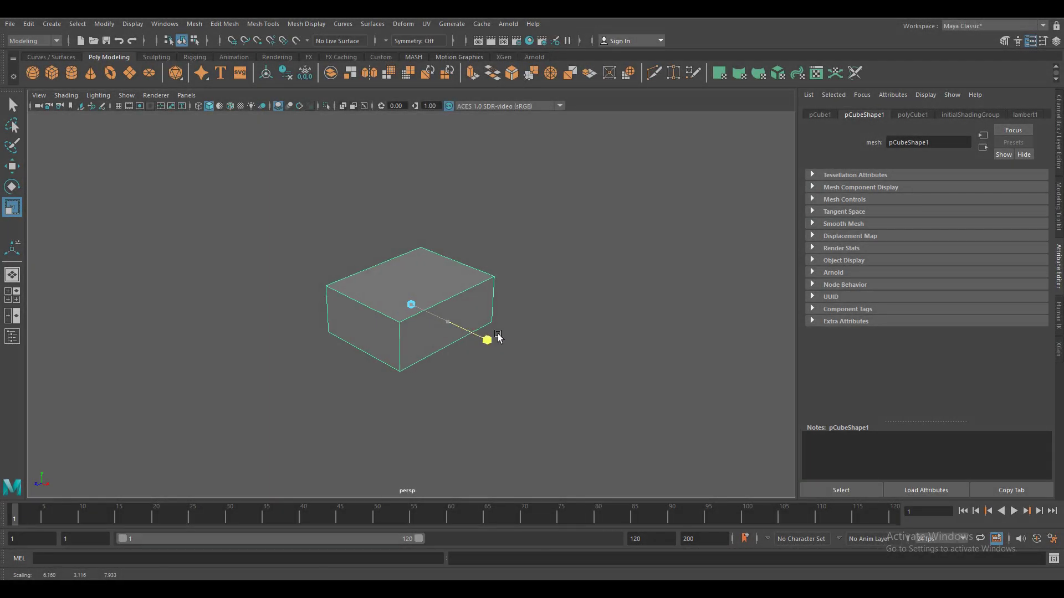
Scale the cube along X and Z into a long, flat box
left_click_drag(498, 338, 515, 341)
left_click_drag(374, 321, 387, 332)
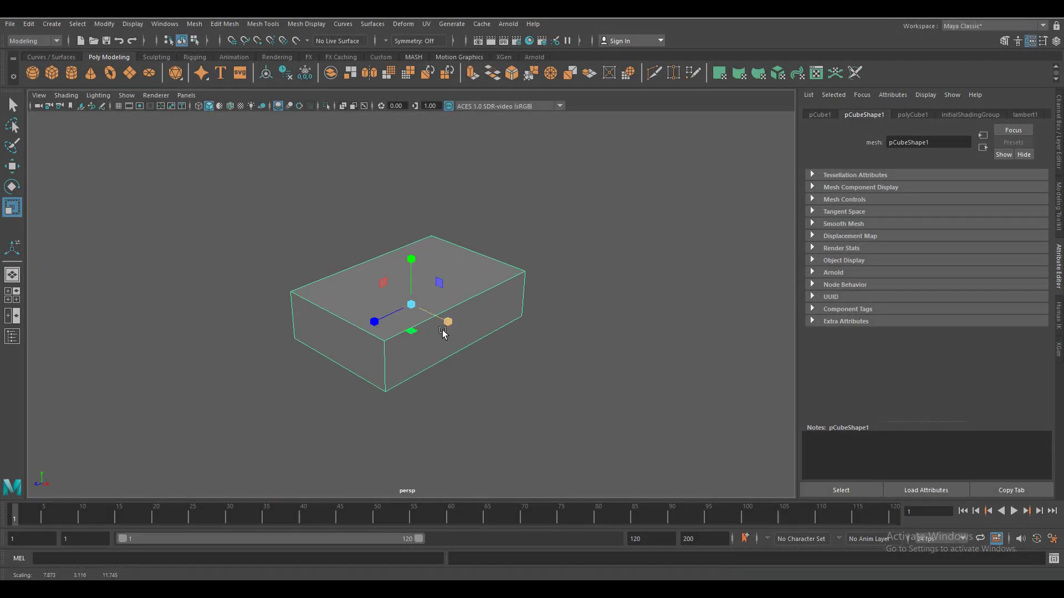
left_click_drag(431, 368, 351, 214, "alt")
Insert an edge loop across the middle of the box
left_click(263, 23)
left_click(285, 95)
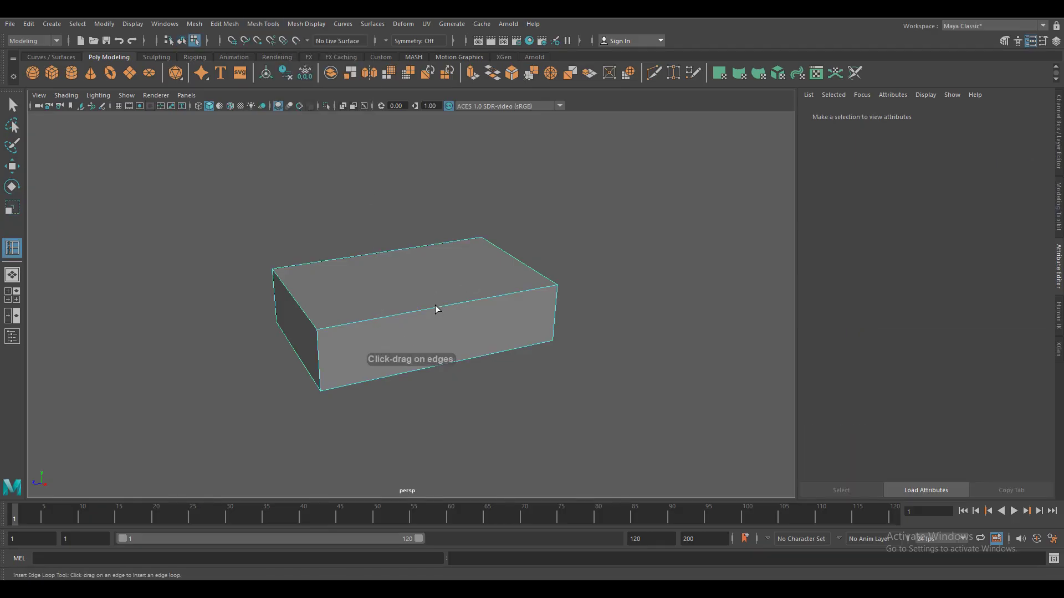
left_click(428, 312)
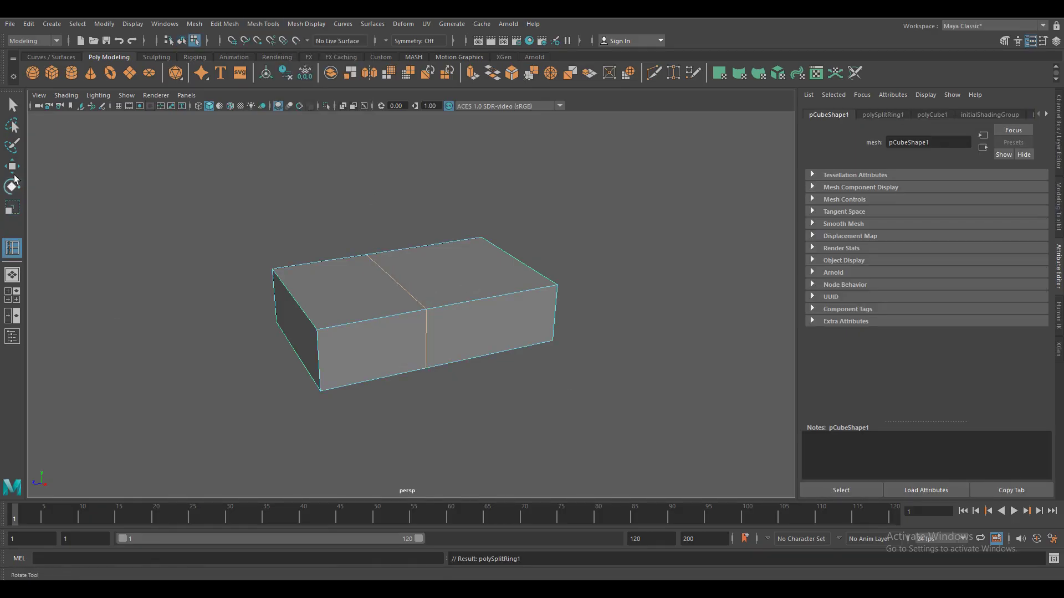
right_click_drag(434, 268, 434, 299)
Extrude the rear half of the top face upward into a cabin block
left_click(487, 278)
key("ctrl+e")
mouse_move(458, 241)
left_mouse_down()
mouse_move(480, 178)
mouse_move(446, 191)
left_mouse_up()
mouse_move(489, 252)
left_mouse_down("alt")
mouse_move(395, 257)
mouse_move(416, 199)
mouse_move(511, 213)
left_mouse_up("alt")
key("w")
mouse_move(423, 285)
left_mouse_down("alt")
mouse_move(380, 271)
mouse_move(390, 346)
left_mouse_up("alt")
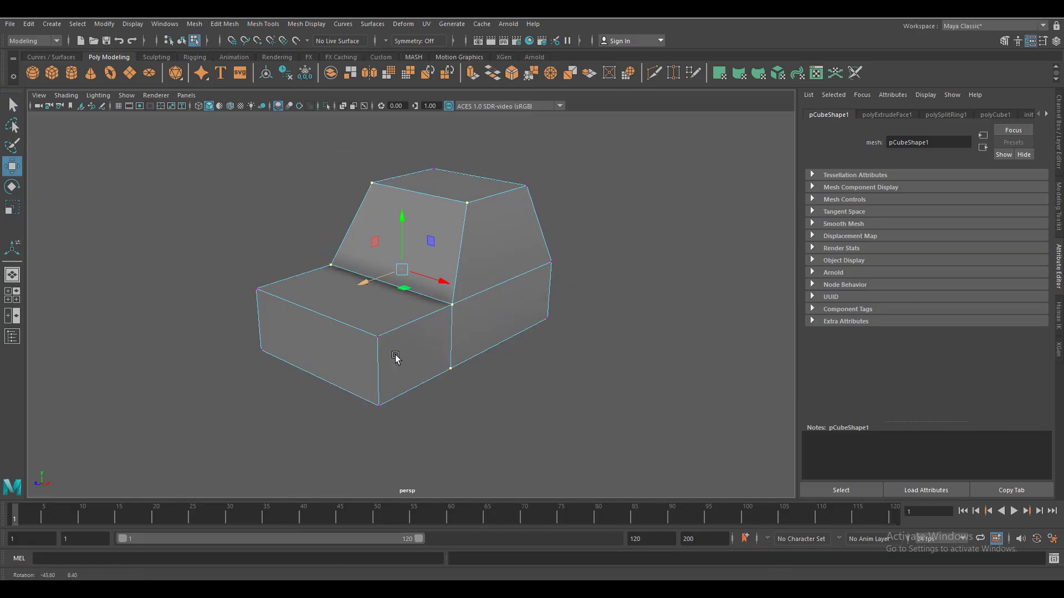
Insert three horizontal edge loops around the lower body
left_click(263, 24)
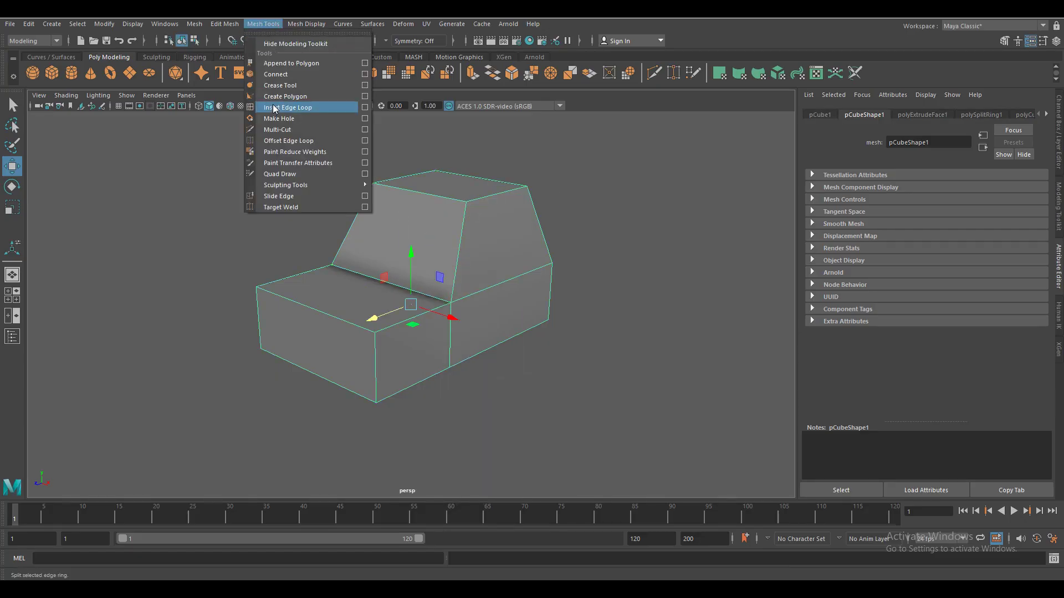
left_click(273, 104)
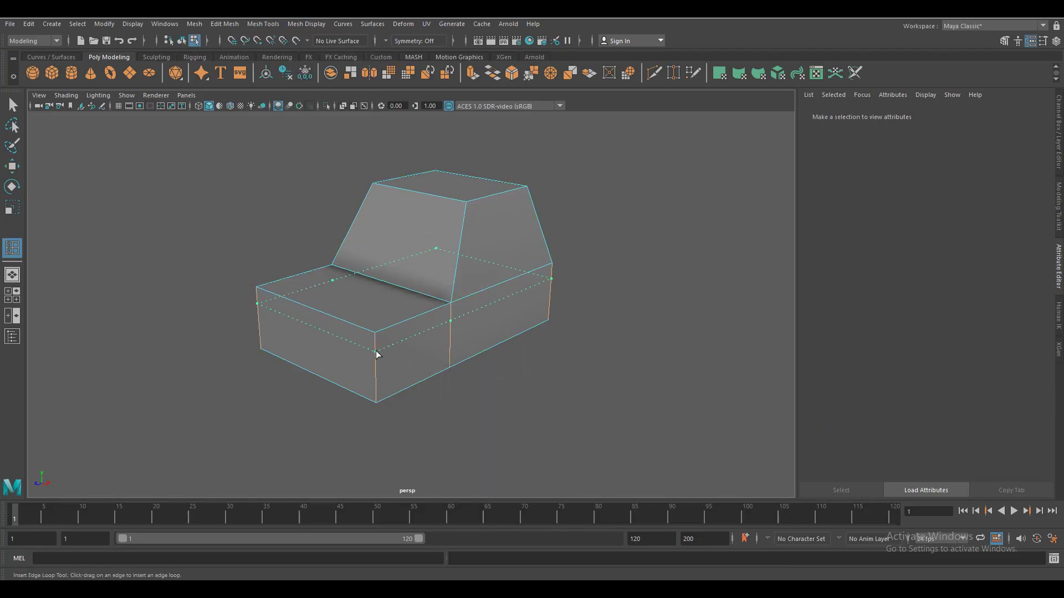
left_click(376, 354)
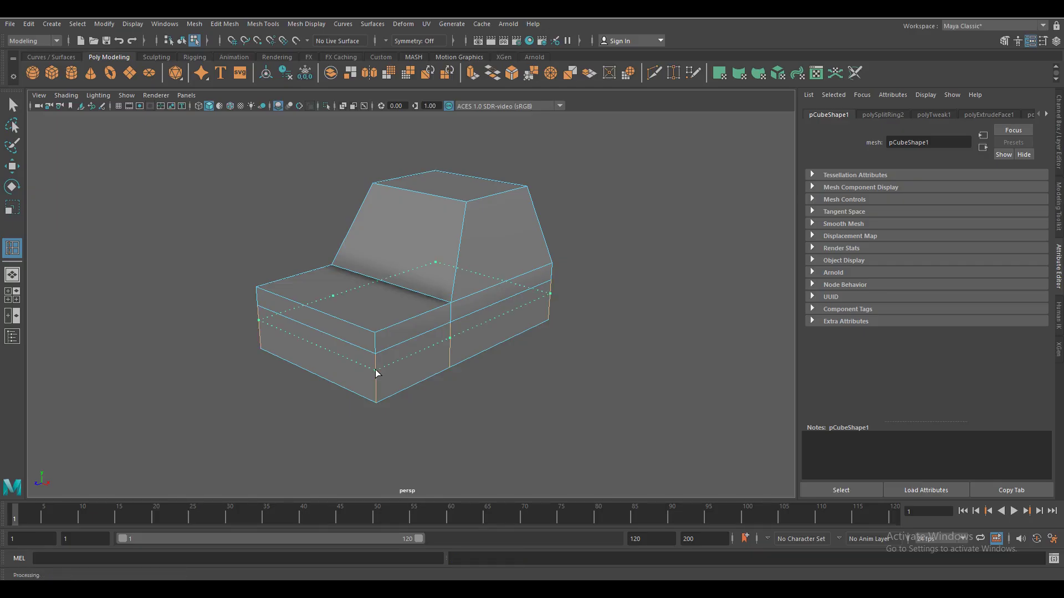
left_click(376, 374)
left_click(361, 352)
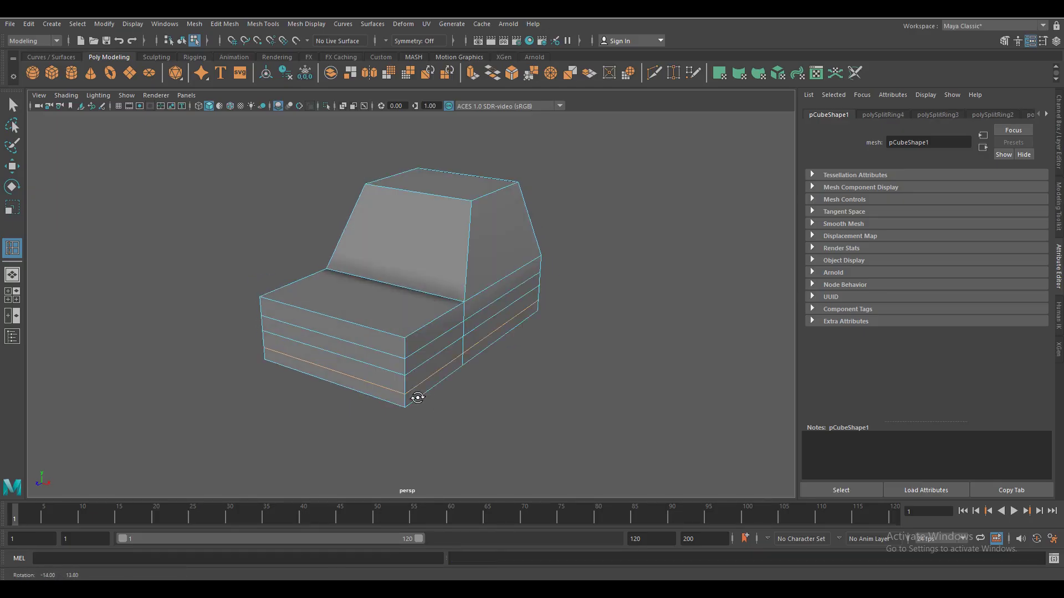
mouse_move(360, 351)
left_mouse_down("alt")
mouse_move(417, 399)
mouse_move(387, 363)
left_mouse_up("alt")
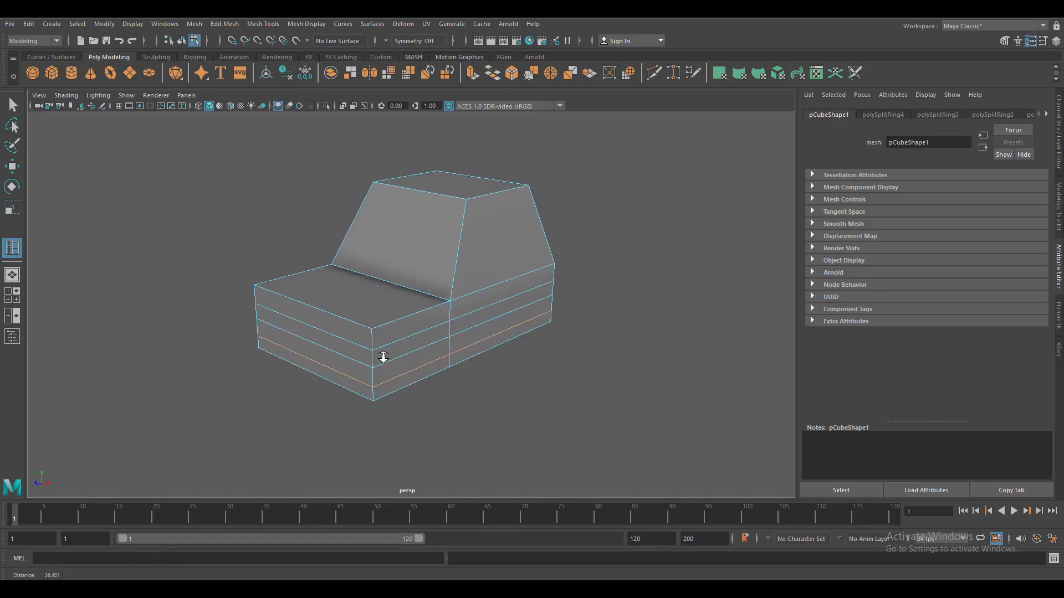
Move the hood's front top edge down to slope the hood
right_click_drag(390, 268, 392, 254)
left_click(335, 298)
key("w")
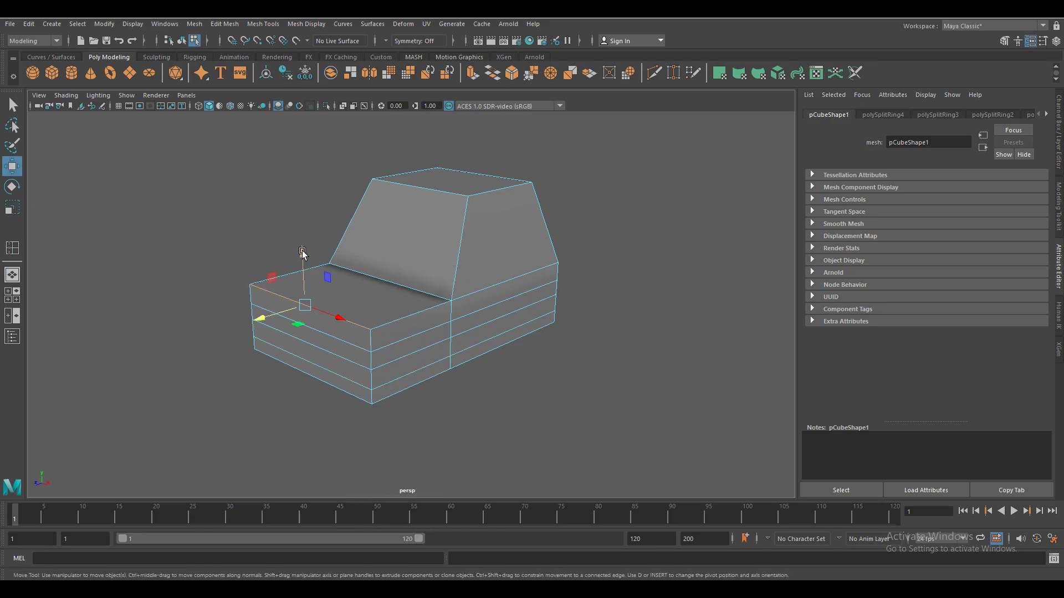
mouse_move(302, 252)
left_mouse_down()
mouse_move(310, 271)
mouse_move(501, 224)
mouse_move(369, 290)
mouse_move(320, 274)
mouse_move(592, 360)
mouse_move(659, 353)
mouse_move(410, 354)
mouse_move(577, 357)
left_mouse_up()
Scale the front-left vertical edge slightly narrower along X, then reselect the car body
left_click(334, 295)
key("r")
left_click_drag(460, 247, 458, 249)
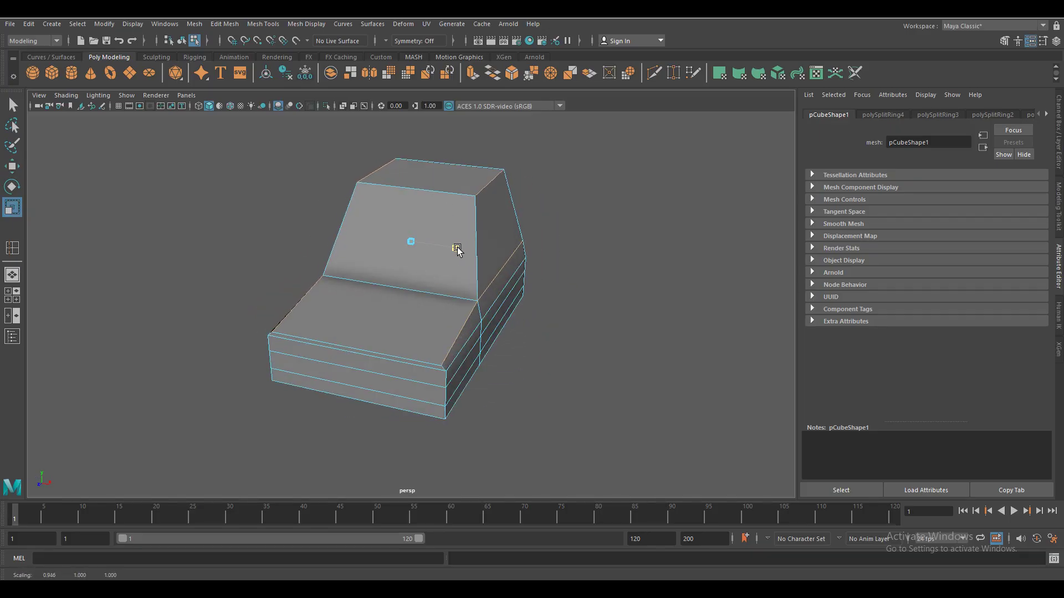
left_click_drag(485, 319, 501, 301, "alt")
mouse_move(461, 240)
left_mouse_down()
mouse_move(487, 221)
mouse_move(391, 171)
mouse_move(462, 176)
mouse_move(451, 213)
left_mouse_up()
key("w")
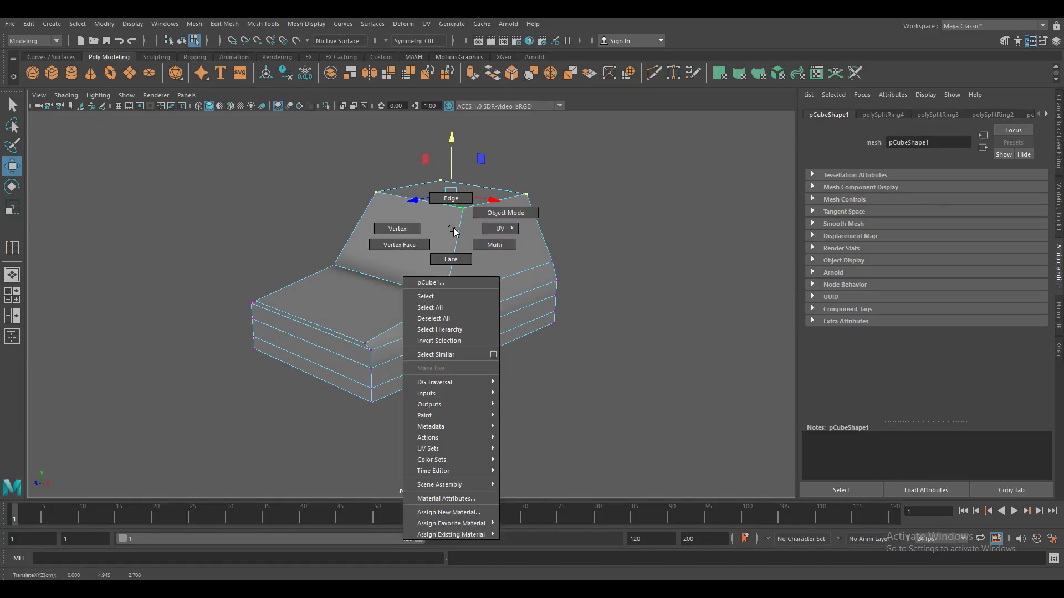
right_click_drag(451, 214, 451, 195)
mouse_move(451, 195)
left_mouse_down("alt")
mouse_move(463, 388)
mouse_move(347, 385)
left_mouse_up("alt")
left_click(352, 393)
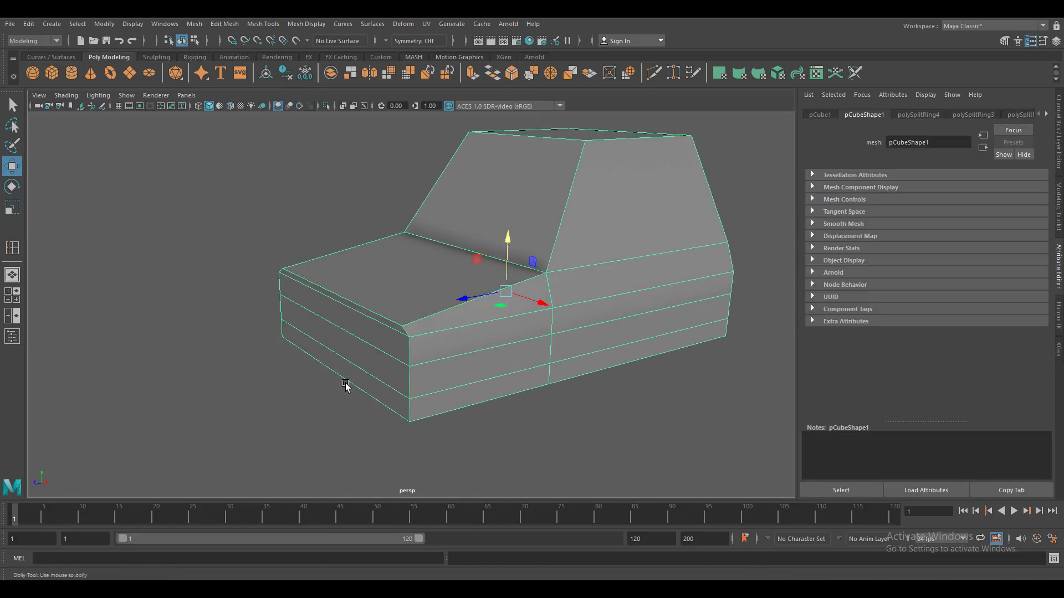
In edge mode, push the two front edges back to bevel the nose
scroll(347, 385, "up", 3)
right_click(336, 299)
left_click(335, 257)
left_click(337, 302)
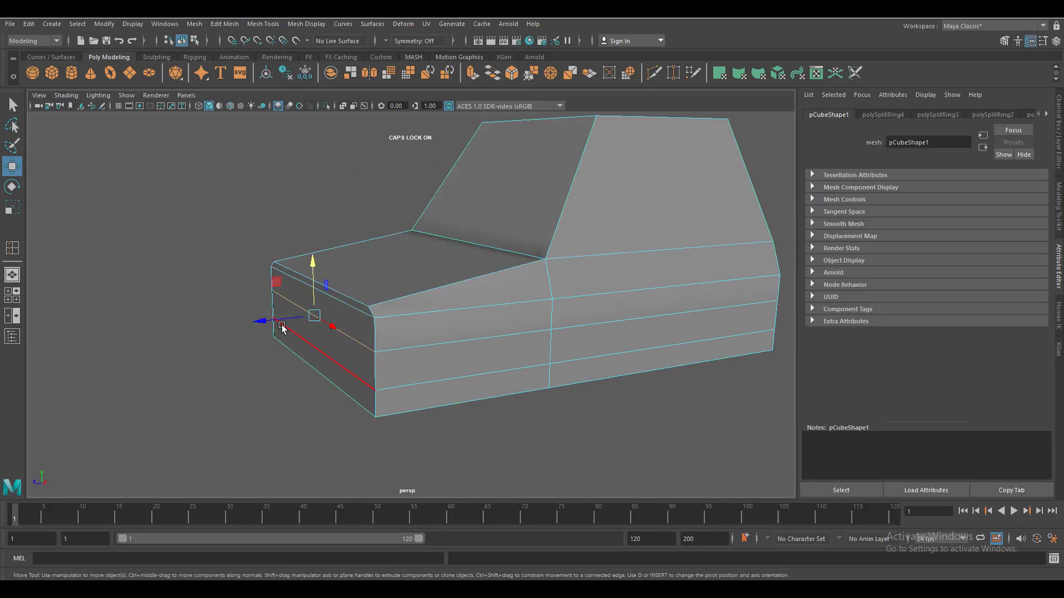
left_click_drag(282, 328, 265, 326)
key("ctrl+z")
left_click(287, 331, "shift")
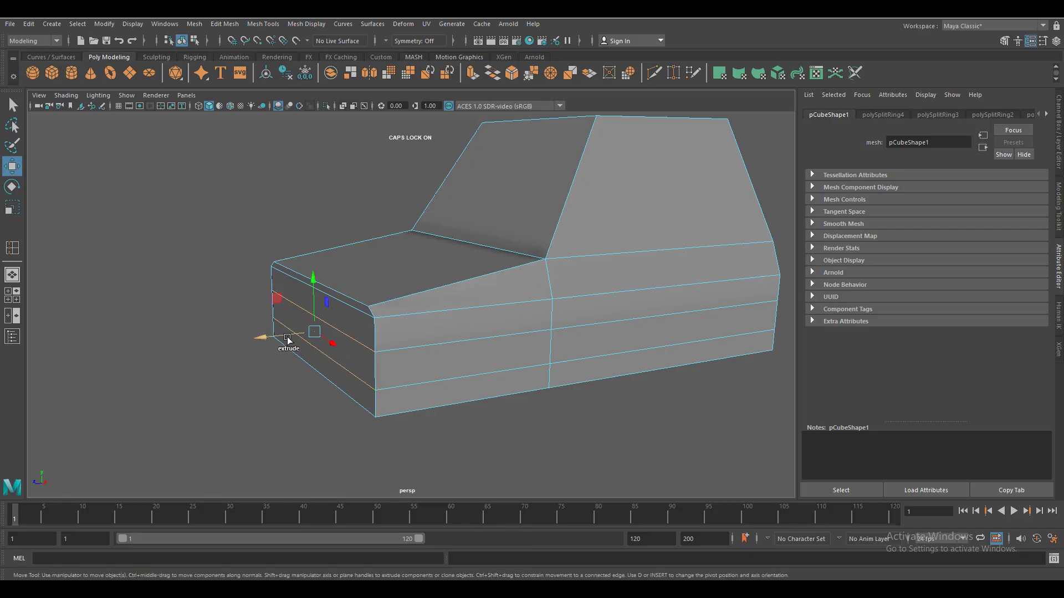
left_click_drag(265, 340, 256, 345)
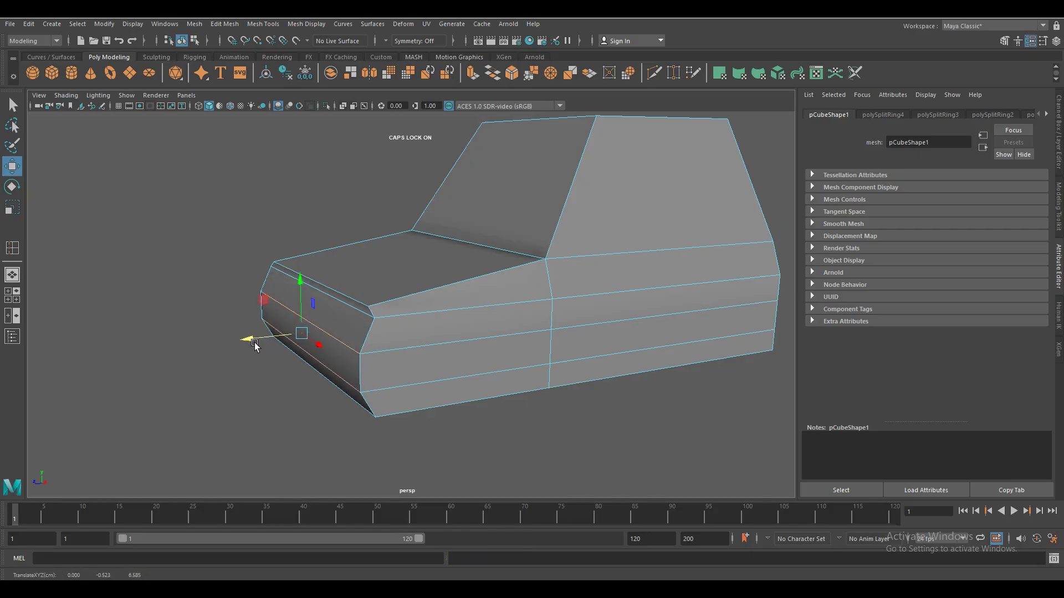
scroll(516, 427, "down", 5)
mouse_move(515, 428)
left_mouse_down("alt")
mouse_move(539, 438)
mouse_move(499, 347)
mouse_move(482, 429)
left_mouse_up("alt")
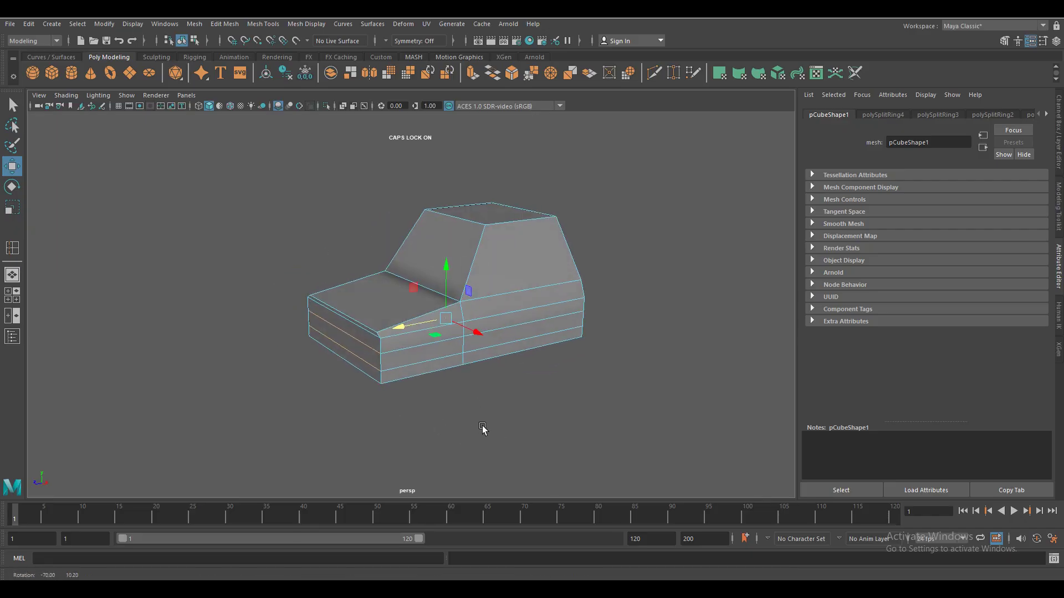
Select and adjust a front-top edge of the body
key("r")
mouse_move(397, 399)
left_mouse_down("alt")
mouse_move(456, 421)
mouse_move(439, 421)
left_mouse_up("alt")
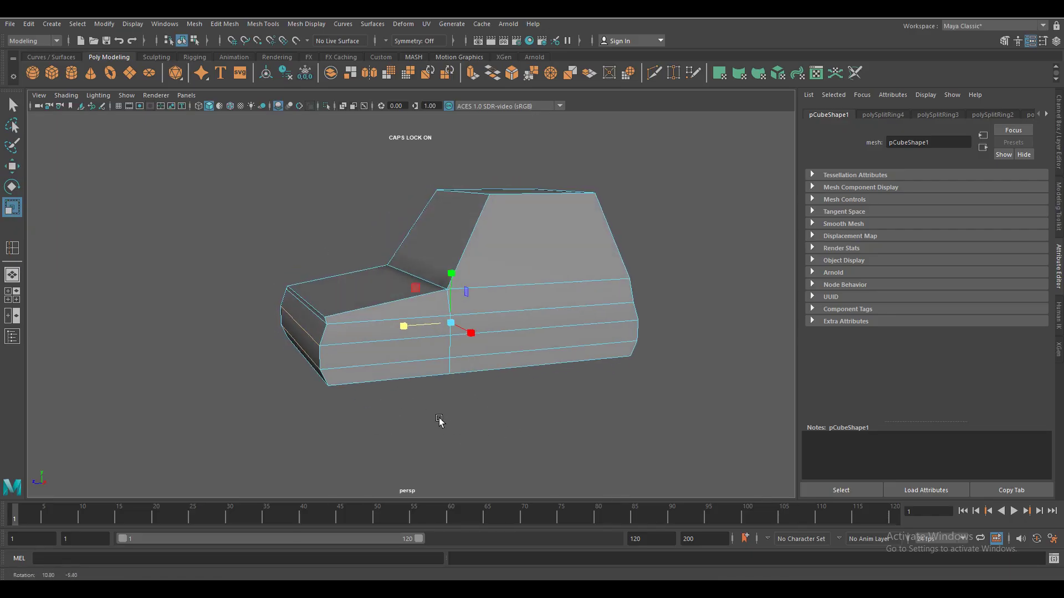
left_click(402, 327)
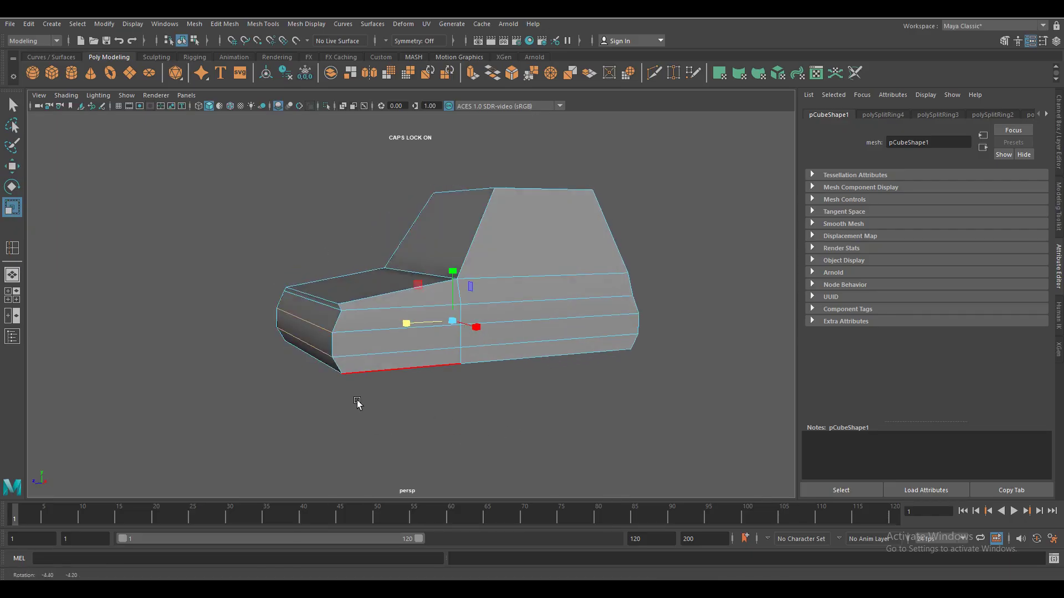
left_click_drag(356, 404, 368, 427, "alt")
left_click(311, 312)
key("w")
mouse_move(288, 255)
left_mouse_down("alt")
mouse_move(388, 385)
mouse_move(352, 397)
mouse_move(570, 404)
left_mouse_up("alt")
left_click(512, 301)
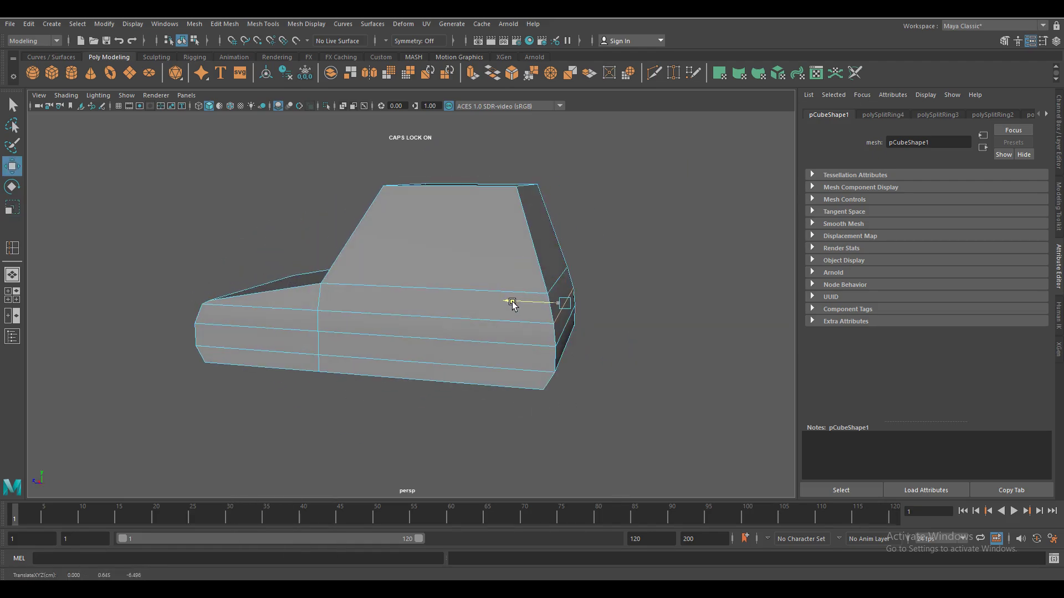
mouse_move(512, 304)
left_mouse_down("alt")
mouse_move(516, 361)
mouse_move(530, 299)
left_mouse_up("alt")
Push the rear edge outward to chamfer the back of the car
left_click_drag(606, 359, 423, 368, "alt")
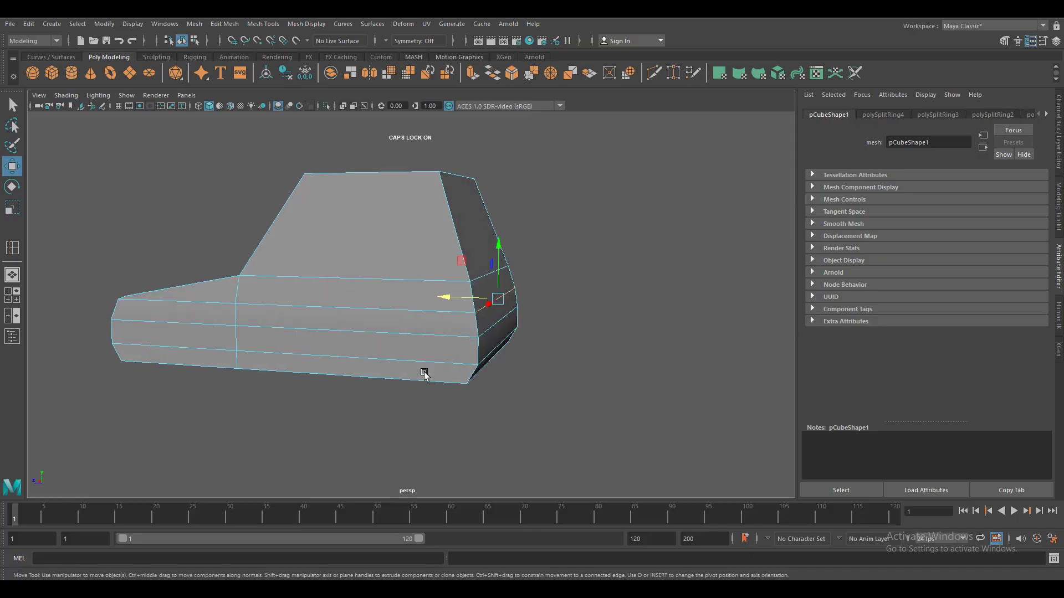
left_click_drag(442, 301, 452, 301)
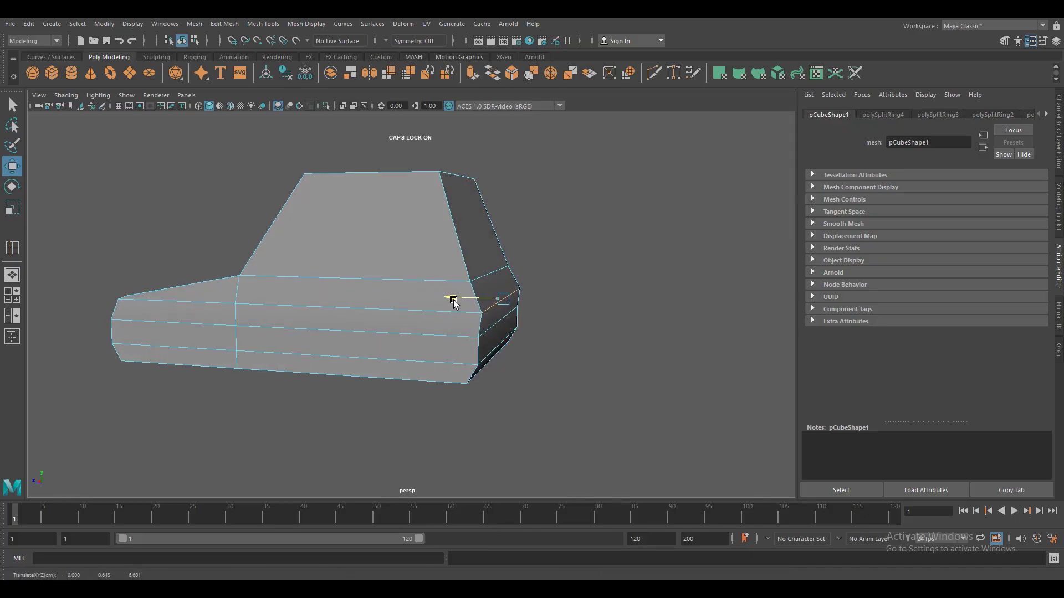
mouse_move(412, 398)
left_mouse_down("alt")
mouse_move(461, 384)
mouse_move(607, 390)
left_mouse_up("alt")
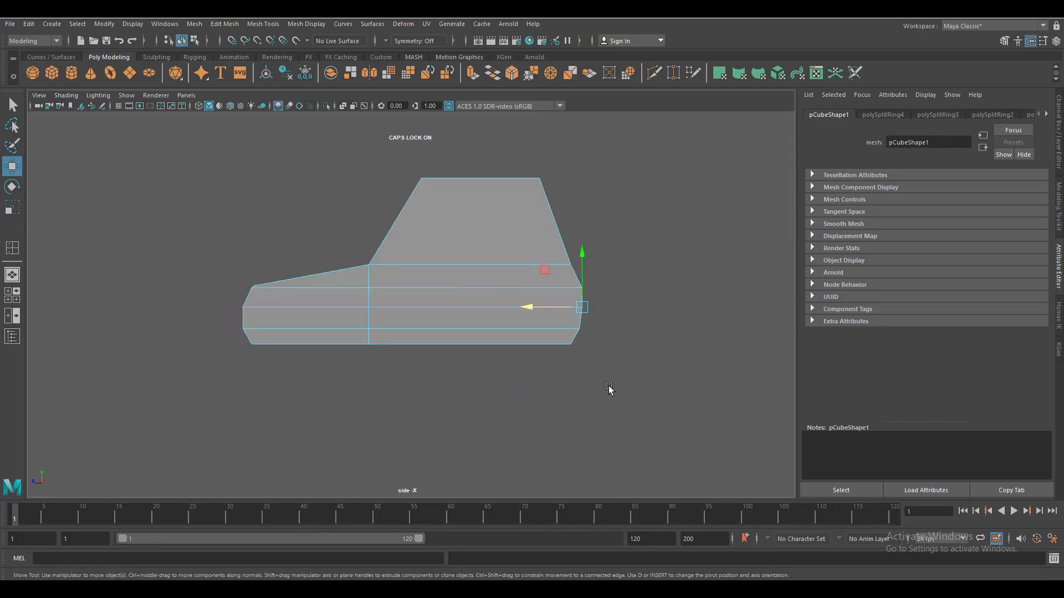
scroll(349, 251, "up", 5)
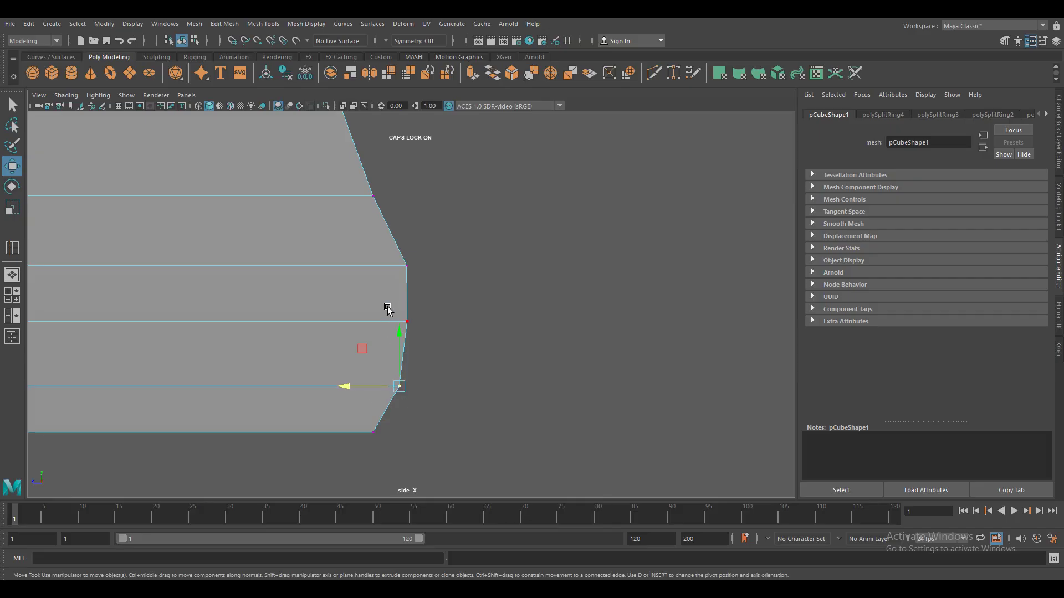
scroll(388, 310, "down", 3)
scroll(380, 321, "down", 3)
mouse_move(313, 295)
left_mouse_down("alt")
mouse_move(358, 313)
mouse_move(471, 408)
mouse_move(394, 361)
mouse_move(357, 361)
left_mouse_up("alt")
Scale the front section narrower, then select the windshield faces
left_click(359, 314)
left_click(394, 361)
right_click(539, 251)
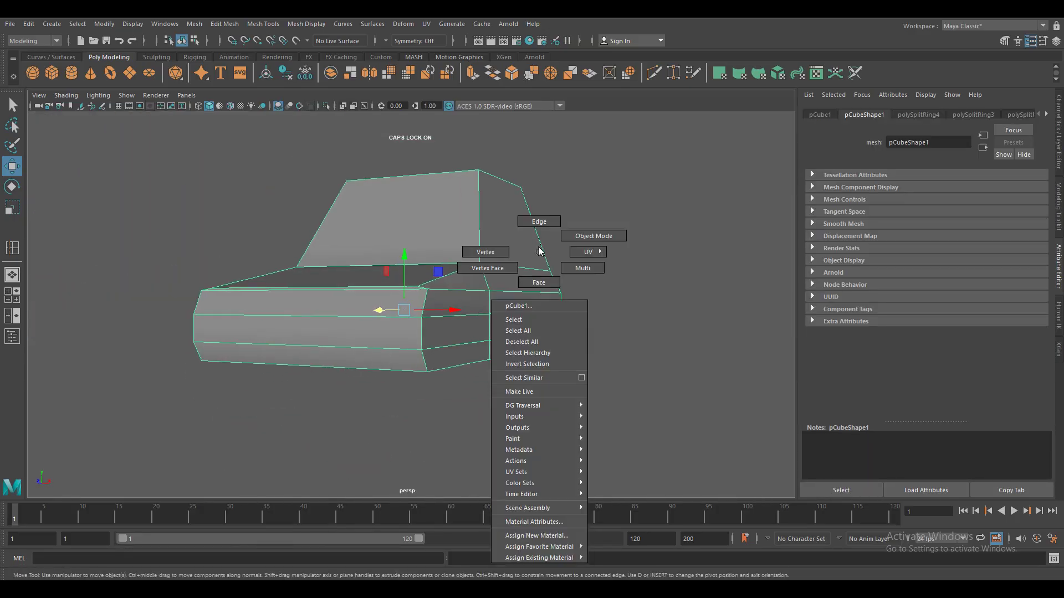
mouse_move(438, 427)
left_mouse_down("alt")
mouse_move(499, 419)
mouse_move(461, 435)
left_mouse_up("alt")
key("r")
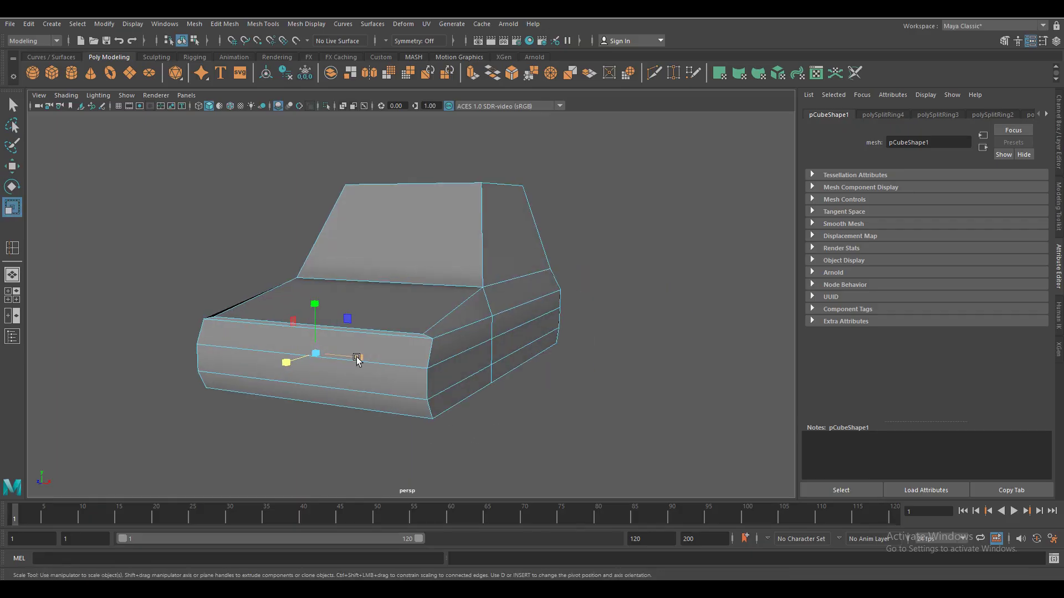
left_click_drag(357, 358, 358, 360)
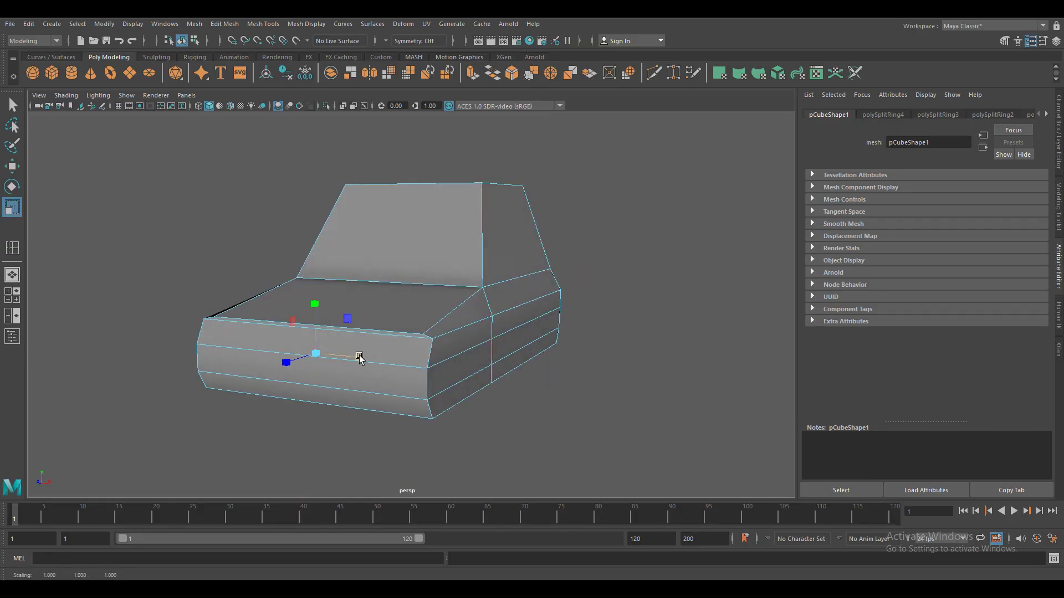
key("ctrl+z")
key("ctrl+z")
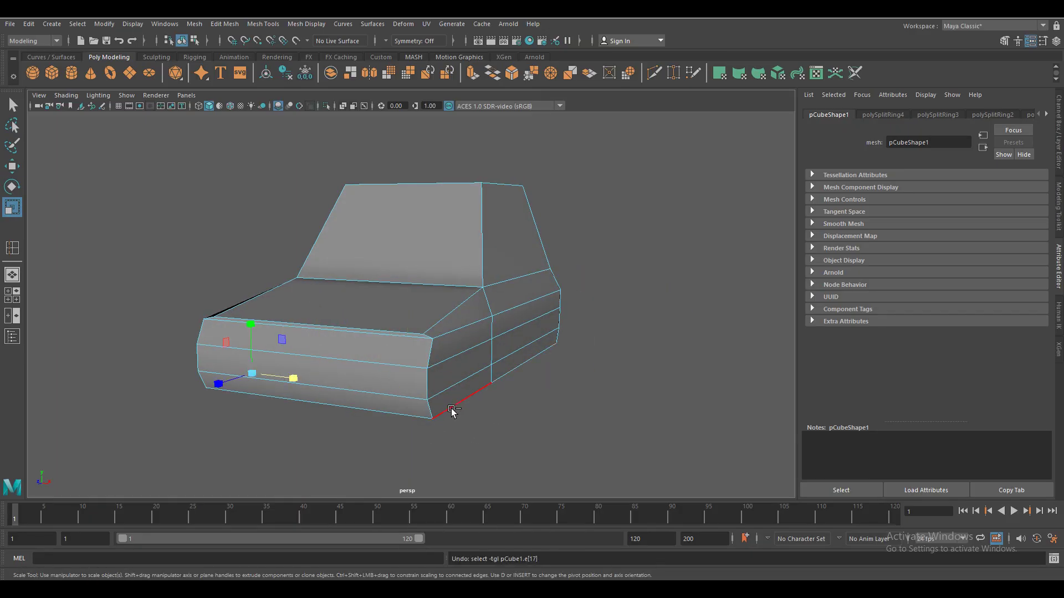
middle_click_drag(452, 410, 455, 382)
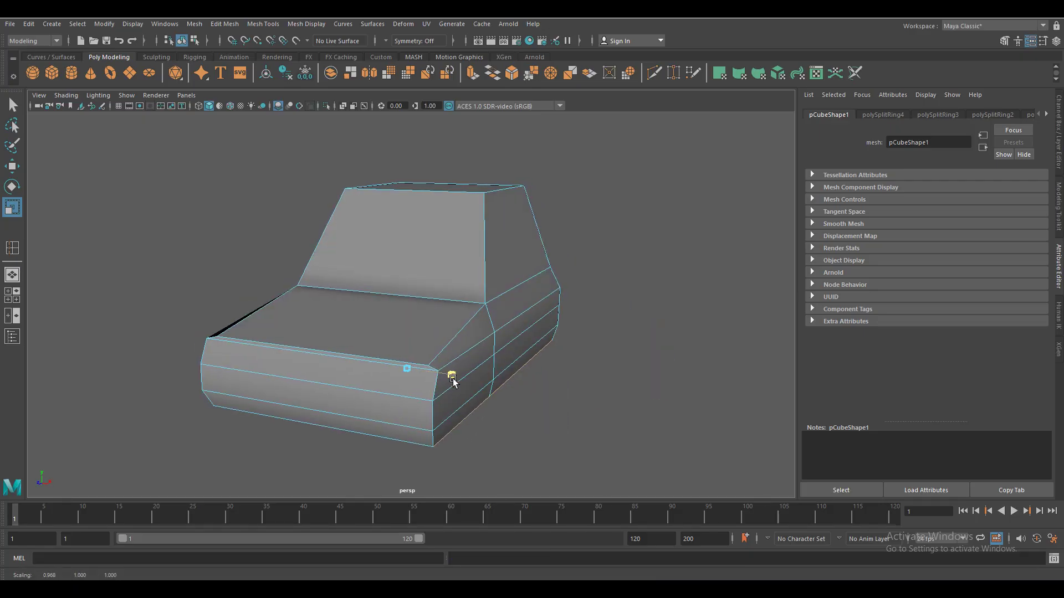
mouse_move(452, 381)
left_mouse_down("alt")
mouse_move(425, 430)
mouse_move(473, 421)
mouse_move(482, 433)
mouse_move(401, 414)
mouse_move(444, 301)
left_mouse_up("alt")
left_click(421, 244)
mouse_move(421, 244)
left_mouse_down("alt")
mouse_move(344, 231)
mouse_move(380, 294)
mouse_move(415, 266)
mouse_move(380, 325)
mouse_move(460, 360)
left_mouse_up("alt")
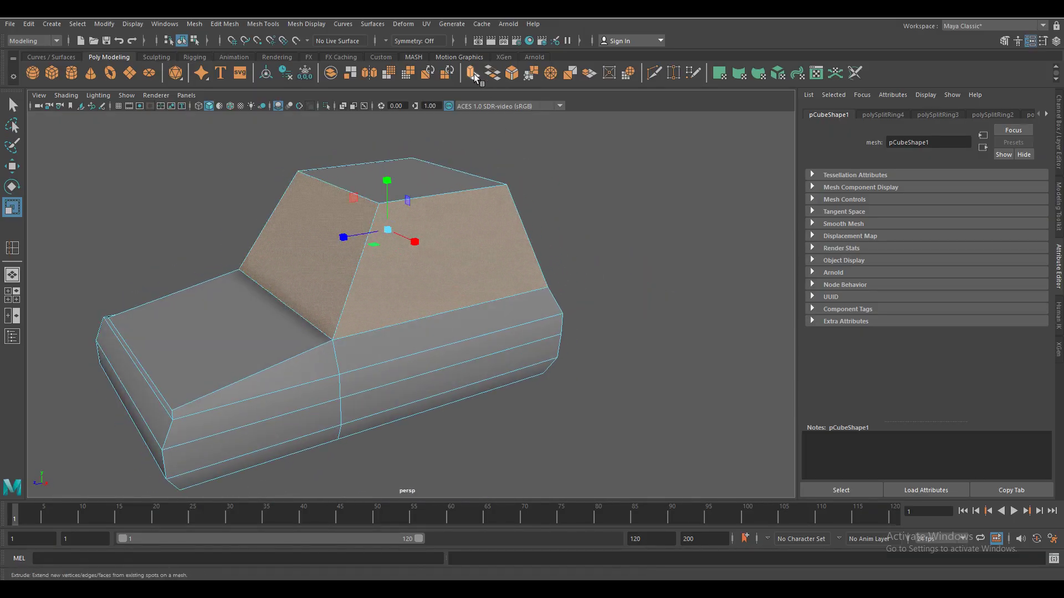
Extrude the window faces with Keep Faces Together off and offset 0.2
key("ctrl+e")
left_click(687, 354)
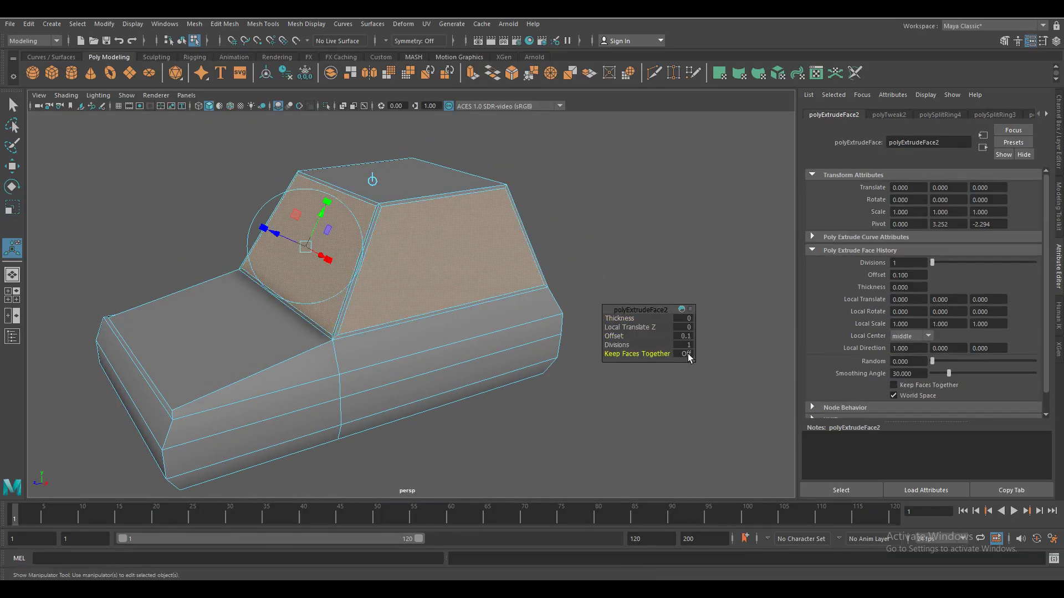
left_click_drag(612, 336, 615, 336)
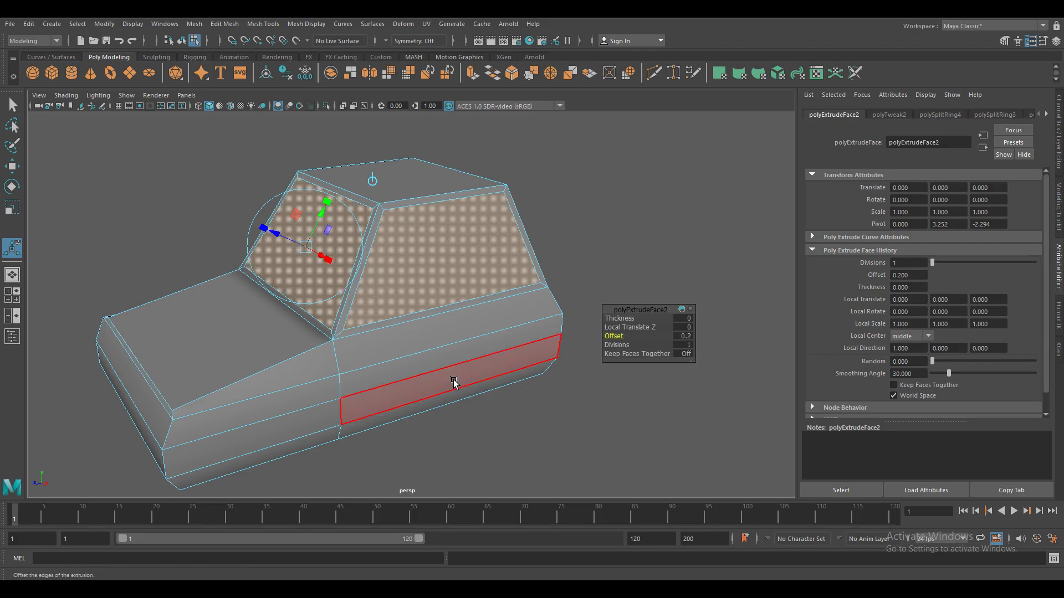
mouse_move(453, 382)
left_mouse_down("alt")
mouse_move(478, 384)
mouse_move(318, 386)
left_mouse_up("alt")
left_click_drag(355, 311, 384, 318, "alt")
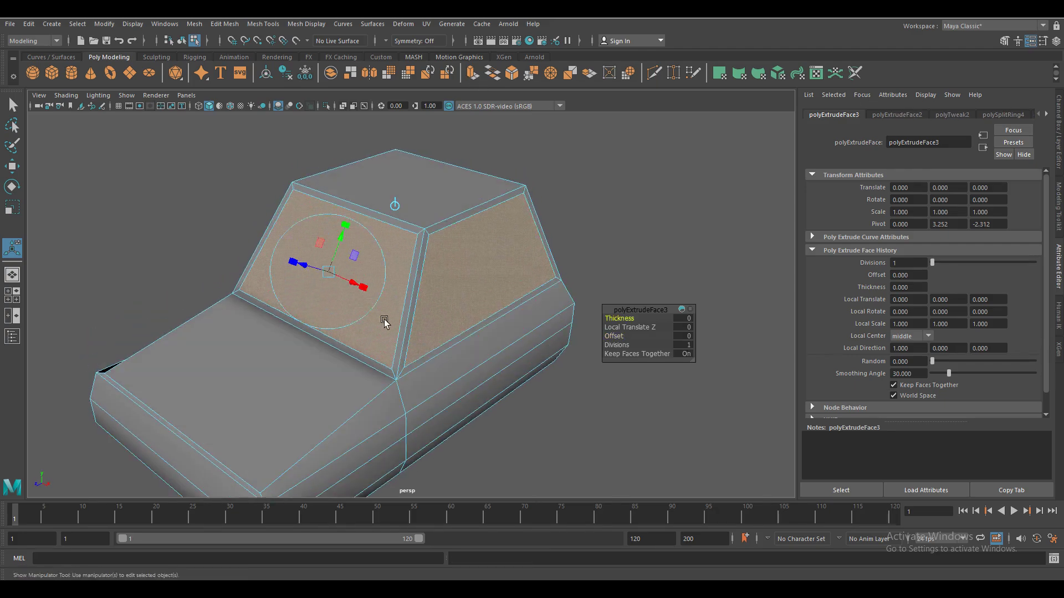
Extrude the windows again with negative local Z, then select the rear vertices
key("ctrl+e")
mouse_move(308, 268)
left_mouse_down()
mouse_move(290, 239)
mouse_move(294, 308)
mouse_move(175, 255)
left_mouse_up()
key("F9")
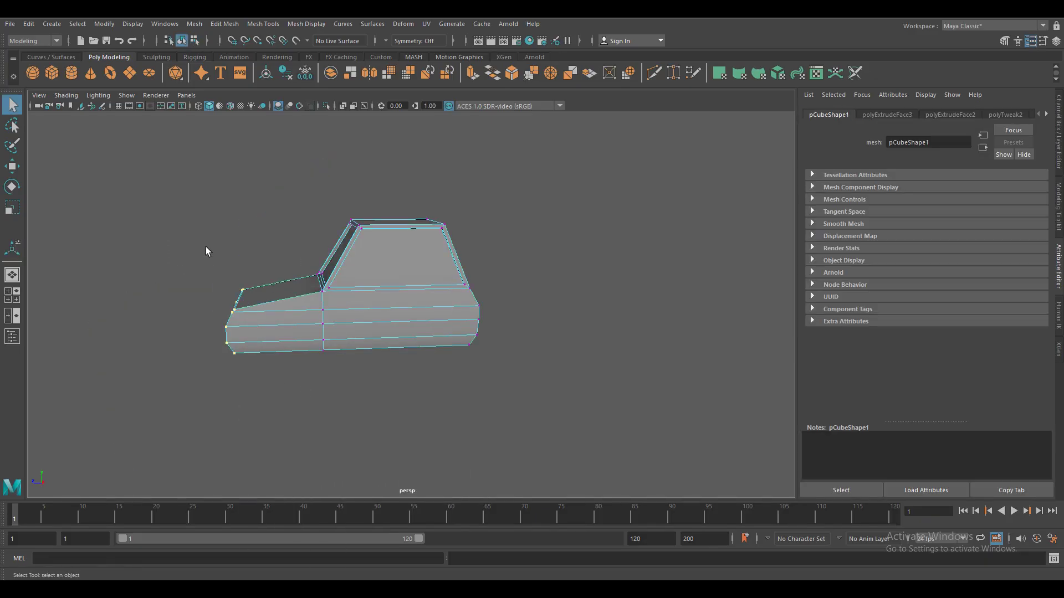
key("w")
left_click_drag(212, 340, 398, 386, "alt")
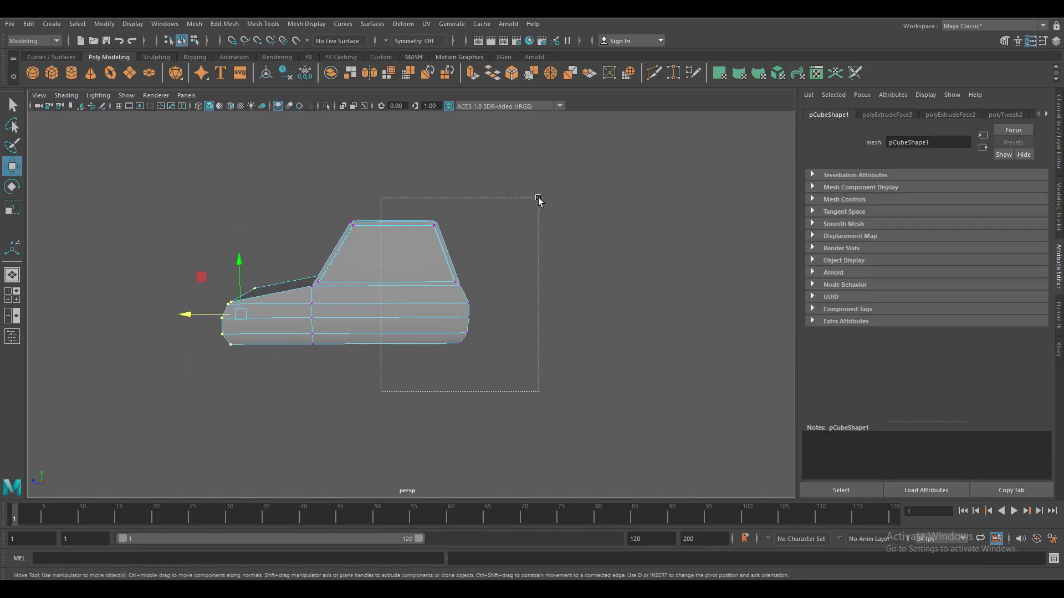
left_click_drag(539, 198, 538, 198)
Soften the body's edges and slide the new plane beside the car
mouse_move(392, 278)
left_mouse_down("alt")
mouse_move(487, 356)
mouse_move(392, 355)
mouse_move(399, 244)
left_mouse_up("alt")
key("t")
right_click(442, 288)
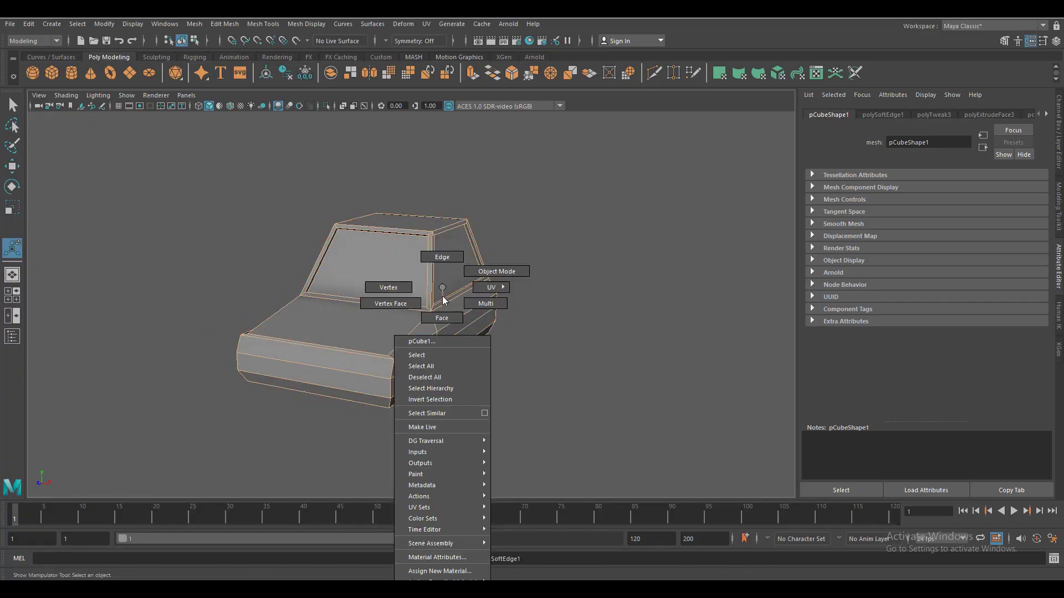
left_click(438, 411)
mouse_move(439, 410)
left_mouse_down("alt")
mouse_move(490, 411)
mouse_move(312, 369)
left_mouse_up("alt")
Move the plane beside the car, rotate it upright, and switch to side view
key("w")
mouse_move(421, 388)
left_mouse_down()
mouse_move(453, 404)
mouse_move(446, 427)
mouse_move(438, 423)
left_mouse_up()
key("e")
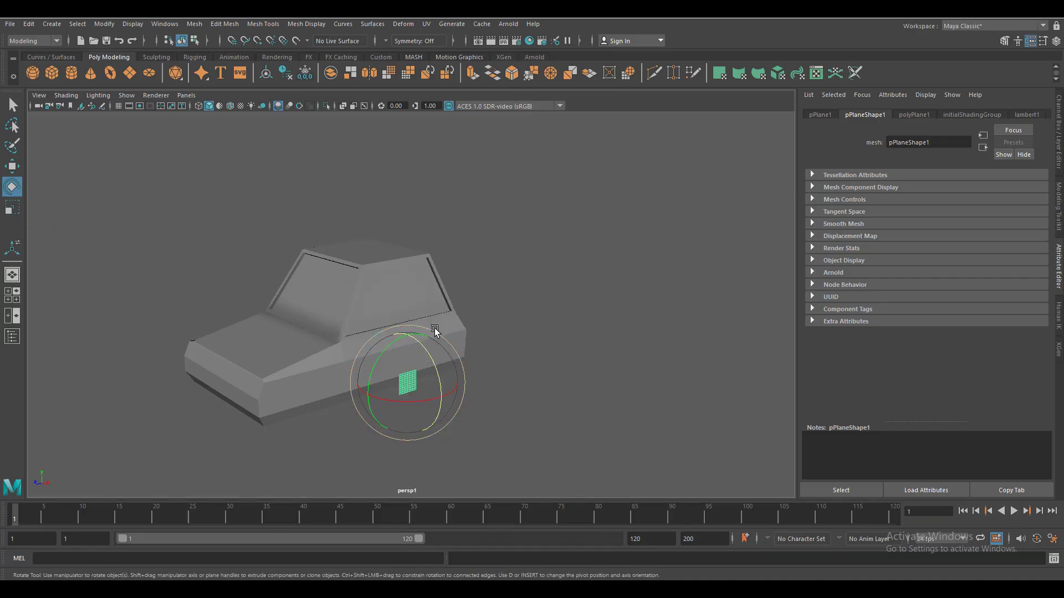
left_click_drag(435, 330, 377, 353)
scroll(377, 354, "up", 3)
left_click(914, 115)
Give the plane 1 width subdivision, enlarge it, and position it over the door area
double_click(904, 212)
type("1")
key("Return")
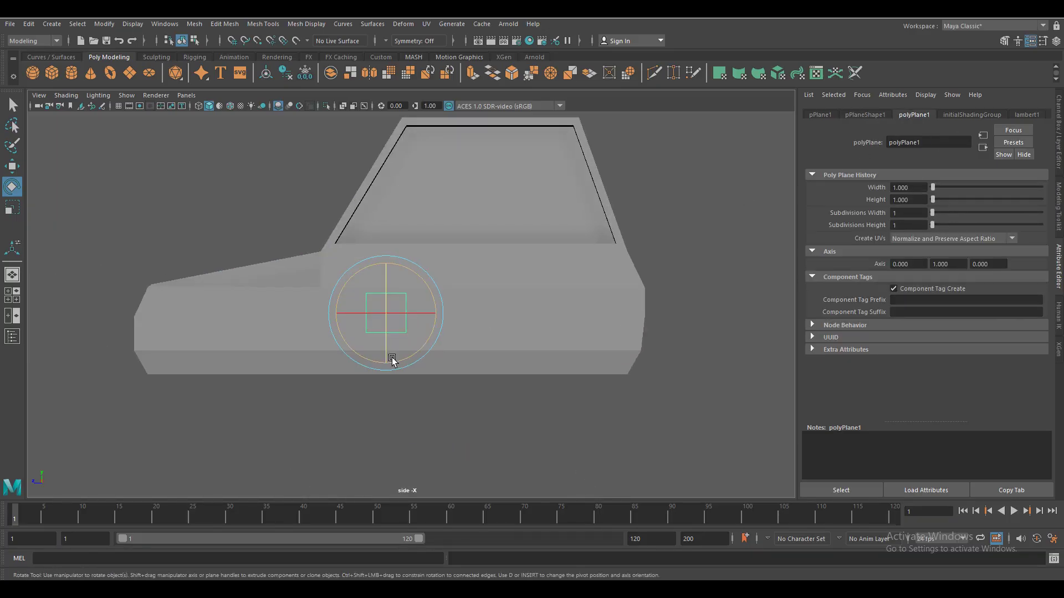
key("r")
mouse_move(382, 313)
left_mouse_down()
mouse_move(488, 325)
mouse_move(451, 243)
left_mouse_up()
key("w")
middle_click_drag(340, 92, 262, 143, "alt")
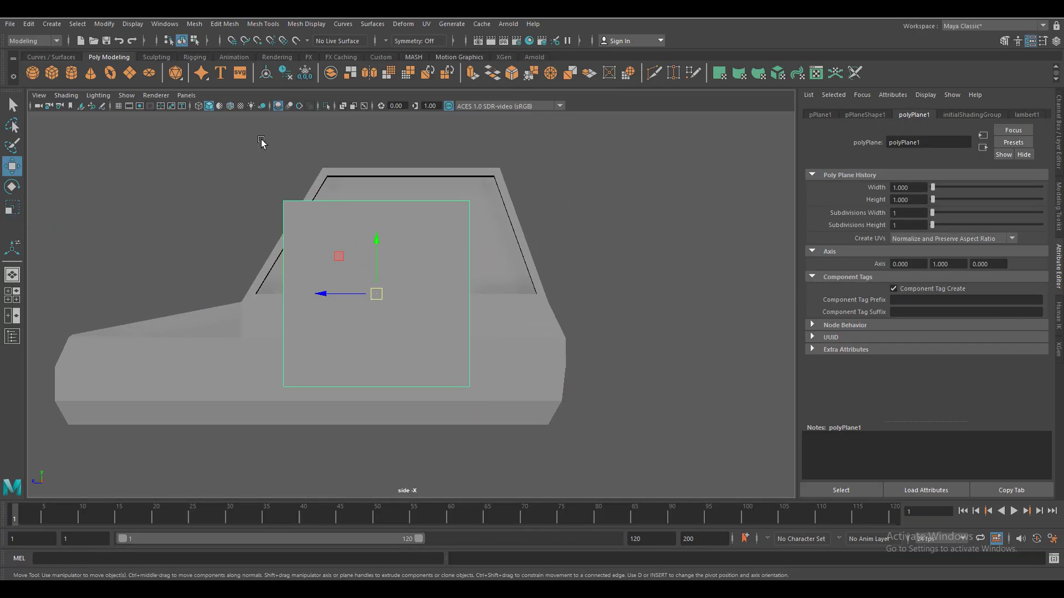
left_click(229, 106)
scroll(428, 273, "up", 2)
left_click_drag(370, 292, 420, 259)
Pull the plane's right-edge vertices left into a narrow tall rectangle
key("F9")
left_click_drag(475, 404, 617, 154)
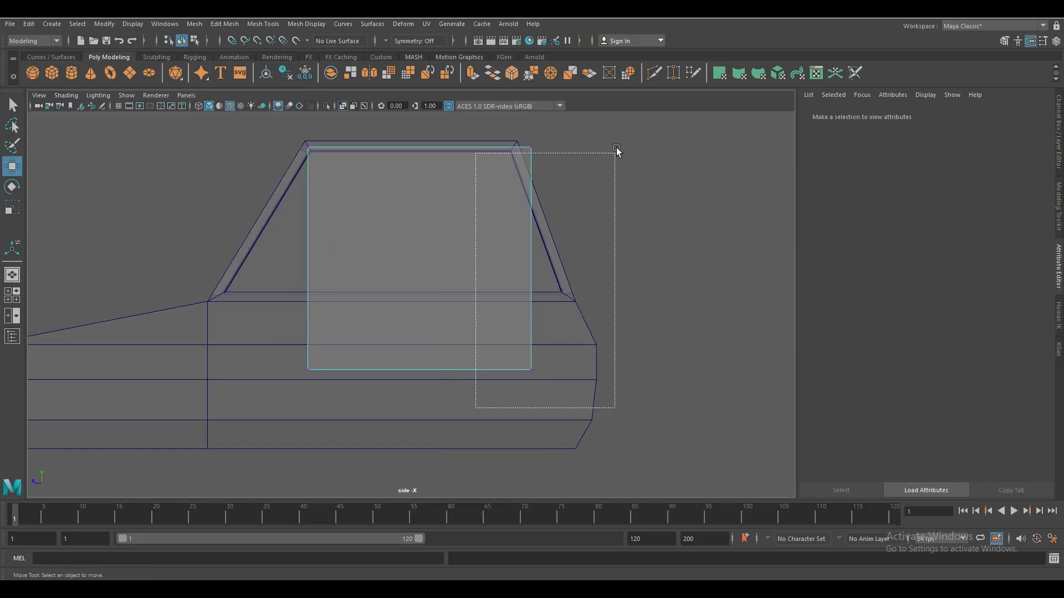
left_click_drag(484, 260, 396, 262)
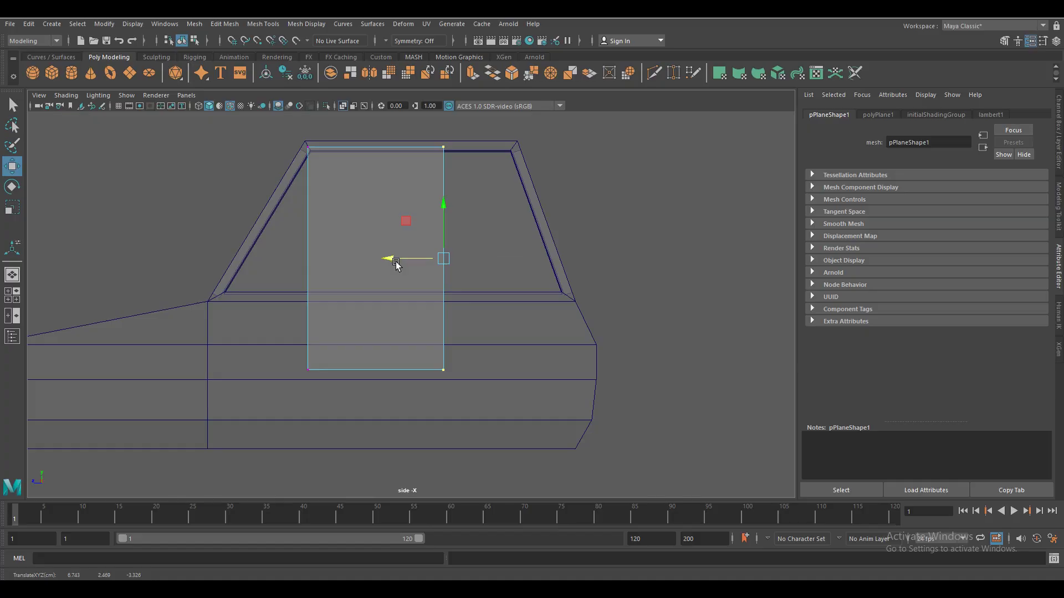
scroll(438, 328, "up", 2)
right_click_drag(449, 173, 506, 157)
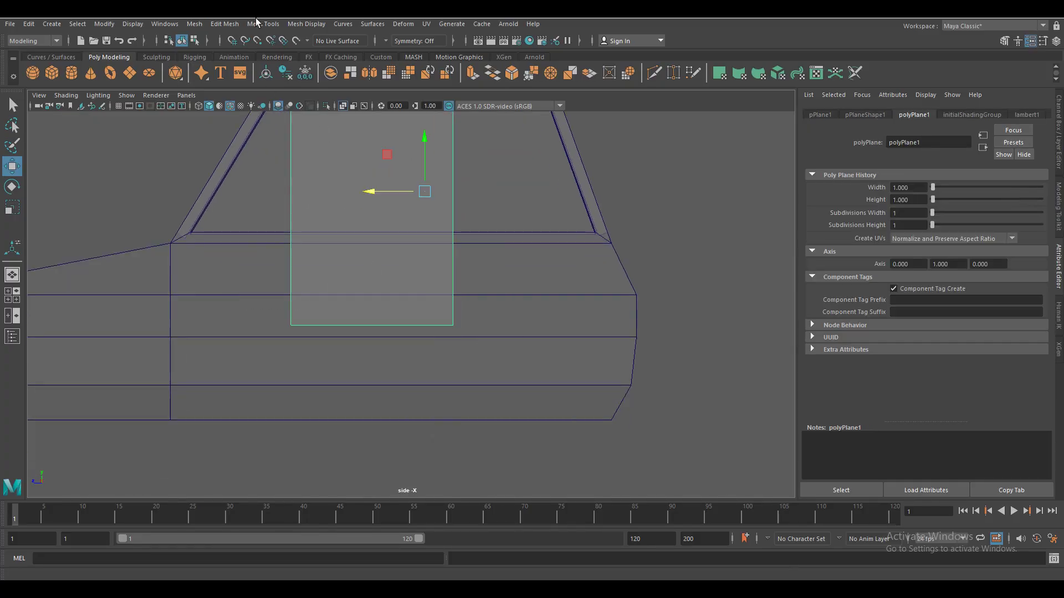
Insert an edge loop near the bottom of the car body
left_click(263, 23)
left_click(294, 110)
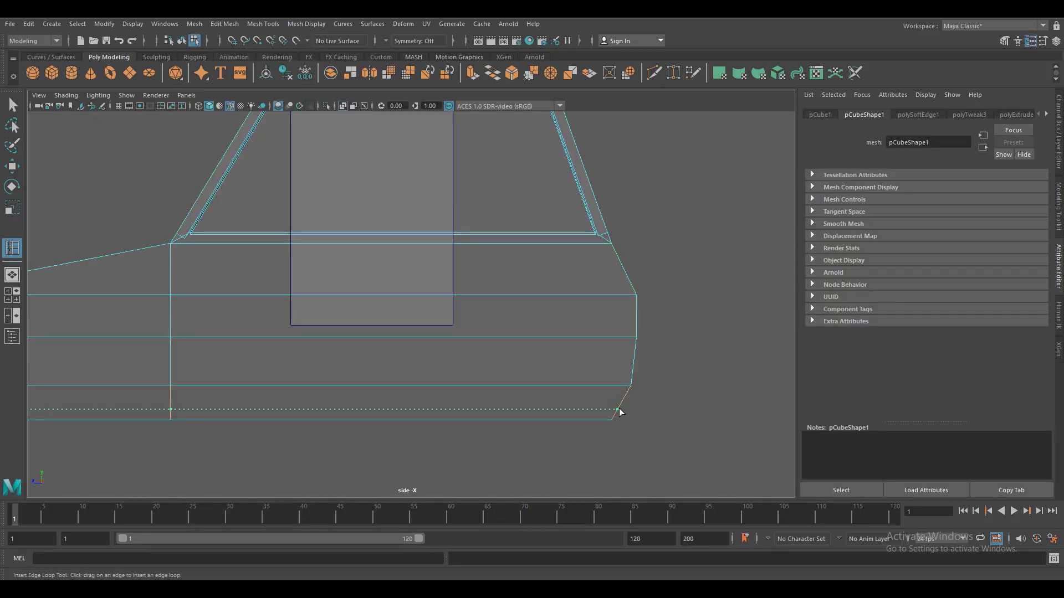
left_click(620, 412)
Move the door plane's bottom edge down to the body's bottom
key("w")
left_click(450, 152)
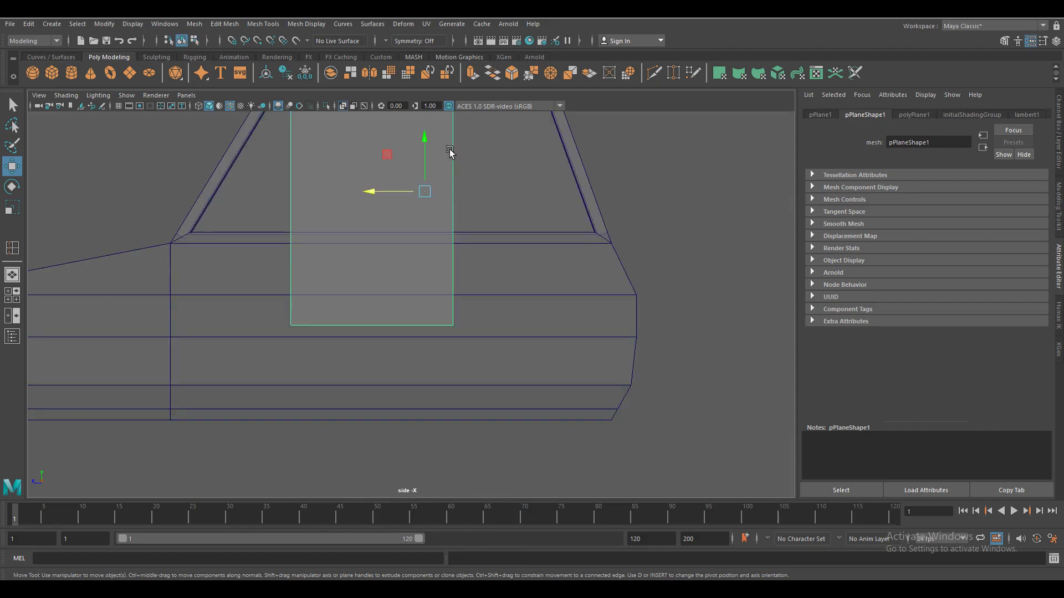
left_click_drag(249, 297, 499, 416)
left_click_drag(372, 281, 371, 365)
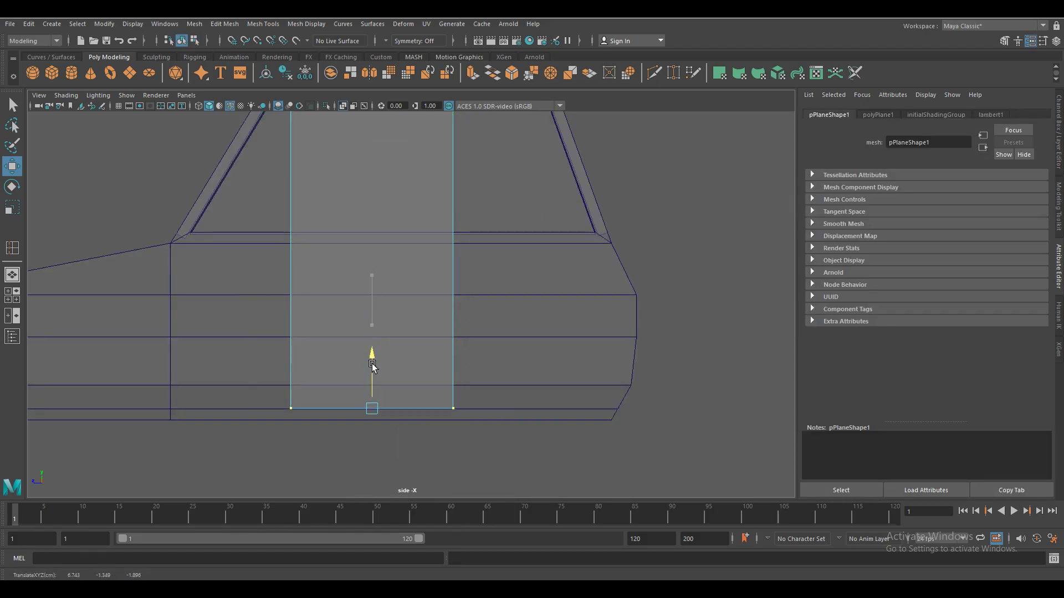
scroll(411, 346, "down", 1)
Split the door plane with two horizontal edge loops
right_click(328, 191)
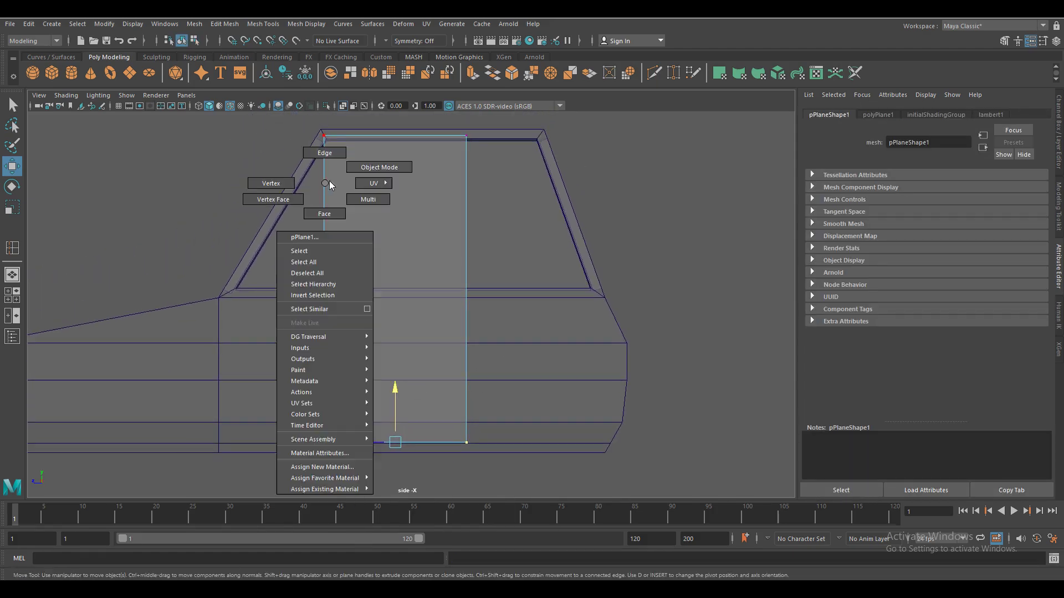
left_click(263, 24)
left_click(302, 83)
scroll(346, 341, "up", 2)
scroll(346, 341, "up", 2)
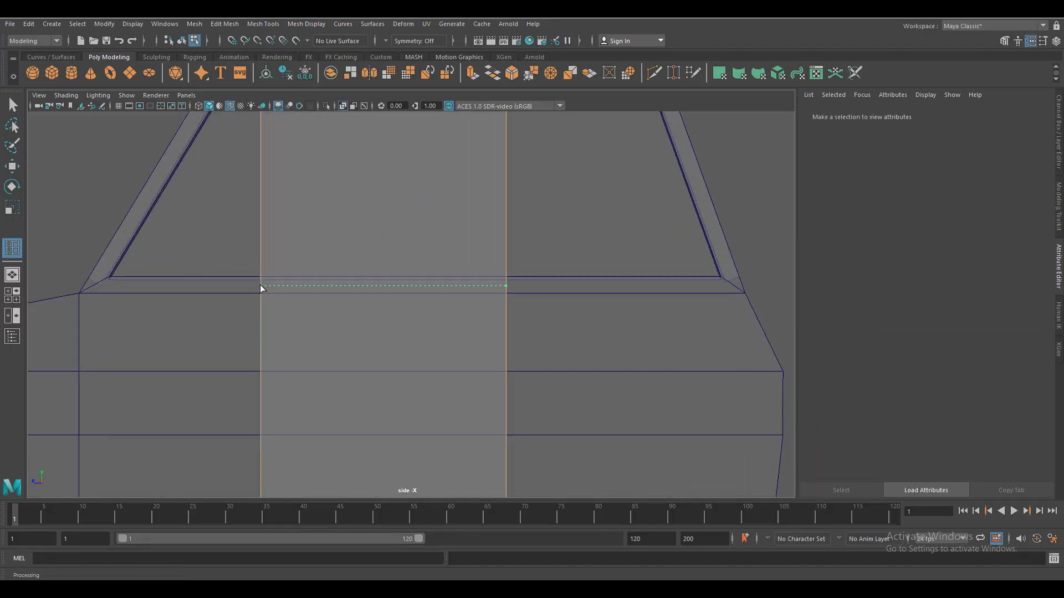
left_click(261, 287)
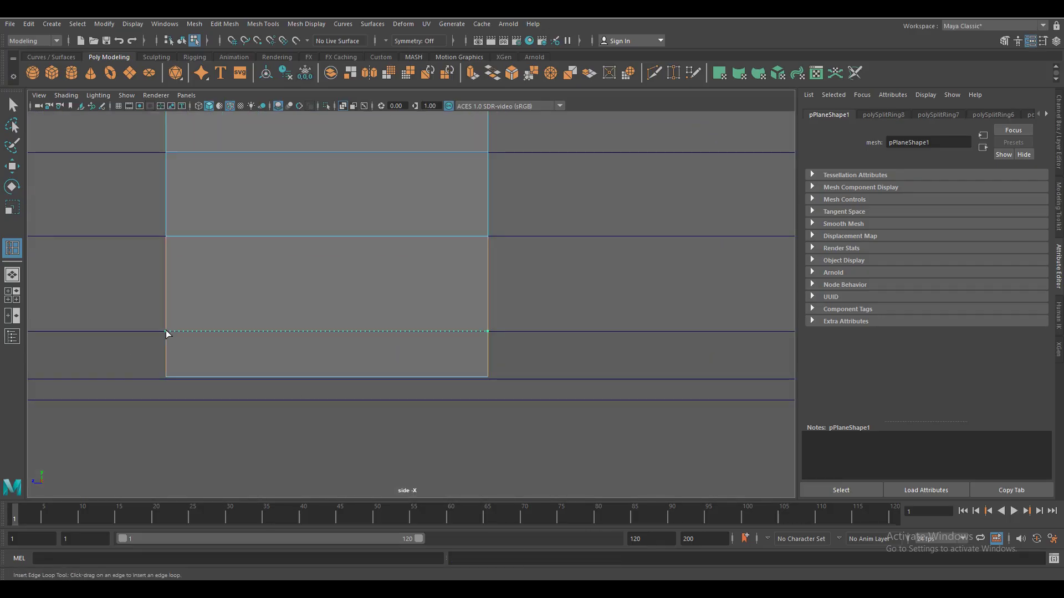
left_click(168, 334)
Slide the plane's front vertex column left to the windscreen pillar base
key("w")
right_click_drag(345, 261, 290, 262)
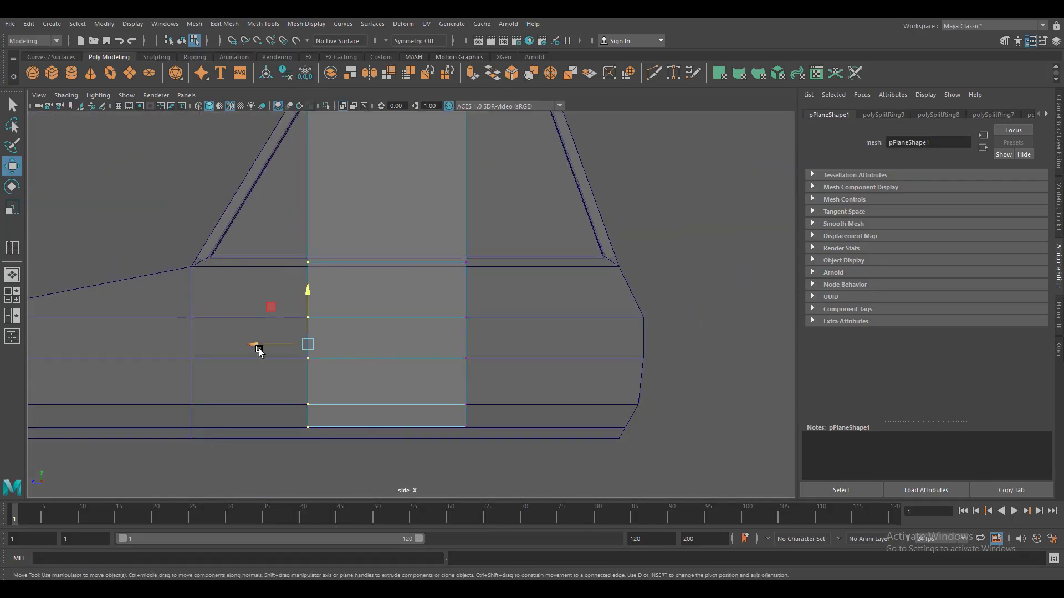
left_click_drag(259, 350, 151, 344)
scroll(195, 355, "down", 1)
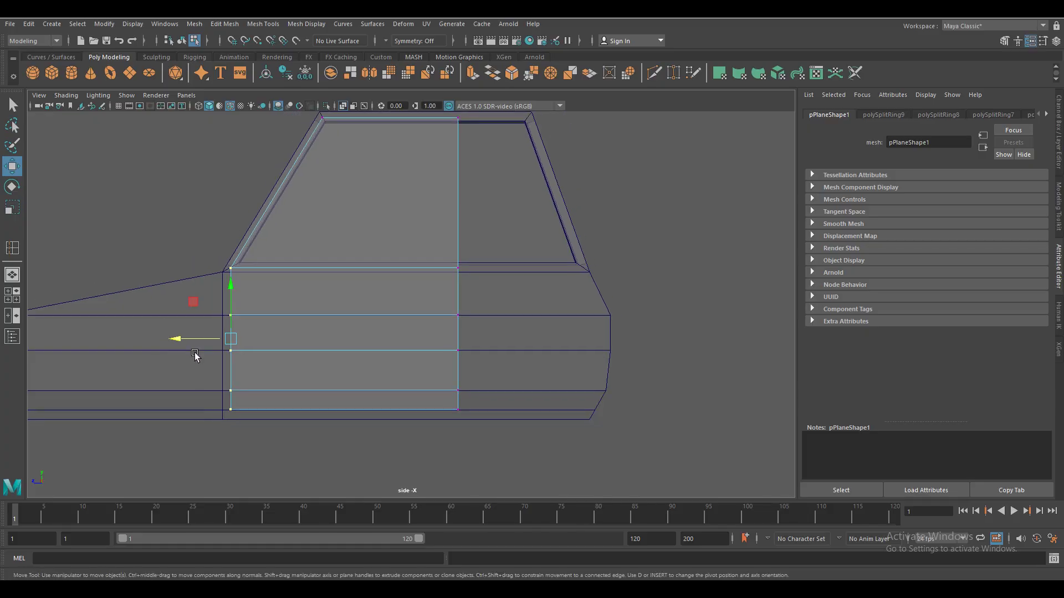
scroll(195, 355, "down", 2)
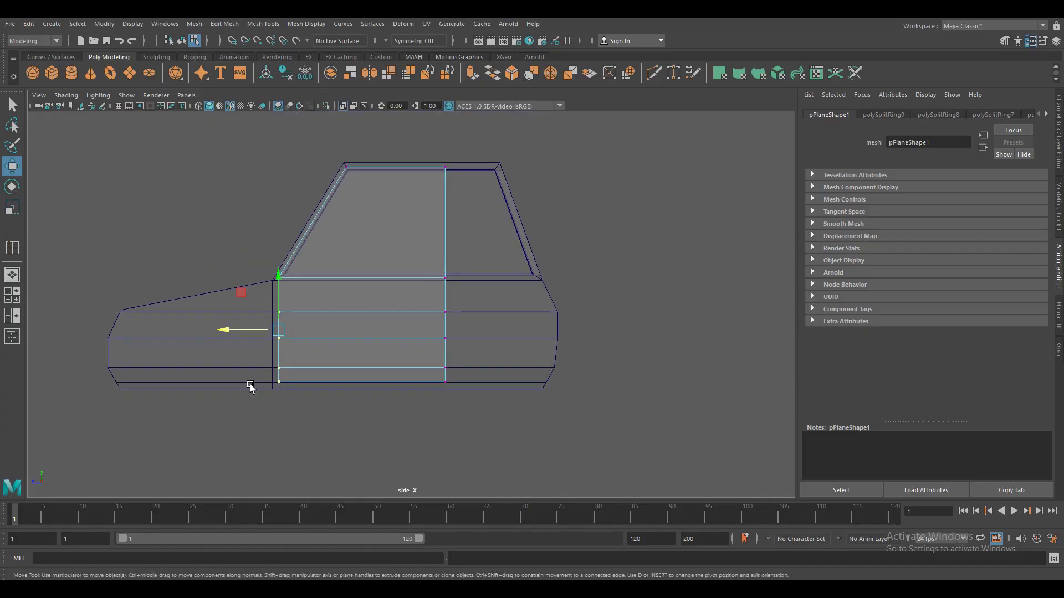
scroll(442, 393, "up", 2)
scroll(326, 366, "up", 1)
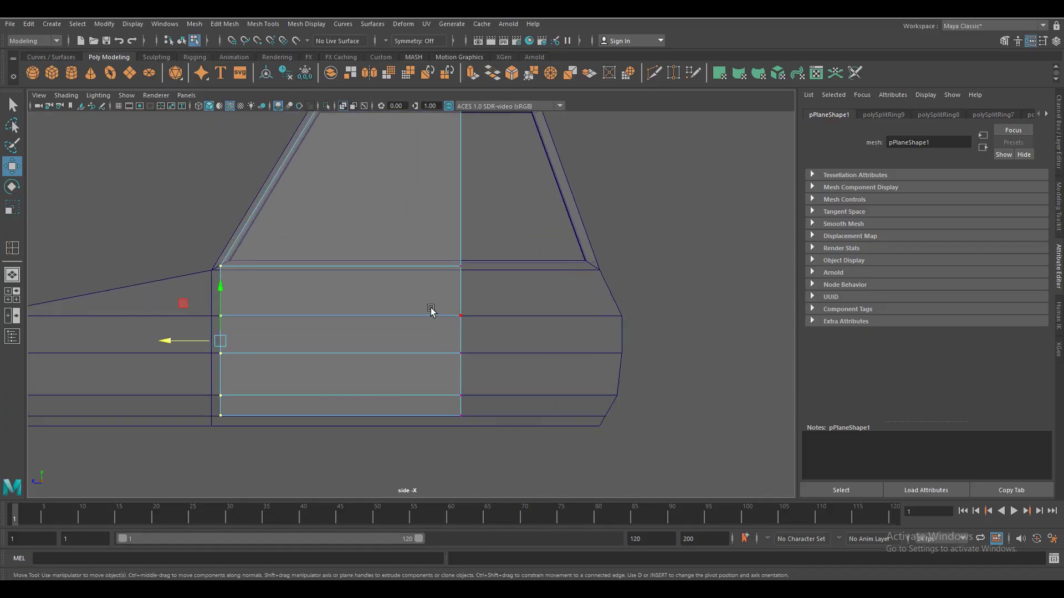
Nudge the plane's lower rear vertex left to angle the corner
right_click_drag(424, 285, 463, 272)
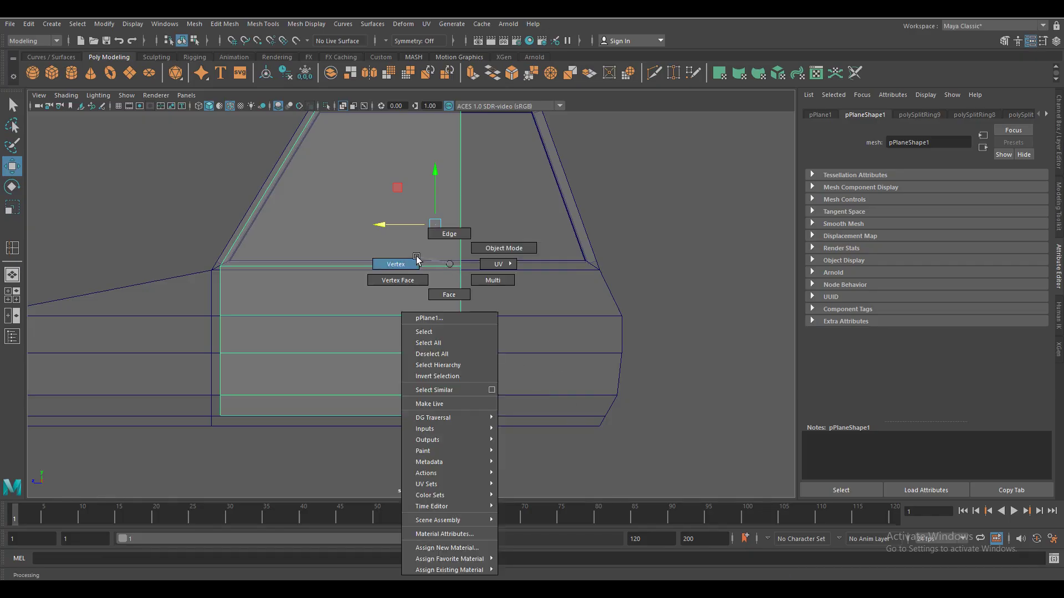
right_click_drag(450, 264, 400, 265)
mouse_move(423, 415)
left_mouse_down()
mouse_move(412, 419)
mouse_move(482, 388)
mouse_move(443, 397)
left_mouse_up()
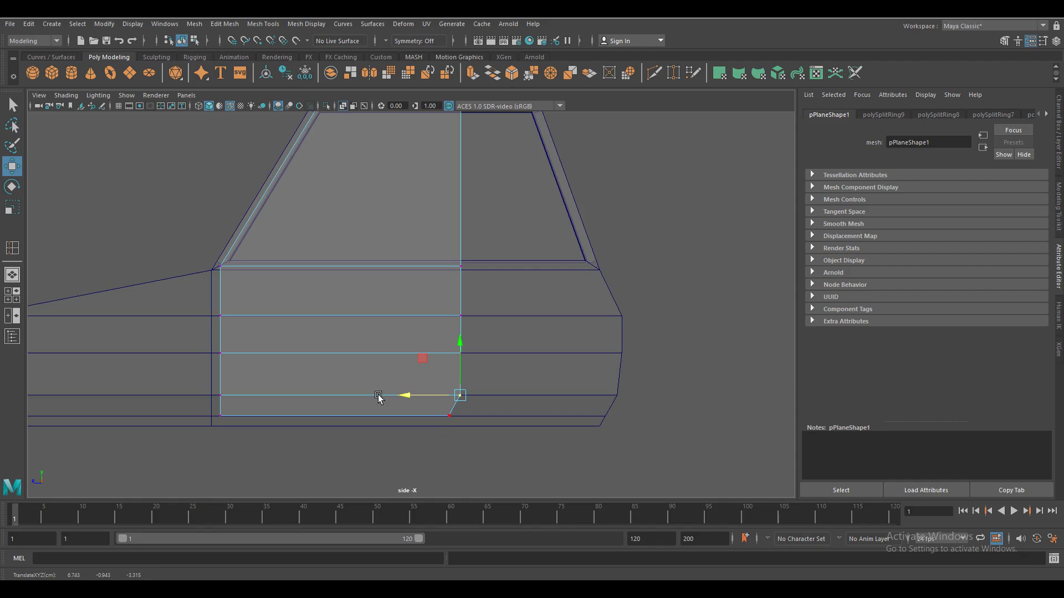
In front view, slide the door plane's vertices inward and slant its lower edge
left_click_drag(634, 242, 574, 242)
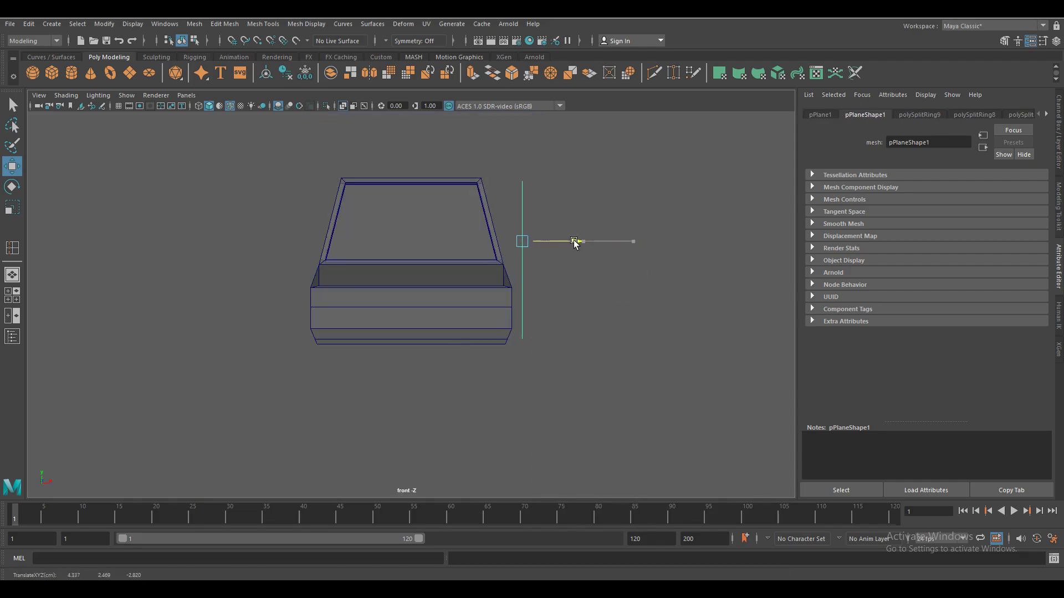
scroll(487, 357, "up", 3)
scroll(563, 299, "up", 3)
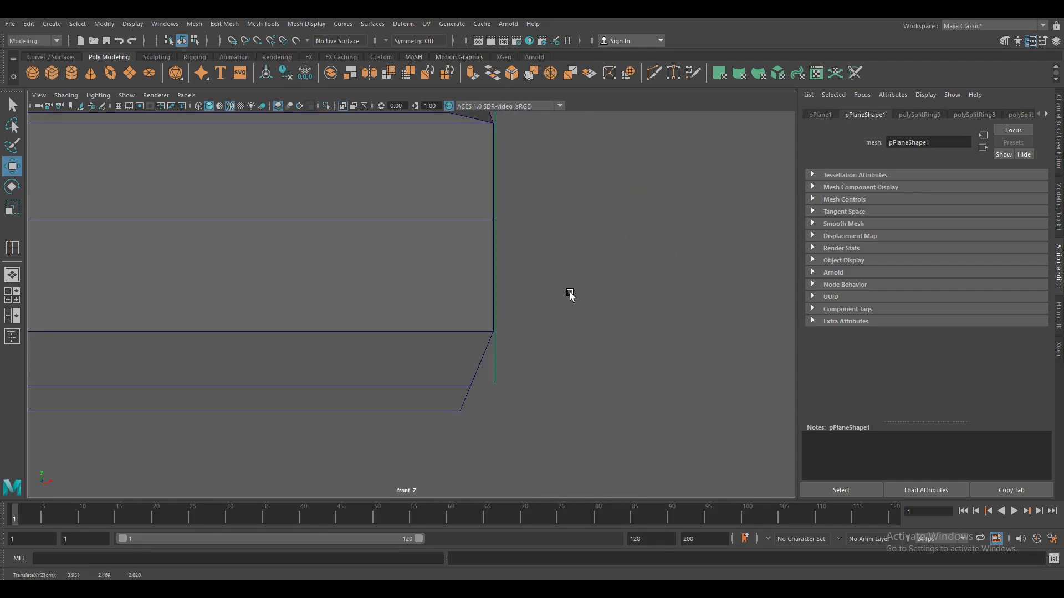
right_click_drag(497, 287, 494, 345)
left_click_drag(553, 380, 527, 386)
scroll(565, 416, "up", 2)
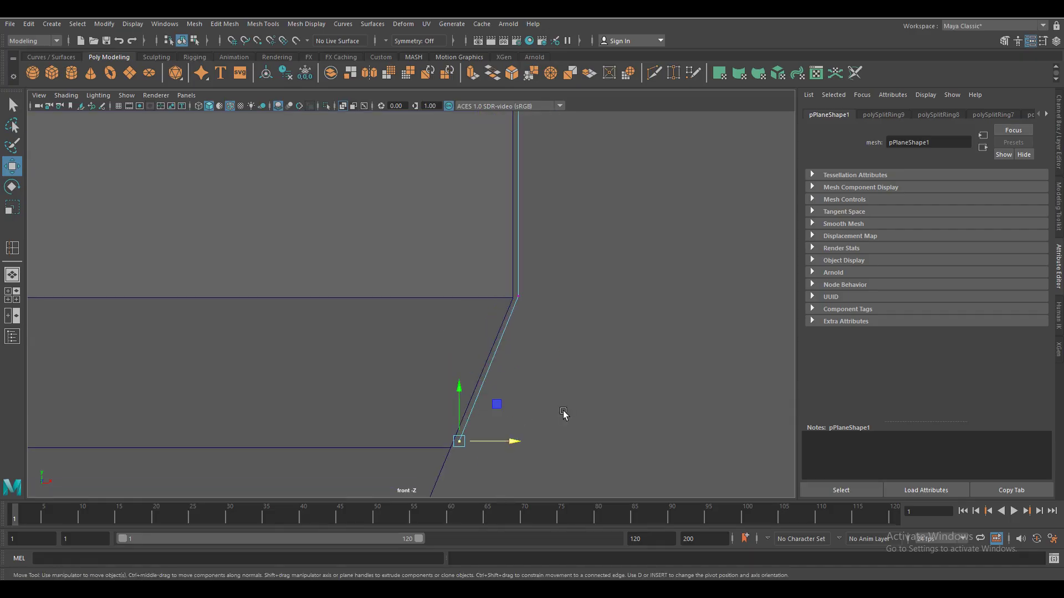
scroll(574, 377, "down", 3)
scroll(548, 336, "down", 2)
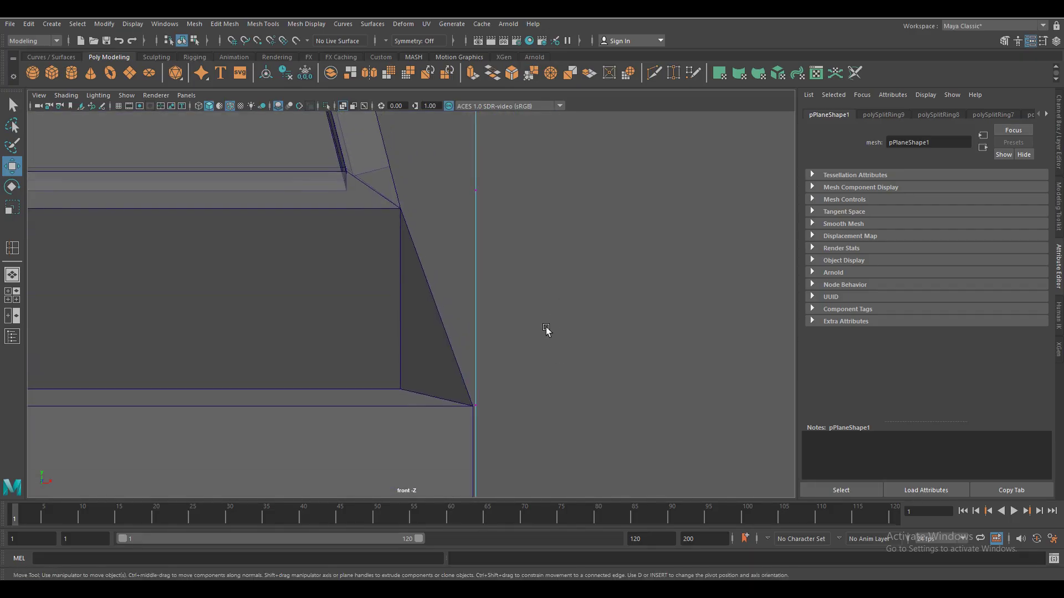
Move the rear and top corner vertices left to follow the cabin's slanted pillar
left_click_drag(530, 190, 452, 200)
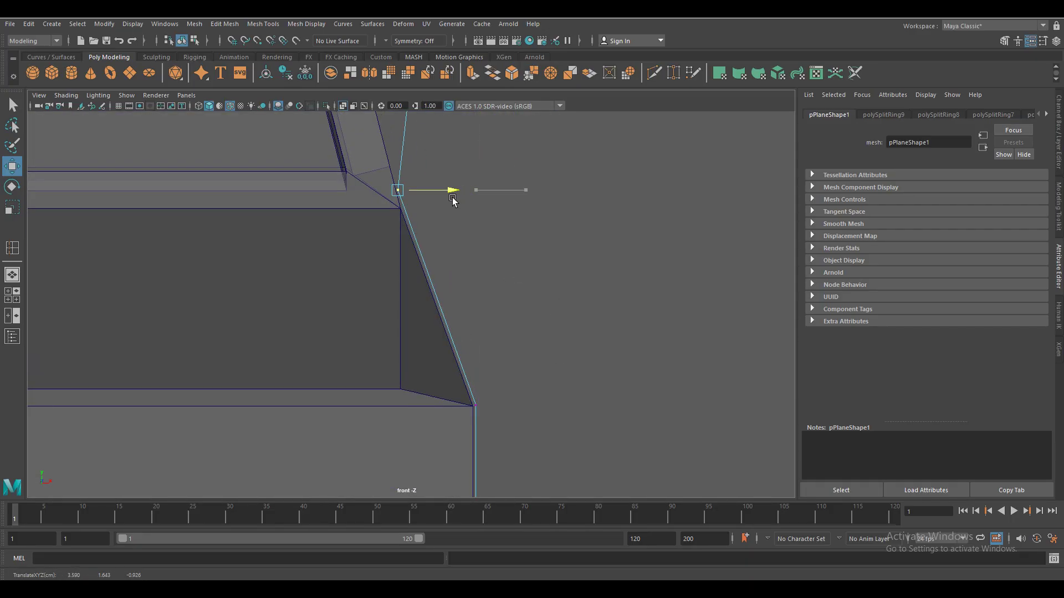
scroll(587, 277, "up", 3)
scroll(555, 249, "down", 3)
left_click_drag(476, 155, 539, 230)
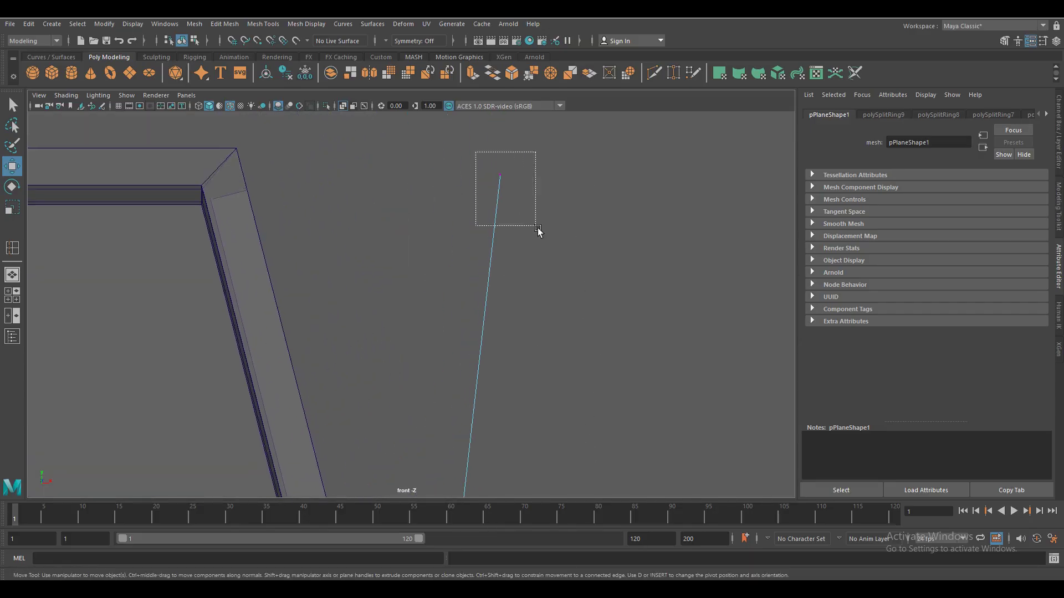
left_click_drag(551, 175, 306, 177)
scroll(477, 294, "down", 3)
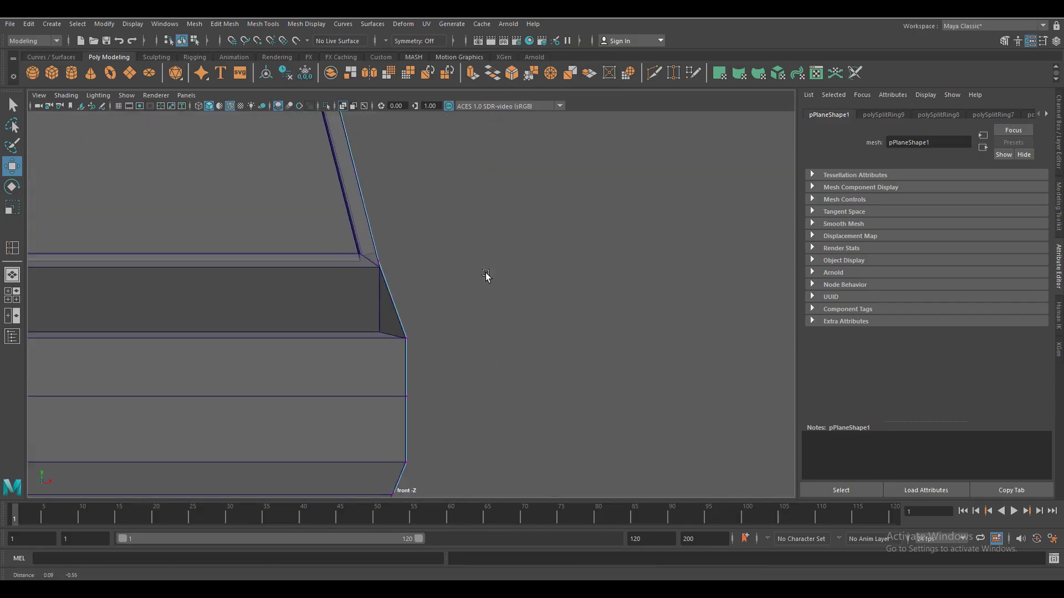
key("space")
key("space")
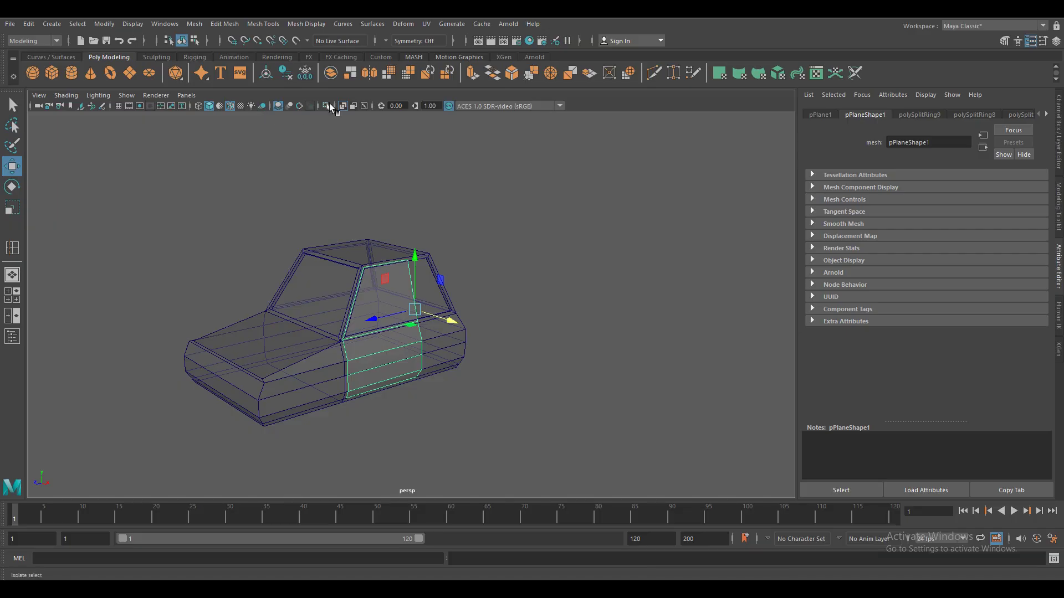
Show the car shaded solid and pull the duplicated door piece away from the body
left_click(343, 106)
scroll(490, 302, "up", 3)
scroll(491, 302, "up", 2)
left_click_drag(491, 302, 648, 387)
scroll(648, 387, "down", 3)
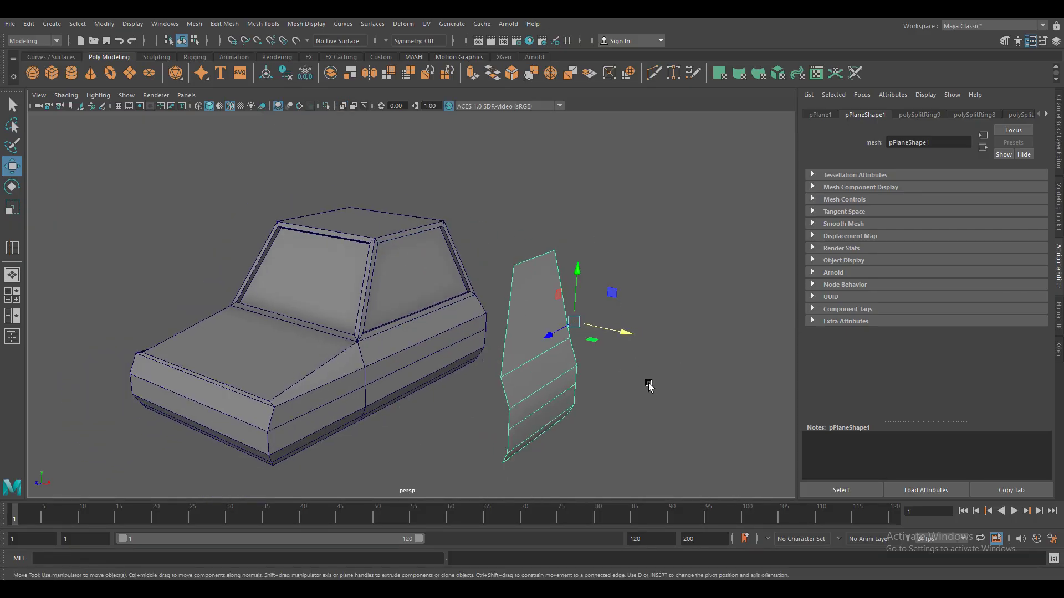
scroll(616, 352, "down", 1)
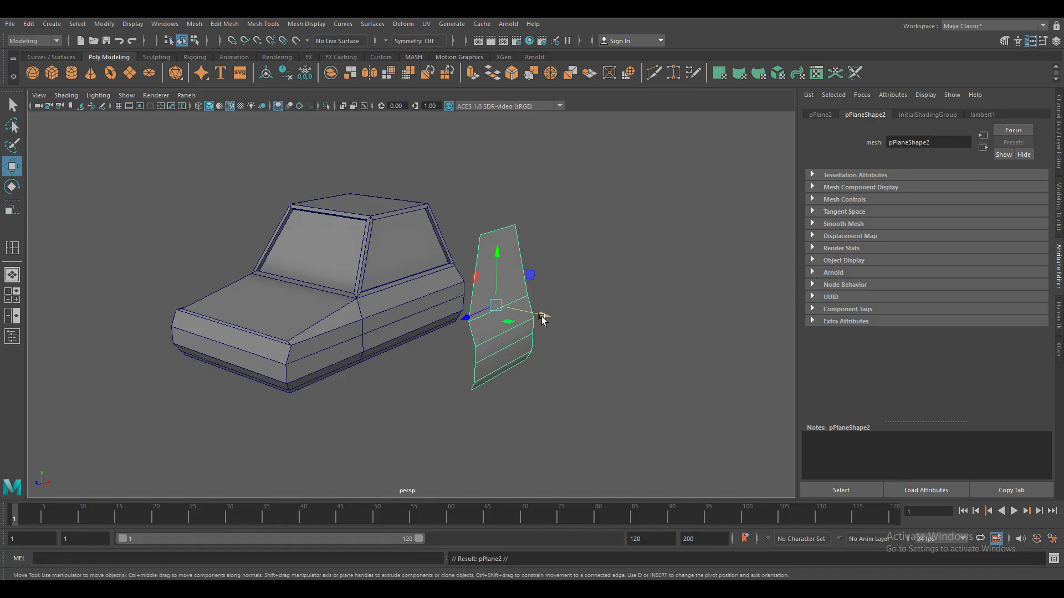
Extrude the door faces outward by 0.2 to give the panel depth
key("ctrl+e")
scroll(443, 380, "up", 2)
scroll(492, 287, "up", 2)
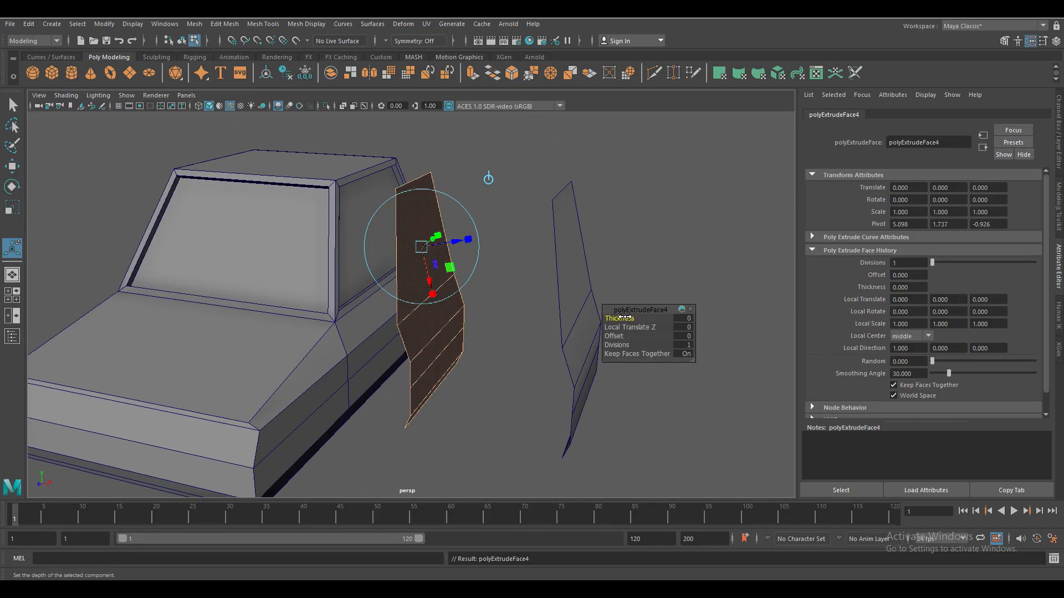
left_click_drag(625, 318, 626, 317)
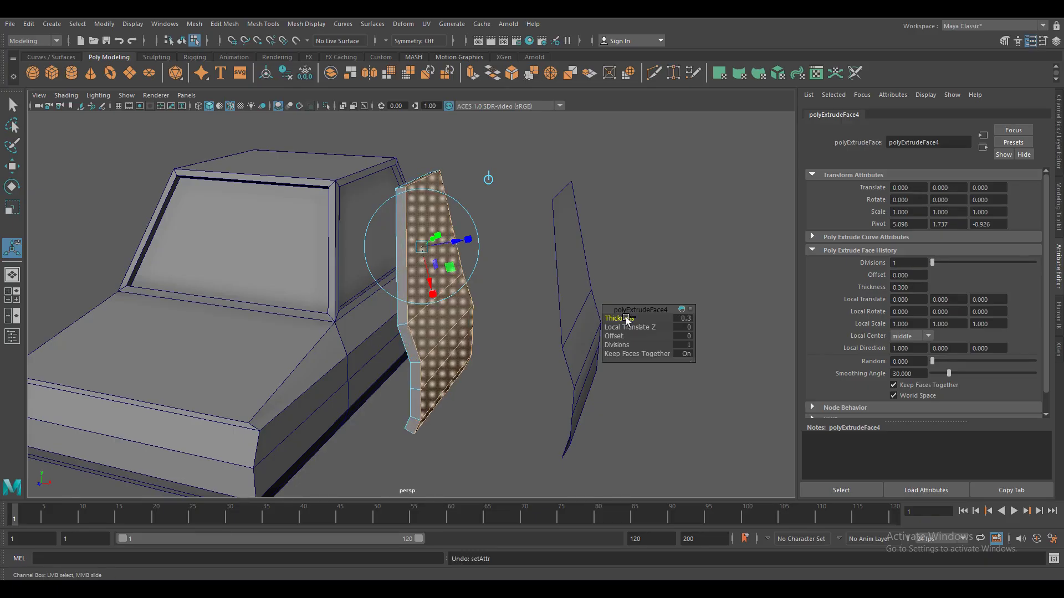
key("ctrl+z")
left_click_drag(622, 327, 625, 327)
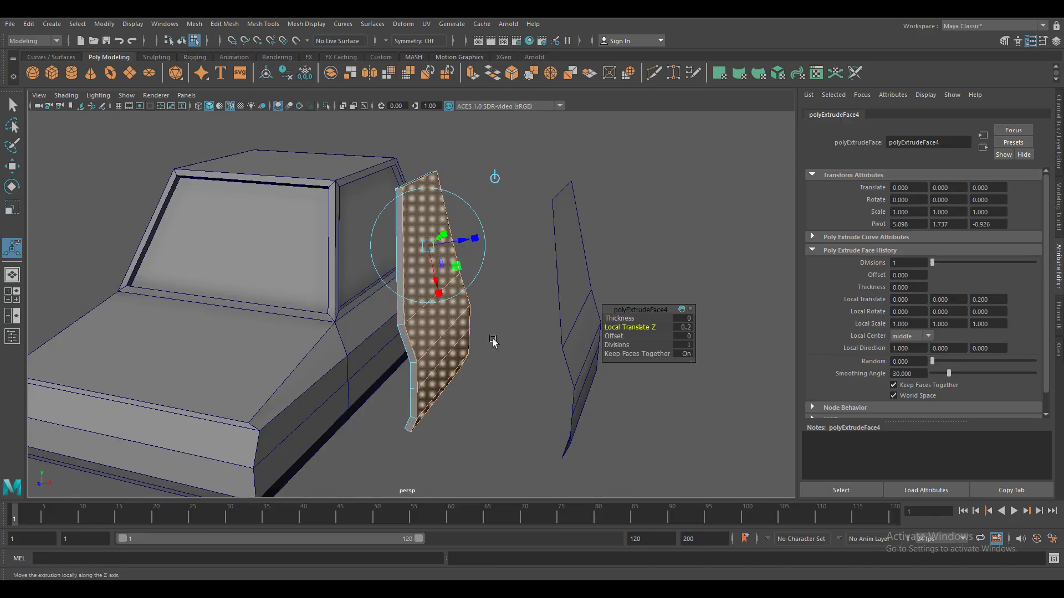
mouse_move(492, 342)
left_mouse_down("alt")
mouse_move(466, 361)
mouse_move(435, 360)
left_mouse_up("alt")
key("q")
Slide the whole door object back against the car's side
key("F8")
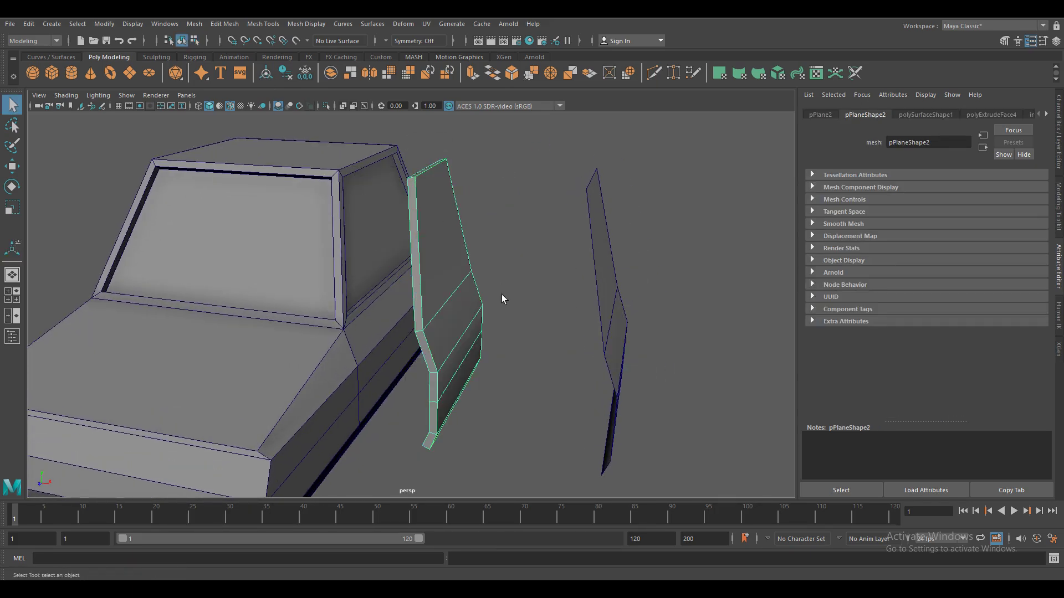
key("w")
left_click_drag(487, 300, 447, 296)
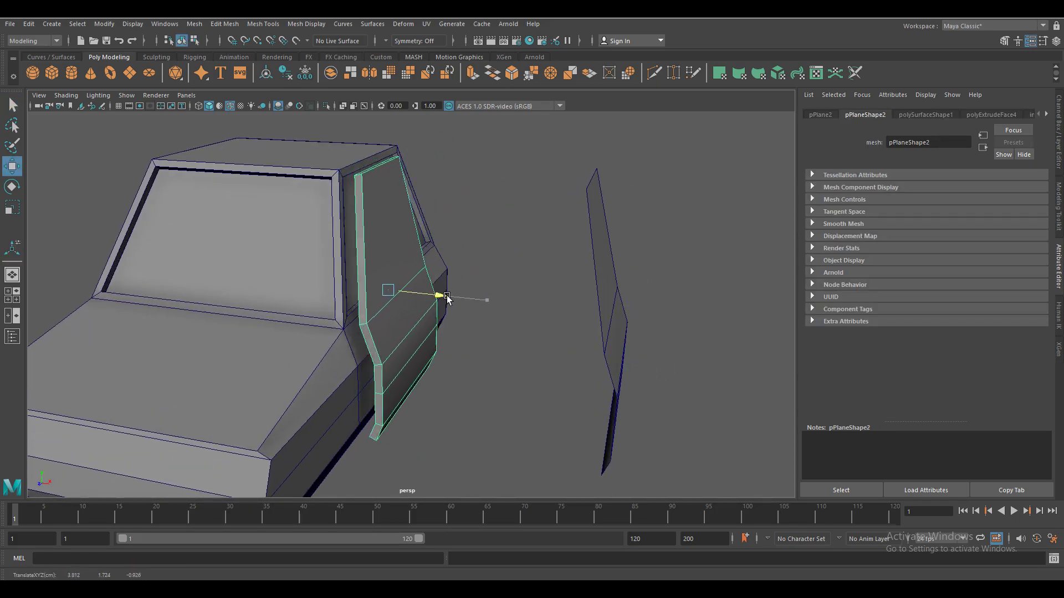
key("f")
key("ctrl+F11")
Reselect the whole door object and orbit to see it beside the cab
key("r")
key("w")
scroll(432, 399, "down", 3)
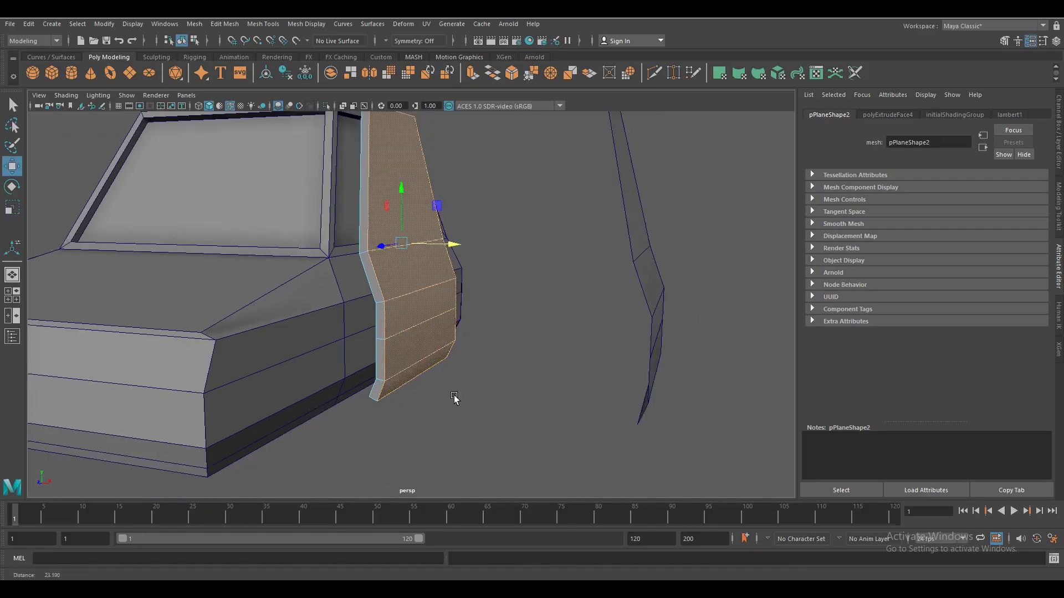
left_click_drag(453, 397, 459, 310, "alt")
left_click(463, 309)
right_click_drag(392, 233, 440, 206)
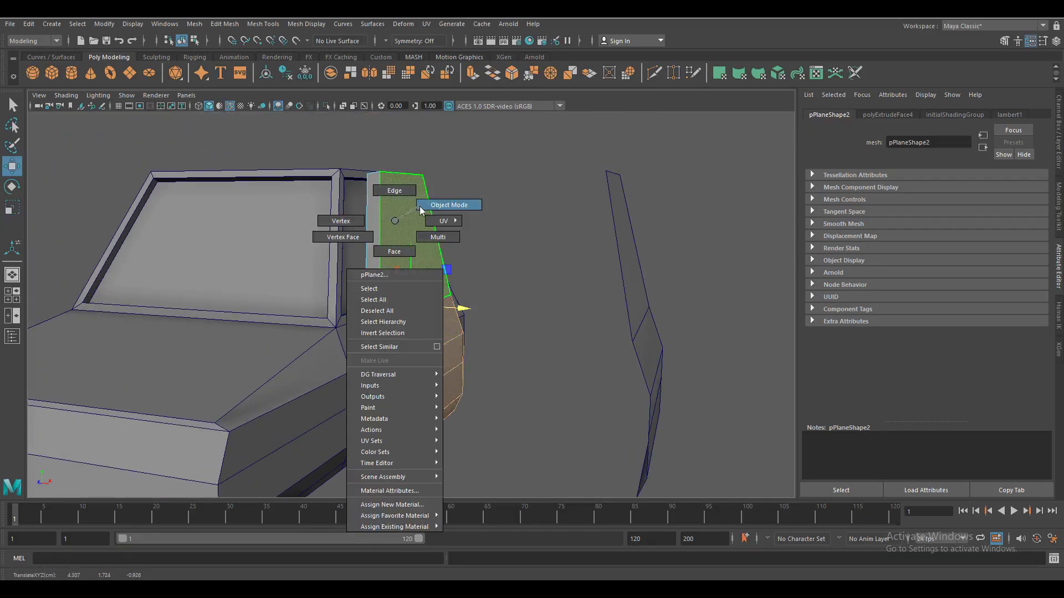
left_click_drag(439, 206, 413, 388, "alt")
Mirror the door to the car's other side and combine both doors into one object
left_click(194, 23)
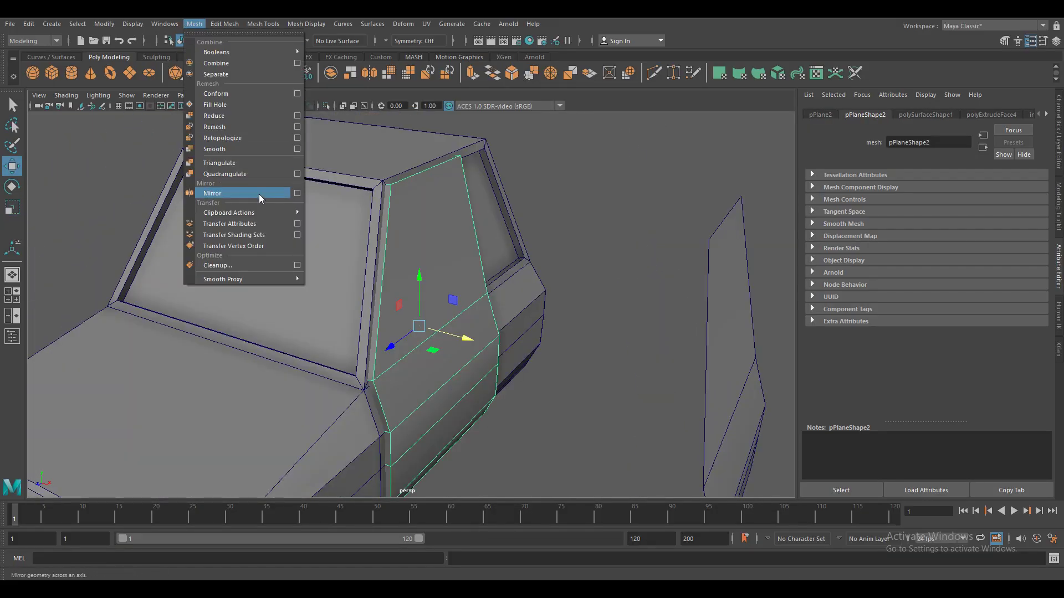
left_click(258, 194)
key("q")
left_click(128, 278)
left_click(195, 23)
mouse_move(216, 52)
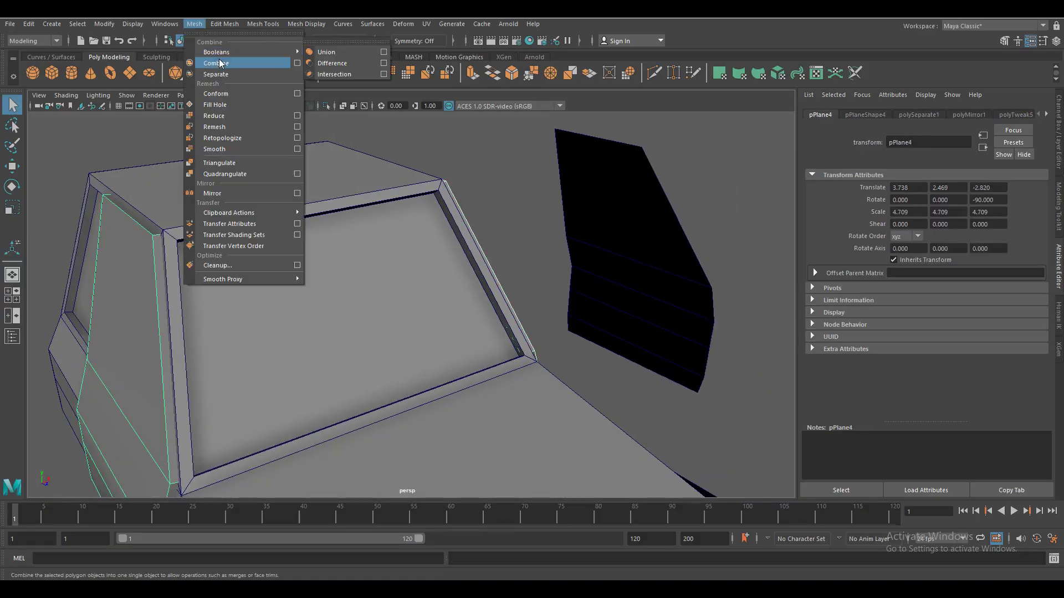
left_click(216, 63)
scroll(374, 269, "down", 5)
Subtract the combined doors from the car body with a Boolean Difference
left_click(195, 23)
left_click(332, 63)
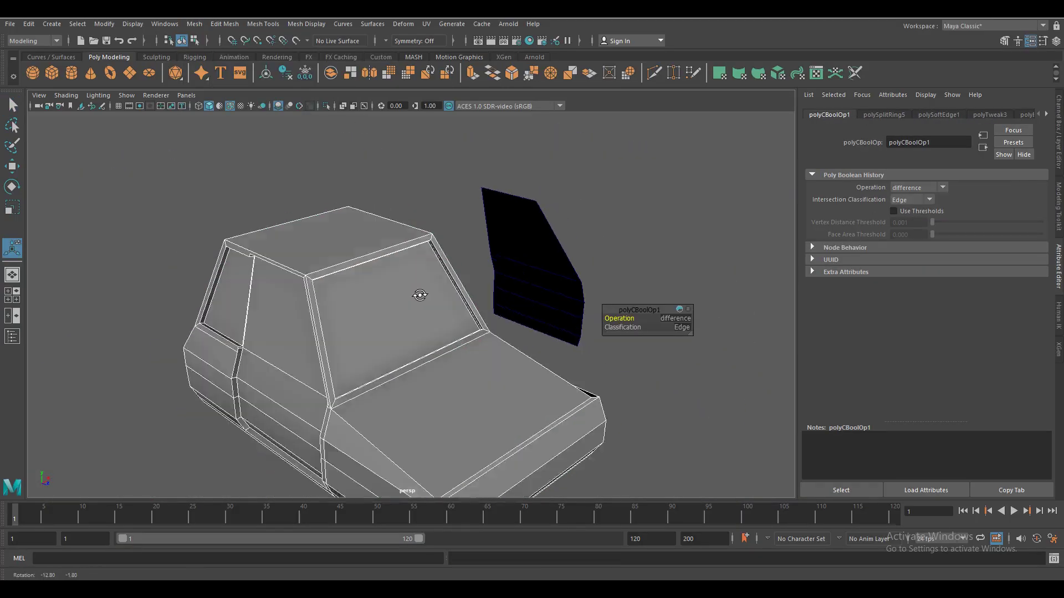
mouse_move(417, 295)
left_mouse_down("alt")
mouse_move(468, 257)
mouse_move(443, 280)
mouse_move(193, 317)
left_mouse_up("alt")
right_click_drag(193, 317, 409, 289, "alt")
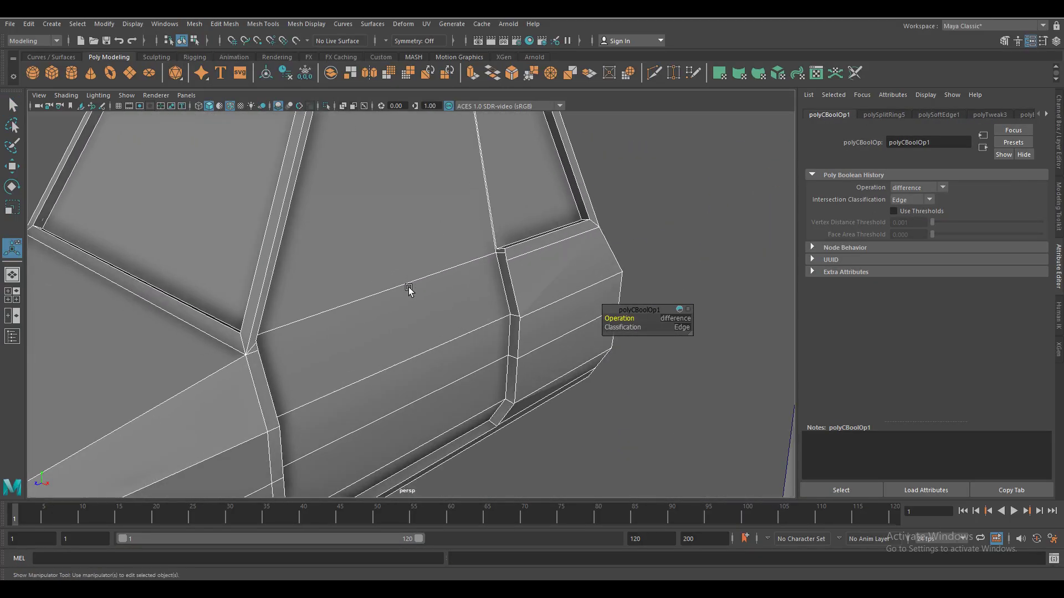
mouse_move(435, 363)
left_mouse_down("alt")
mouse_move(409, 397)
mouse_move(327, 416)
mouse_move(404, 233)
mouse_move(427, 335)
mouse_move(416, 347)
left_mouse_up("alt")
Delete the door faces from the car body and hide the wireframe-on-shaded display
scroll(417, 407, "down", 5)
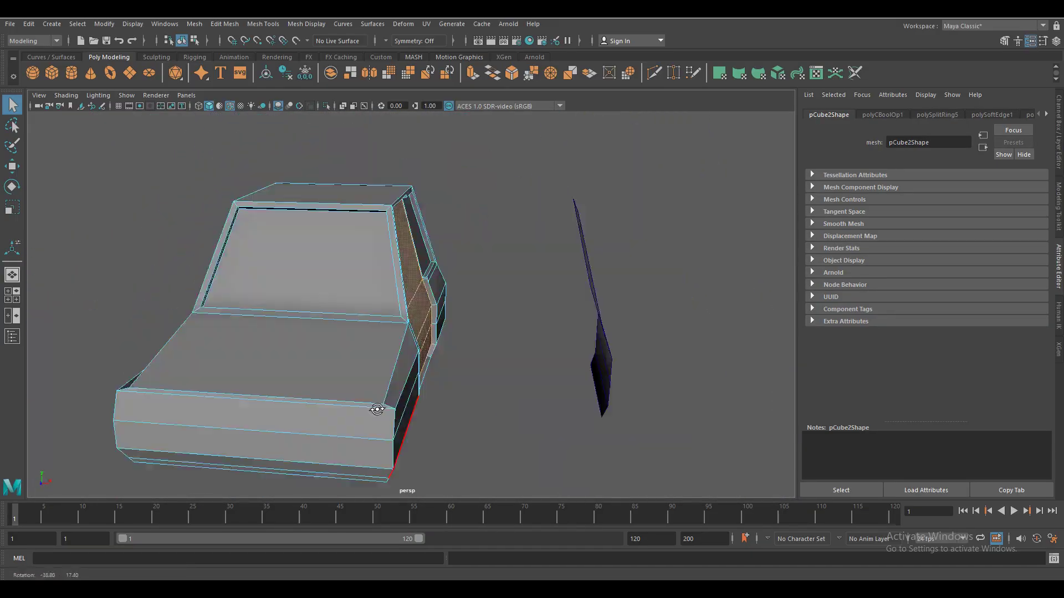
left_click_drag(417, 407, 368, 335, "alt")
left_click(366, 423, "shift")
key("Delete")
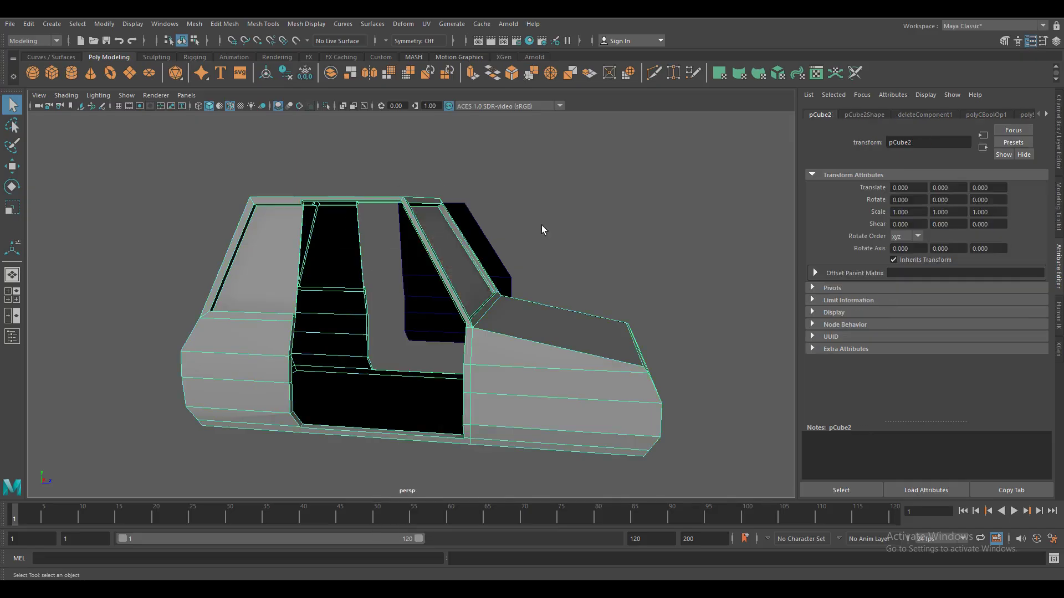
left_click(541, 225)
mouse_move(541, 225)
left_mouse_down("alt")
mouse_move(357, 410)
mouse_move(542, 262)
left_mouse_up("alt")
left_click(227, 105)
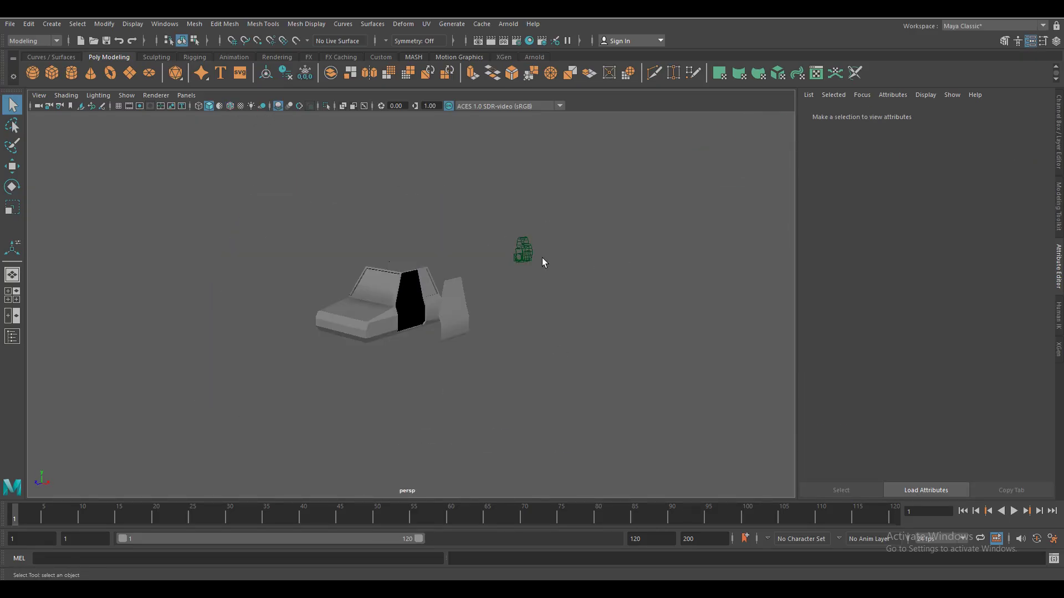
scroll(470, 419, "up", 5)
Move the separate door panel into the door opening and switch to side view
left_click_drag(466, 427, 588, 377, "alt")
left_click(587, 377)
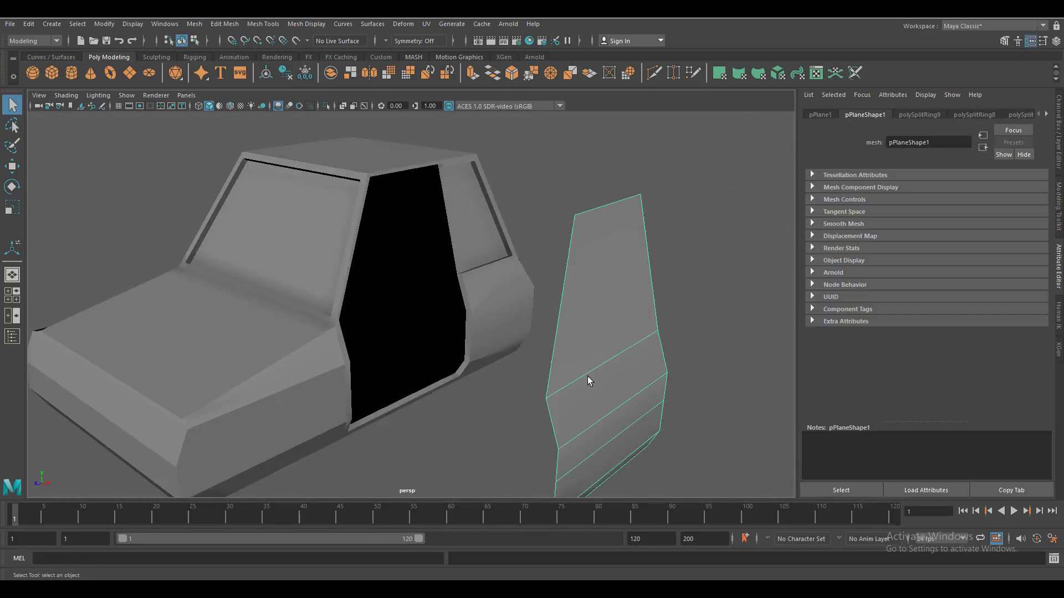
key("w")
left_click_drag(654, 371, 463, 309)
right_click_drag(452, 214, 434, 249)
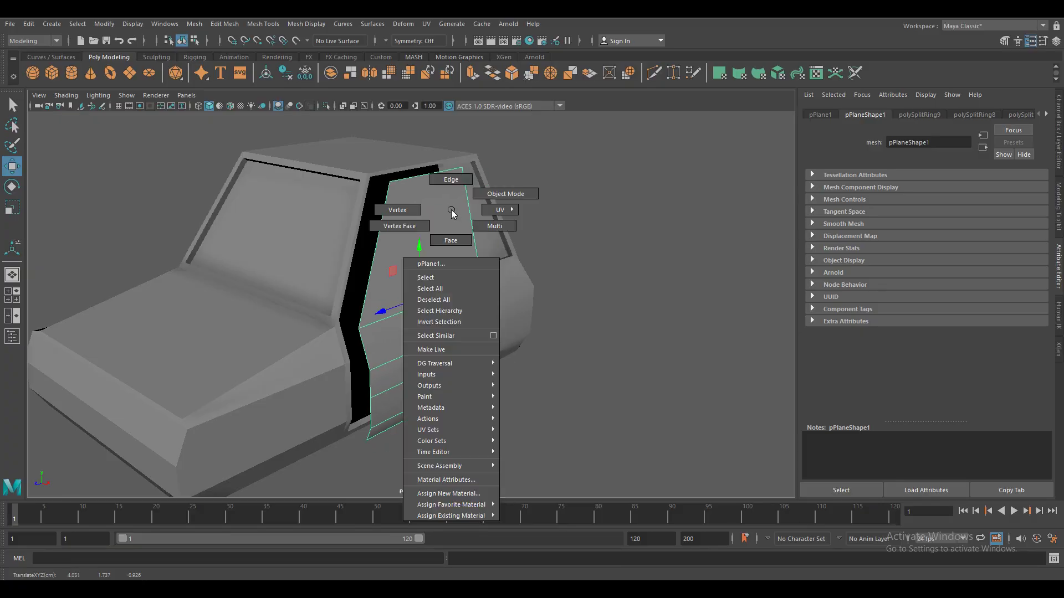
key("space")
left_click_drag(433, 249, 477, 233)
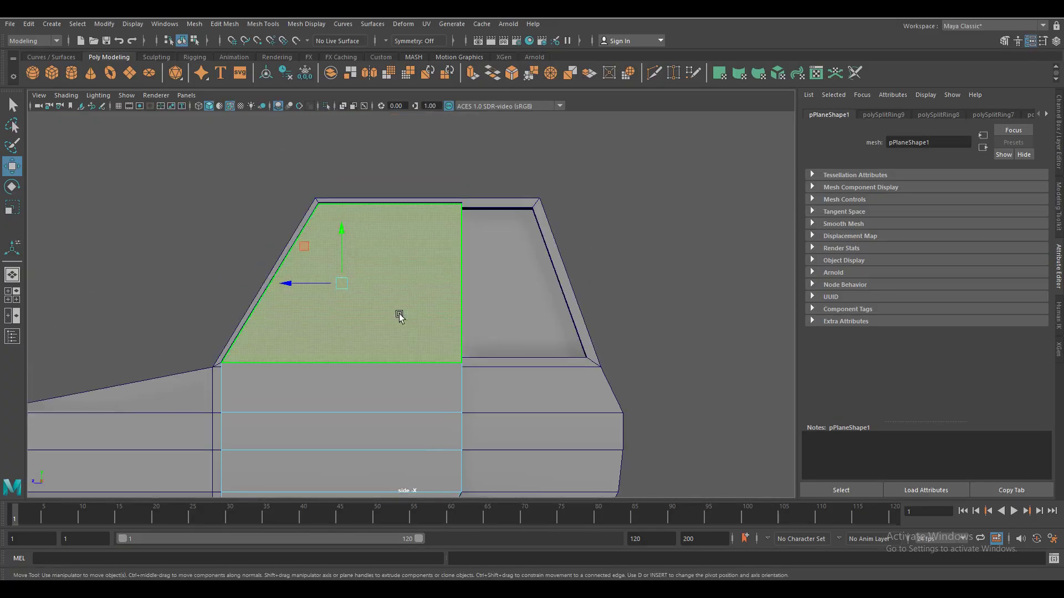
Extrude the door's upper face and inset it with an offset of 0.09
left_click(492, 73)
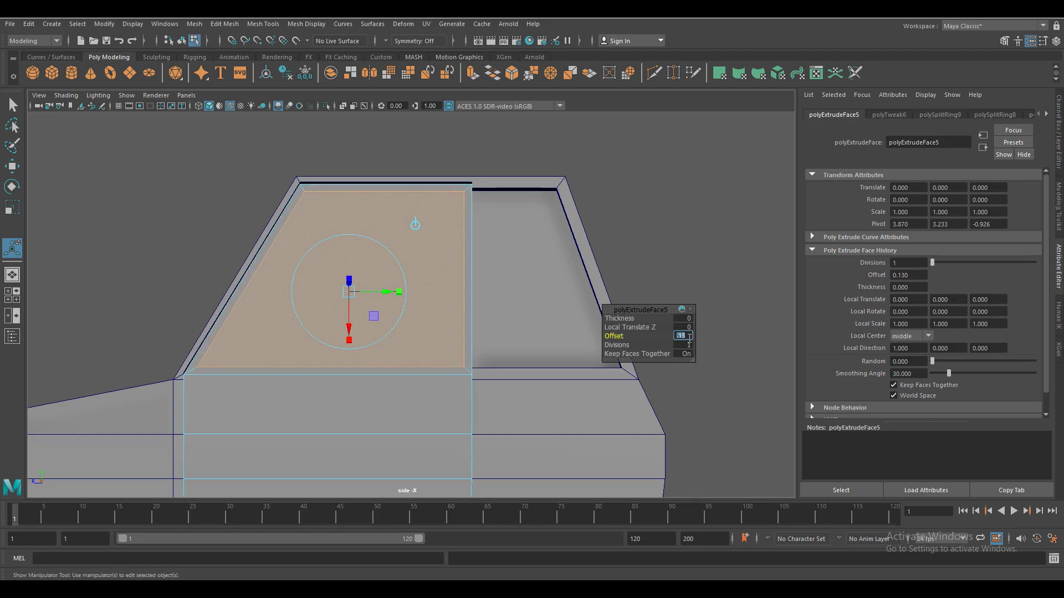
type(".5")
key("Return")
key("Return")
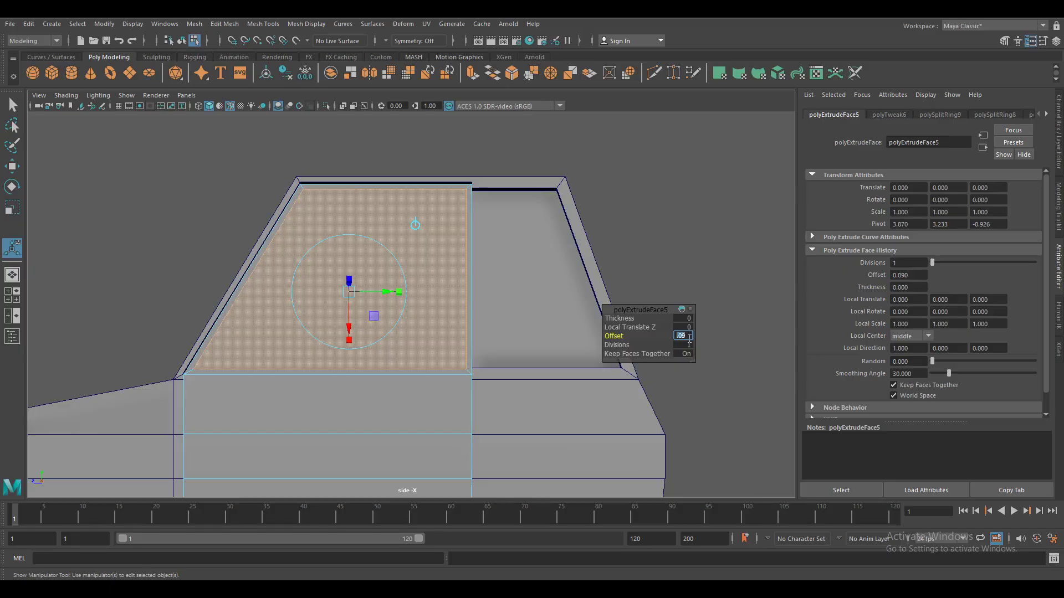
key("F8")
Extrude all the door's faces with a thickness of -0.03
left_click_drag(482, 316, 492, 318, "alt")
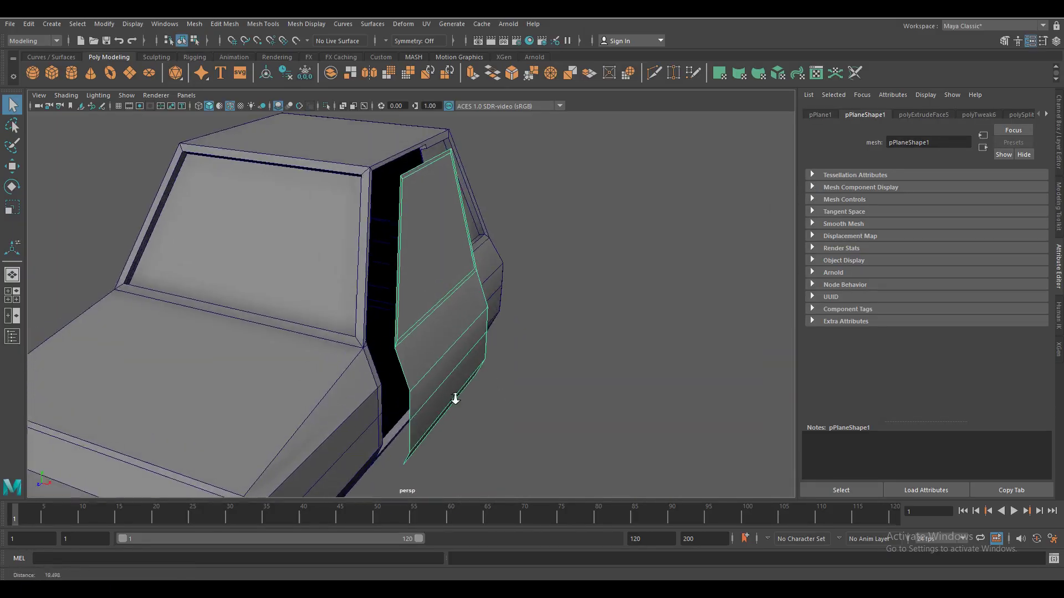
key("F11")
key("ctrl+e")
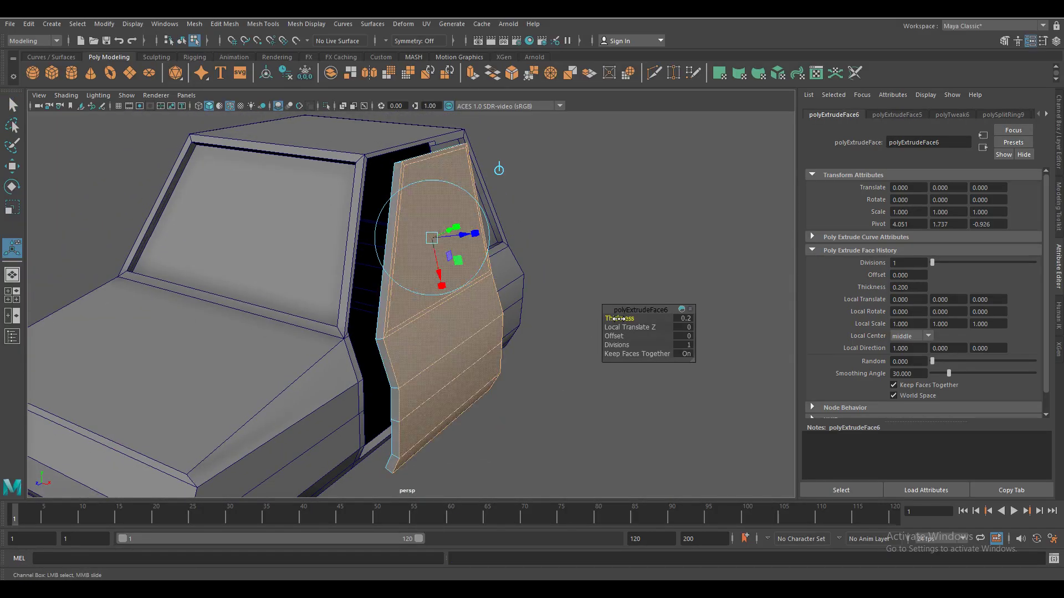
left_click_drag(616, 319, 614, 320)
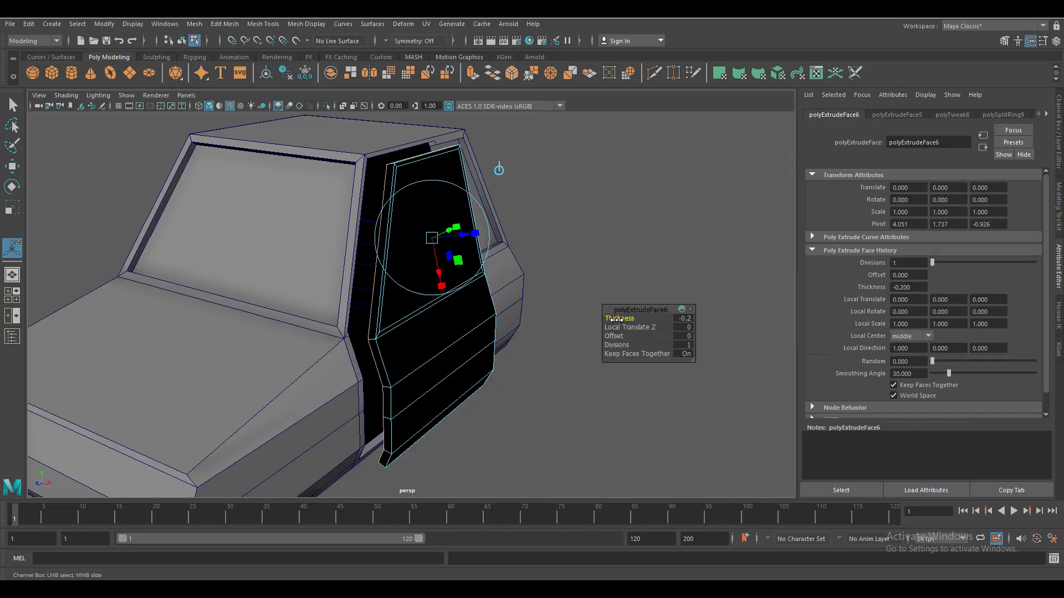
left_click_drag(542, 351, 444, 351, "alt")
left_click(685, 319)
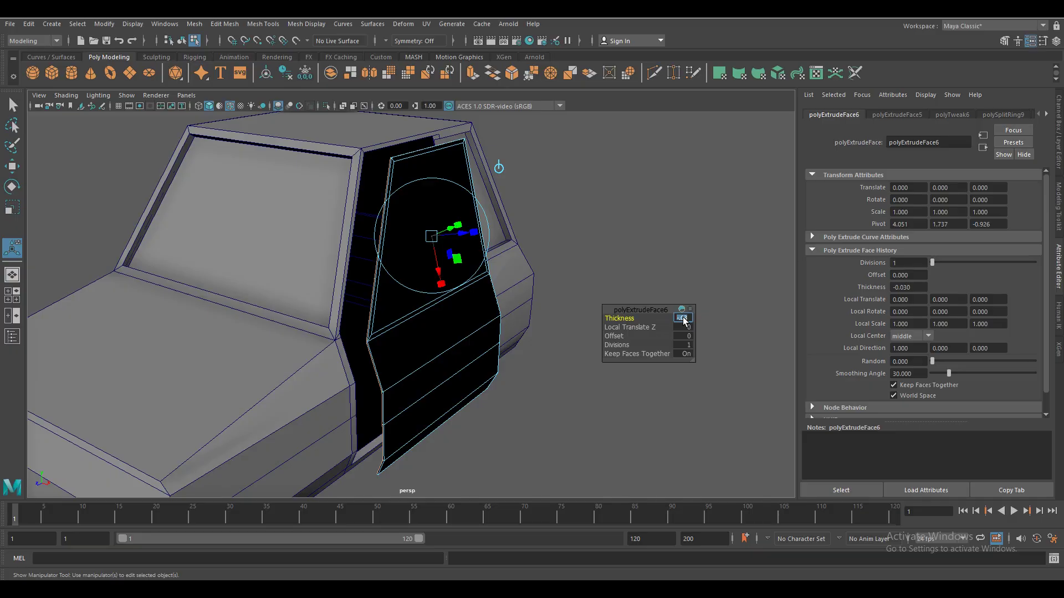
mouse_move(555, 332)
left_mouse_down("alt")
mouse_move(471, 311)
mouse_move(433, 166)
left_mouse_up("alt")
Reverse the door object's normals so it shades grey
key("q")
key("F8")
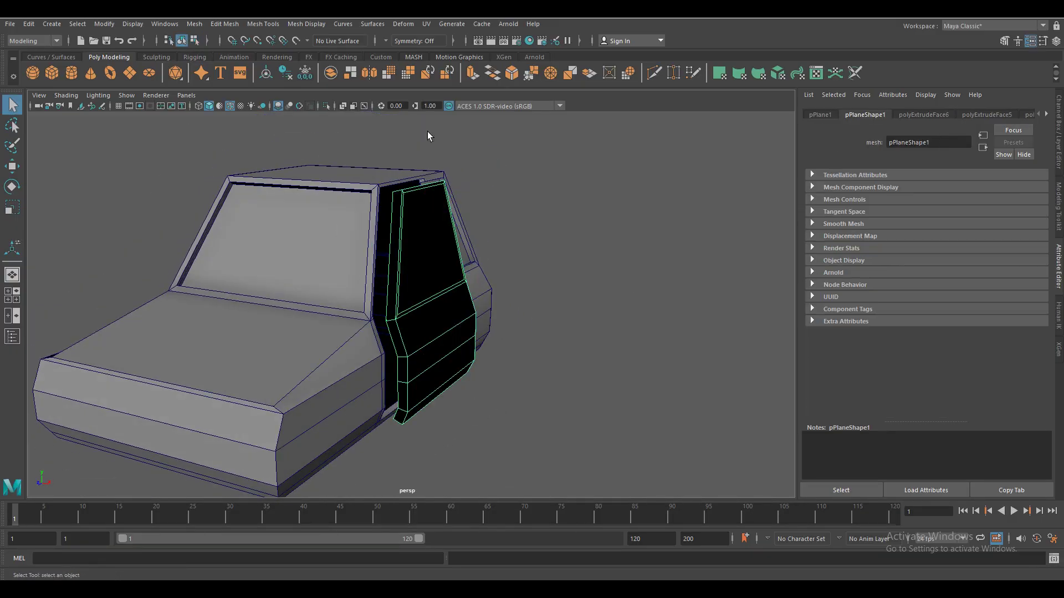
left_click(310, 61)
left_click_drag(454, 238, 413, 244, "alt")
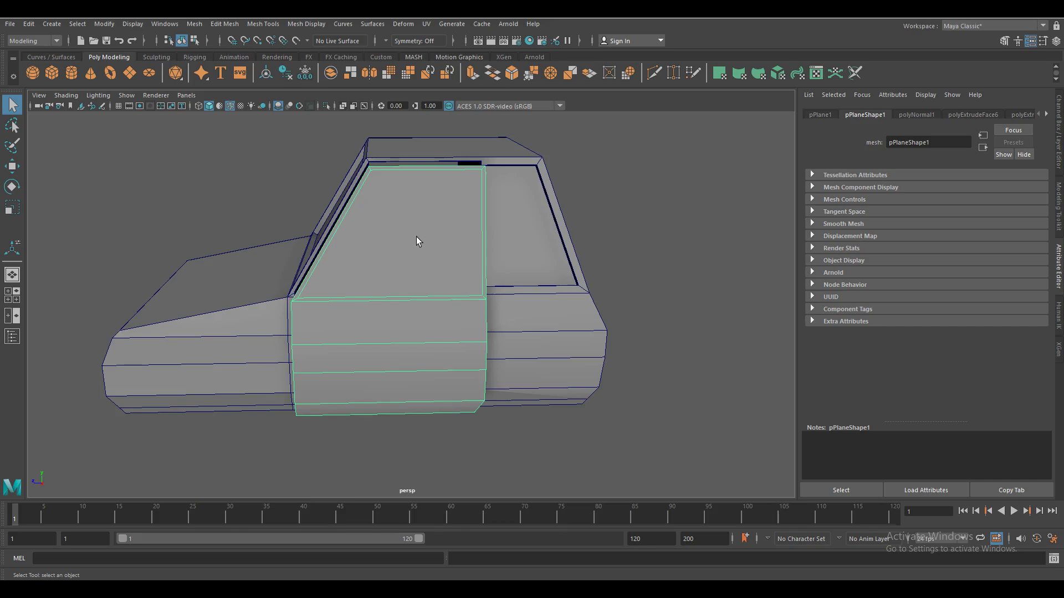
Extrude the door's window face inward to about -0.173 Local Translate Z
right_click_drag(417, 241, 421, 247)
left_click(420, 247)
left_click_drag(421, 247, 380, 334, "alt")
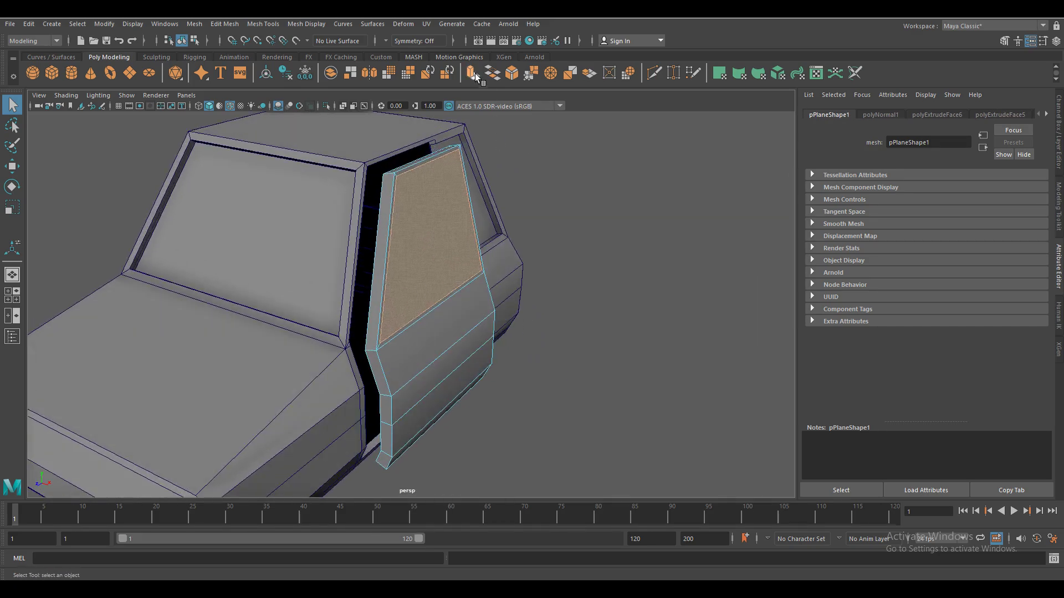
left_click(472, 73)
scroll(488, 256, "up", 3)
left_click_drag(465, 227, 497, 324, "alt")
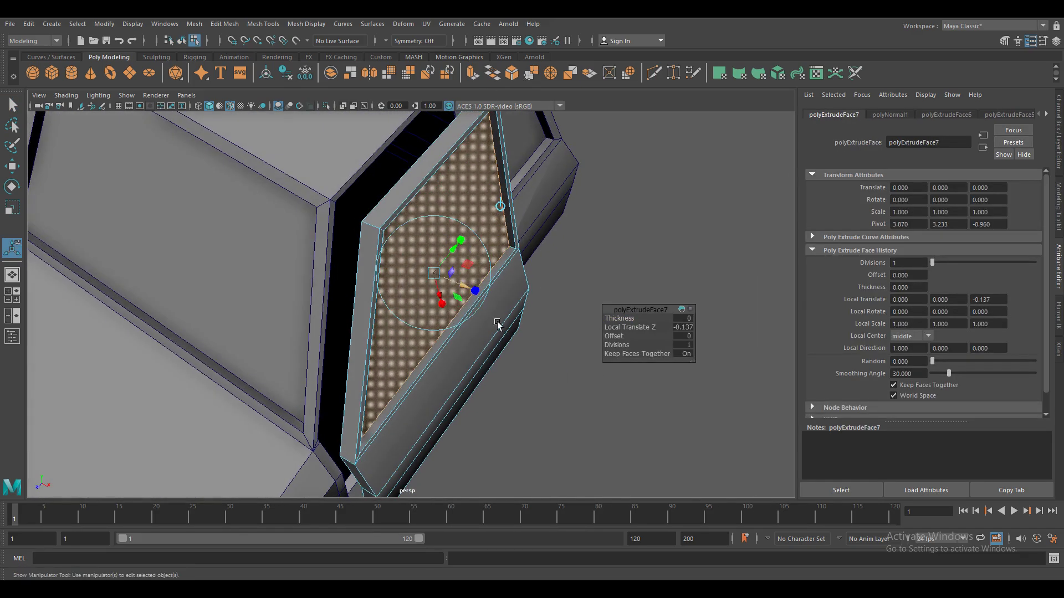
mouse_move(463, 287)
left_mouse_down()
mouse_move(624, 301)
mouse_move(459, 368)
left_mouse_up()
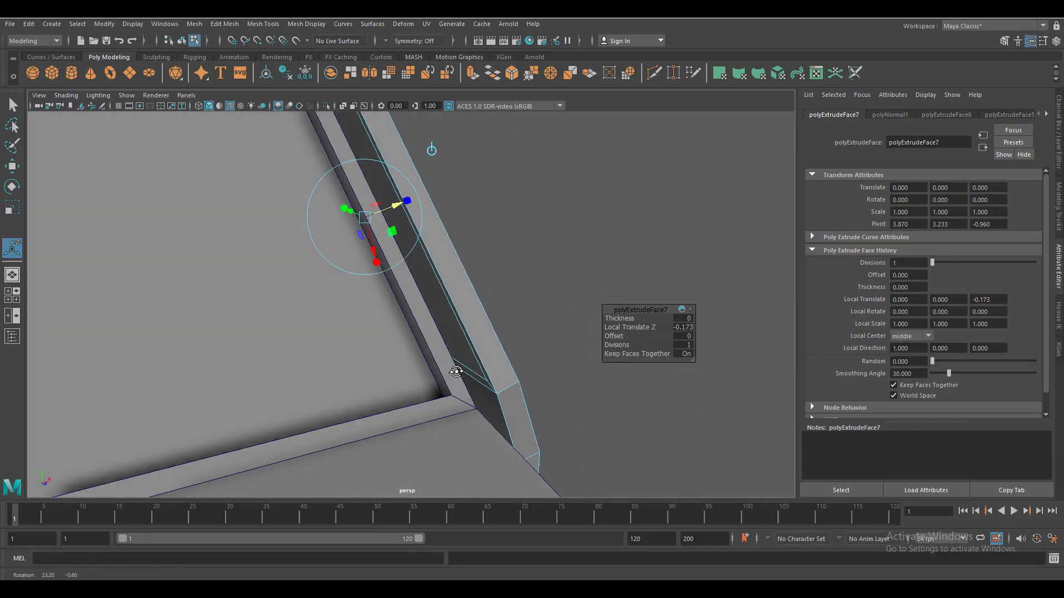
Extrude the thin face along the window edge inward as well
left_click(458, 368)
left_click(472, 72)
mouse_move(320, 244)
left_mouse_down()
mouse_move(417, 134)
mouse_move(525, 302)
left_mouse_up()
key("q")
left_click(525, 302)
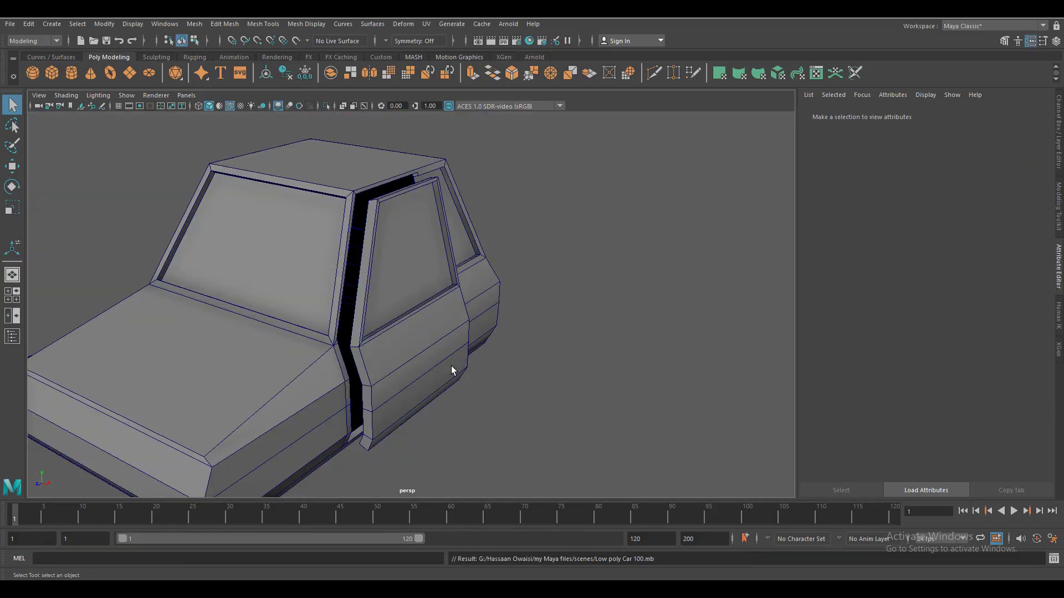
Shift the door panel into place and check it from the front and side views
left_click(452, 370)
key("w")
left_click_drag(459, 332, 385, 259)
key("space")
scroll(579, 254, "up", 2)
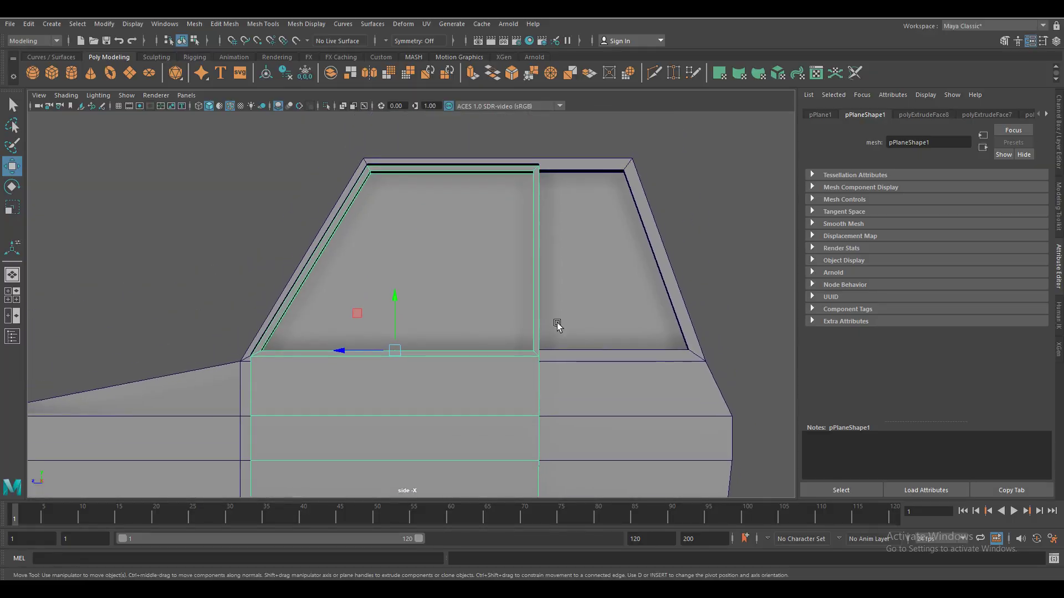
key("space")
left_click_drag(556, 325, 482, 404)
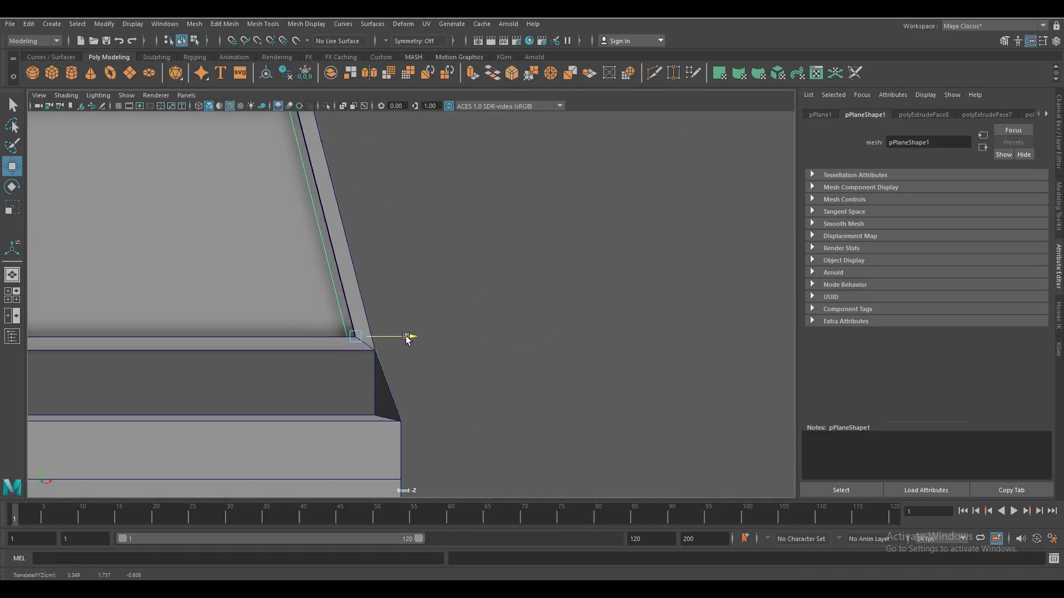
key("space")
key("space")
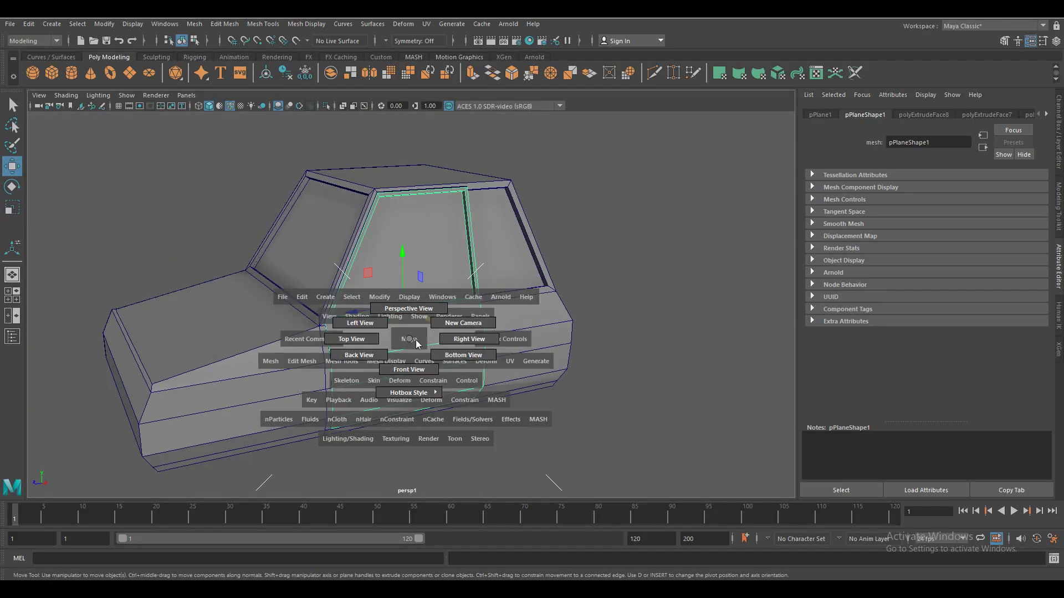
In vertex mode, move the door's left column of vertices onto the body seam
right_click(469, 190)
left_click(450, 278)
key("f")
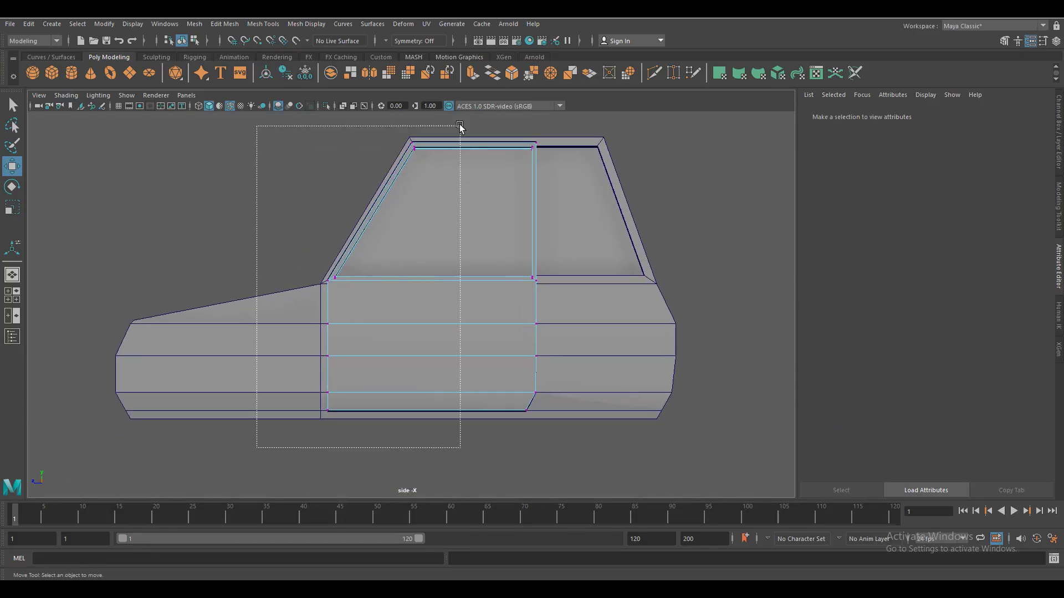
left_click_drag(460, 128, 460, 128)
scroll(311, 271, "up", 2)
left_click_drag(267, 491, 395, 256)
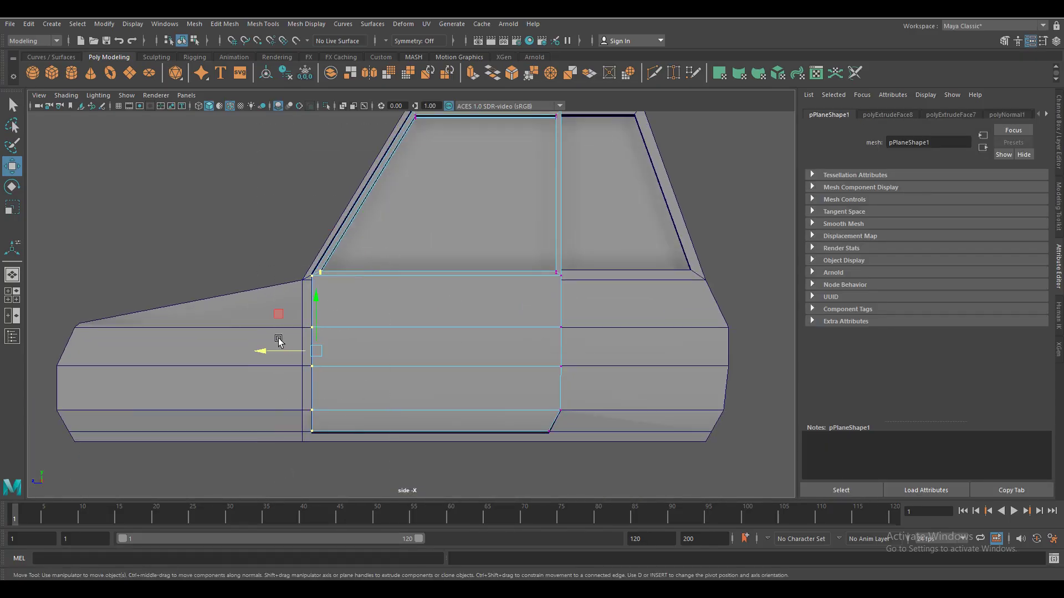
Select the door's right-side vertices and return to the perspective view
middle_click_drag(506, 395, 425, 427, "alt")
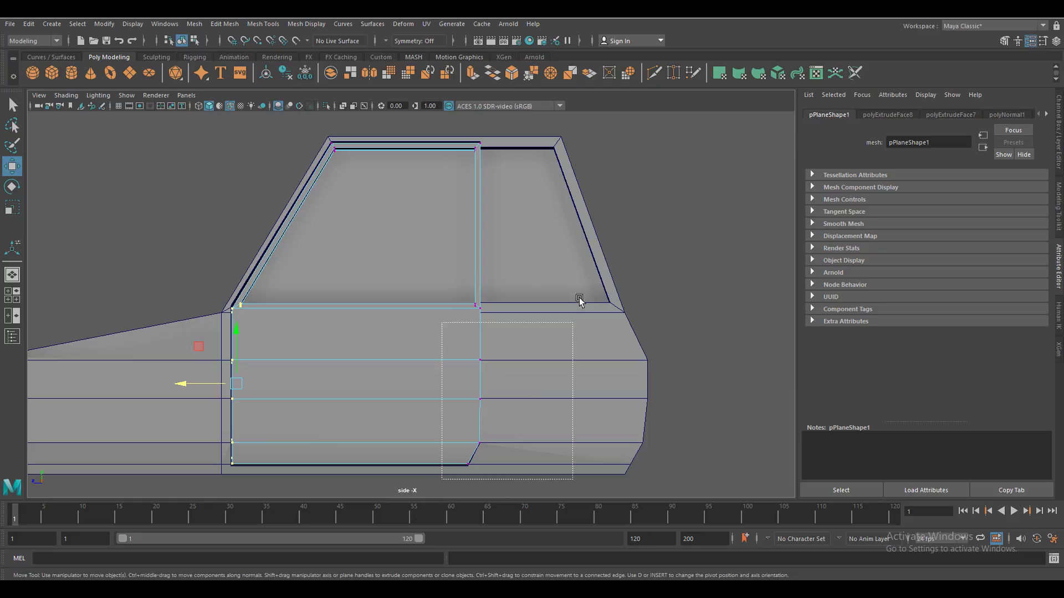
left_click_drag(576, 297, 443, 313)
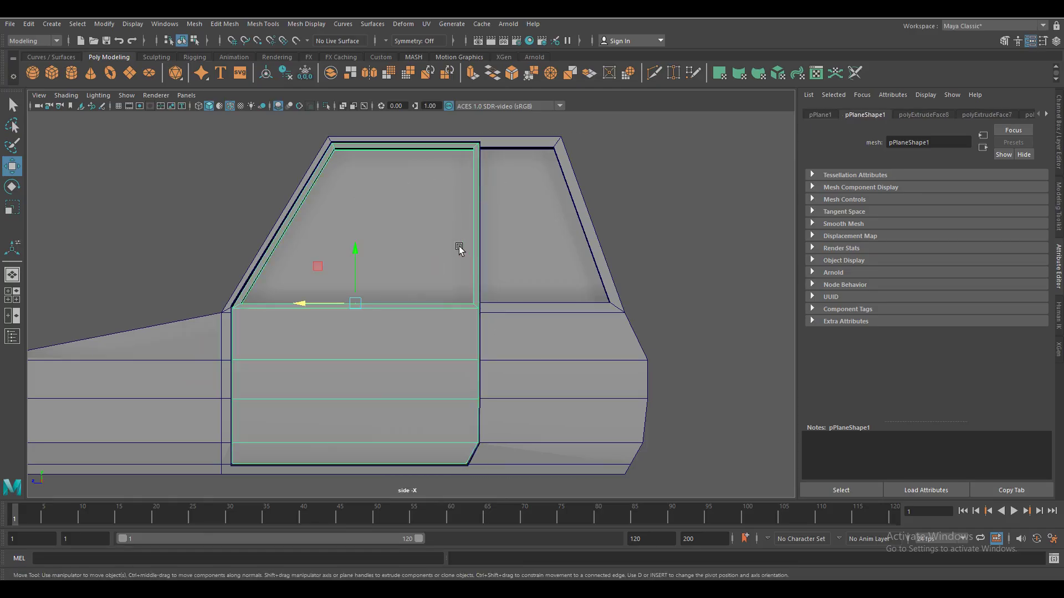
key("space")
left_click(245, 106)
mouse_move(434, 264)
left_mouse_down("alt")
mouse_move(473, 368)
mouse_move(513, 411)
mouse_move(492, 384)
mouse_move(304, 286)
left_mouse_up("alt")
Harden the edges of the car body and the door panel
left_click(304, 286)
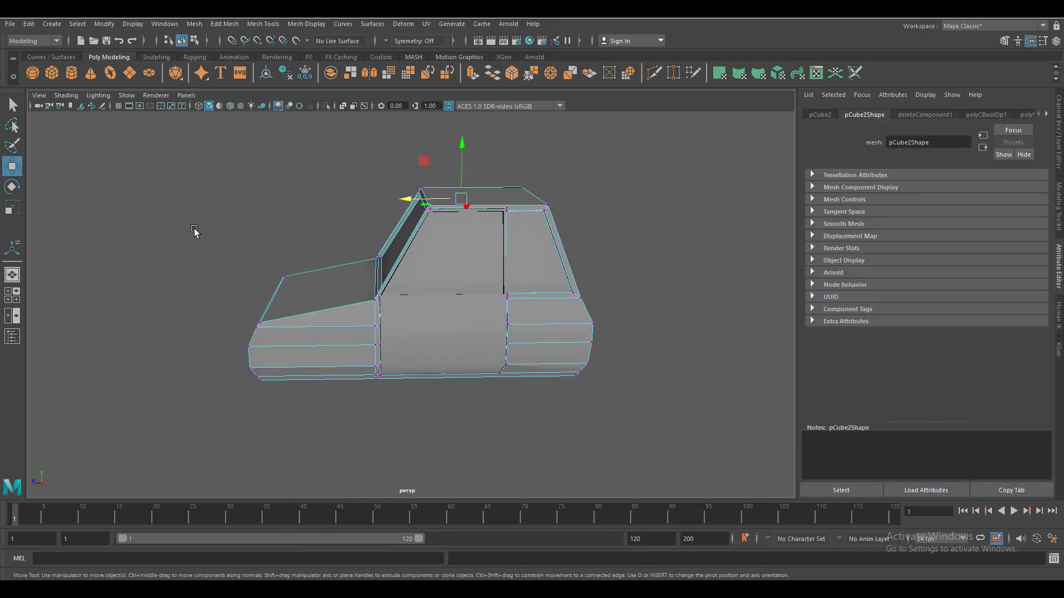
mouse_move(231, 326)
left_mouse_down("alt")
mouse_move(426, 404)
mouse_move(206, 367)
left_mouse_up("alt")
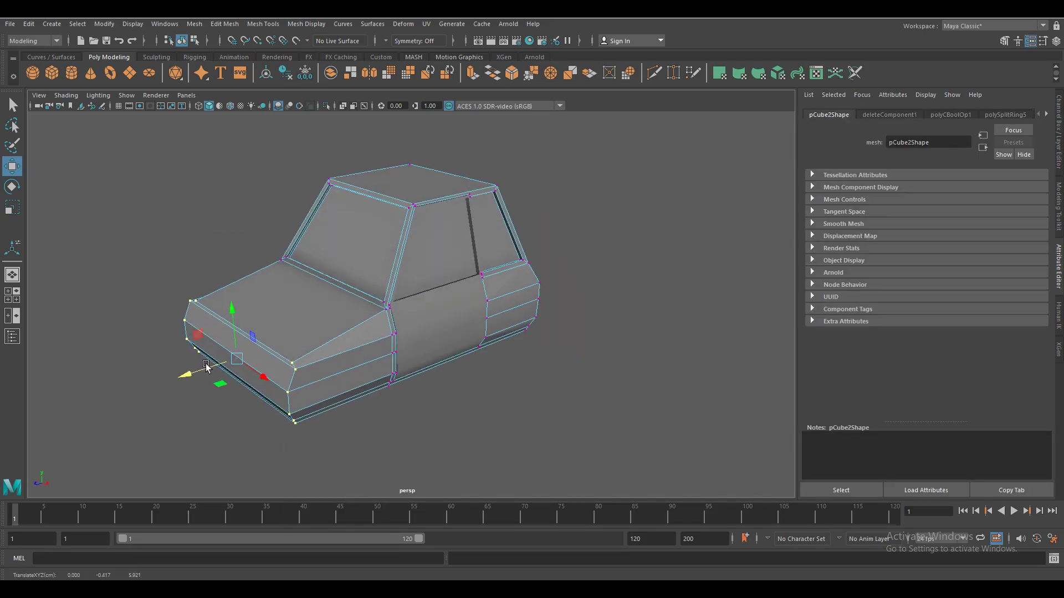
key("F8")
left_click_drag(510, 387, 352, 327, "alt")
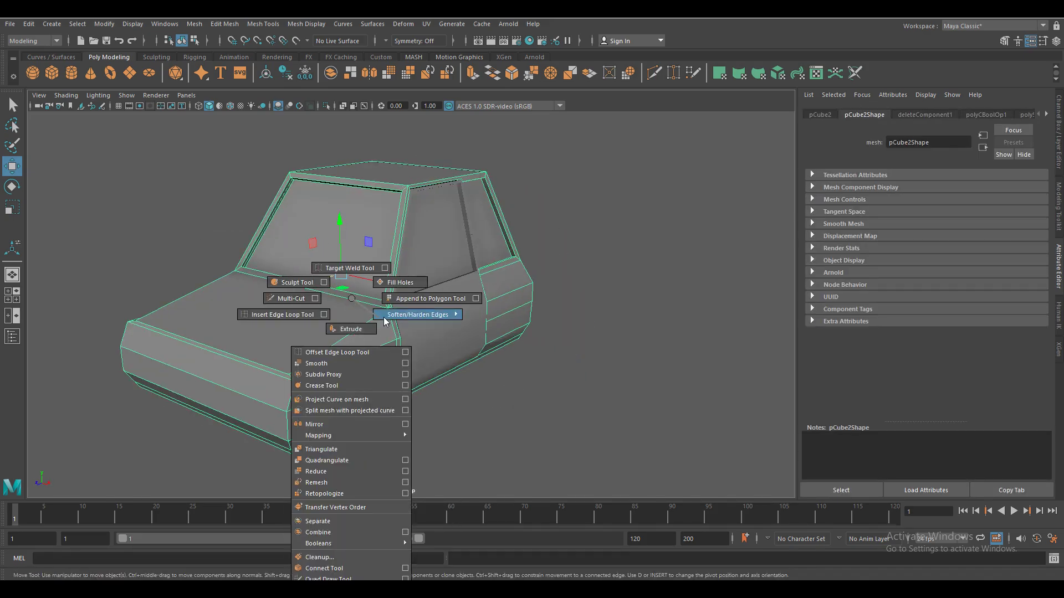
right_click_drag(351, 325, 493, 311, "shift")
left_click(447, 291)
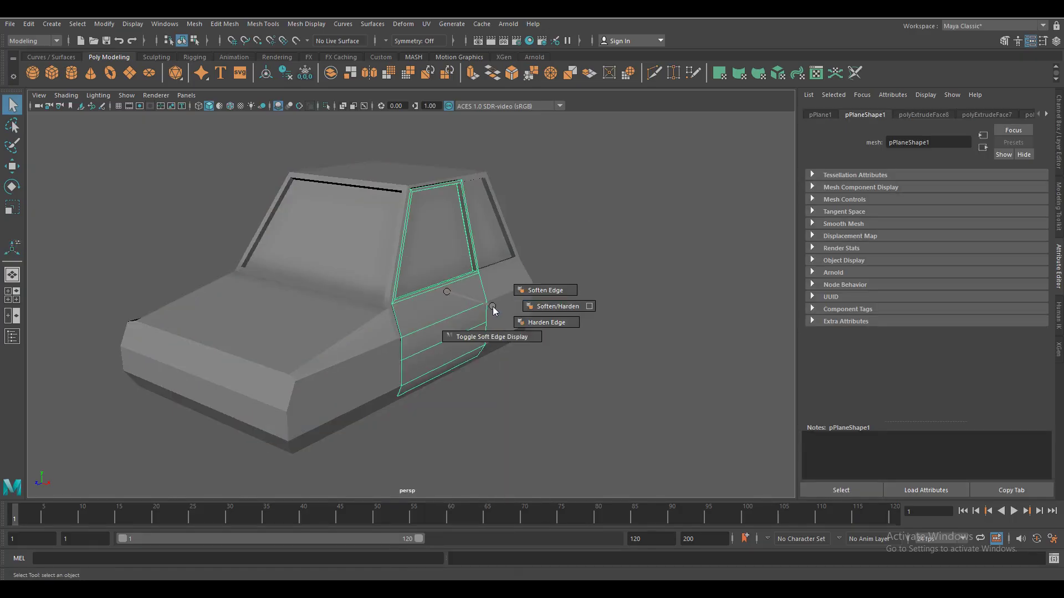
left_click(494, 361)
mouse_move(494, 361)
left_mouse_down("alt")
mouse_move(440, 369)
mouse_move(469, 368)
mouse_move(388, 310)
left_mouse_up("alt")
Create a cube, move it onto the door, and scale it down to a small block
right_click_drag(387, 310, 364, 297, "shift")
key("w")
left_click_drag(400, 326, 482, 377)
key("r")
left_click_drag(447, 344, 473, 337)
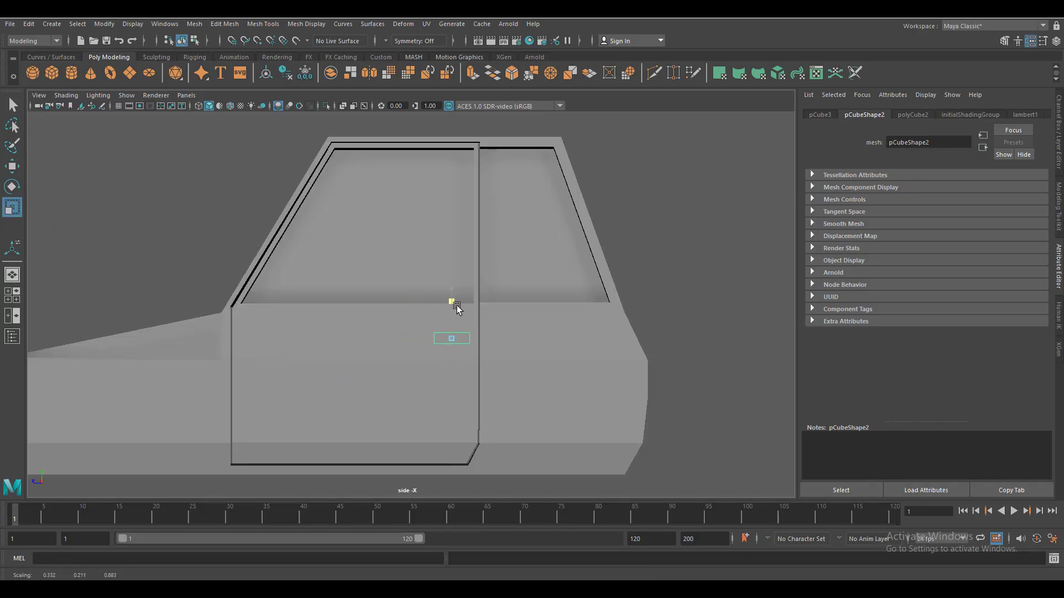
Delete the block's unwanted faces and extrude the open shell with negative thickness
key("w")
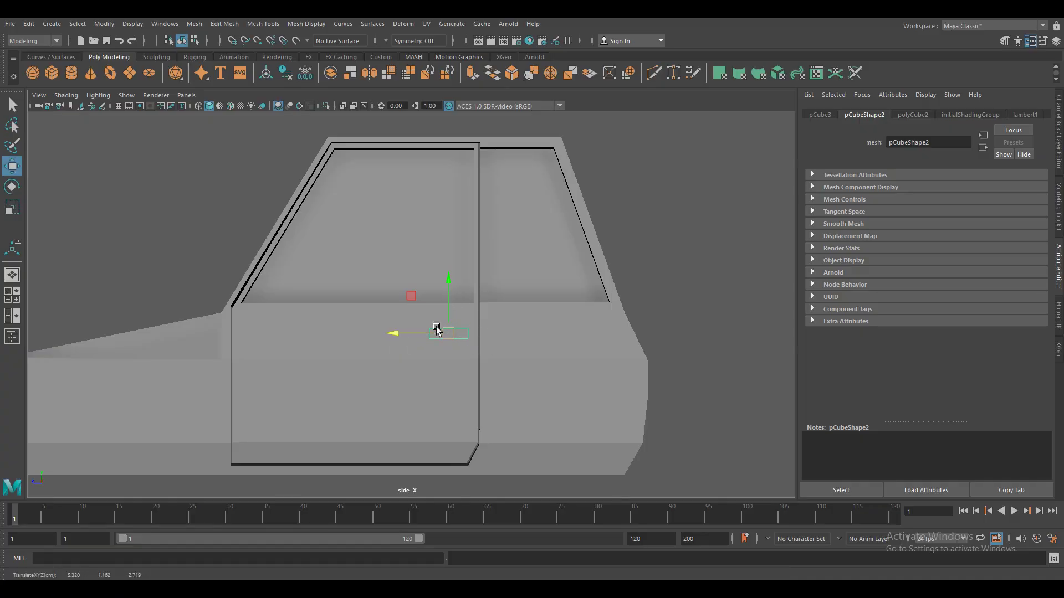
mouse_move(470, 312)
left_mouse_down()
mouse_move(525, 352)
mouse_move(416, 421)
left_mouse_up()
key("f")
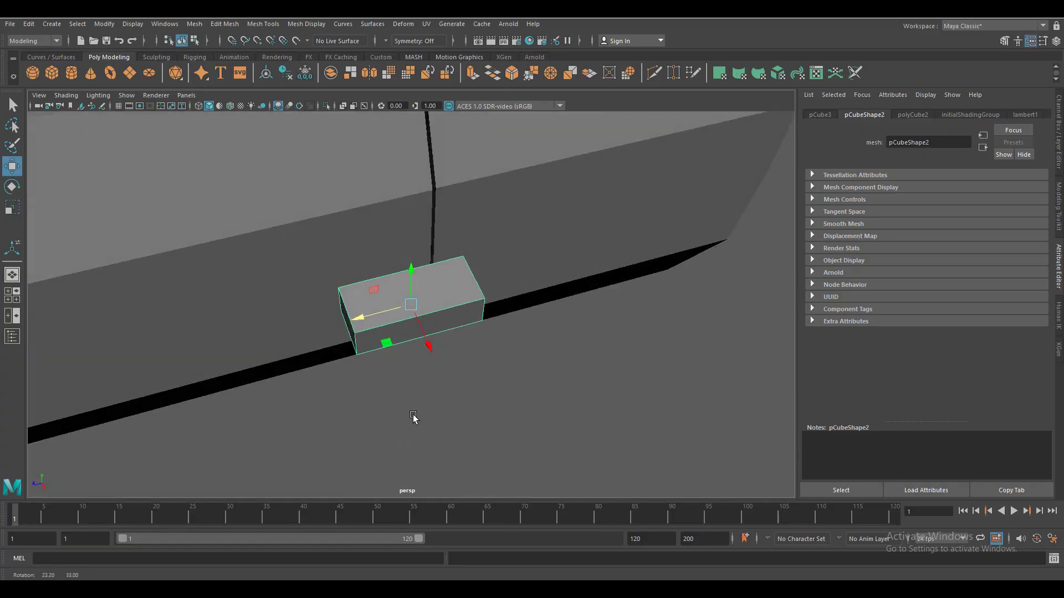
left_click_drag(437, 297, 385, 249, "alt")
key("Delete")
mouse_move(438, 351)
left_mouse_down("alt")
mouse_move(453, 359)
mouse_move(482, 343)
left_mouse_up("alt")
key("ctrl+e")
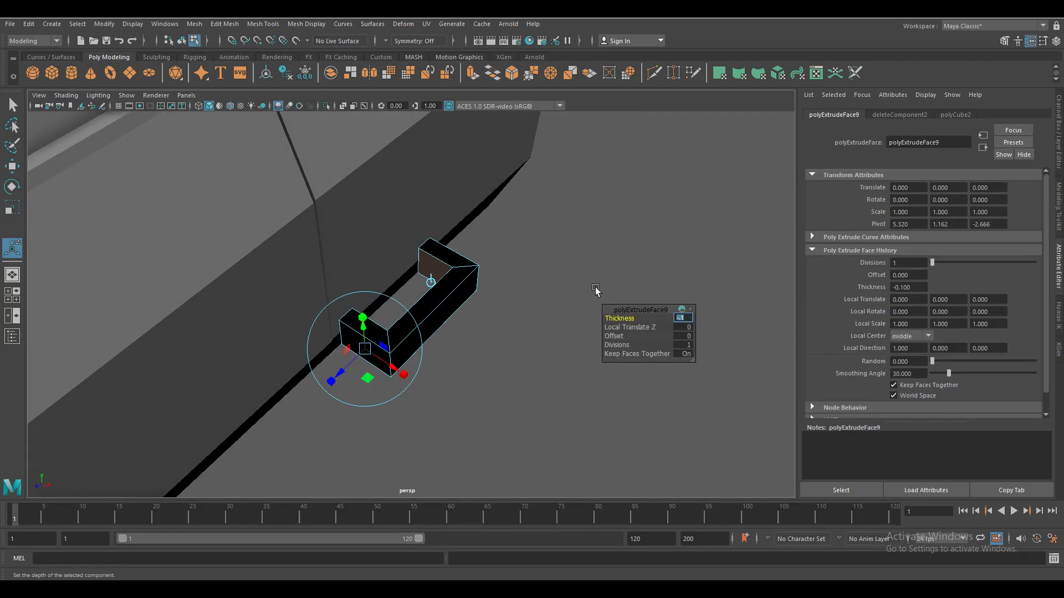
Scale the new U-shaped handle down to door-handle size
left_click_drag(479, 347, 443, 310, "alt")
right_click_drag(432, 310, 465, 268)
key("f")
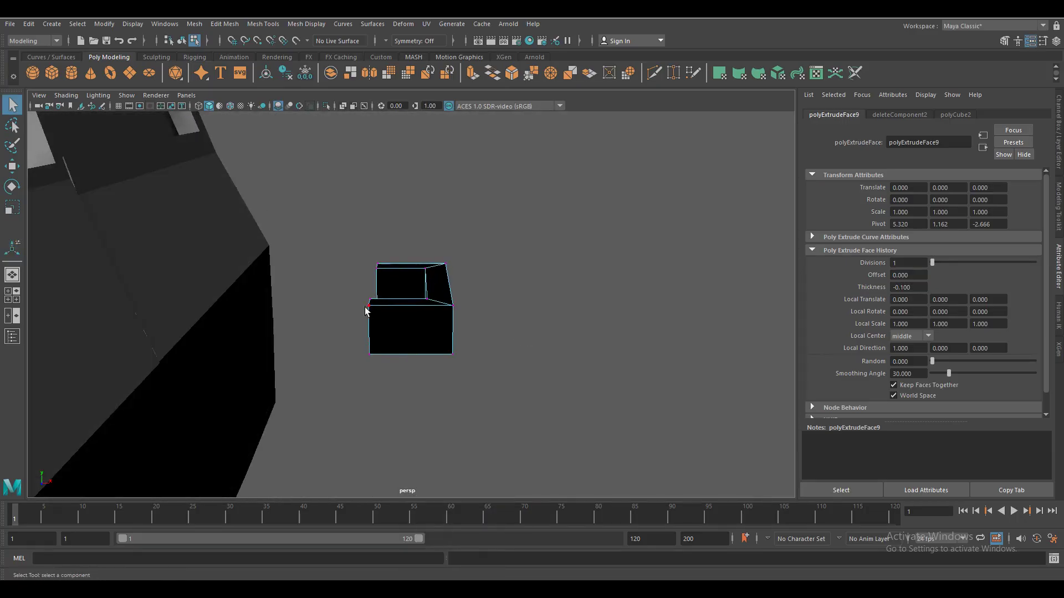
key("r")
left_click_drag(390, 401, 410, 393, "alt")
left_click_drag(439, 291, 421, 310, "alt")
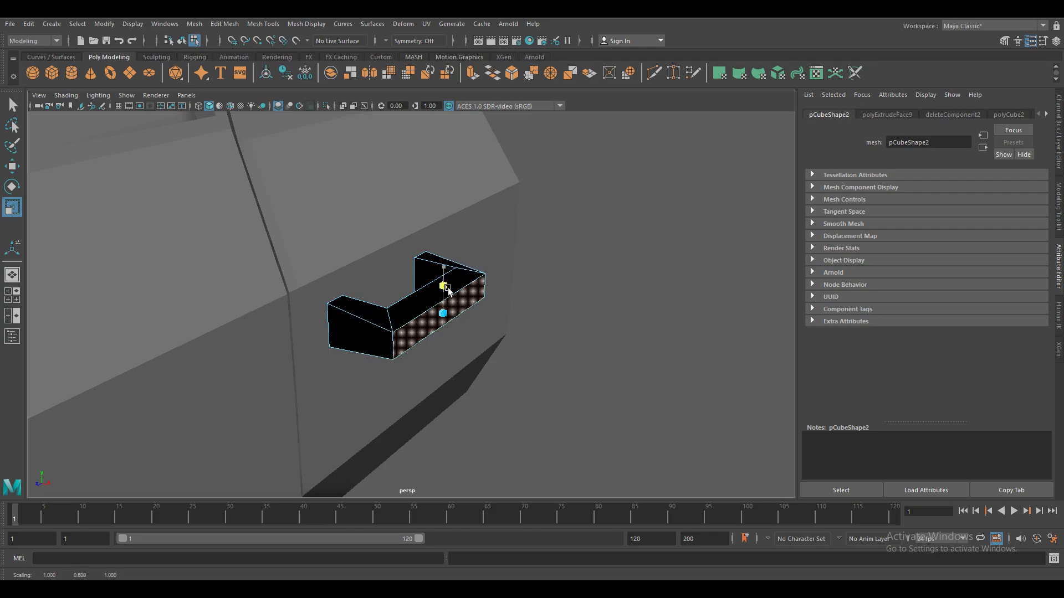
right_click_drag(415, 327, 415, 360)
Move the handle onto the door below the window, then deselect it
left_click(416, 326)
mouse_move(416, 327)
left_mouse_down("alt")
mouse_move(438, 310)
mouse_move(458, 329)
left_mouse_up("alt")
key("w")
scroll(527, 340, "down", 5)
scroll(417, 315, "up", 5)
left_click(417, 314)
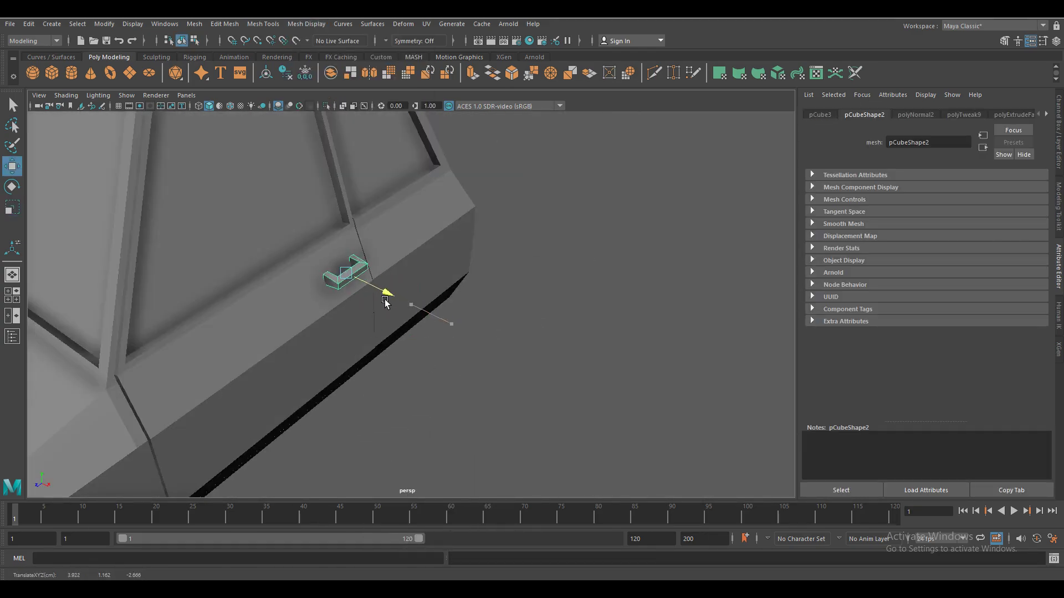
left_click(381, 300)
scroll(431, 331, "down", 6)
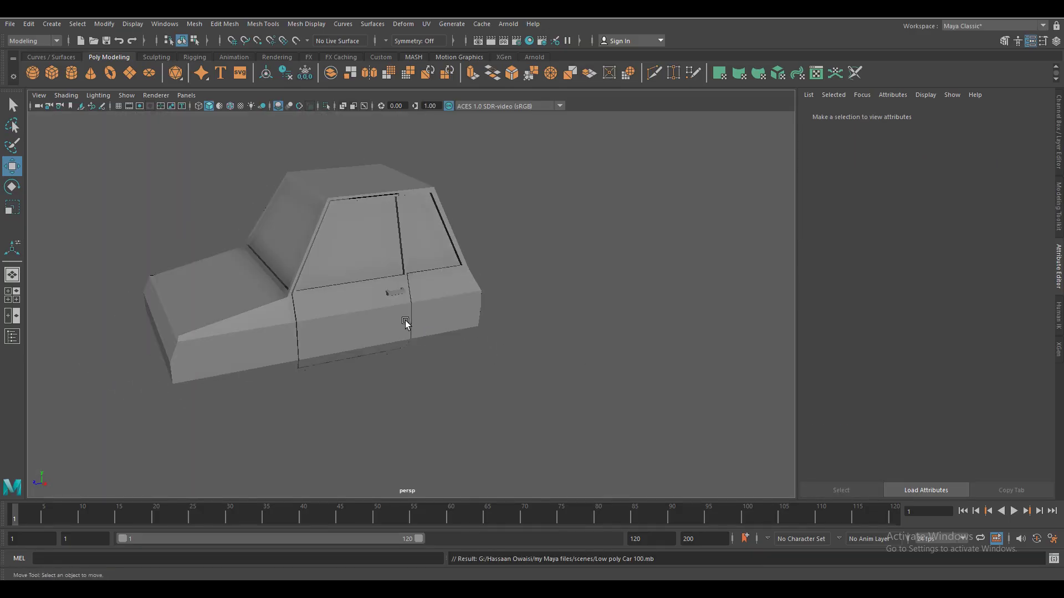
Flatten the small cube into a thin plate and raise it near the door's front edge
left_click(316, 317)
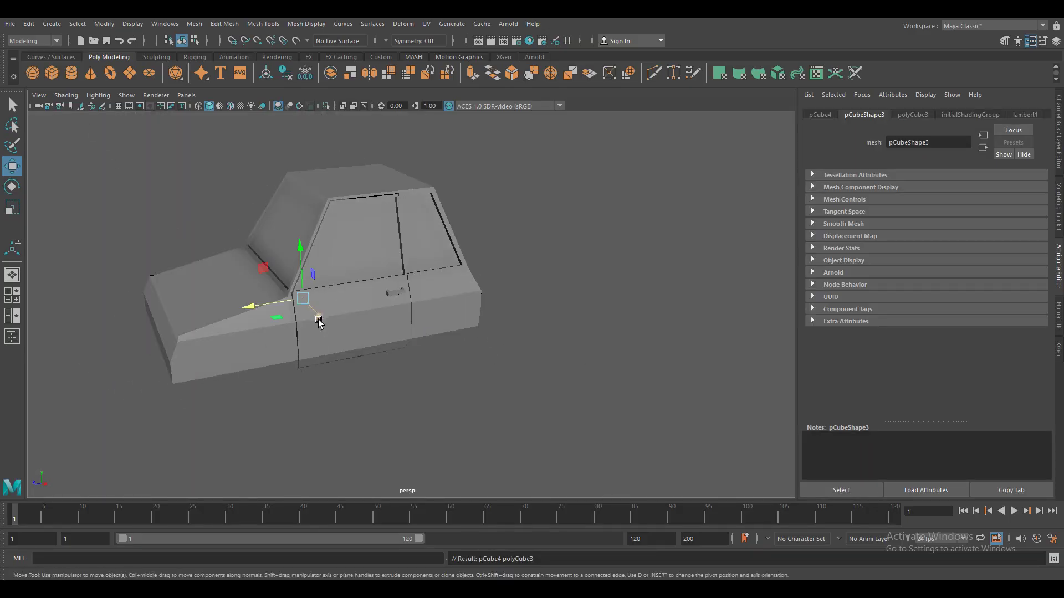
left_click_drag(316, 317, 376, 344)
key("r")
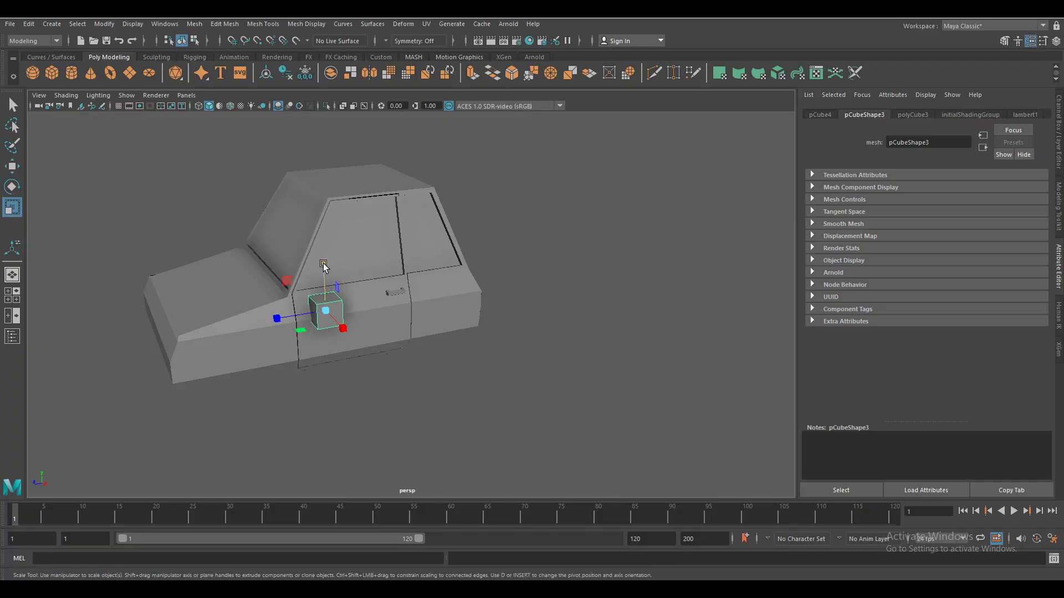
left_click_drag(322, 322, 349, 366, "alt")
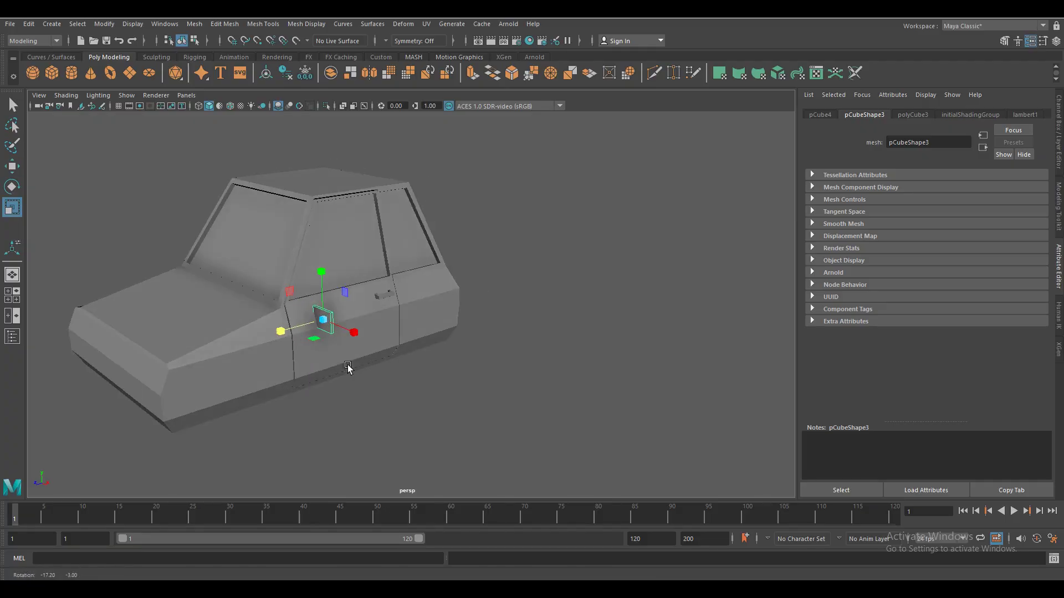
left_click_drag(281, 330, 270, 339)
key("w")
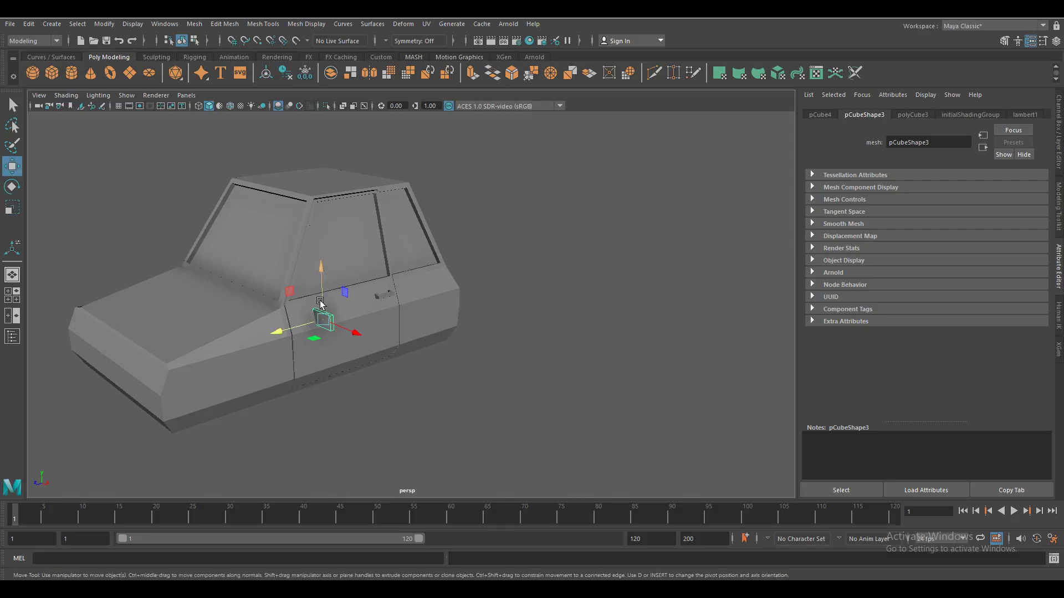
left_click_drag(329, 288, 331, 273)
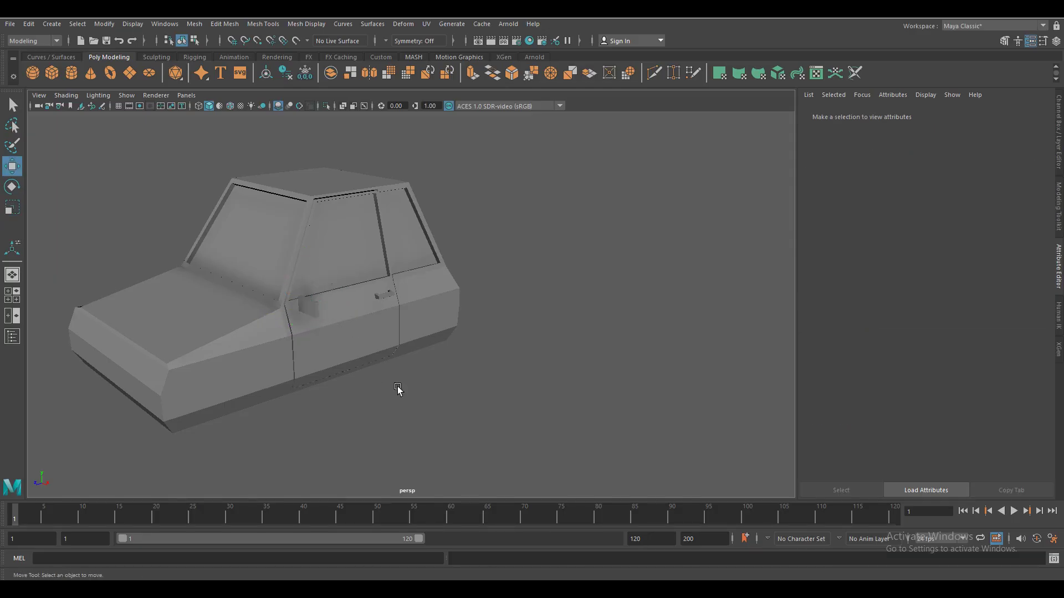
scroll(397, 409, "down", 5)
scroll(347, 399, "up", 10)
key("r")
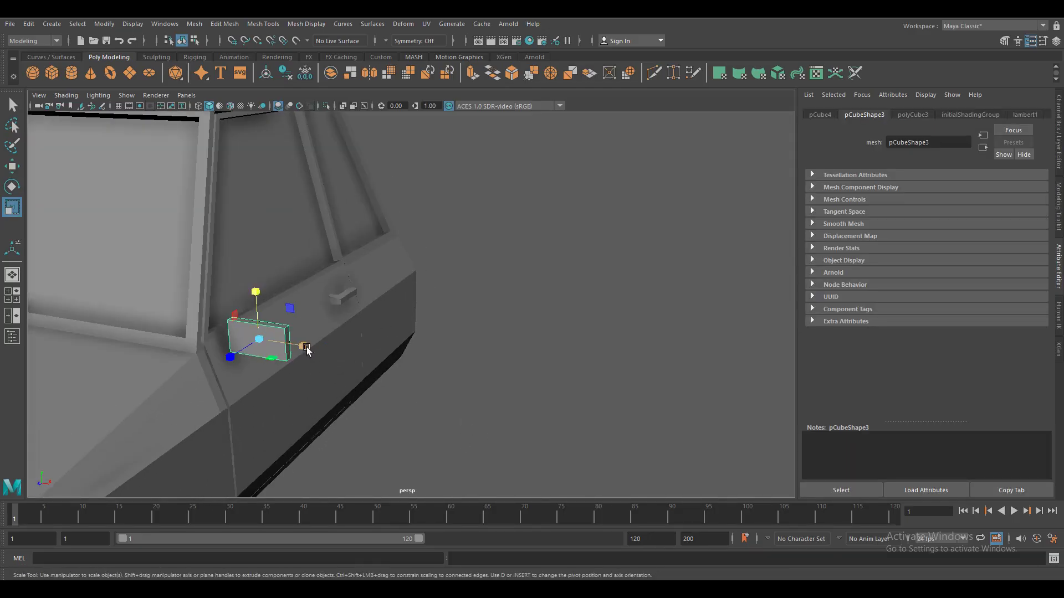
left_click_drag(255, 291, 256, 288)
key("f")
left_click_drag(309, 440, 333, 404, "alt")
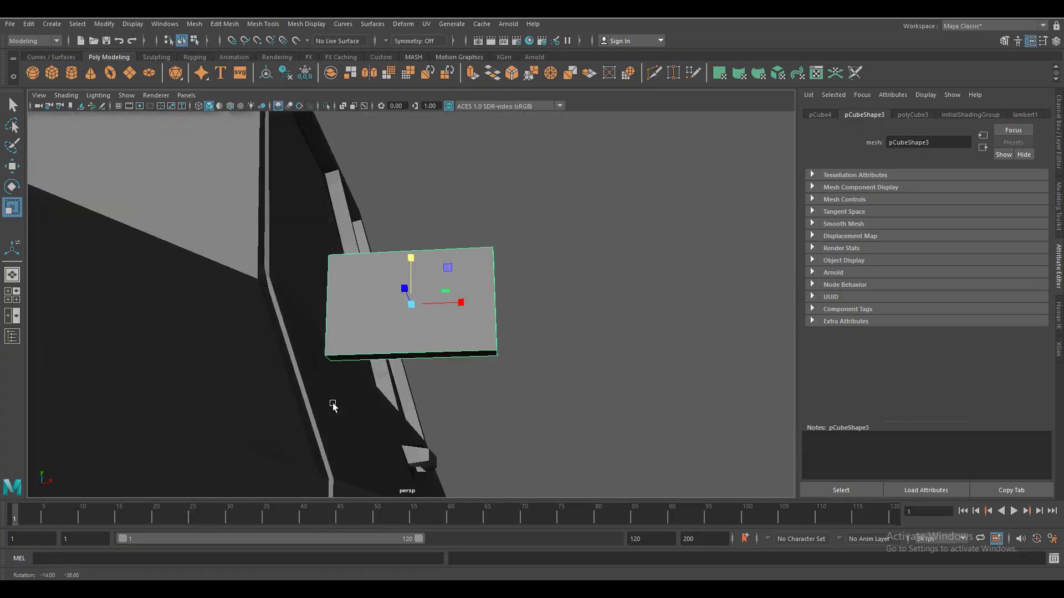
Insert an edge loop near the left edge and extrude the large face slightly outward
left_click(262, 24)
left_click(277, 89)
left_click(360, 258)
left_click_drag(333, 332, 387, 351, "alt")
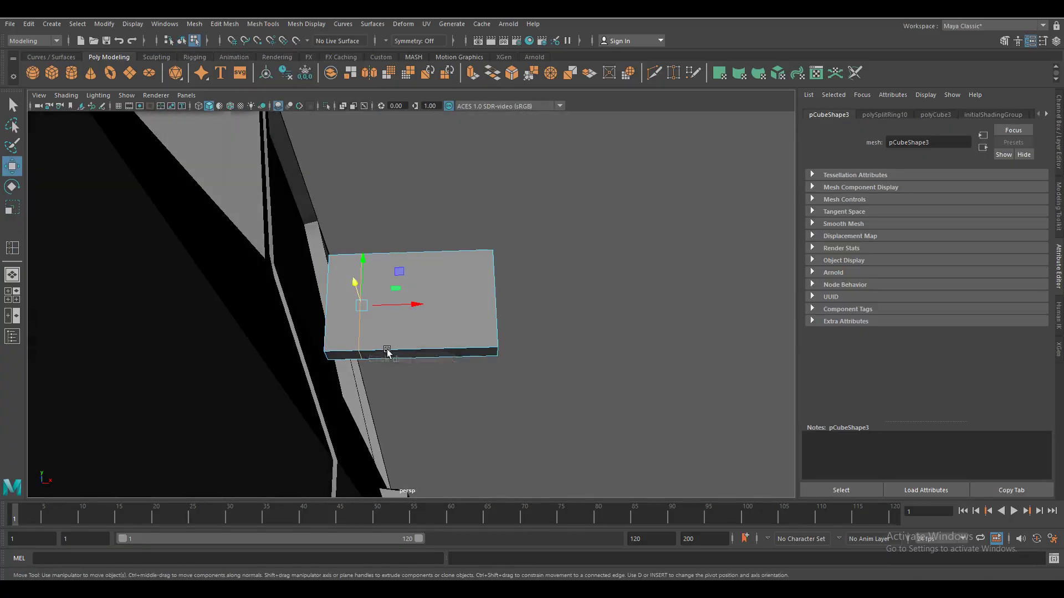
key("ctrl+e")
left_click_drag(342, 394, 289, 317)
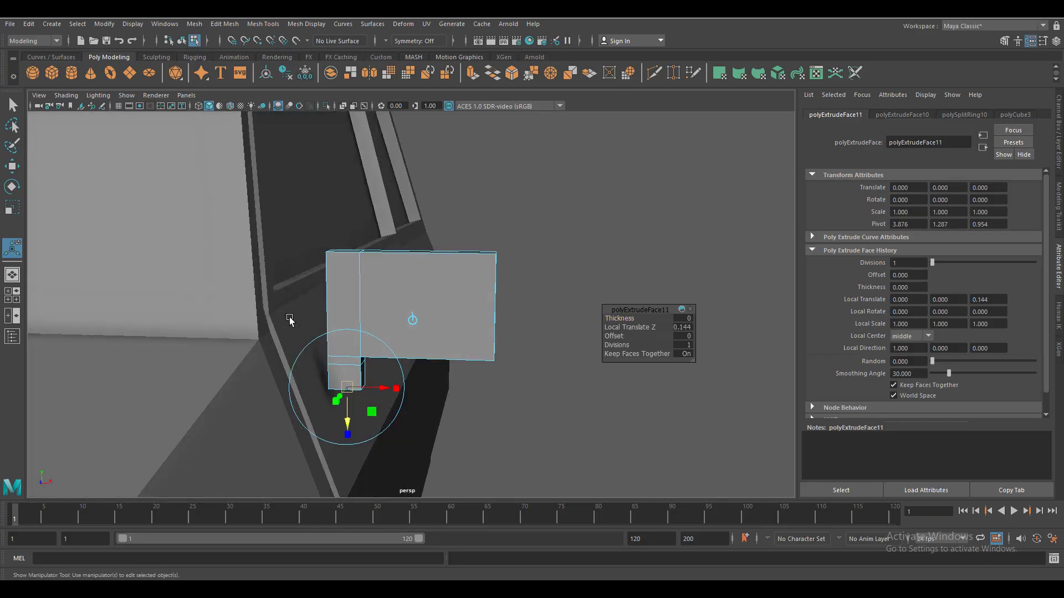
right_click_drag(388, 281, 451, 269)
Isolate the mirror piece and extrude its lower end face into a short stem
left_click(329, 106)
key("f")
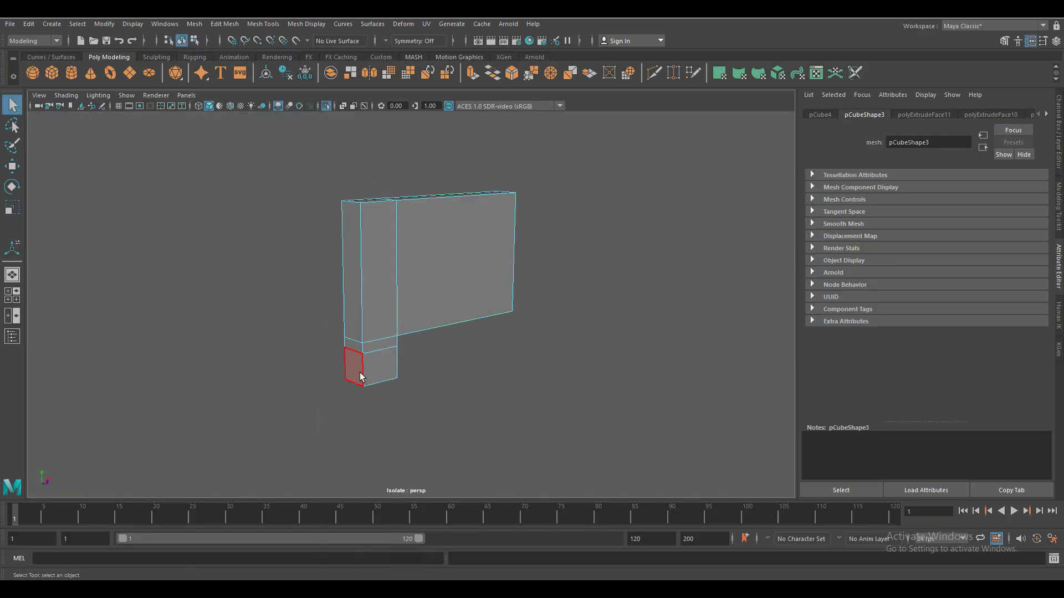
left_click(467, 81)
left_click_drag(333, 377, 308, 387)
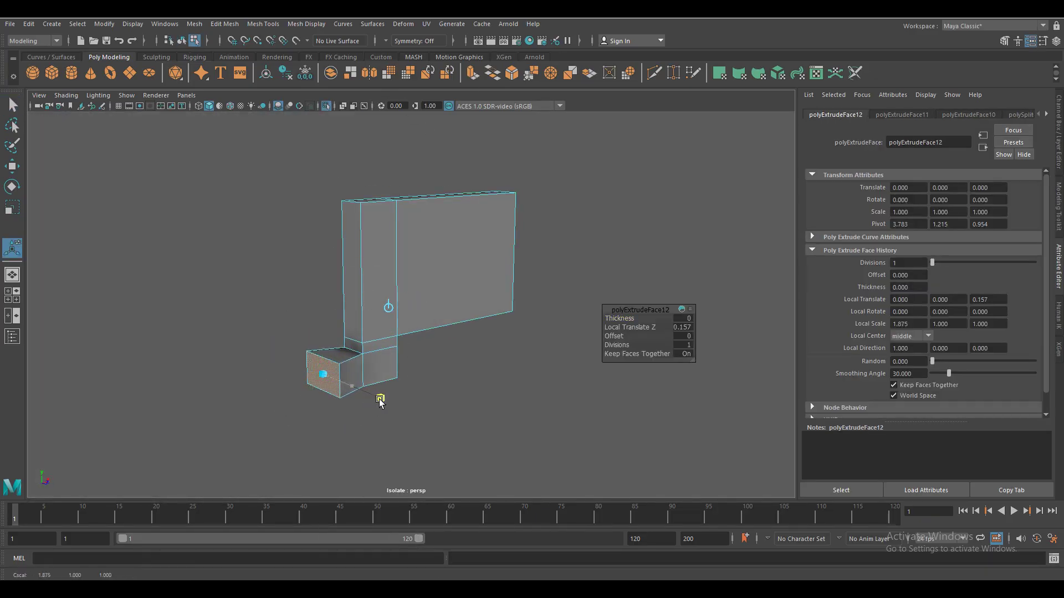
mouse_move(397, 406)
left_mouse_down("alt")
mouse_move(323, 308)
mouse_move(352, 297)
left_mouse_up("alt")
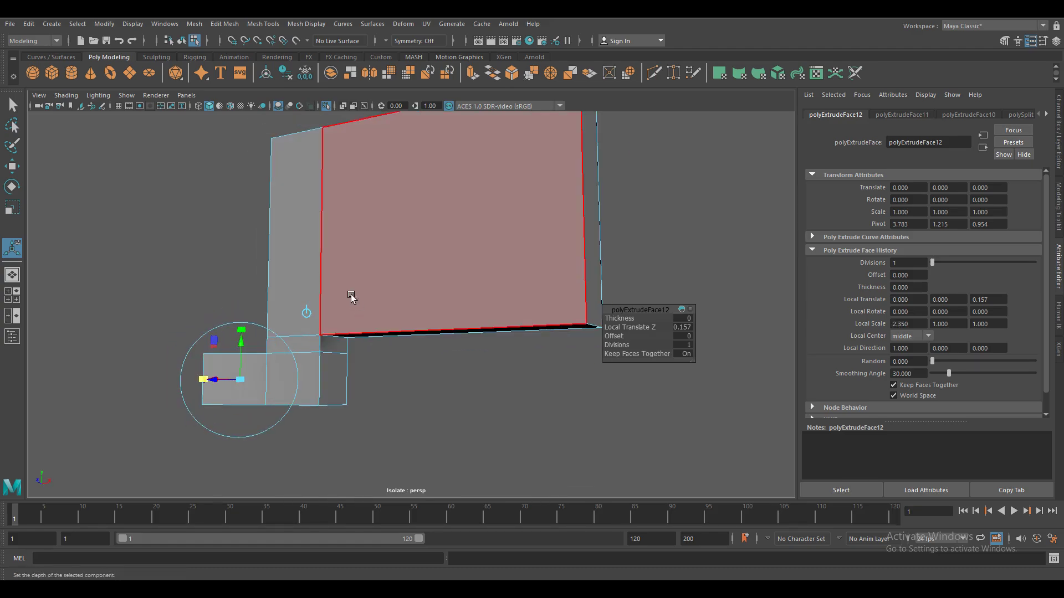
key("F8")
mouse_move(347, 349)
left_mouse_down("alt")
mouse_move(333, 413)
mouse_move(616, 357)
mouse_move(476, 123)
left_mouse_up("alt")
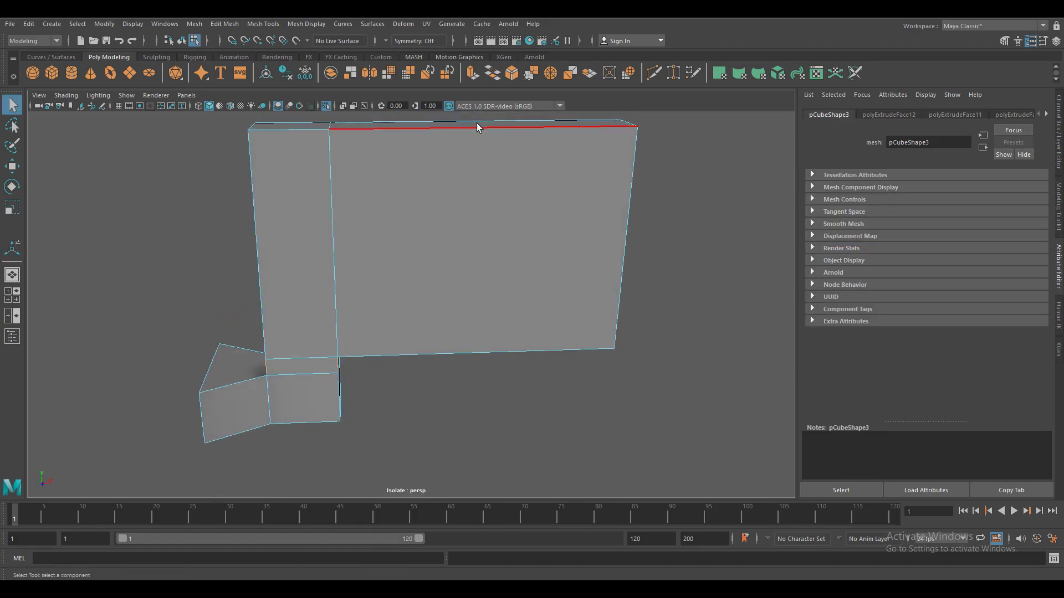
Bevel the edge loop around the mirror body to round its corners
key("ctrl+b")
mouse_move(409, 404)
left_mouse_down("alt")
mouse_move(353, 375)
mouse_move(317, 281)
mouse_move(496, 411)
mouse_move(434, 430)
mouse_move(340, 291)
left_mouse_up("alt")
left_click(496, 411)
double_click(340, 290)
key("ctrl+b")
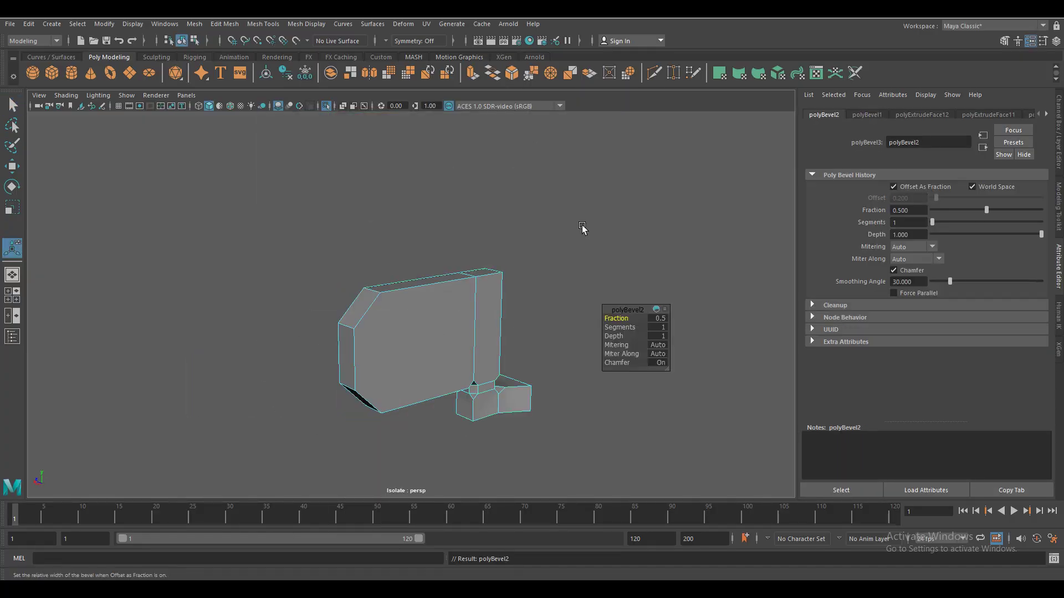
right_click_drag(468, 277, 513, 252)
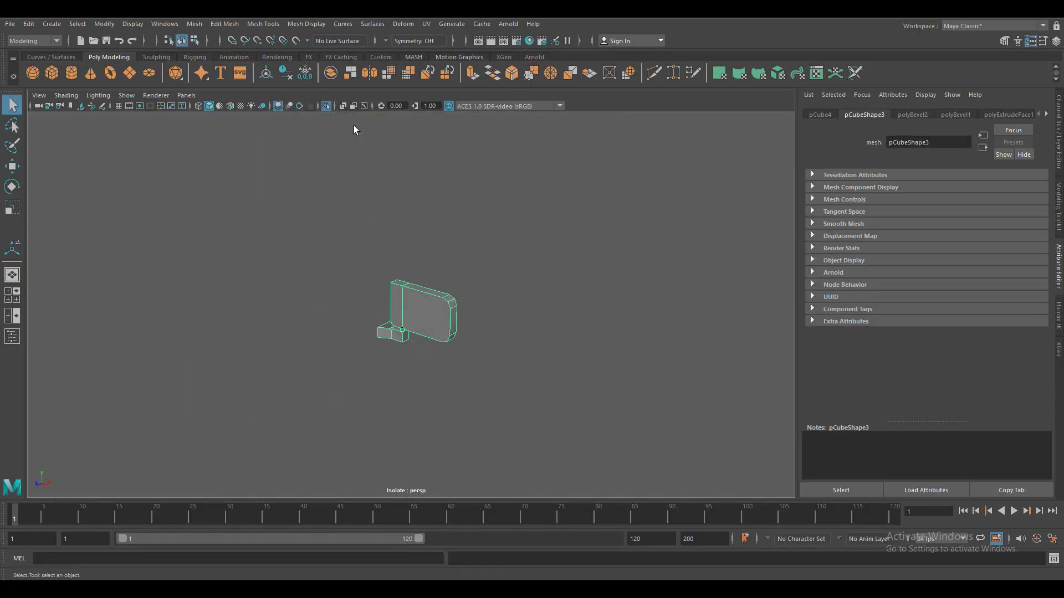
Exit isolate view, rotate the mirror to match the door angle, and nudge it along X
key("ctrl+1")
key("f")
key("e")
left_click_drag(444, 370, 468, 341)
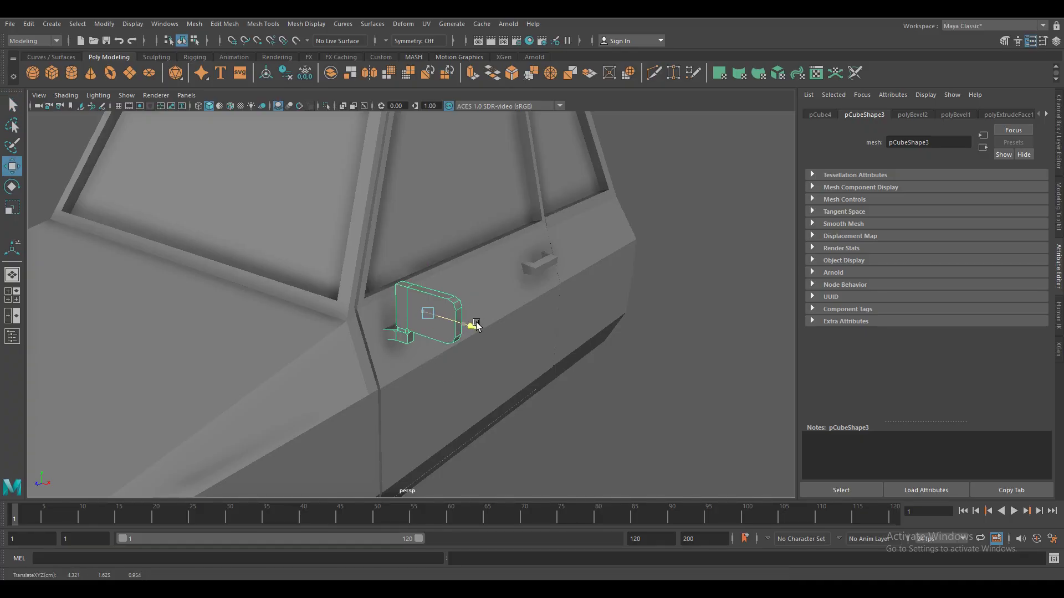
left_click(515, 423)
left_click_drag(514, 423, 527, 432, "alt")
scroll(527, 432, "up", 5)
left_click(421, 313)
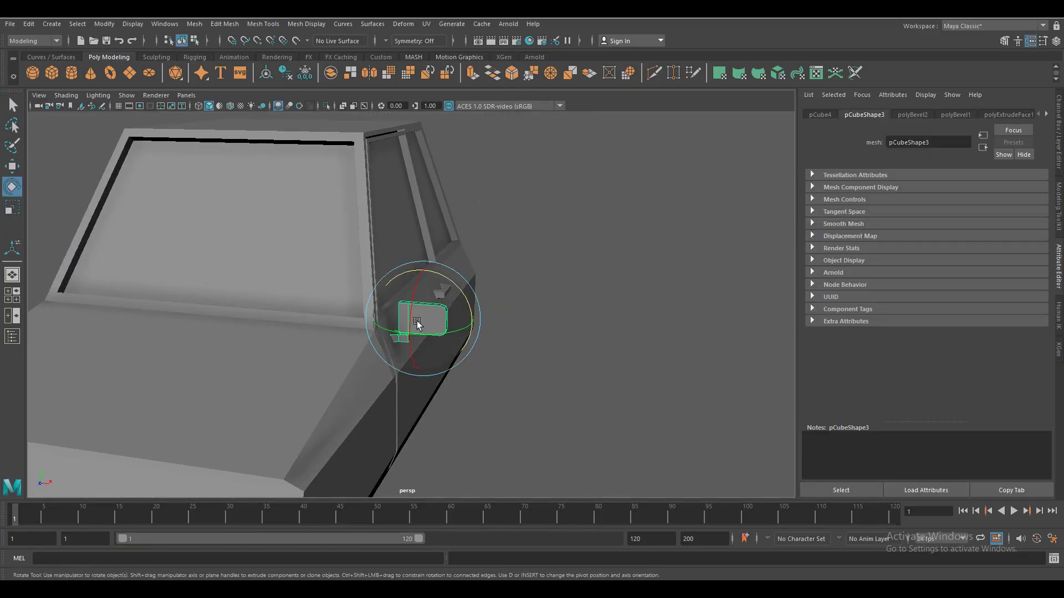
key("w")
left_click_drag(325, 376, 483, 311, "alt")
Adjust the mirror's mount piece components, then reselect the mirror box
left_click_drag(434, 355, 399, 290, "alt")
right_click_drag(399, 290, 399, 254)
left_click_drag(344, 321, 410, 356)
key("e")
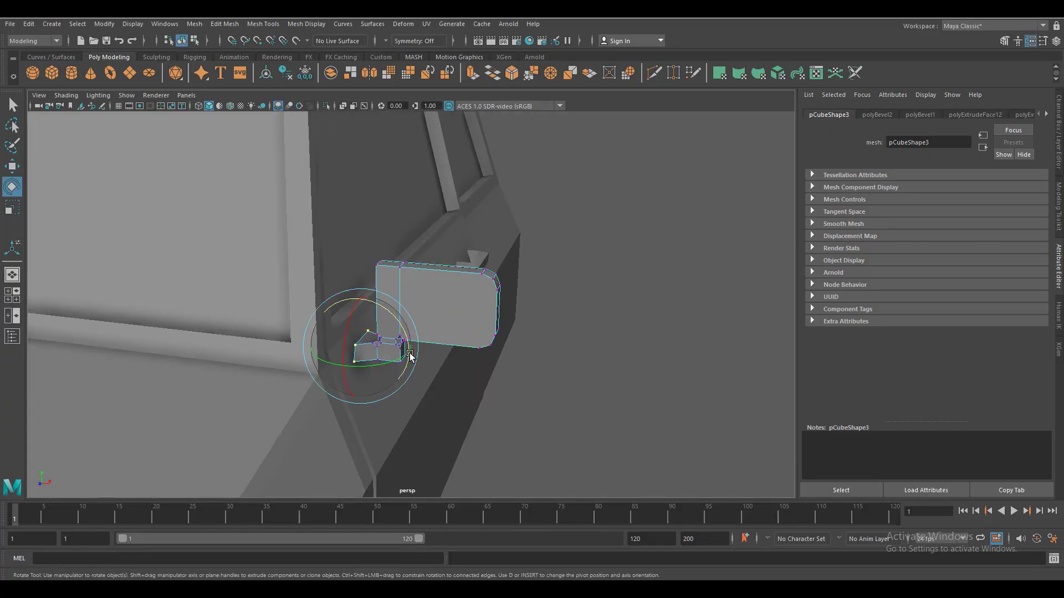
key("w")
right_click_drag(427, 294, 482, 268)
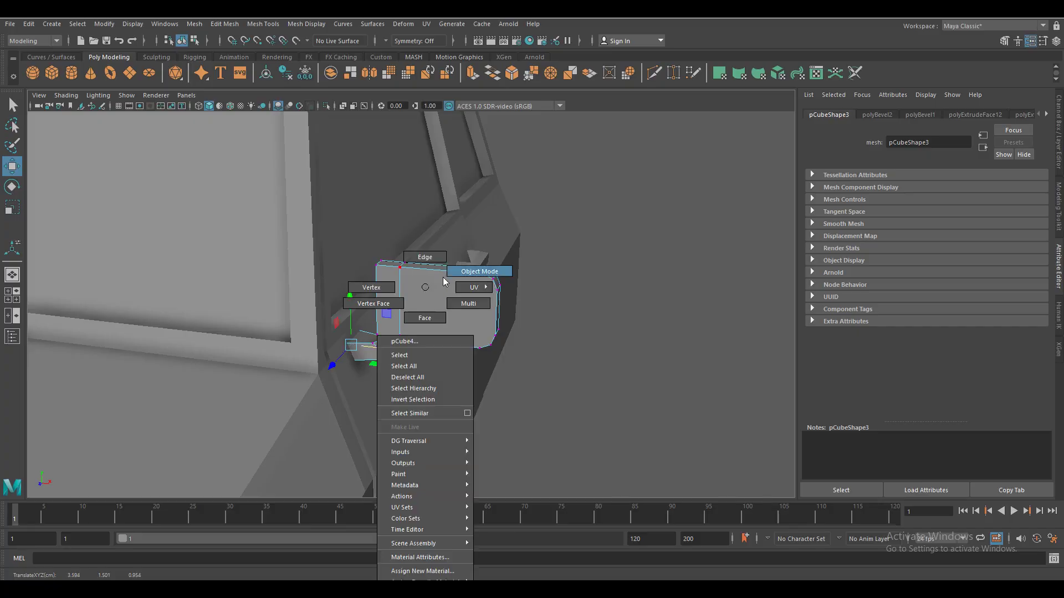
scroll(518, 427, "down", 5)
scroll(378, 352, "up", 5)
left_click(402, 310)
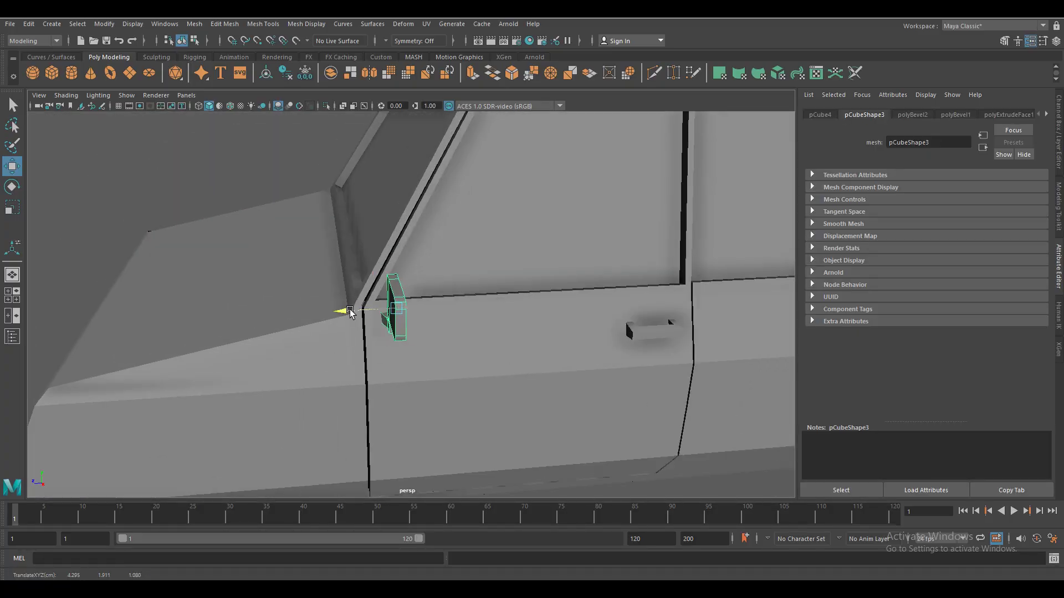
Turn the mirror slightly around its vertical axis
scroll(388, 360, "down", 8)
mouse_move(456, 418)
left_mouse_down("alt")
mouse_move(430, 422)
mouse_move(430, 308)
left_mouse_up("alt")
scroll(421, 388, "up", 8)
scroll(433, 393, "up", 3)
scroll(438, 397, "up", 4)
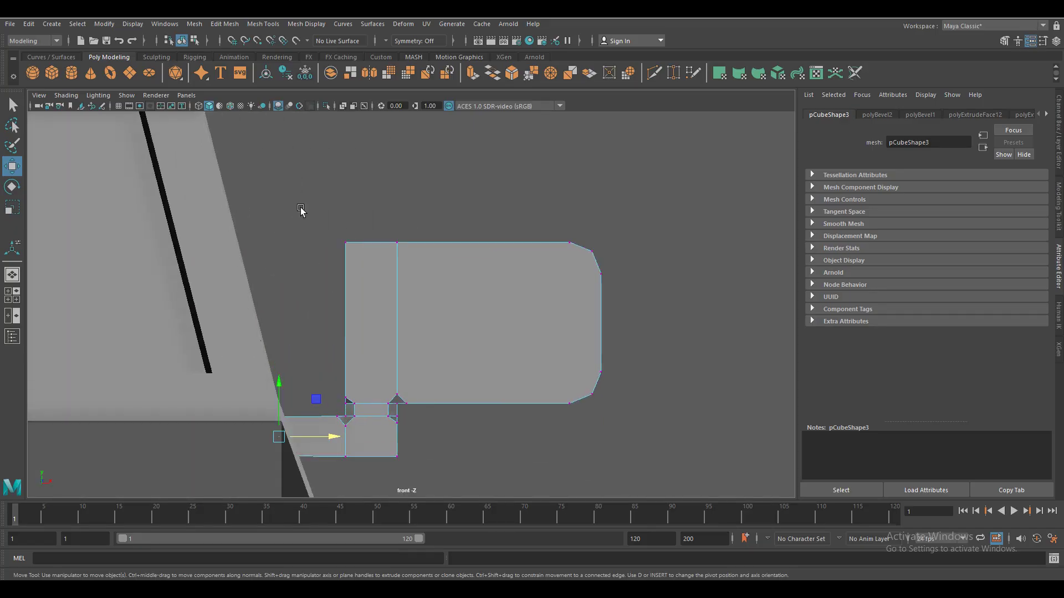
key("e")
left_click_drag(488, 326, 496, 325)
key("w")
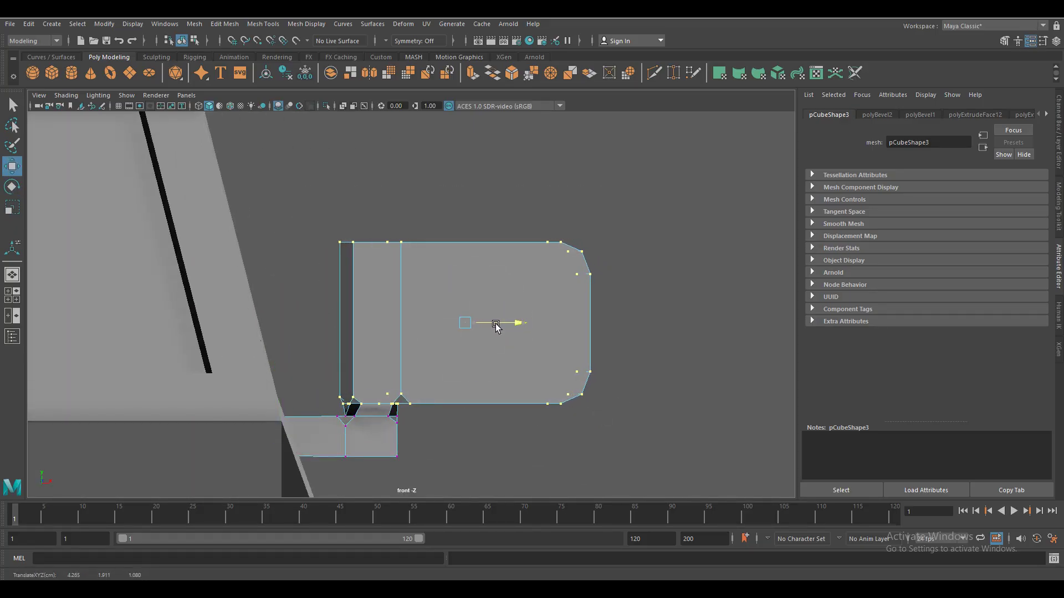
Check the mirror's placement on the door in a flat side view
left_click_drag(493, 274, 438, 355, "alt")
left_click(424, 445)
mouse_move(423, 444)
left_mouse_down("alt")
mouse_move(672, 474)
mouse_move(331, 397)
mouse_move(418, 409)
left_mouse_up("alt")
right_click_drag(351, 284, 376, 399)
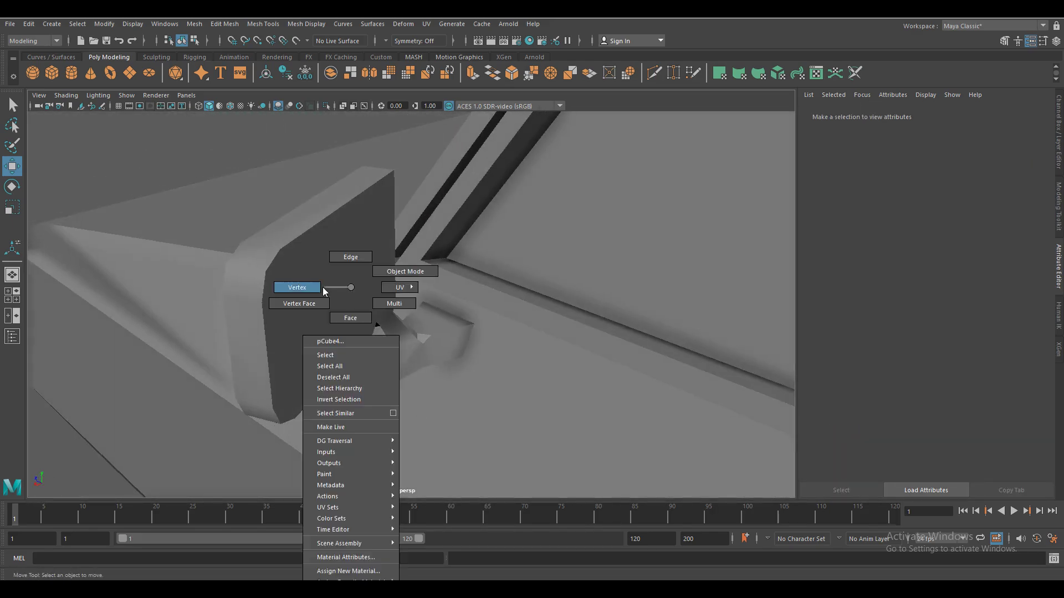
left_click_drag(376, 399, 377, 374, "alt")
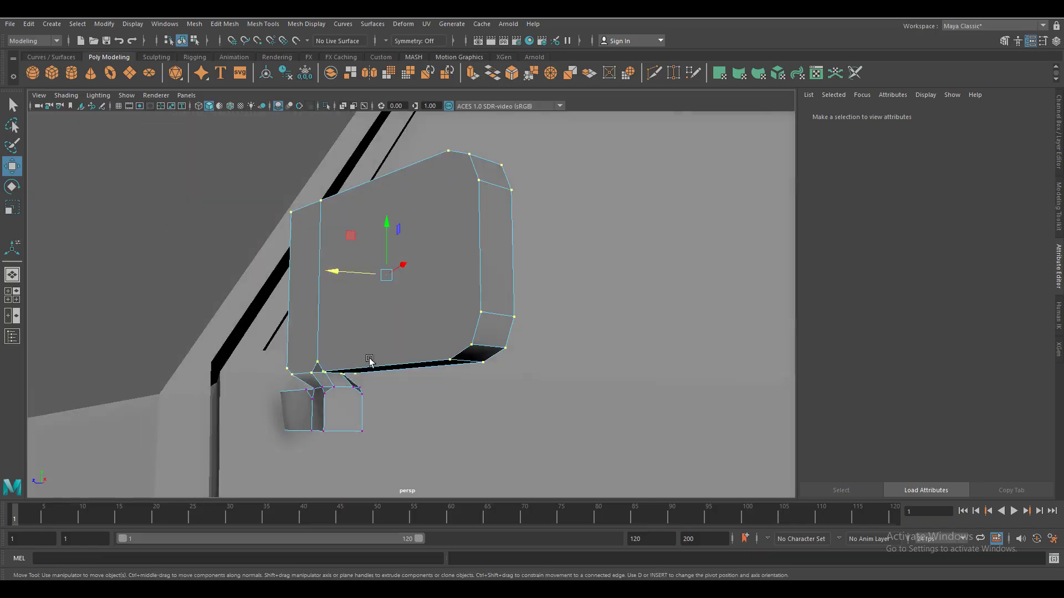
scroll(311, 387, "up", 5)
scroll(287, 380, "up", 3)
middle_click_drag(288, 380, 301, 379, "alt")
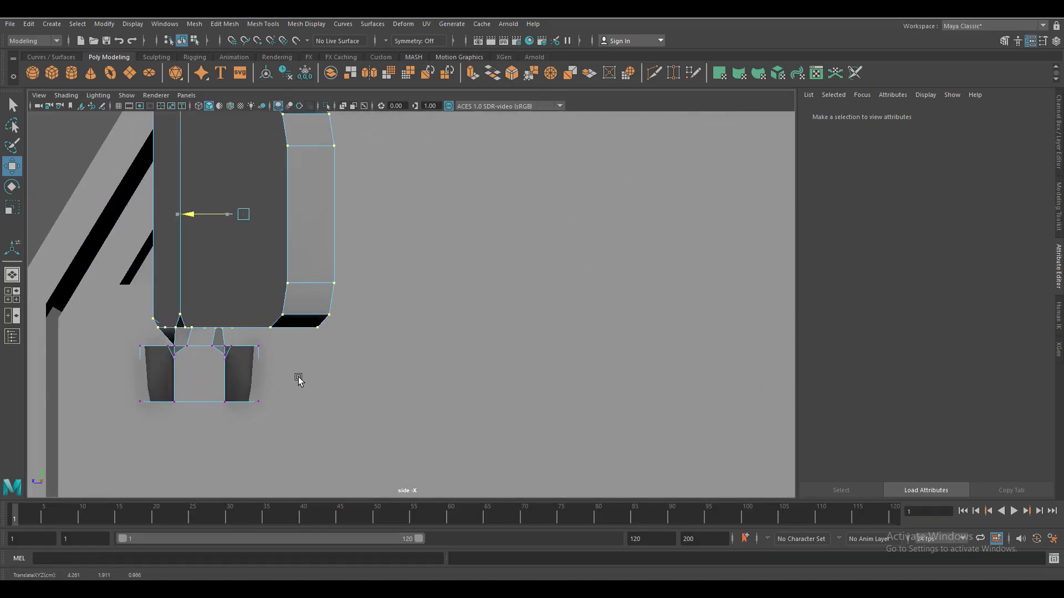
mouse_move(250, 286)
left_mouse_down("alt")
mouse_move(254, 309)
mouse_move(301, 354)
mouse_move(473, 368)
mouse_move(247, 339)
left_mouse_up("alt")
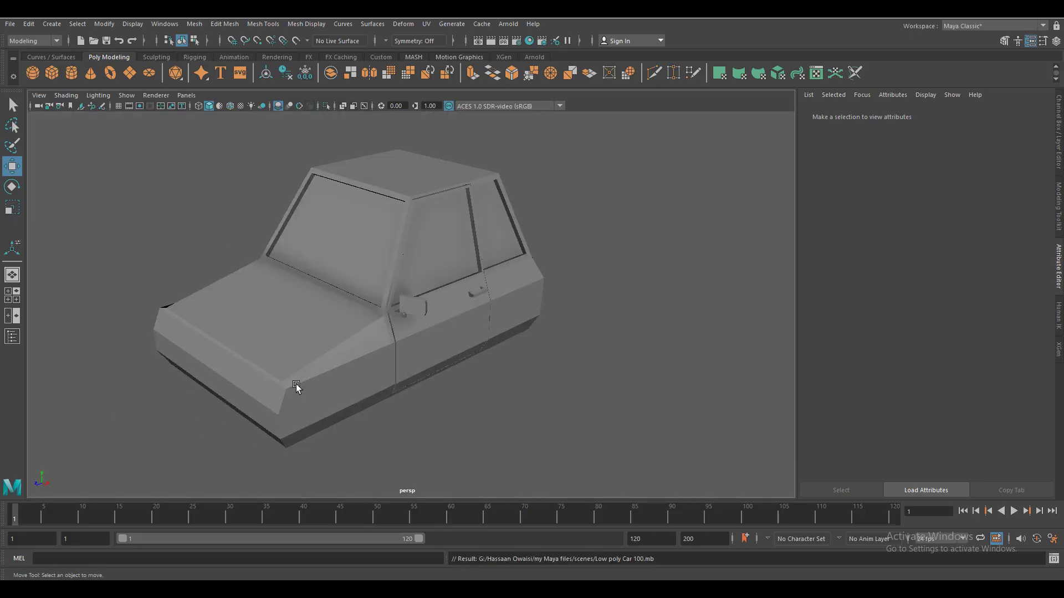
Combine the door panel and handle with Mesh > Combine
right_click_drag(408, 422, 492, 368, "alt")
left_click(467, 344)
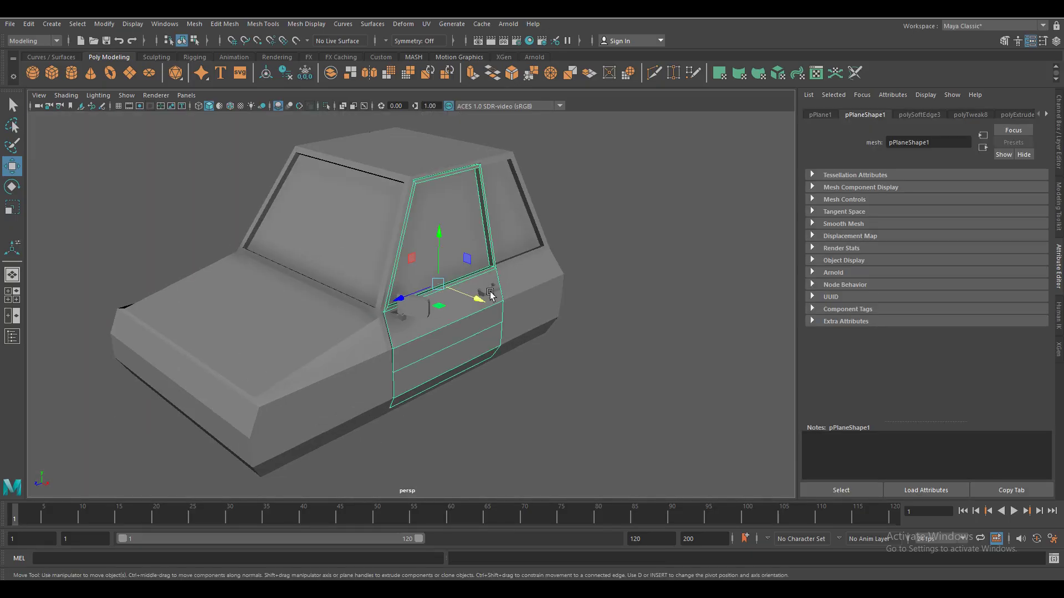
left_click(491, 294, "shift")
left_click(194, 23)
left_click(215, 62)
Slide the new box forward onto the front of the car
left_click(195, 24)
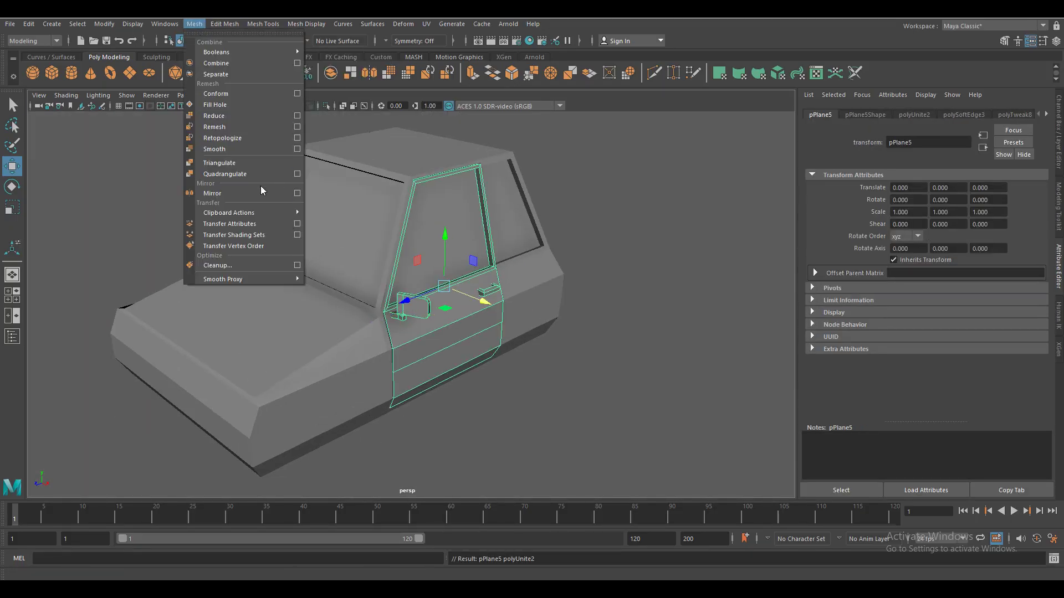
mouse_move(471, 338)
left_mouse_down("alt")
mouse_move(415, 347)
mouse_move(378, 422)
left_mouse_up("alt")
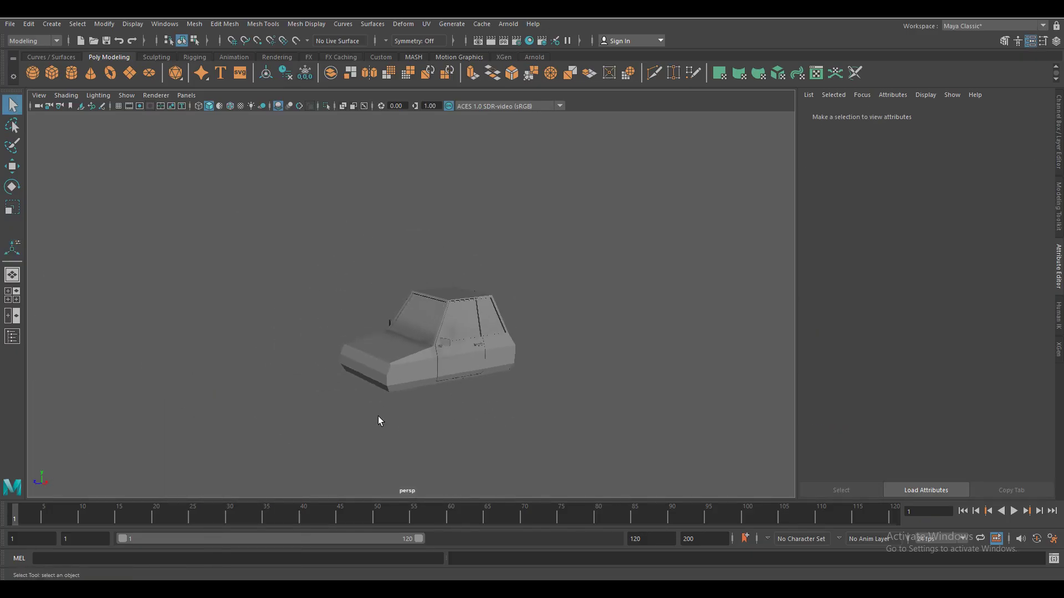
left_click_drag(460, 387, 390, 437)
Scale the box into a thin, wide top grille bar across the car front
key("r")
mouse_move(420, 359)
left_mouse_down()
mouse_move(426, 379)
mouse_move(420, 367)
left_mouse_up()
key("w")
key("r")
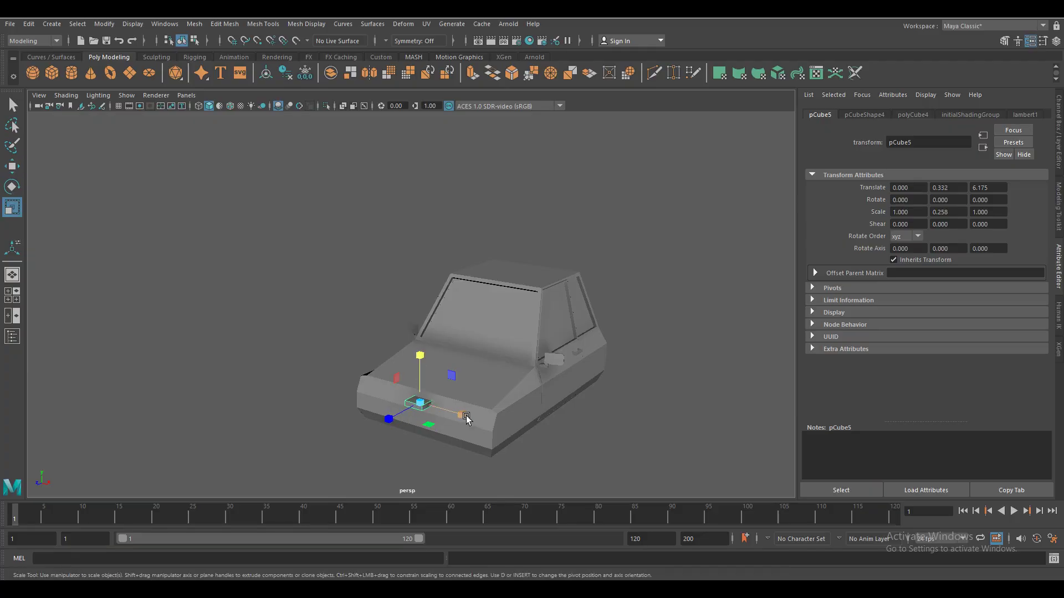
mouse_move(488, 423)
left_mouse_down()
mouse_move(537, 440)
mouse_move(526, 421)
left_mouse_up()
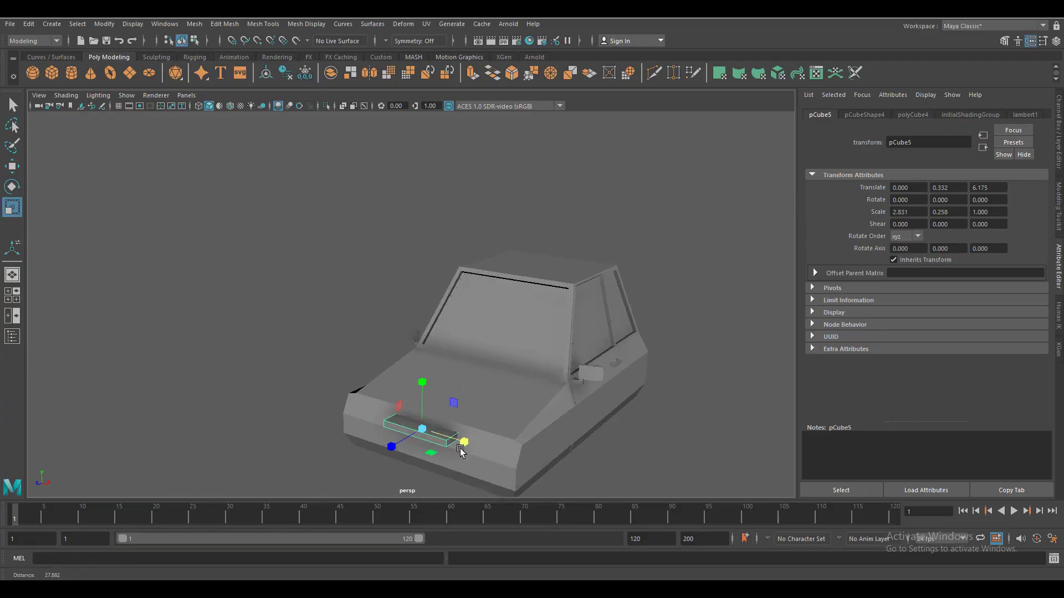
scroll(527, 421, "up", 5)
left_click_drag(494, 245, 496, 250)
key("w")
scroll(581, 351, "down", 5)
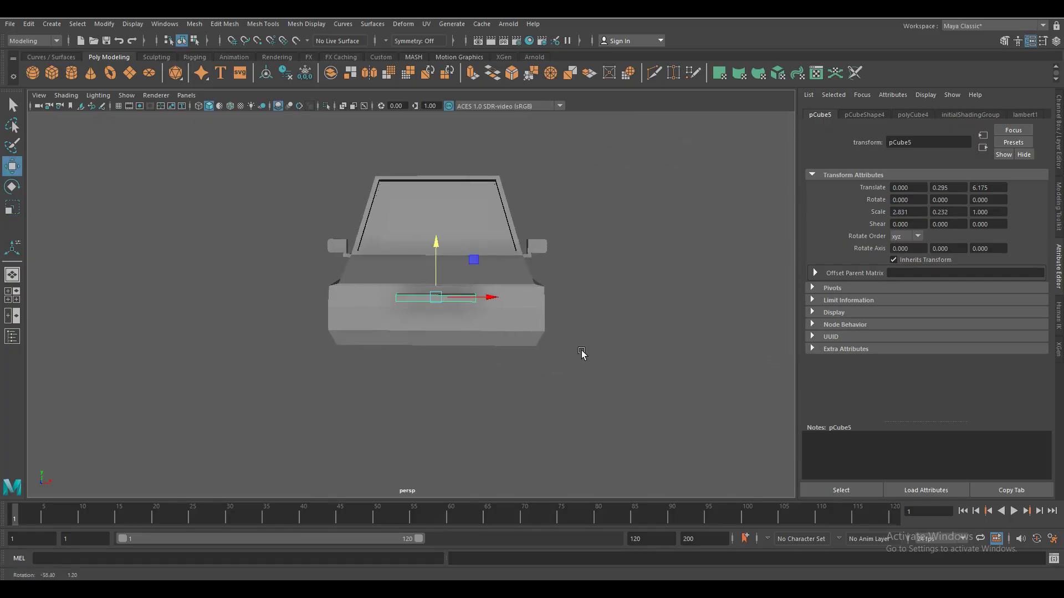
left_click_drag(581, 351, 544, 397, "alt")
scroll(537, 391, "up", 4)
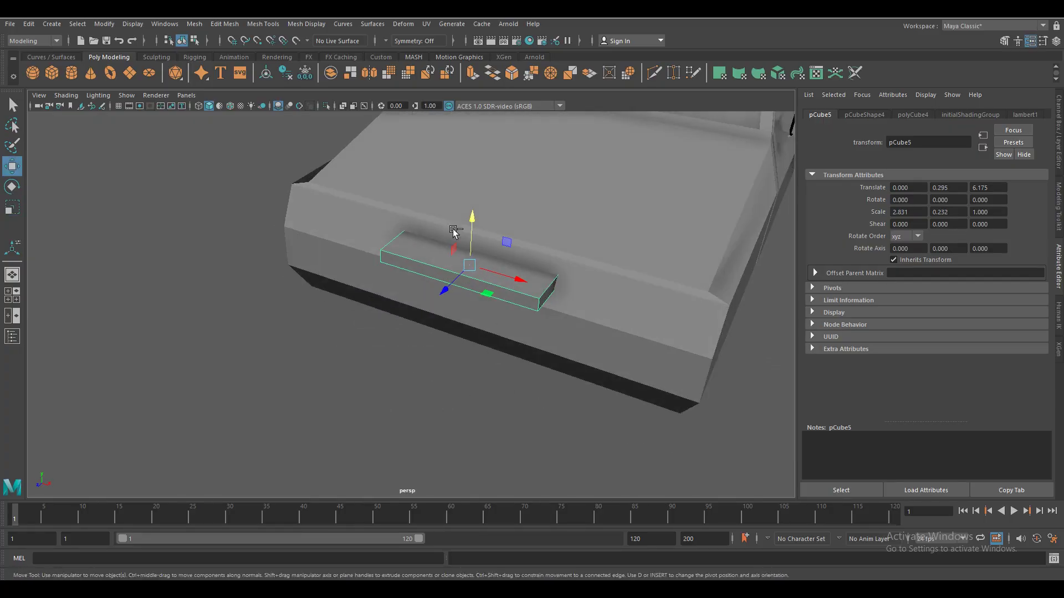
Duplicate the bar, move the copy below, make it thinner, and frame it in front view
key("ctrl+d")
mouse_move(471, 233)
left_mouse_down()
mouse_move(472, 260)
mouse_move(515, 340)
mouse_move(451, 350)
left_mouse_up()
key("r")
left_click_drag(432, 269, 436, 273)
key("w")
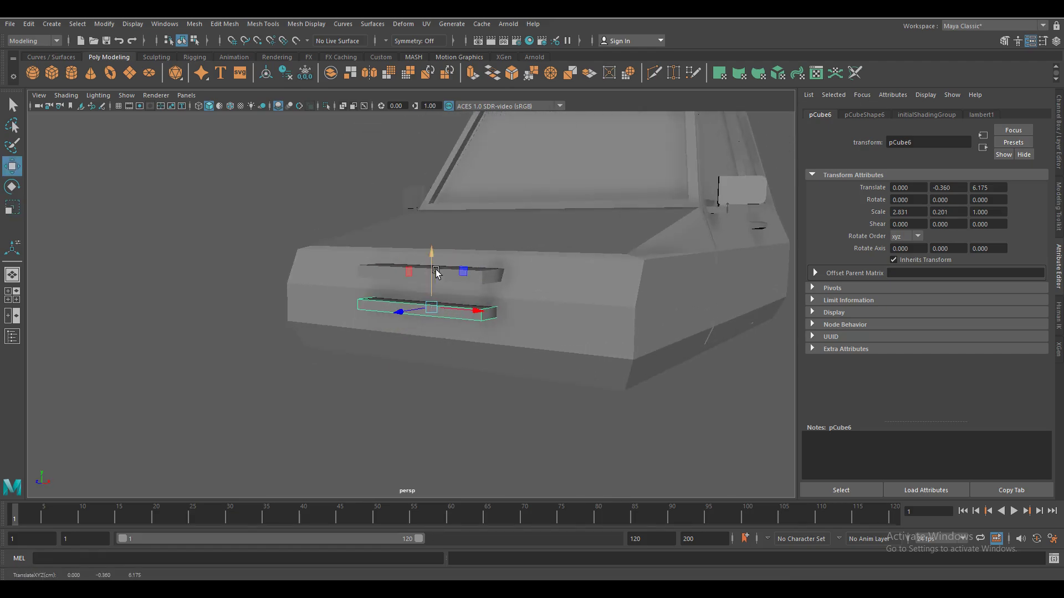
key("space")
key("f")
scroll(409, 328, "up", 2)
scroll(345, 421, "up", 1)
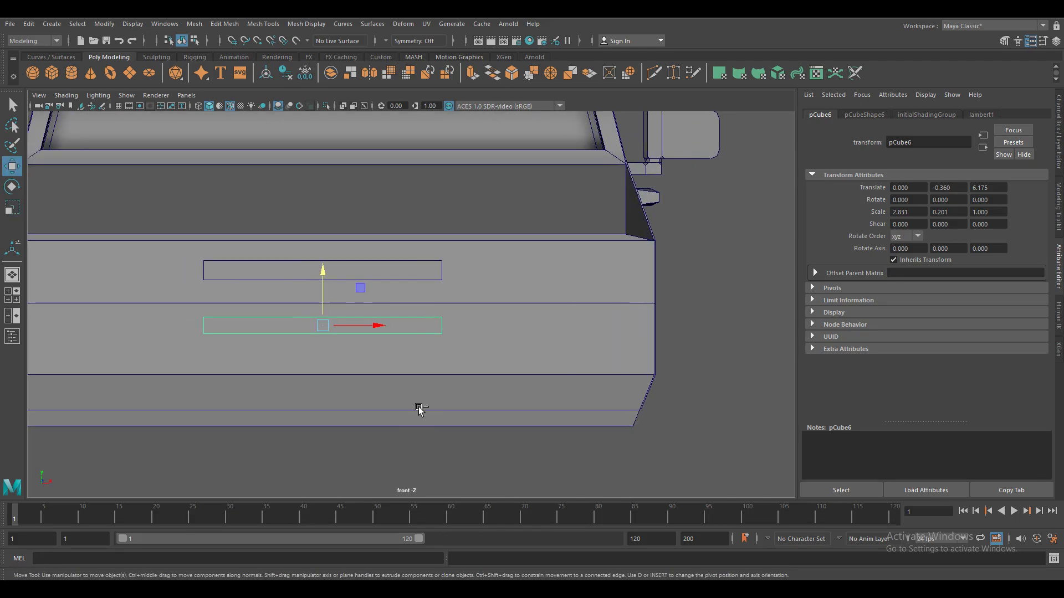
Pull another bar copy further down and widen both lower bars across the front
left_click(344, 363)
left_click(323, 326)
left_click_drag(323, 275, 323, 299)
left_click(393, 321)
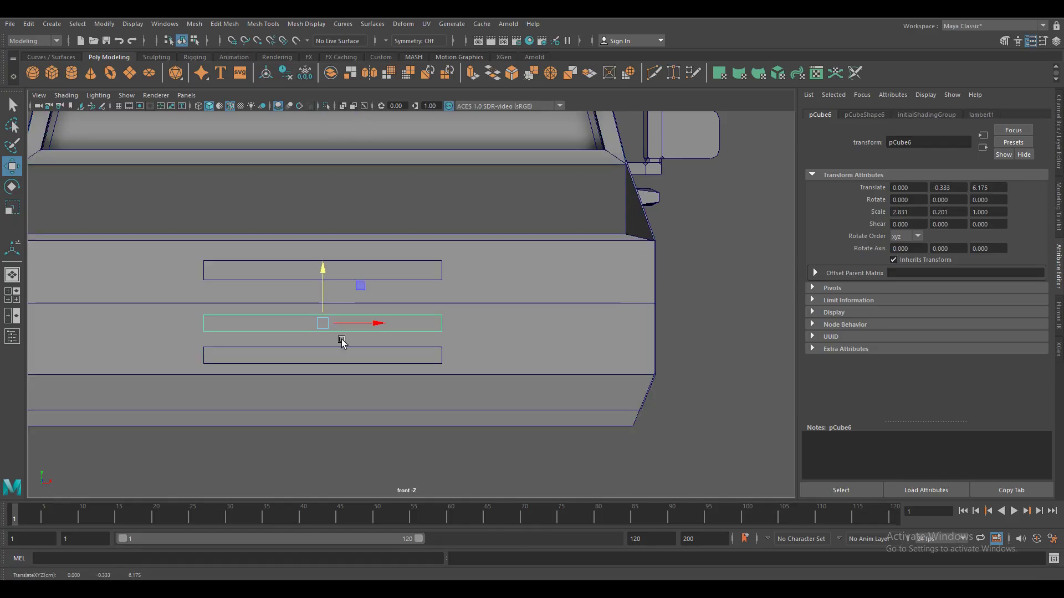
left_click(388, 354, "shift")
key("r")
left_click_drag(368, 355, 382, 355)
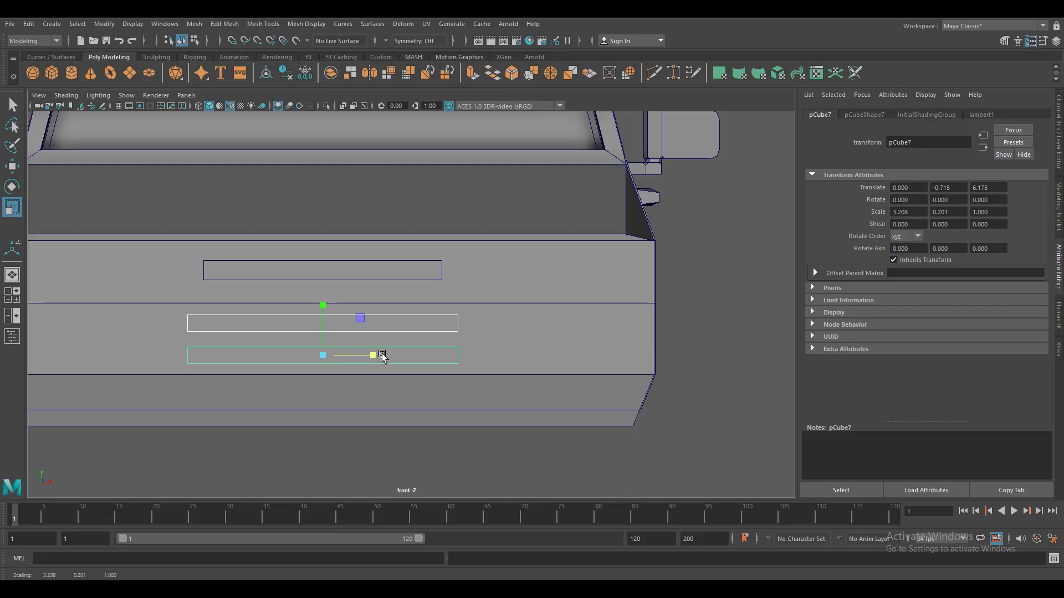
scroll(366, 355, "down", 2)
key("w")
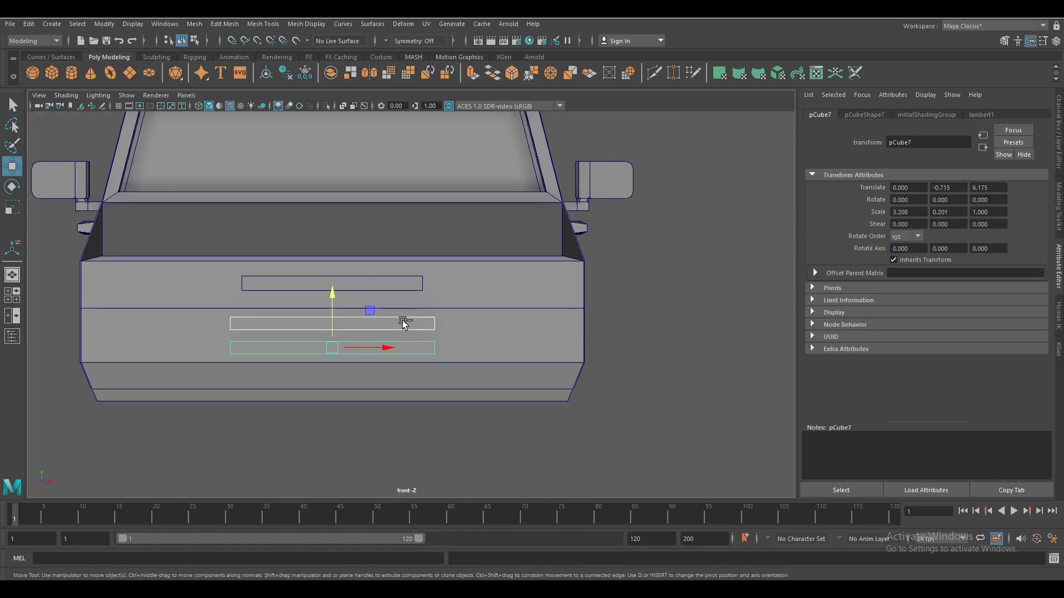
Clone the two short bars out to the right side and duplicate them for the left
mouse_move(358, 351)
left_mouse_down("shift")
mouse_move(527, 359)
mouse_move(516, 352)
mouse_move(564, 349)
mouse_move(409, 357)
left_mouse_up("shift")
key("r")
key("w")
key("r")
key("w")
key("ctrl+d")
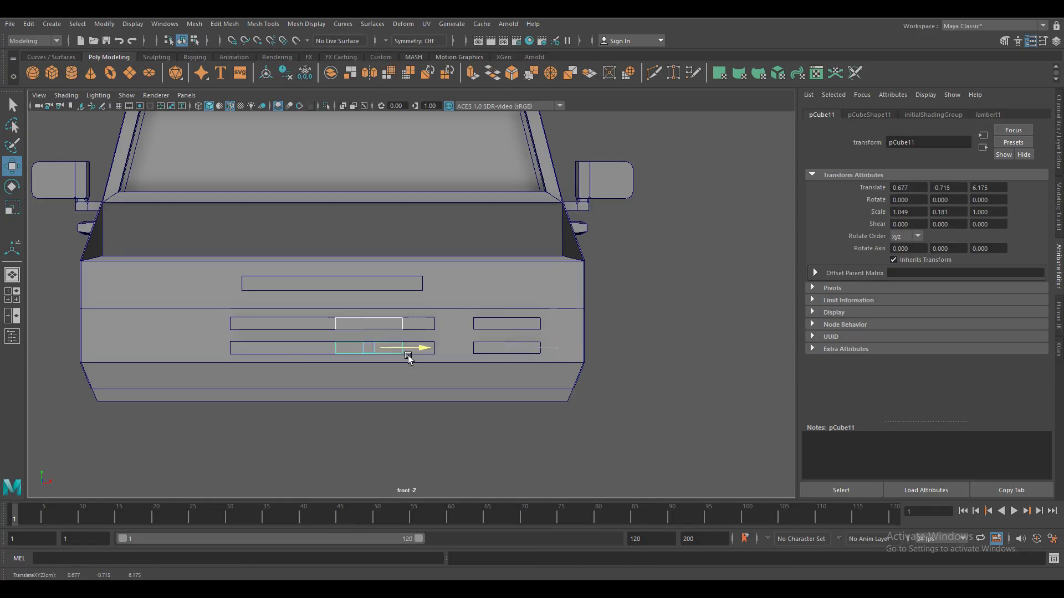
Taper the top grille bar by scaling its bottom edge narrower
left_click(423, 290)
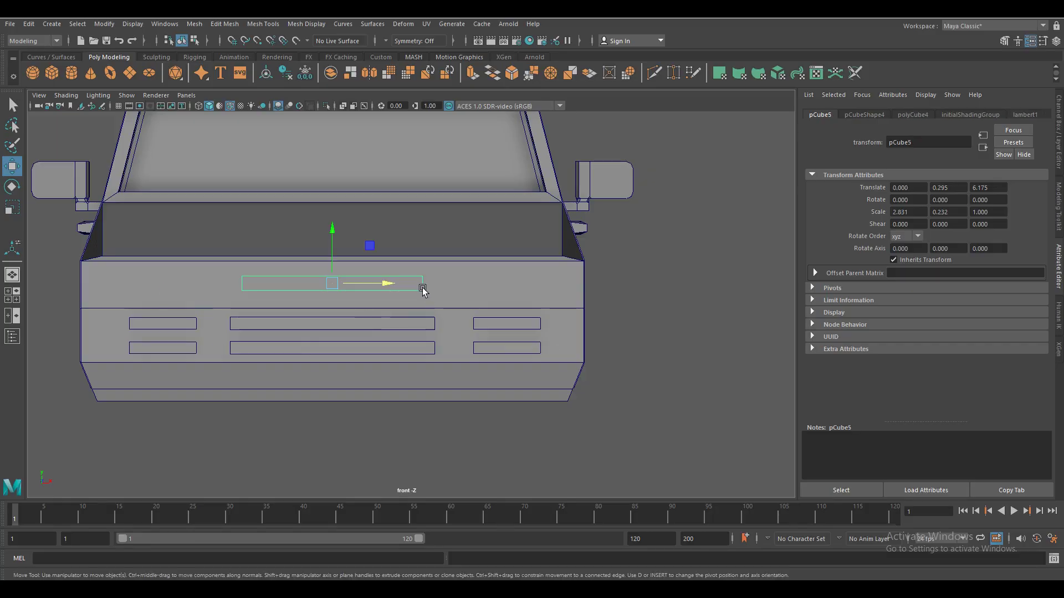
right_click_drag(423, 290, 238, 287)
left_click(383, 291)
key("r")
left_click_drag(382, 291, 488, 257)
Make the grille bars thinner and raise them slightly
left_click(507, 348)
mouse_move(486, 391)
left_mouse_down()
mouse_move(491, 403)
mouse_move(468, 428)
mouse_move(209, 391)
left_mouse_up()
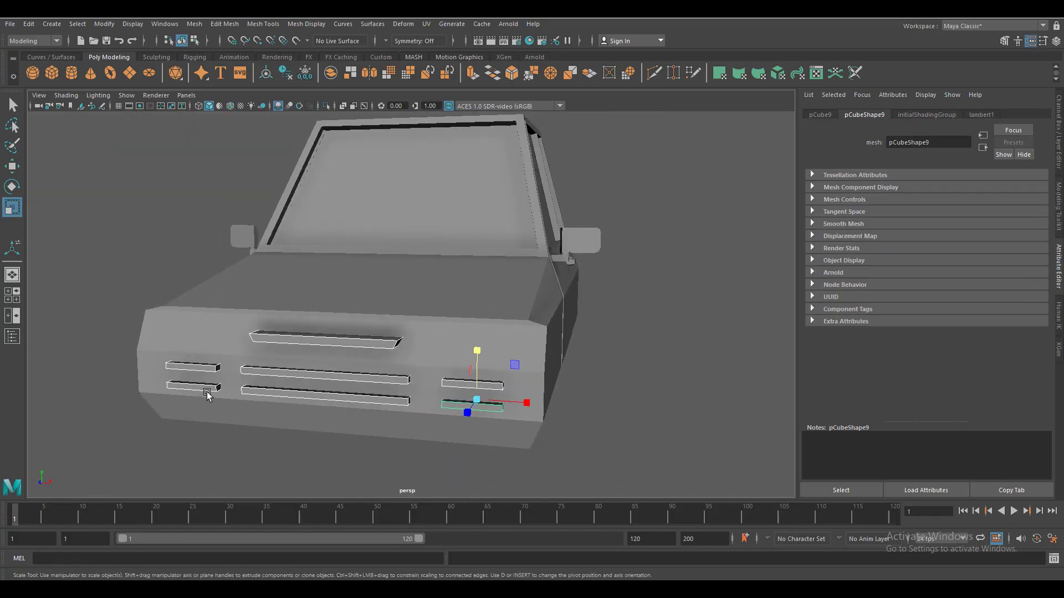
left_click(206, 389)
key("w")
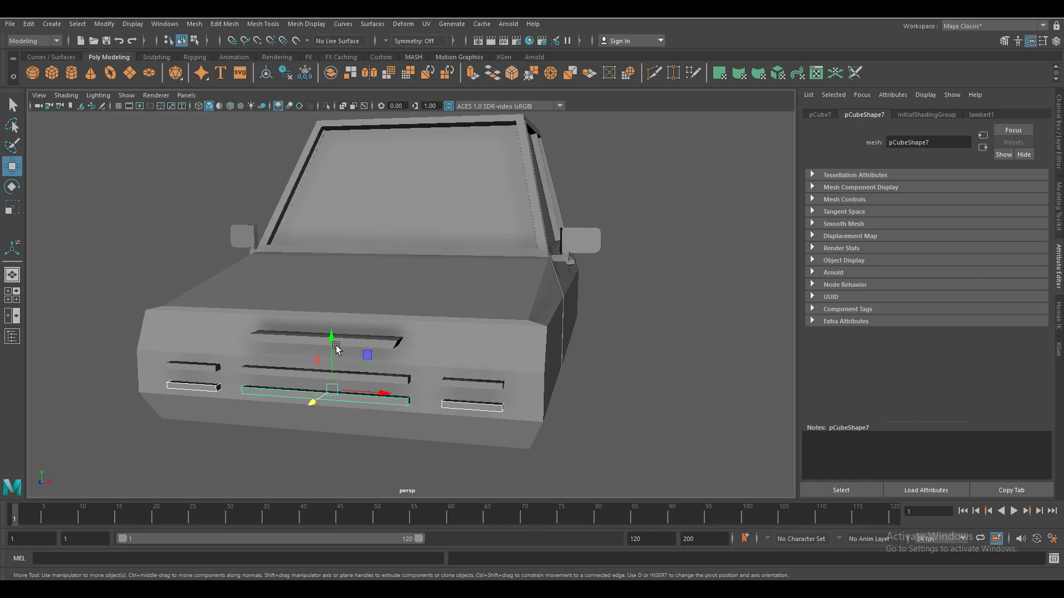
left_click_drag(335, 348, 330, 341)
Select all the grille bars and combine them with Mesh > Combine
mouse_move(362, 437)
left_mouse_down("alt")
mouse_move(325, 459)
mouse_move(291, 458)
left_mouse_up("alt")
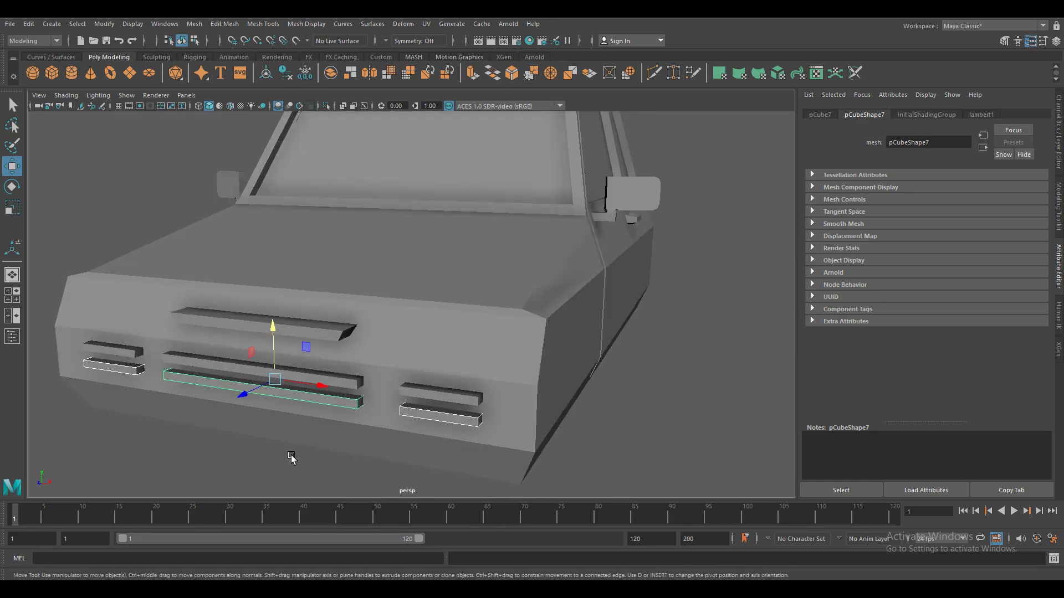
left_click(114, 350, "shift")
left_click(263, 365, "shift")
left_click(441, 395, "shift")
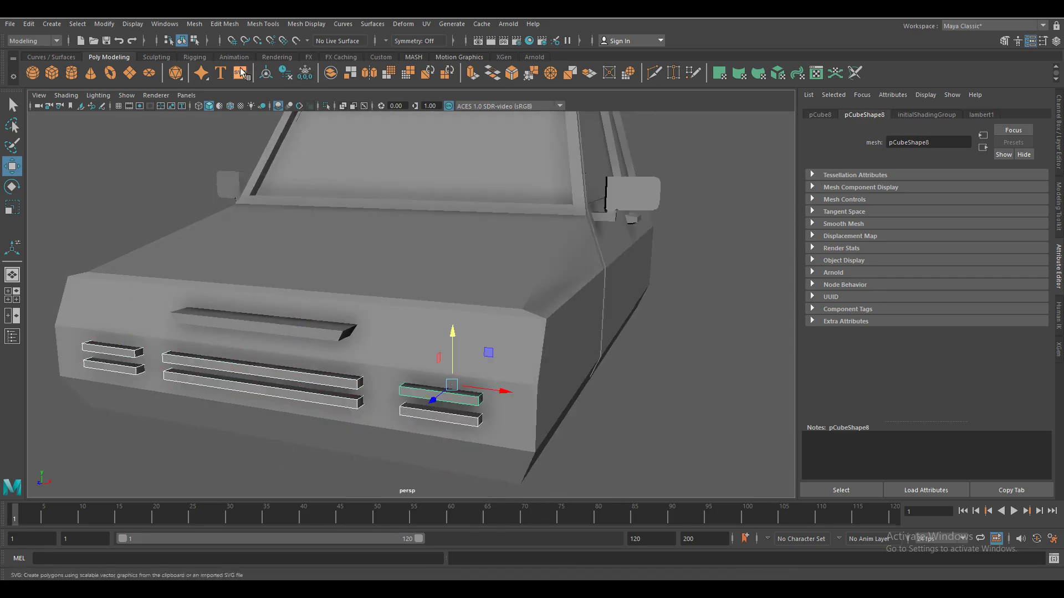
left_click(194, 24)
left_click(211, 56)
left_click_drag(310, 218, 308, 390, "alt")
left_click(458, 429)
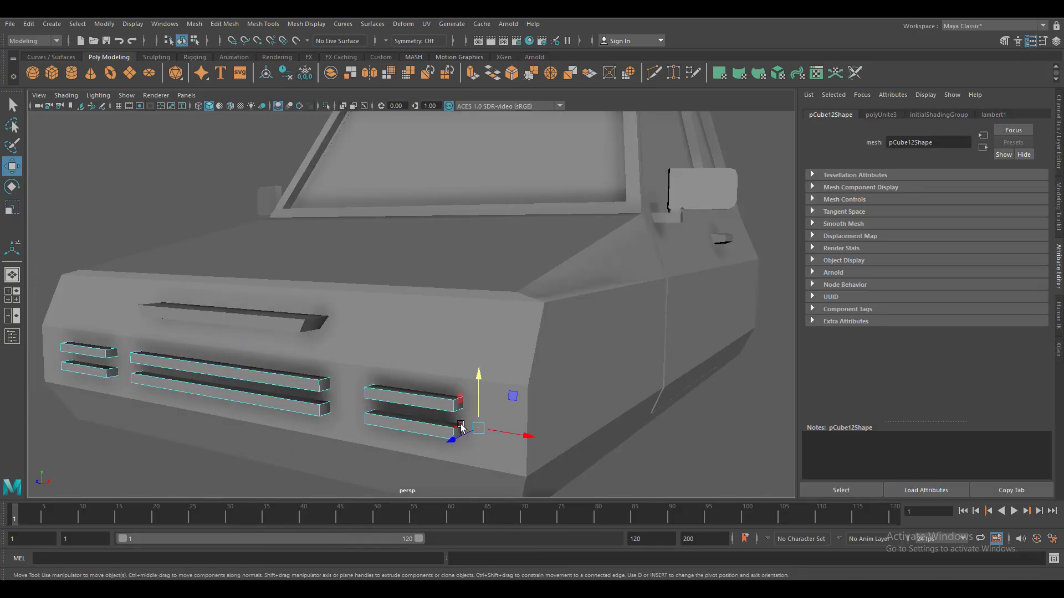
key("q")
Orbit and zoom to inspect the combined grille bars from the front
mouse_move(460, 399)
left_mouse_down("alt")
mouse_move(442, 444)
mouse_move(507, 419)
left_mouse_up("alt")
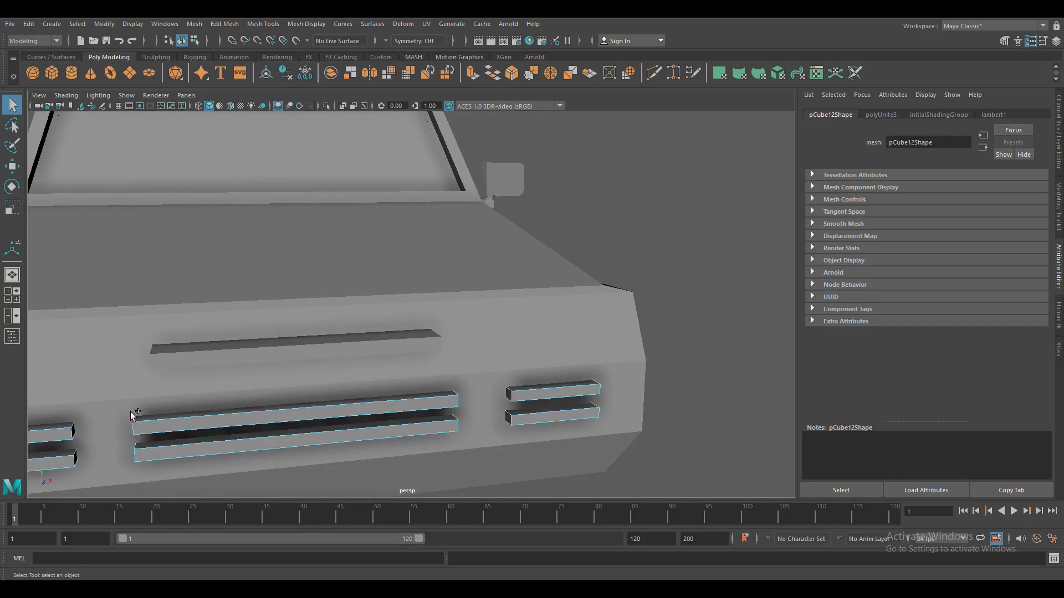
left_click_drag(138, 446, 361, 453, "alt")
left_click_drag(338, 367, 337, 460, "alt")
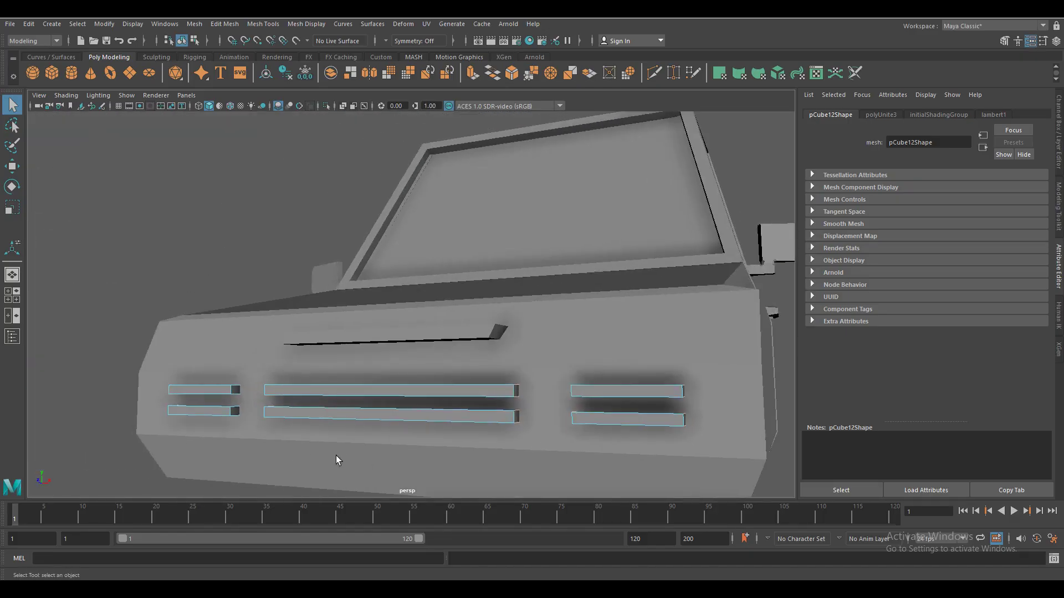
scroll(337, 460, "up", 3)
scroll(269, 433, "up", 3)
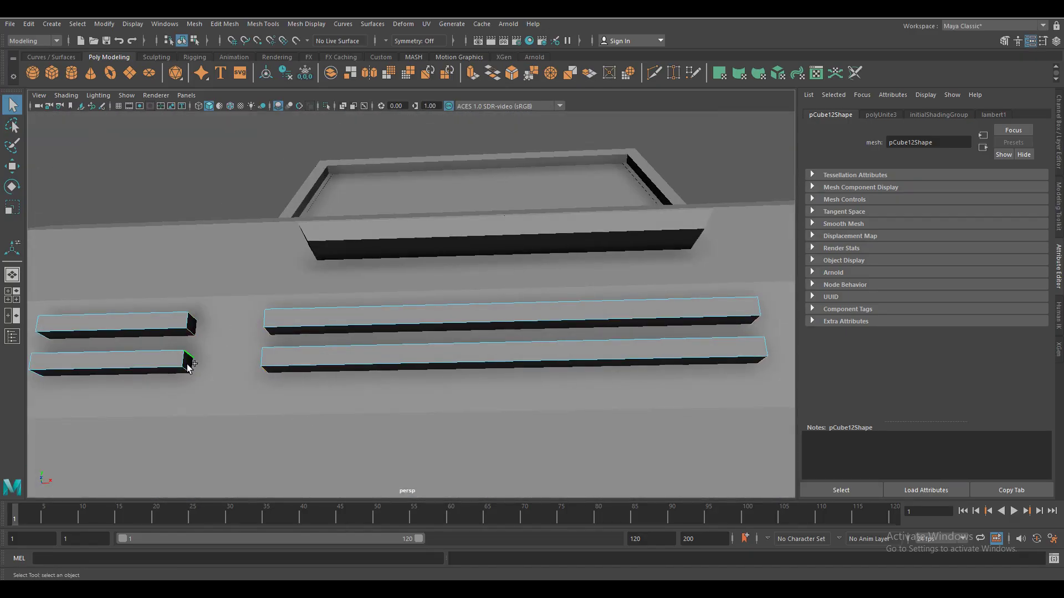
mouse_move(188, 366)
left_mouse_down("alt")
mouse_move(208, 418)
mouse_move(138, 346)
left_mouse_up("alt")
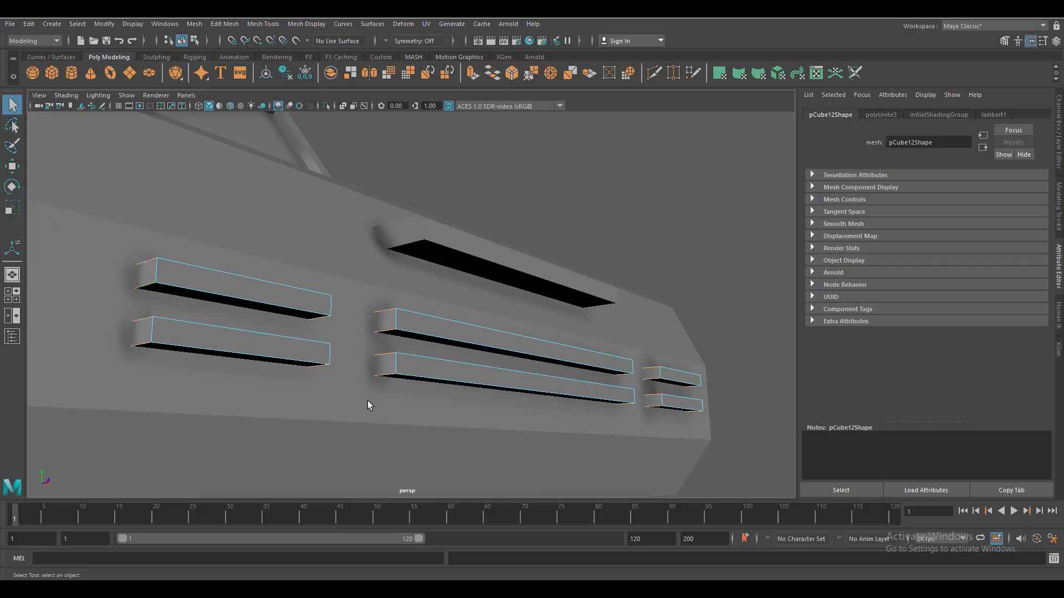
left_click_drag(367, 401, 489, 425, "alt")
Bevel the combined grille bars at fraction 0.5 with 1 segment
key("ctrl+b")
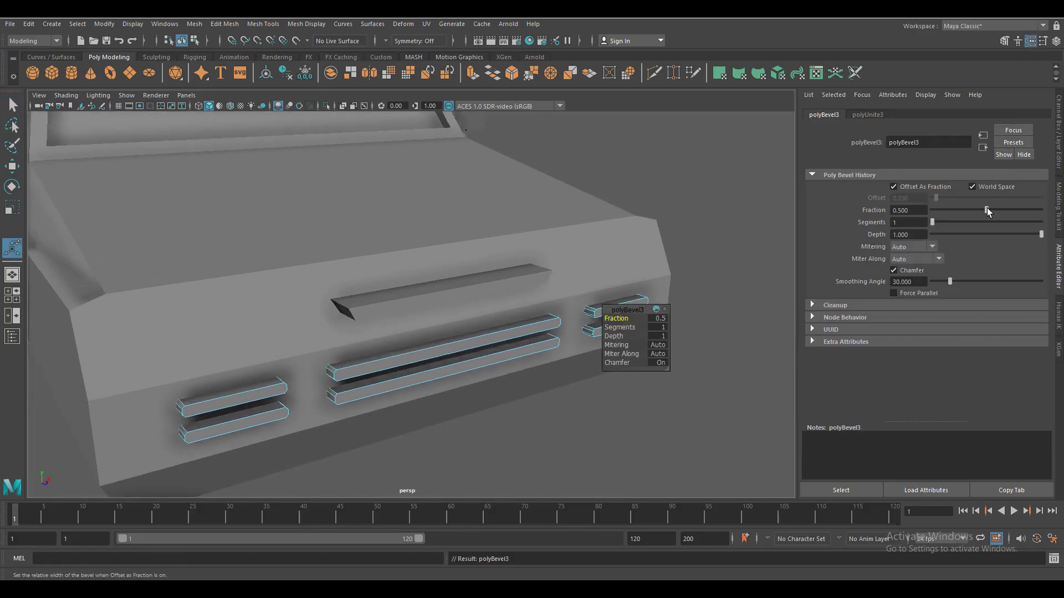
right_click_drag(550, 294, 604, 271)
scroll(369, 342, "down", 3)
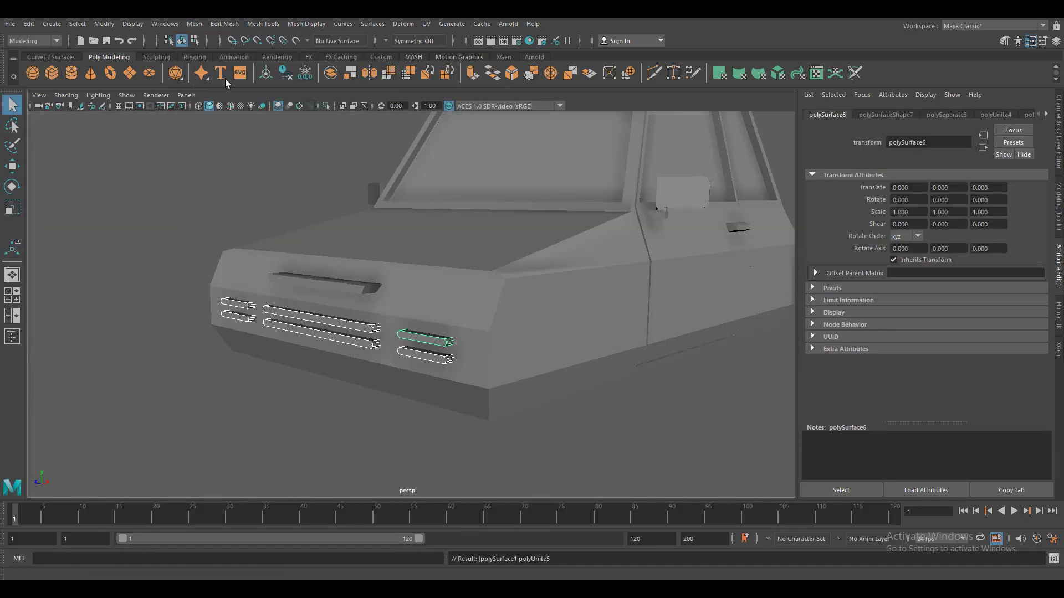
Lower the grille bars to the bottom front, at translate Y -0.696 and Z -0.117
key("w")
left_click_drag(337, 297, 337, 322)
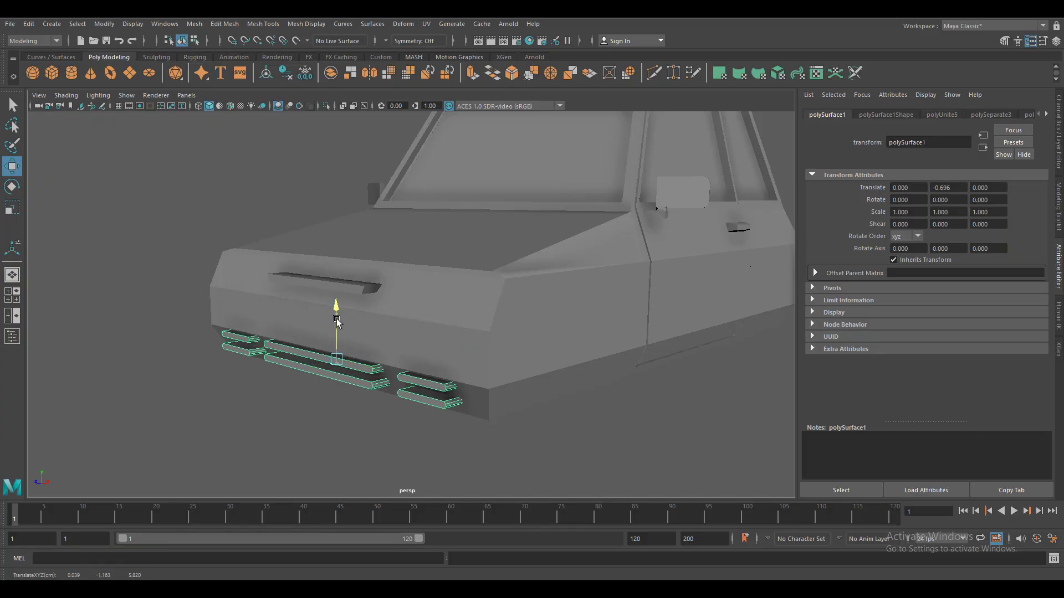
mouse_move(292, 367)
left_mouse_down()
mouse_move(283, 390)
mouse_move(388, 425)
mouse_move(444, 430)
left_mouse_up()
left_click(358, 280)
Adjust the car body's top front edge vertically
left_click(447, 351)
left_click_drag(446, 351, 487, 380, "alt")
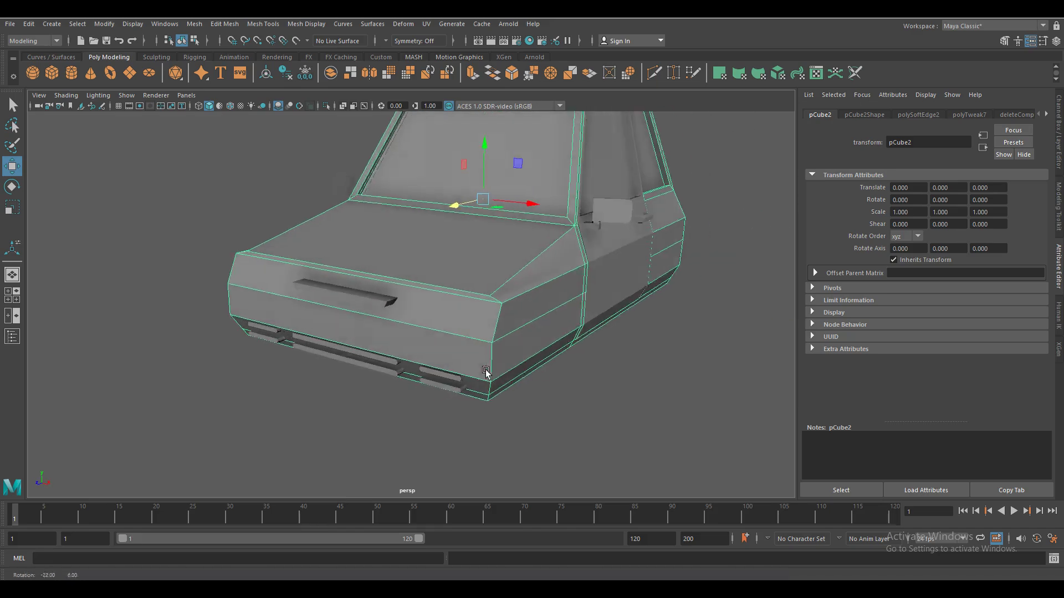
left_click(568, 408)
mouse_move(568, 408)
left_mouse_down("alt")
mouse_move(518, 385)
mouse_move(516, 402)
mouse_move(408, 280)
left_mouse_up("alt")
left_click(518, 385)
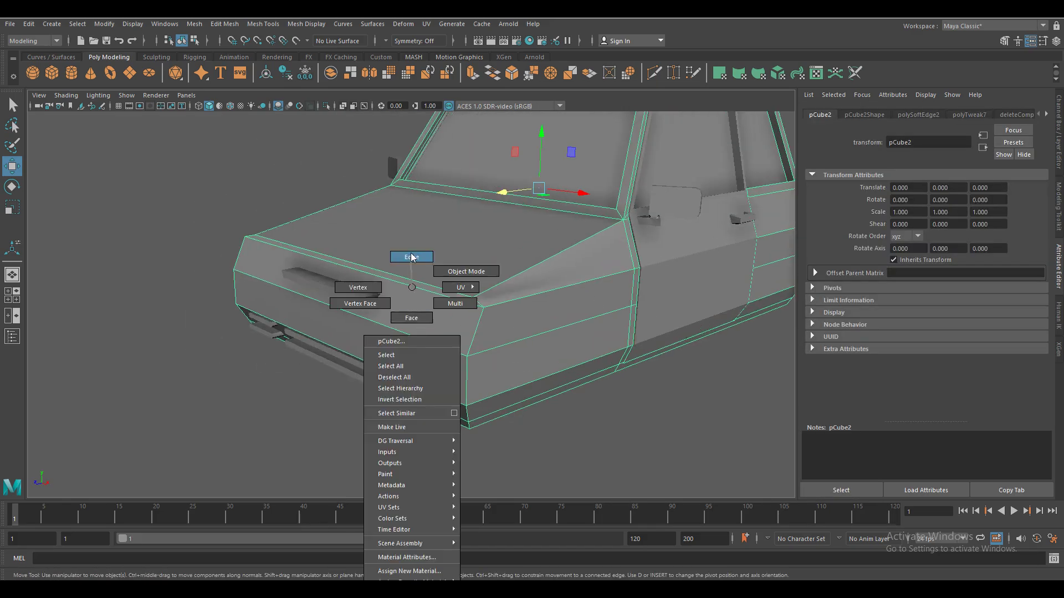
right_click_drag(408, 280, 409, 252)
left_click(344, 266)
left_click_drag(327, 261, 329, 267)
right_click_drag(377, 239, 434, 231)
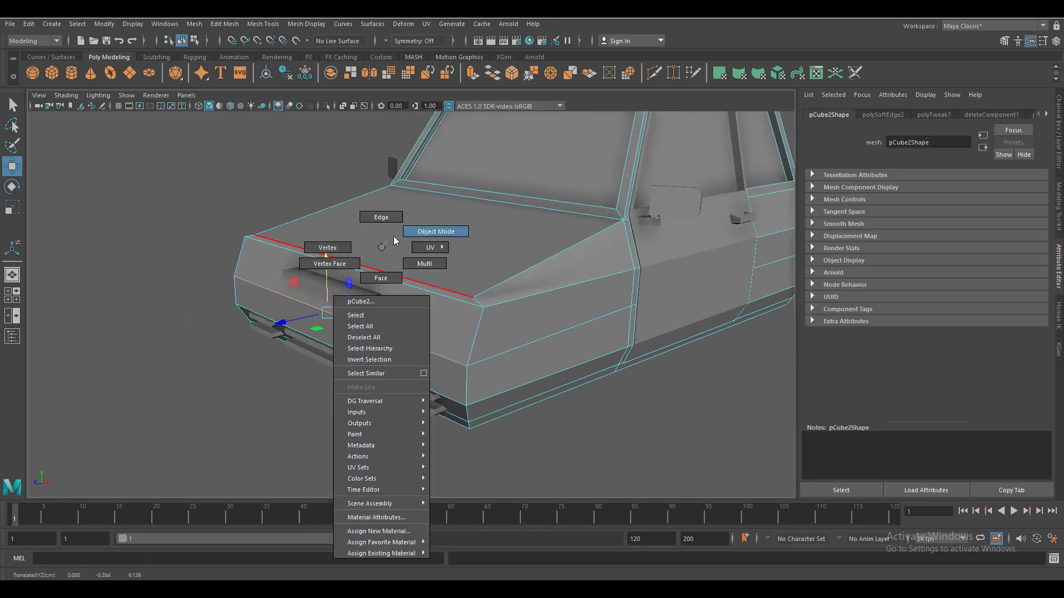
In side view, pull the body's bottom front vertices forward
mouse_move(341, 383)
left_mouse_down("alt")
mouse_move(360, 382)
mouse_move(390, 417)
mouse_move(366, 287)
left_mouse_up("alt")
left_click(366, 287)
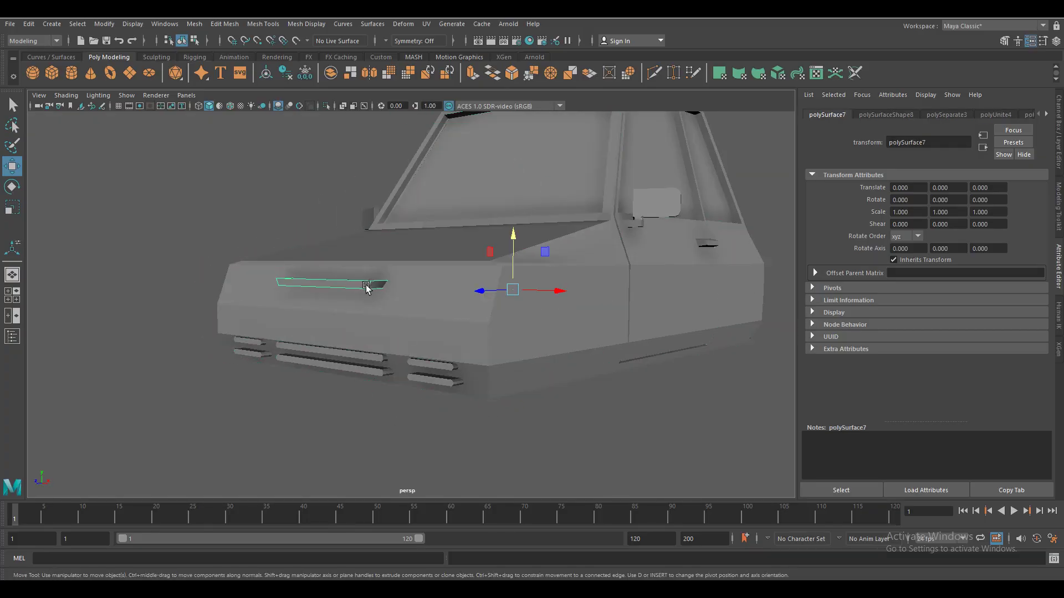
mouse_move(382, 323)
left_mouse_down("alt")
mouse_move(366, 394)
mouse_move(459, 363)
mouse_move(414, 368)
left_mouse_up("alt")
left_click(366, 388)
scroll(371, 388, "up", 5)
key("F9")
key("w")
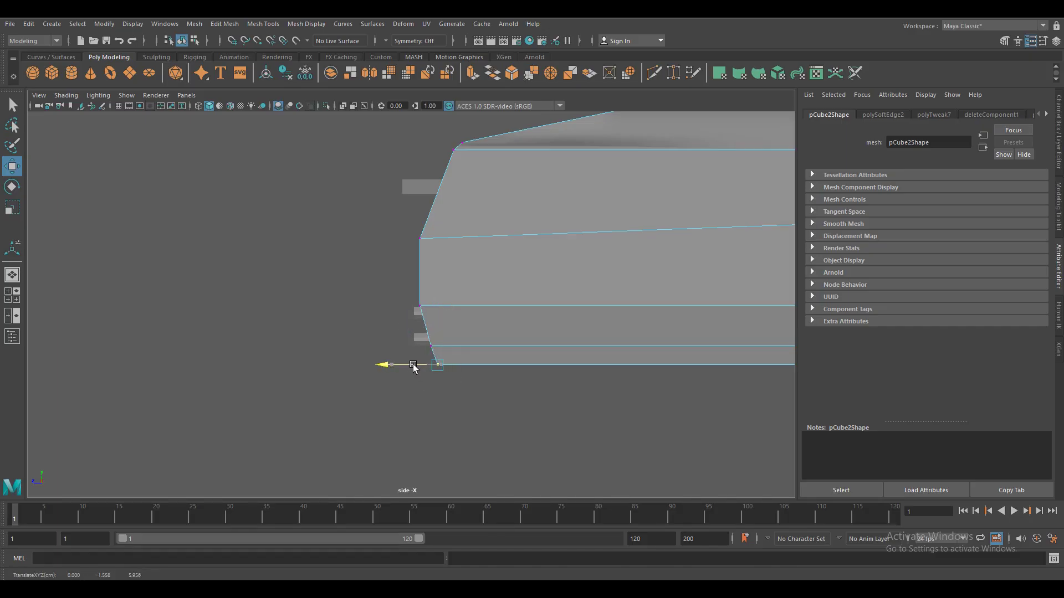
key("F8")
Boolean-difference the hood slot cutter from the car body to recess it
key("space")
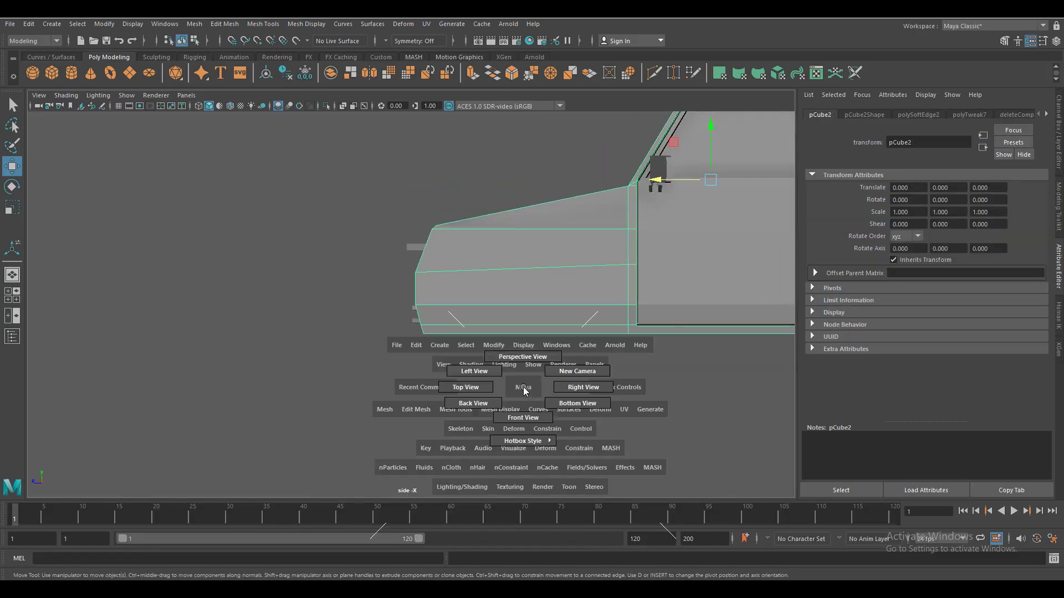
left_click_drag(522, 392, 488, 392)
left_click(548, 455)
mouse_move(549, 454)
left_mouse_down("alt")
mouse_move(435, 433)
mouse_move(447, 439)
mouse_move(340, 450)
mouse_move(389, 431)
left_mouse_up("alt")
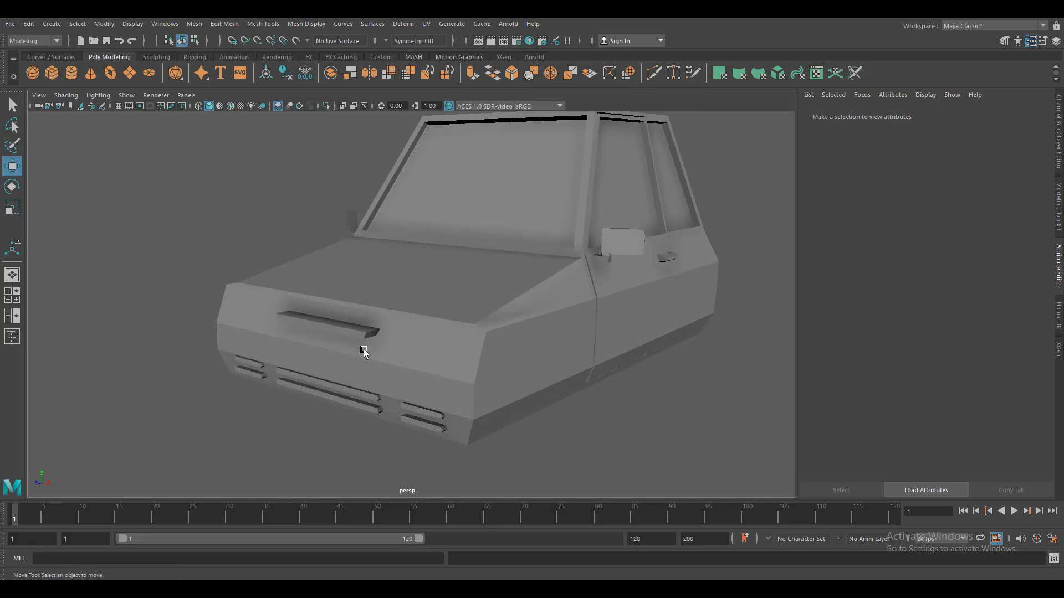
left_click(364, 353)
left_click(194, 24)
left_click(333, 55)
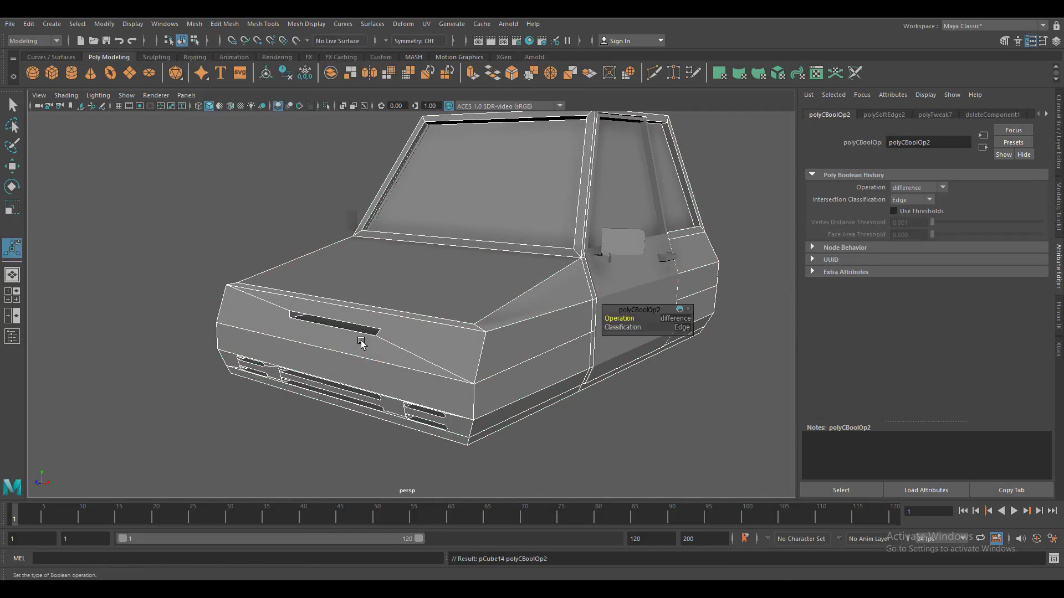
key("q")
scroll(488, 433, "down", 5)
mouse_move(487, 434)
left_mouse_down("alt")
mouse_move(525, 440)
mouse_move(417, 458)
mouse_move(474, 445)
left_mouse_up("alt")
scroll(520, 434, "up", 2)
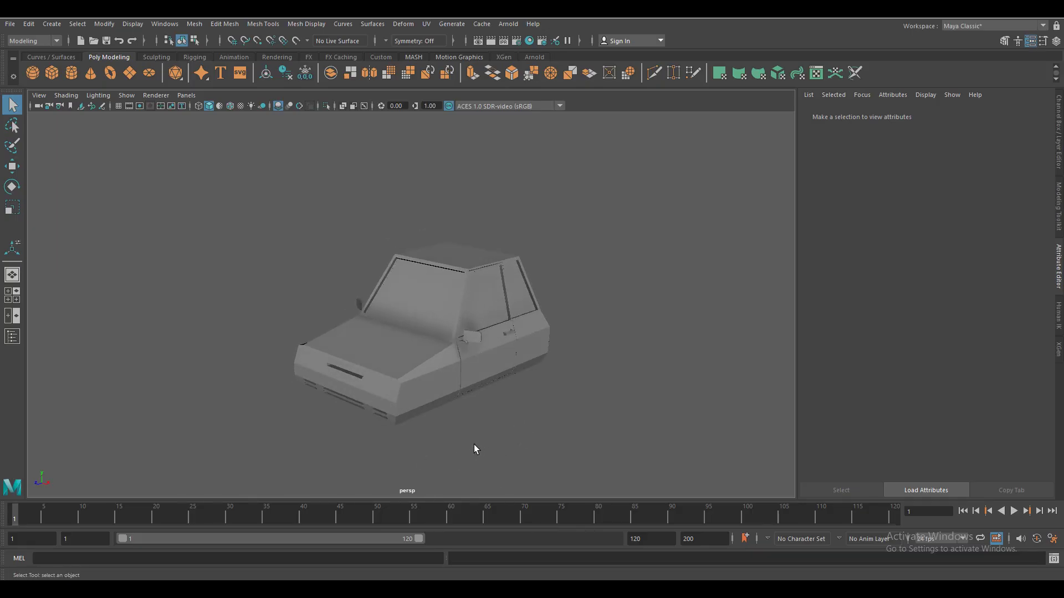
Create a polygon plane near the car's front, rotated 90° on X to stand upright
left_click(412, 391)
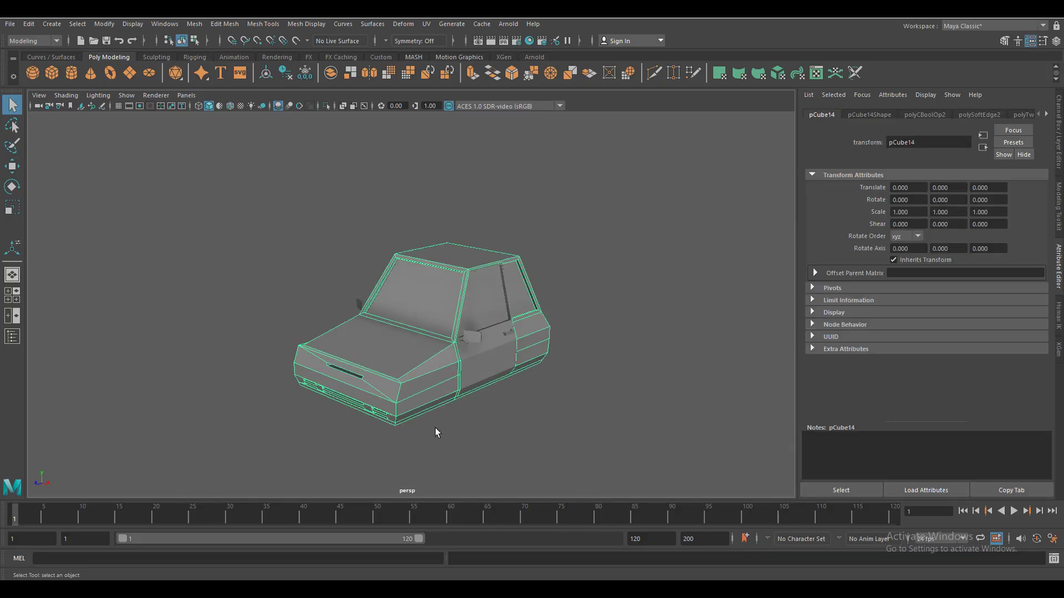
left_click(364, 350)
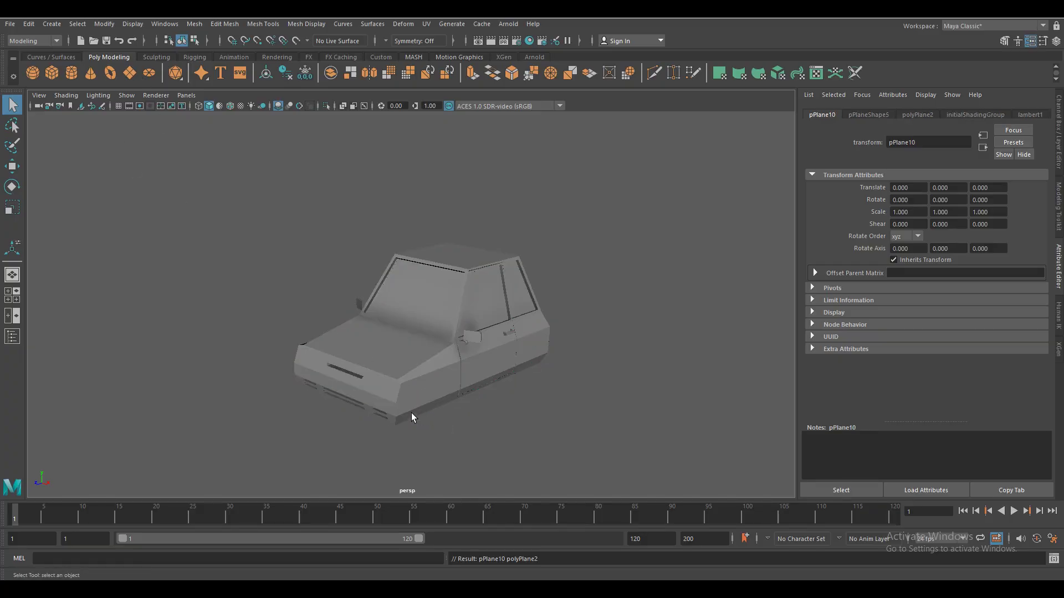
key("w")
mouse_move(411, 413)
left_mouse_down()
mouse_move(326, 383)
mouse_move(309, 361)
mouse_move(294, 382)
left_mouse_up()
key("e")
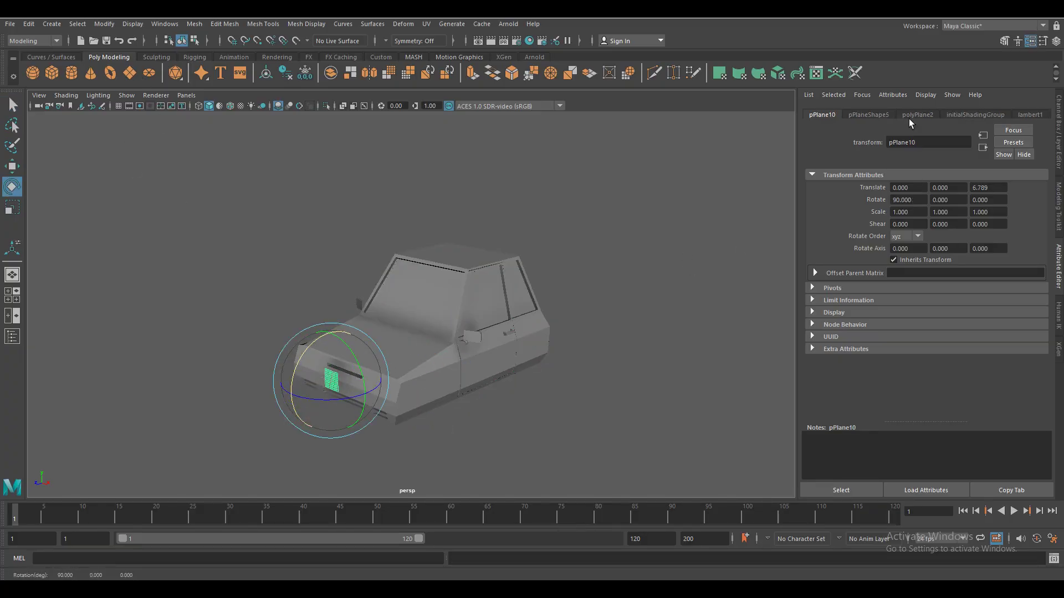
left_click(909, 117)
key("w")
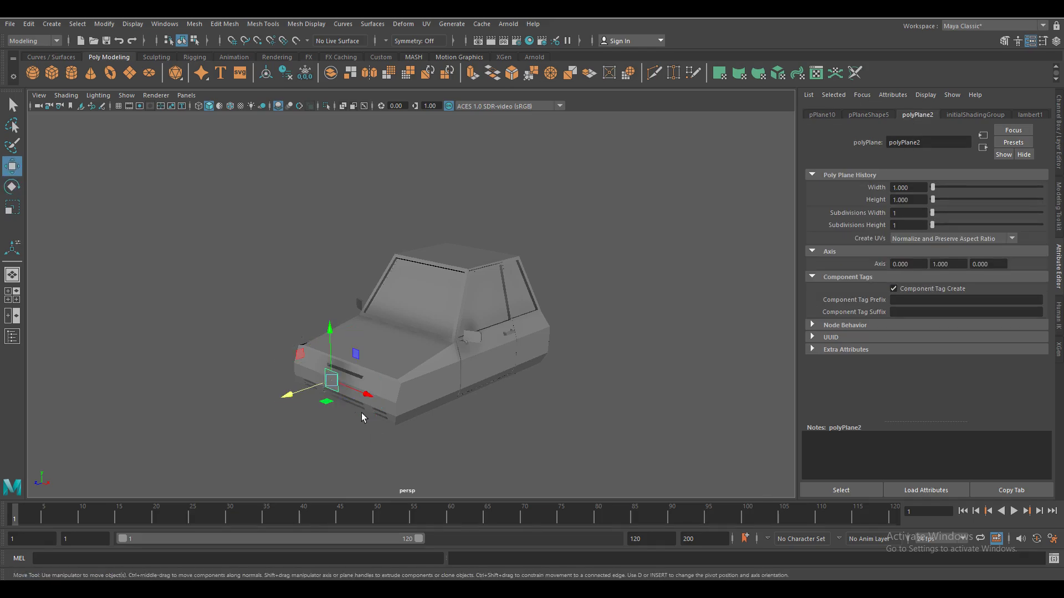
key("r")
In front view, widen the plane, shrink it, and place it on the front-right corner
key("space")
left_click_drag(363, 391, 422, 385)
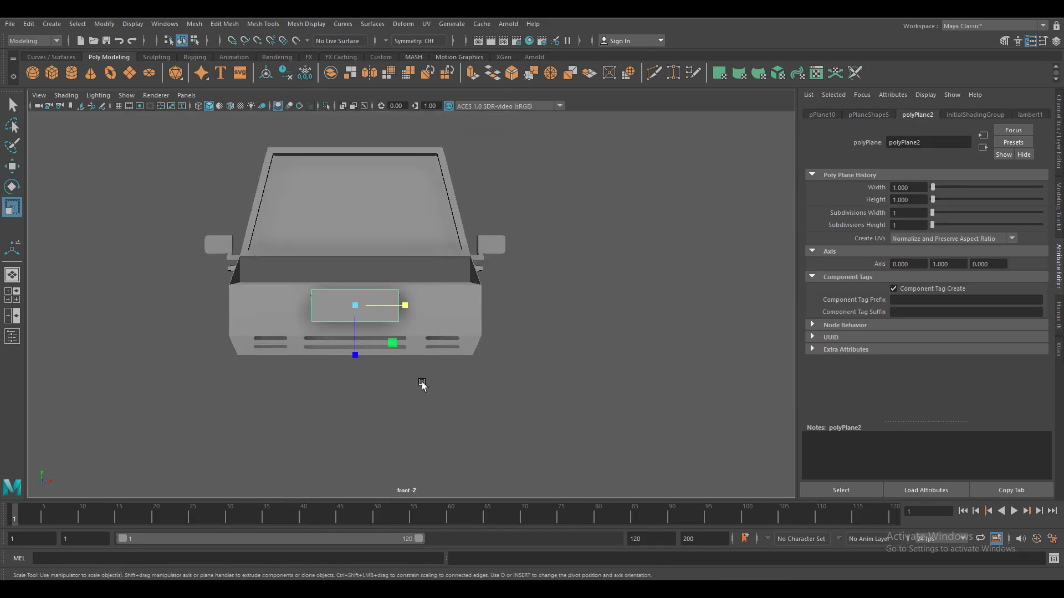
scroll(306, 323, "up", 5)
key("w")
scroll(521, 304, "up", 1)
mouse_move(238, 308)
left_mouse_down()
mouse_move(540, 304)
mouse_move(522, 278)
mouse_move(486, 298)
mouse_move(500, 292)
mouse_move(487, 332)
left_mouse_up()
key("r")
key("w")
Reduce the plane's height slightly and shift it a little left
key("r")
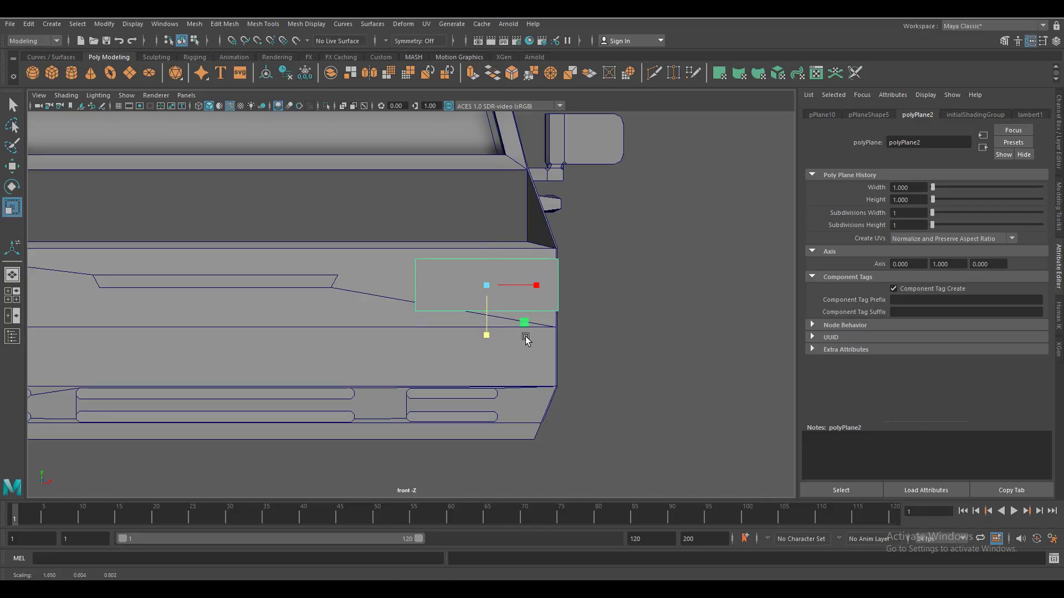
scroll(526, 339, "up", 2)
scroll(506, 373, "up", 1)
key("w")
left_click_drag(511, 304, 342, 413)
key("space")
scroll(434, 356, "up", 3)
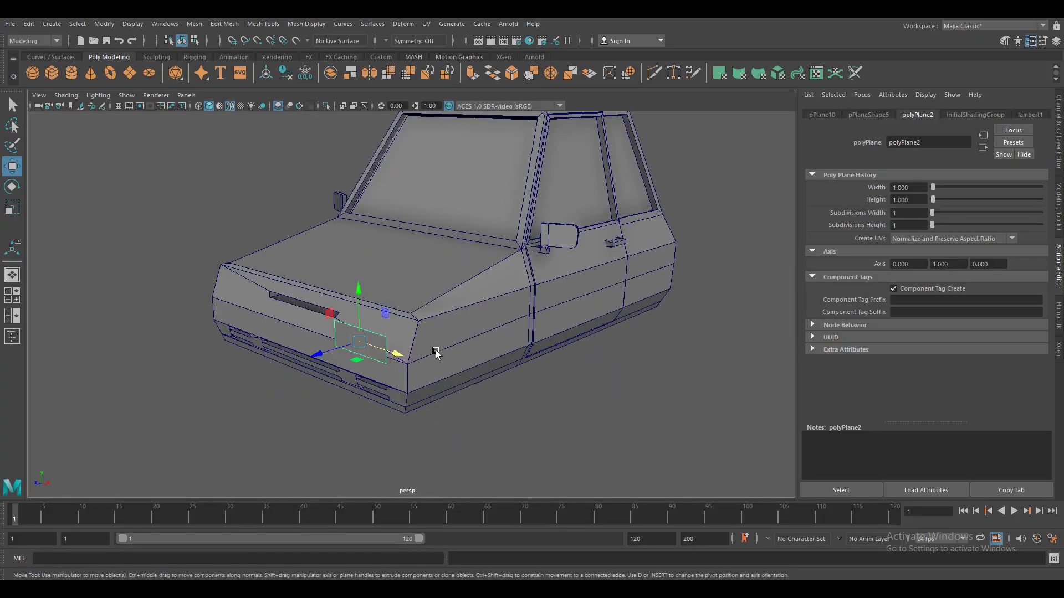
scroll(442, 361, "up", 3)
scroll(333, 347, "up", 2)
right_click(304, 287)
Extrude the plane's side edge around the corner and shift the plane onto the corner
right_click_drag(305, 308, 304, 317)
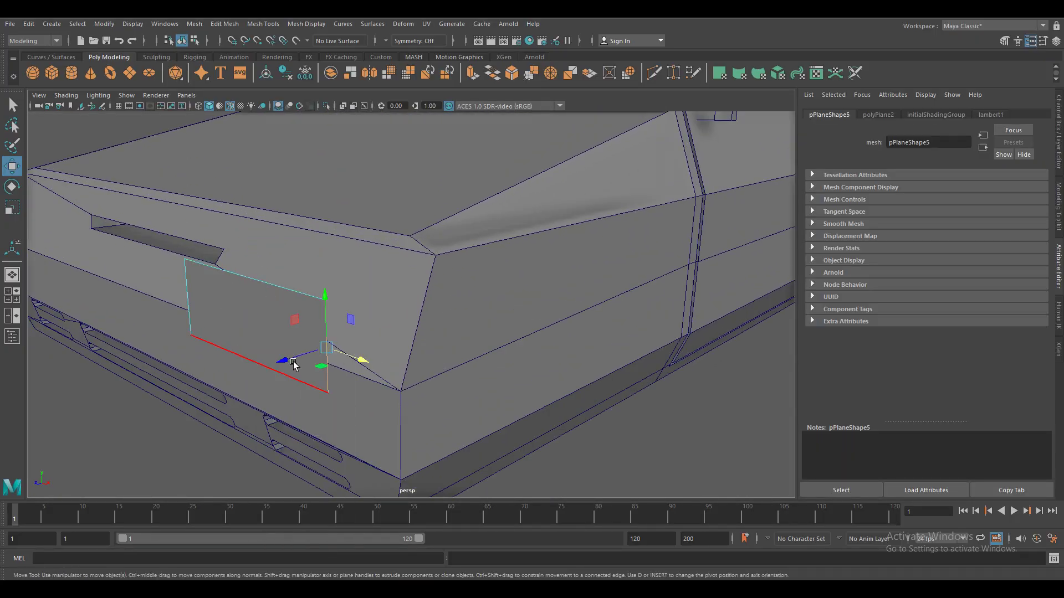
left_click(472, 74)
left_click_drag(310, 349, 349, 348)
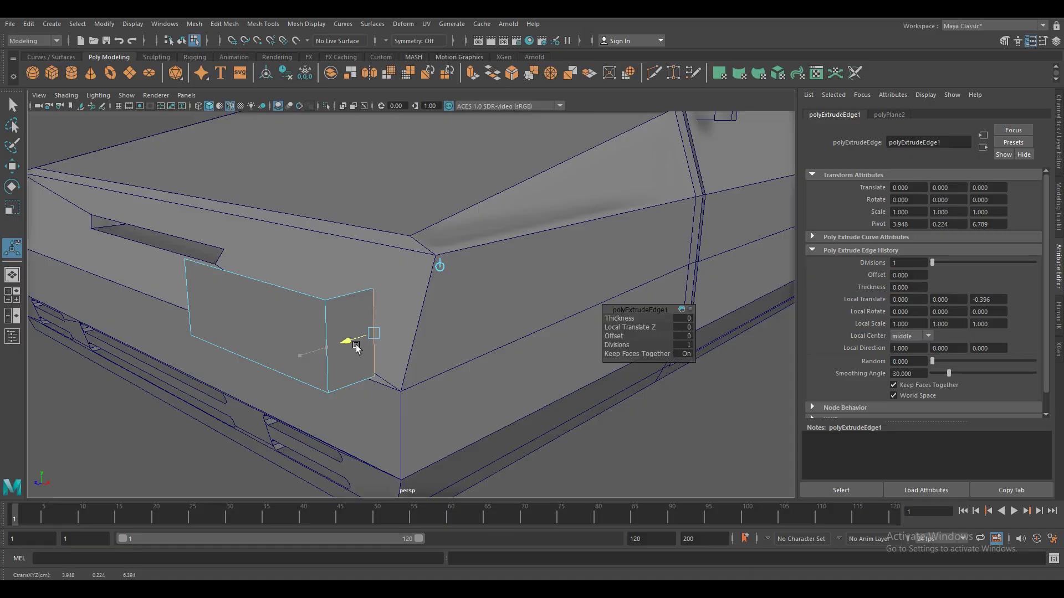
key("F8")
key("w")
left_click_drag(224, 330, 305, 317)
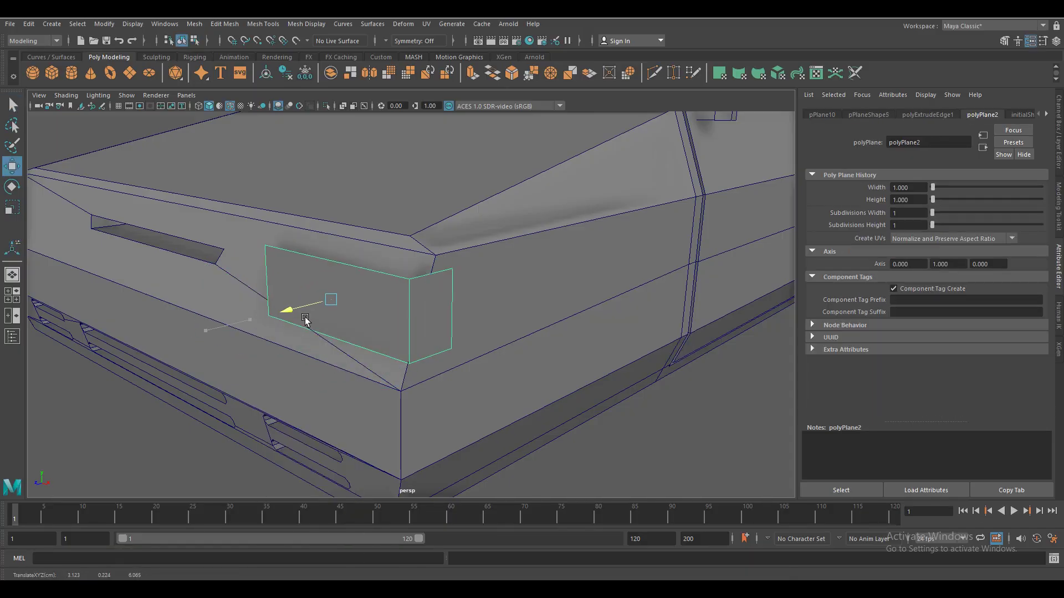
Adjust the plane's corner points to fit the car's front corner
scroll(410, 380, "up", 3)
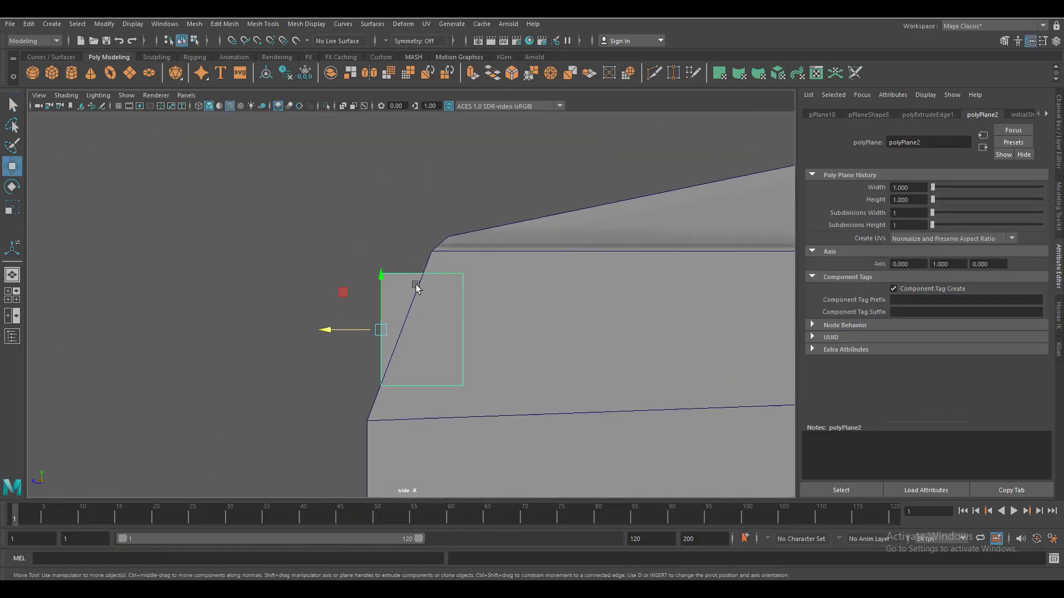
scroll(409, 283, "up", 2)
mouse_move(338, 257)
left_mouse_down()
mouse_move(421, 286)
mouse_move(350, 275)
mouse_move(384, 284)
left_mouse_up()
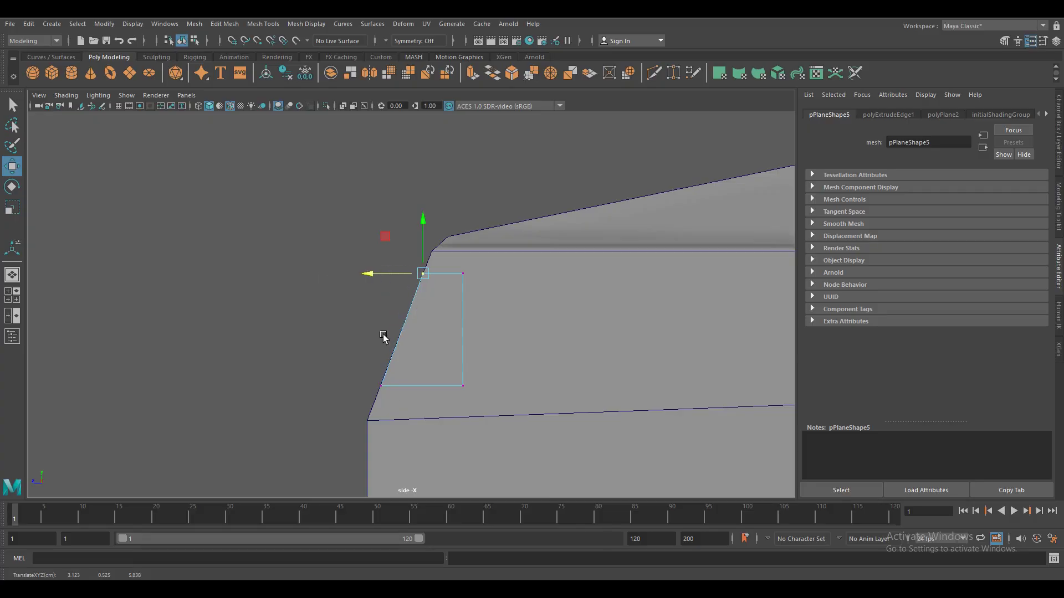
left_click_drag(443, 399, 518, 260)
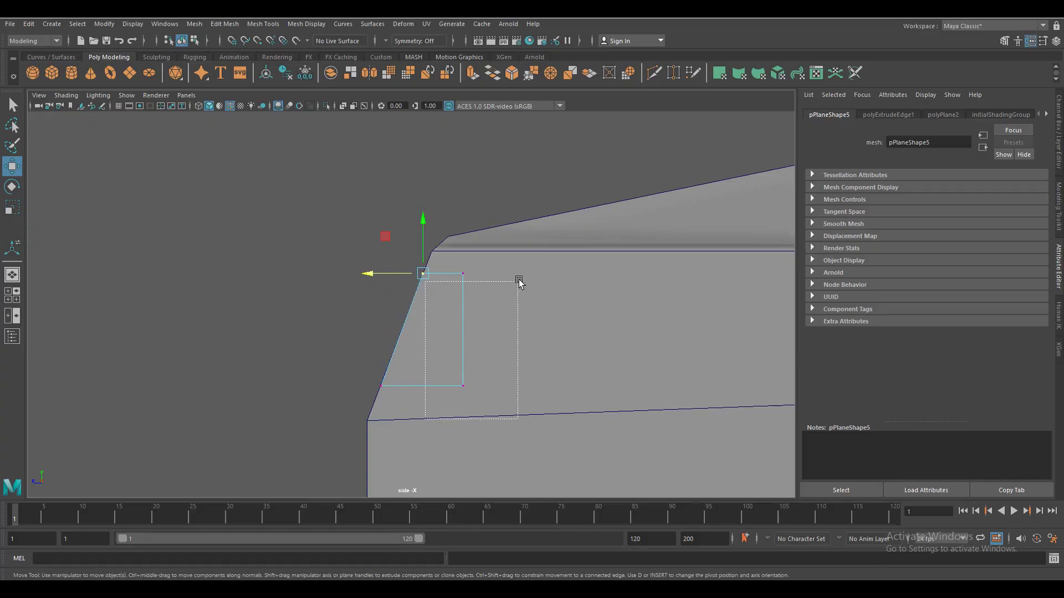
key("ctrl+z")
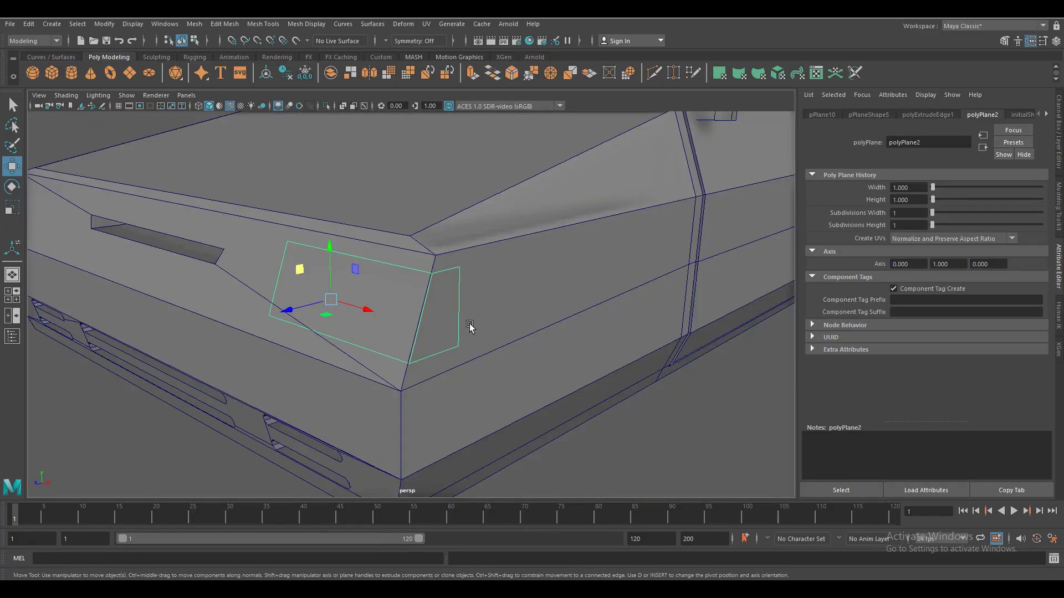
left_click_drag(468, 328, 516, 373, "alt")
scroll(489, 413, "up", 3)
scroll(490, 413, "down", 3)
Extrude the plane's face with a thickness of 0.05
key("ctrl+e")
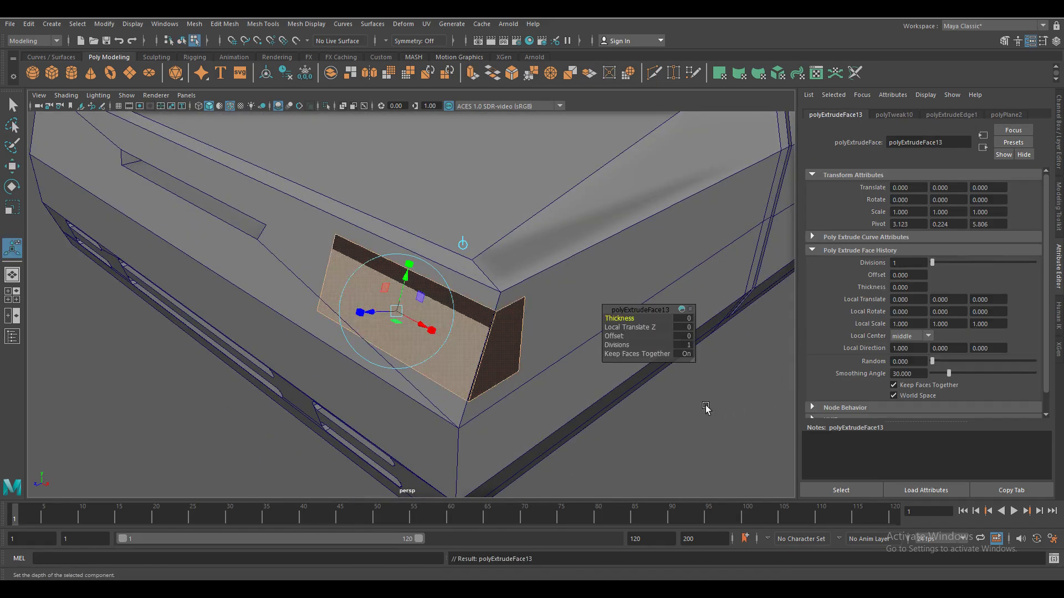
left_click_drag(584, 428, 499, 422, "alt")
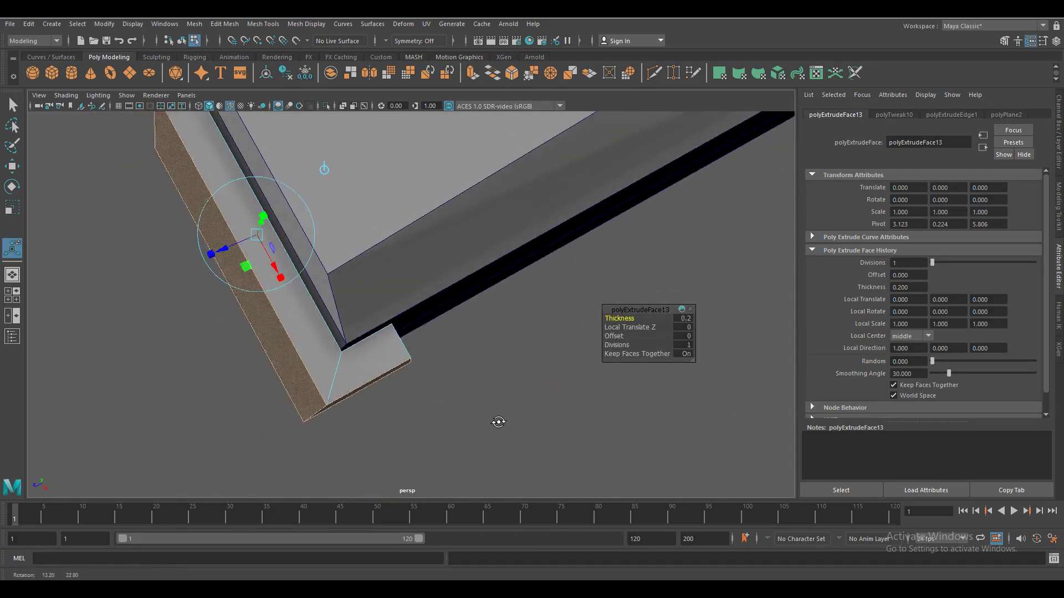
left_click(684, 318)
key("Return")
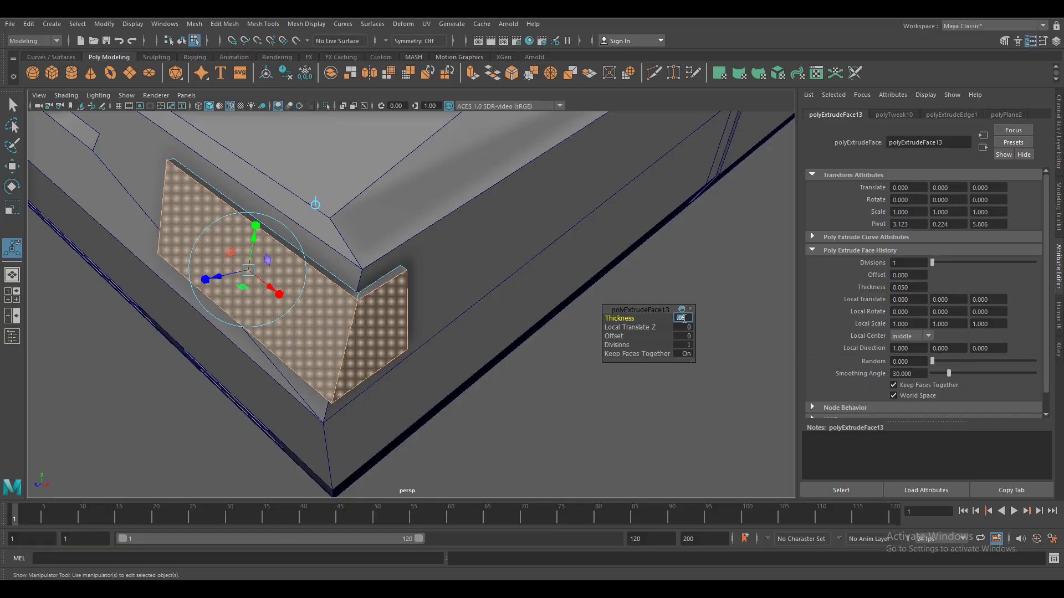
scroll(328, 416, "down", 3)
mouse_move(328, 416)
left_mouse_down("alt")
mouse_move(262, 430)
mouse_move(320, 419)
left_mouse_up("alt")
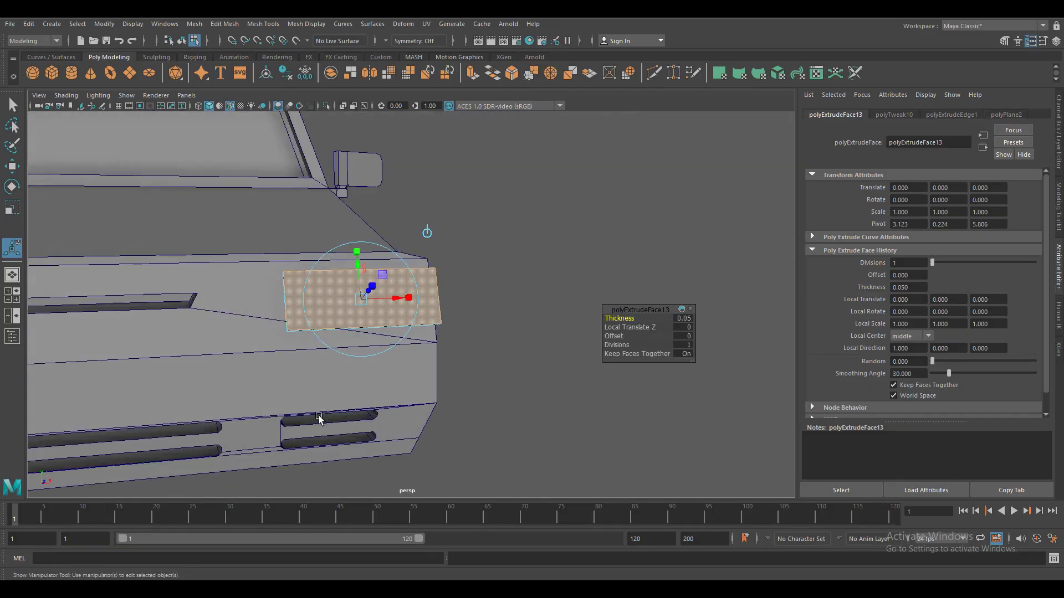
Insert an edge loop across the headlight and slide it into place
key("F8")
key("w")
mouse_move(271, 350)
left_mouse_down("alt")
mouse_move(318, 385)
mouse_move(354, 333)
left_mouse_up("alt")
left_click(263, 24)
left_click(279, 119)
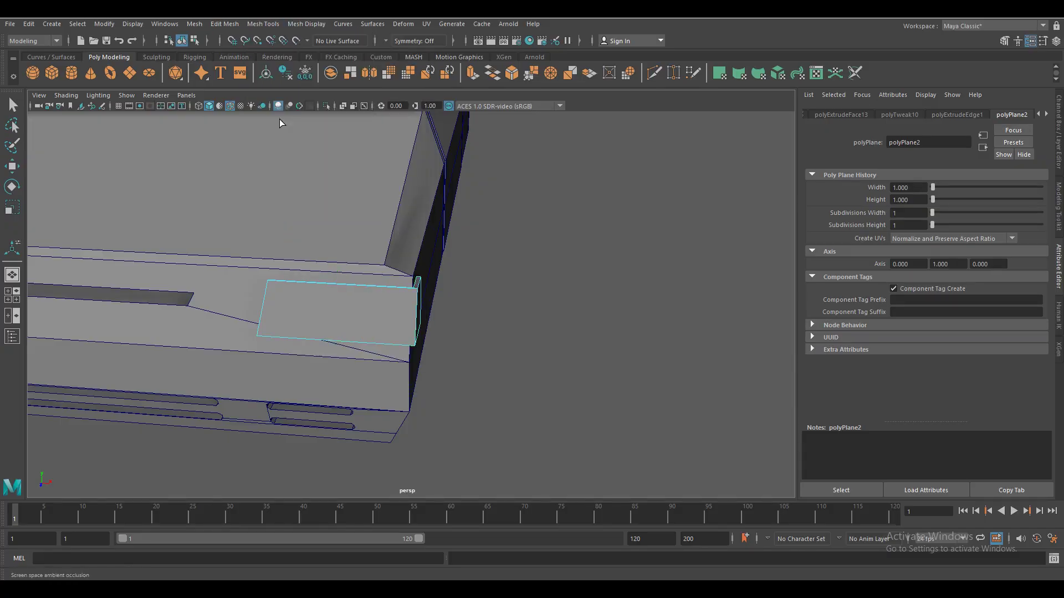
left_click(386, 346)
mouse_move(386, 346)
left_mouse_down("alt")
mouse_move(340, 349)
mouse_move(422, 340)
left_mouse_up("alt")
key("w")
mouse_move(74, 221)
left_mouse_down("alt")
mouse_move(370, 336)
mouse_move(413, 331)
left_mouse_up("alt")
Mirror the front-right headlight with Mesh > Mirror onto the left front, then deselect
scroll(413, 331, "down", 10)
left_click(231, 171)
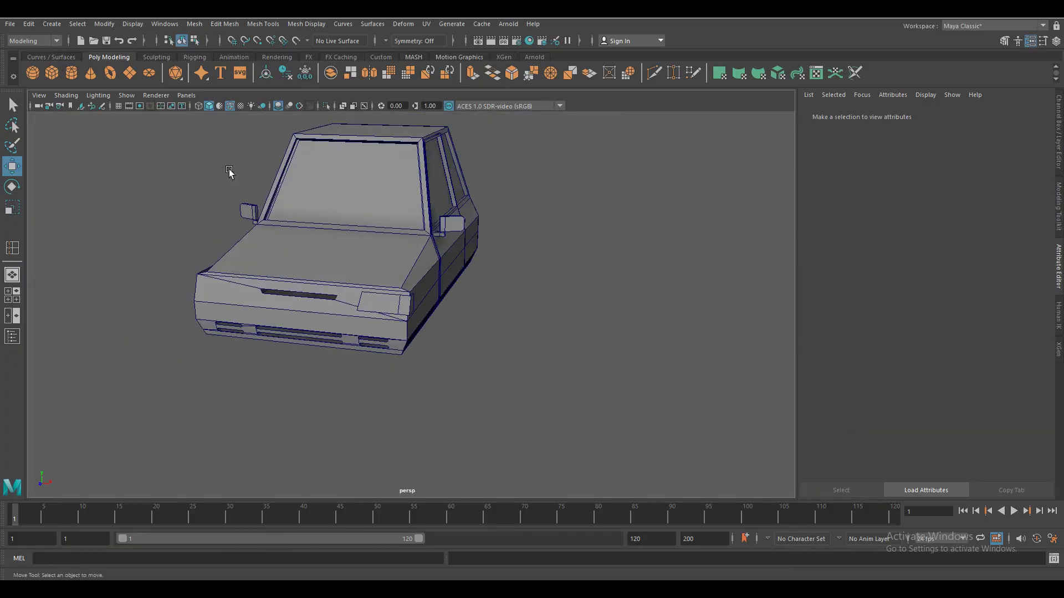
mouse_move(230, 171)
left_mouse_down("alt")
mouse_move(440, 420)
mouse_move(394, 434)
mouse_move(361, 380)
left_mouse_up("alt")
scroll(338, 425, "up", 5)
scroll(527, 387, "down", 5)
left_click_drag(527, 387, 554, 434, "alt")
scroll(554, 434, "up", 4)
left_click(441, 410)
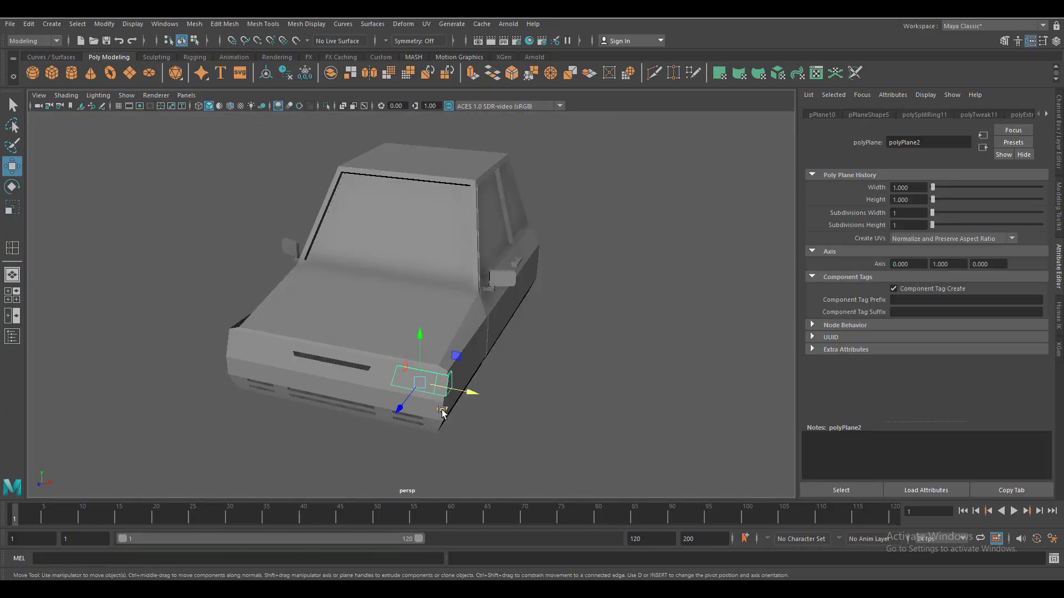
left_click(194, 24)
left_click(239, 173)
key("q")
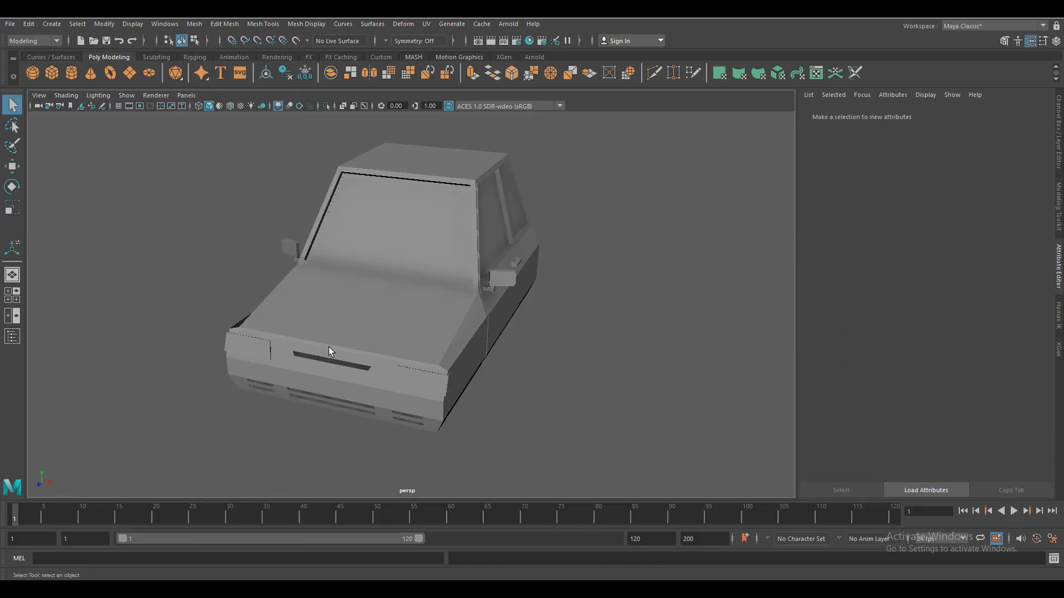
left_click_drag(328, 346, 396, 379, "alt")
mouse_move(451, 427)
left_mouse_down("alt")
mouse_move(332, 424)
mouse_move(411, 420)
left_mouse_up("alt")
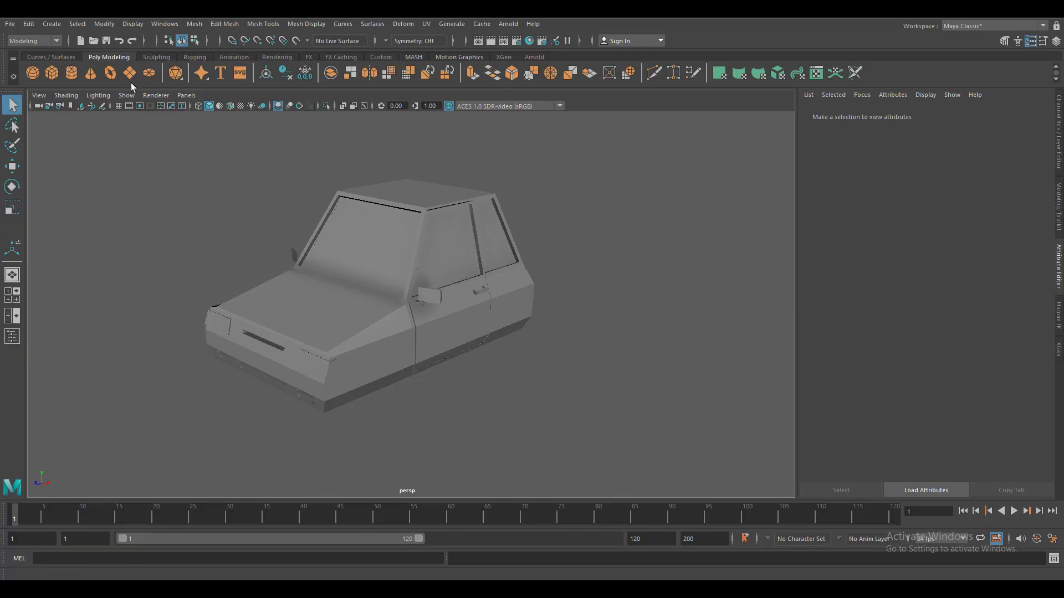
Move the plane up to the car's rear corner and rotate it upright
left_click(327, 403)
key("w")
left_click_drag(346, 323, 516, 274)
scroll(451, 373, "up", 3)
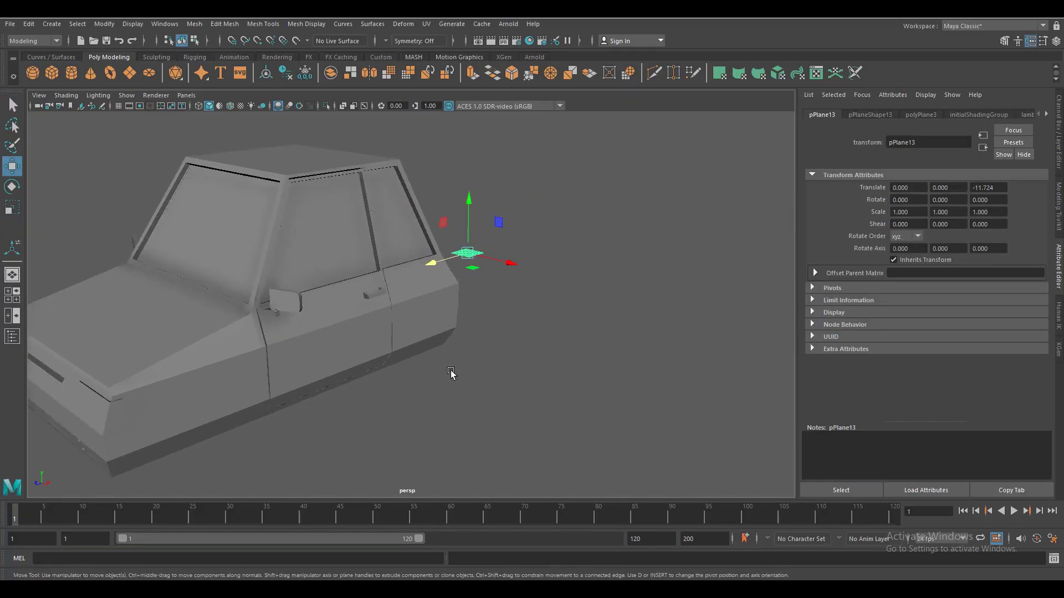
key("f")
key("e")
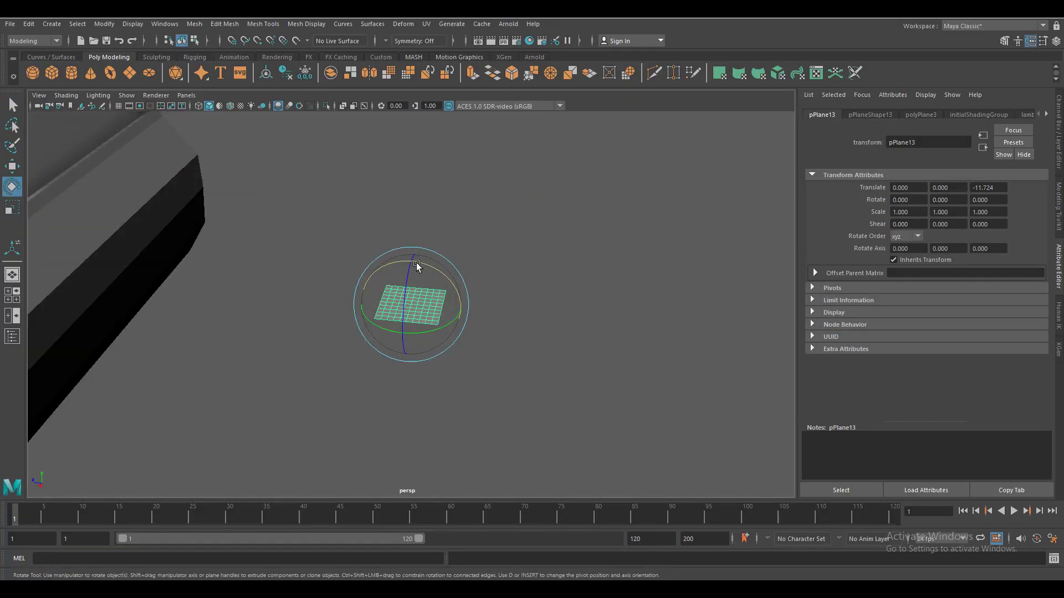
left_click_drag(417, 266, 460, 310)
left_click(870, 114)
left_click(921, 115)
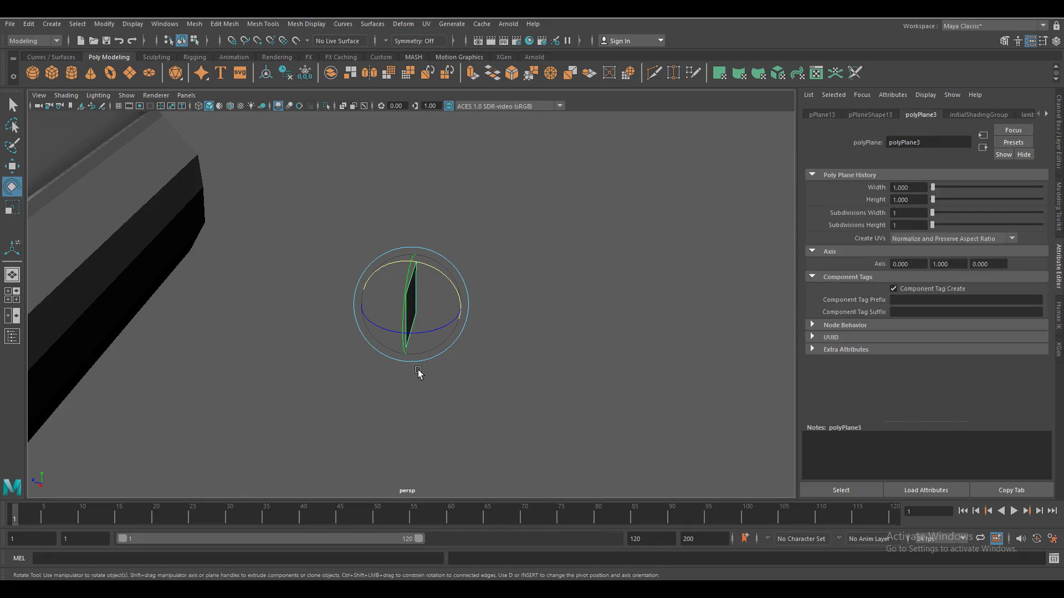
scroll(276, 302, "down", 3)
key("w")
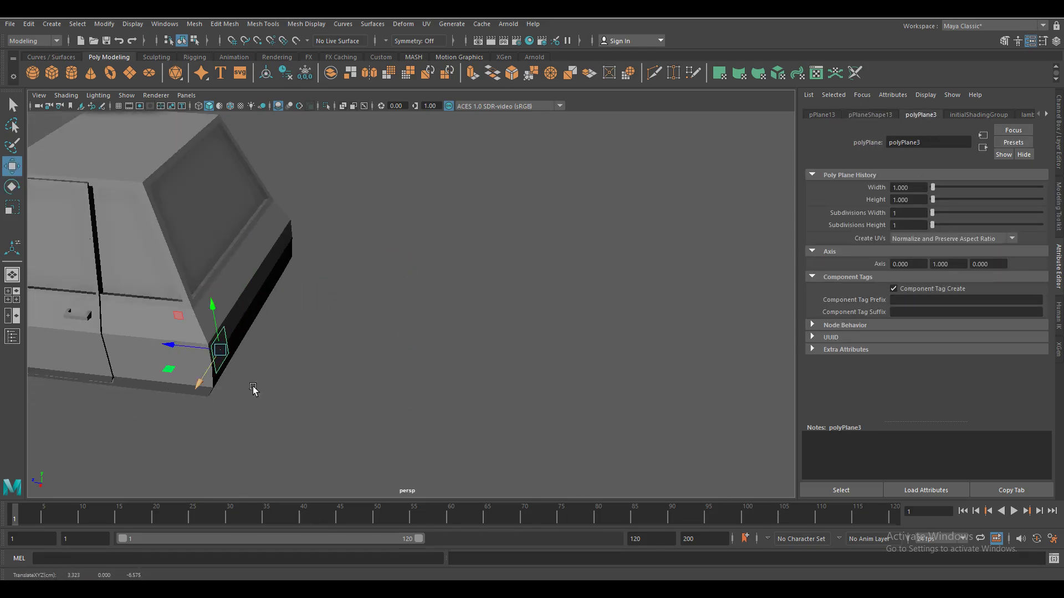
In the back view, raise the plane's bottom edge and pull in its right edge to tail-light size
left_click_drag(253, 390, 344, 373)
scroll(344, 373, "up", 3)
scroll(477, 373, "up", 4)
scroll(355, 332, "up", 3)
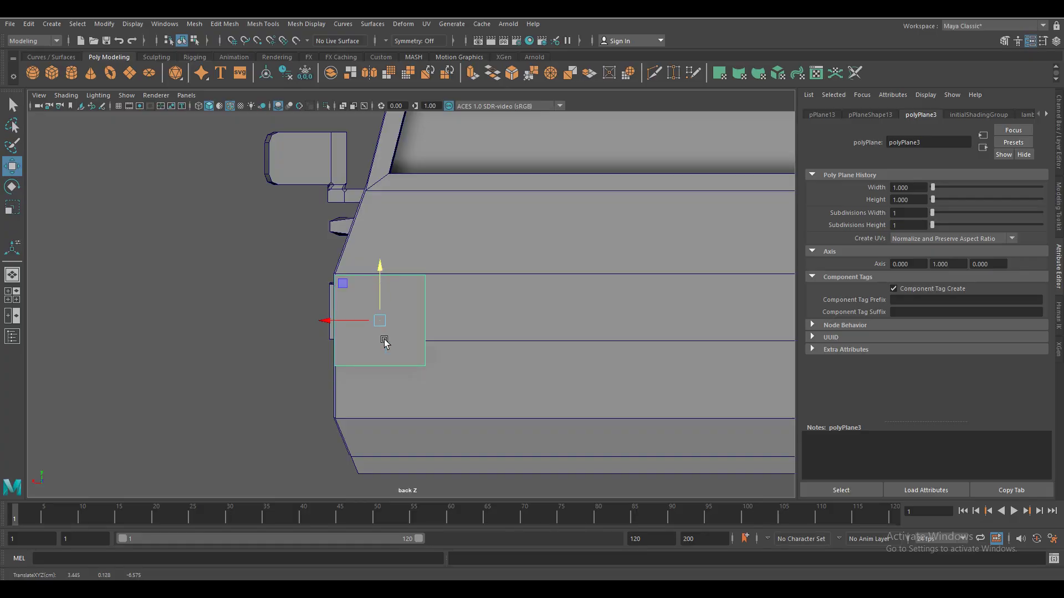
key("F9")
left_click_drag(299, 406, 438, 354)
left_click_drag(391, 318, 391, 295)
left_click_drag(422, 363, 490, 270)
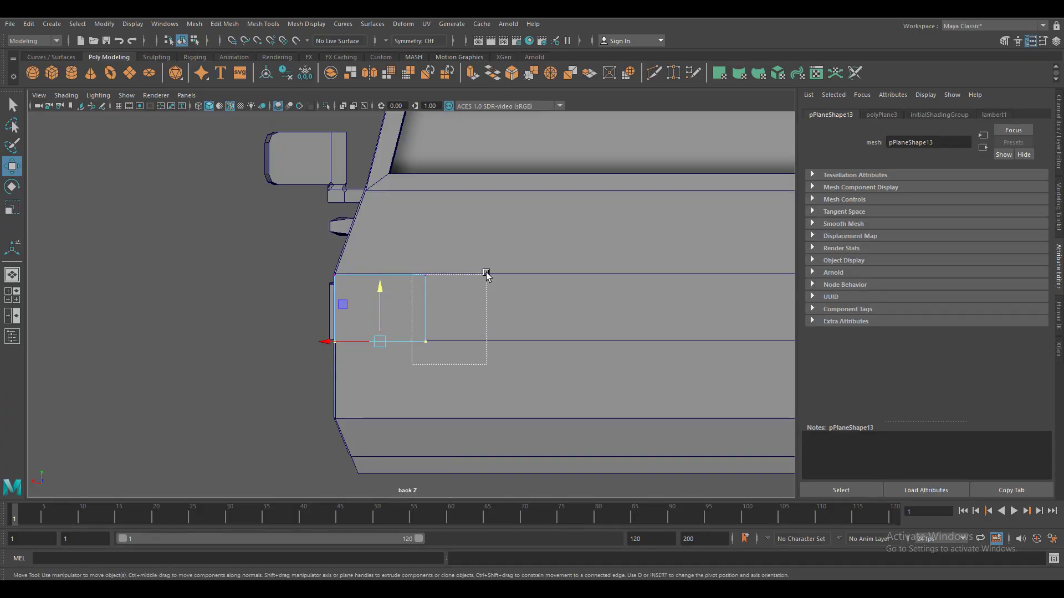
mouse_move(396, 311)
left_mouse_down()
mouse_move(384, 311)
mouse_move(349, 364)
mouse_move(506, 404)
mouse_move(257, 259)
left_mouse_up()
key("F8")
Extrude the plane's corner edge so the tail light wraps around the rear corner
left_click(333, 205)
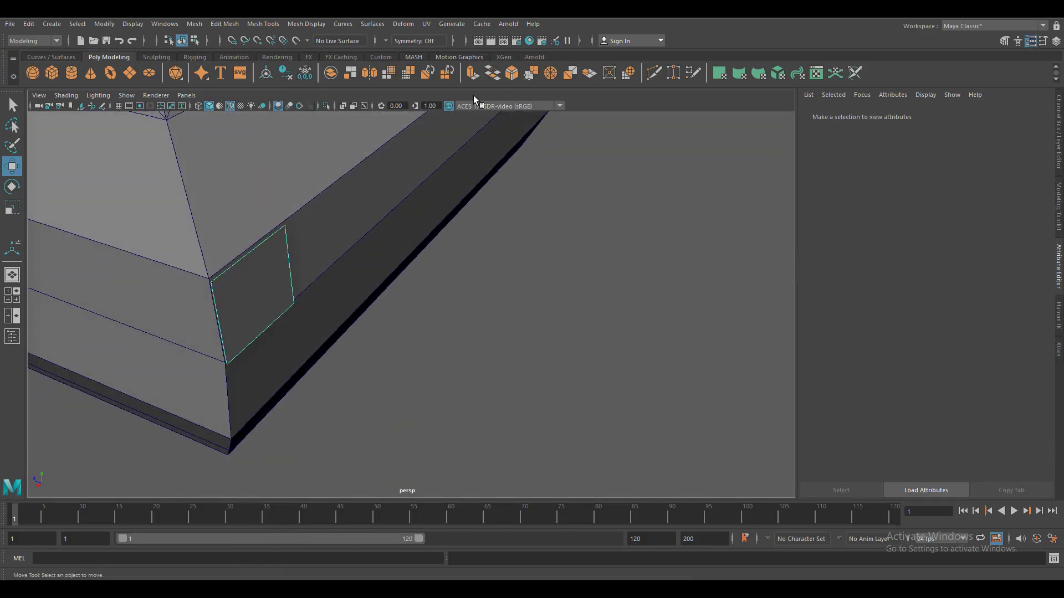
left_click(224, 308)
key("ctrl+e")
left_click_drag(245, 335, 236, 333)
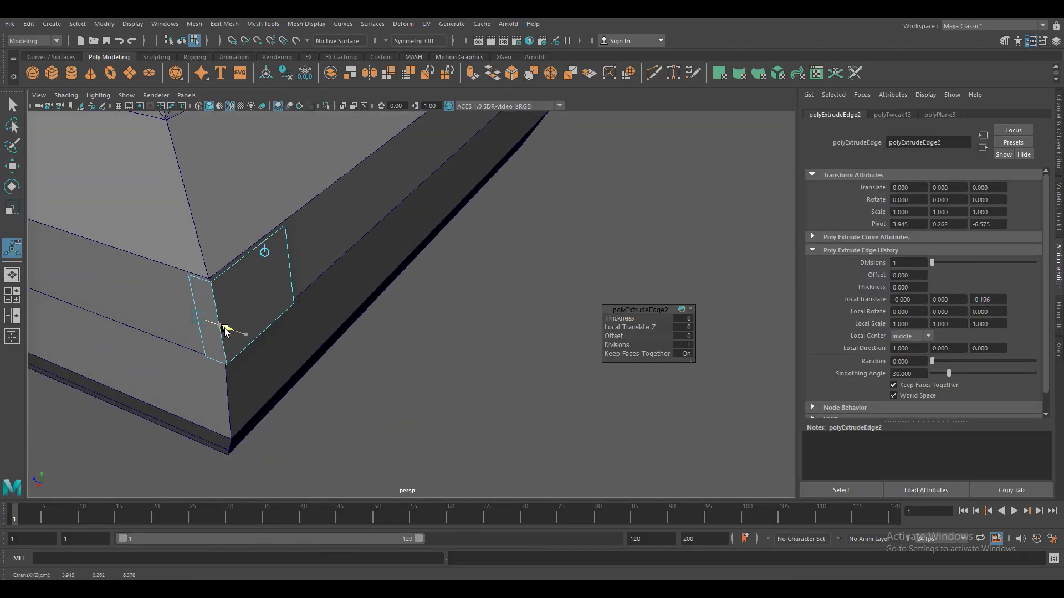
key("q")
key("F8")
left_click_drag(422, 342, 439, 311)
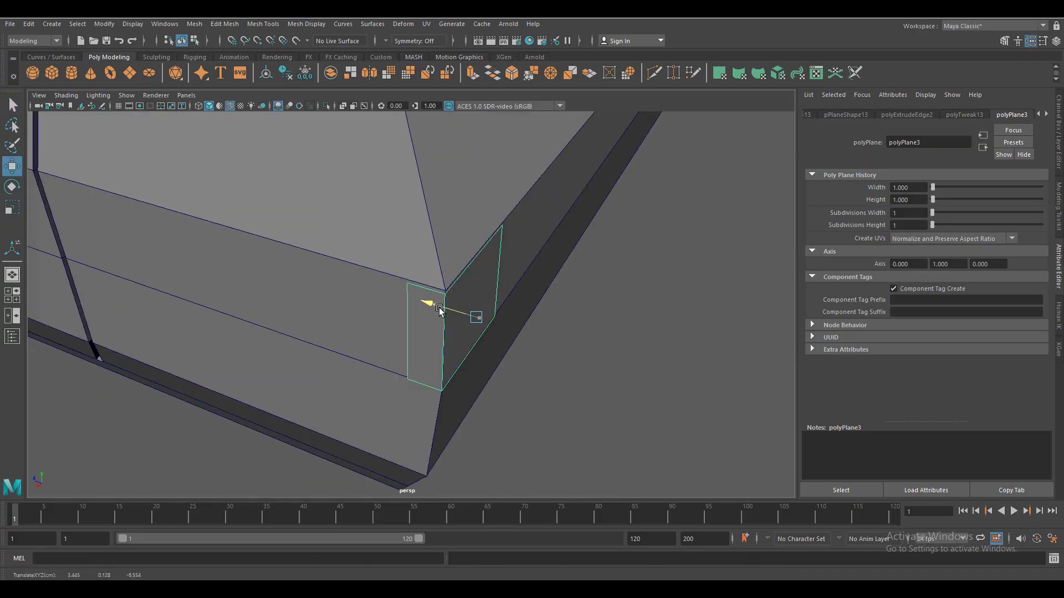
Extrude the tail-light faces with a 0.05 thickness
left_click(473, 78)
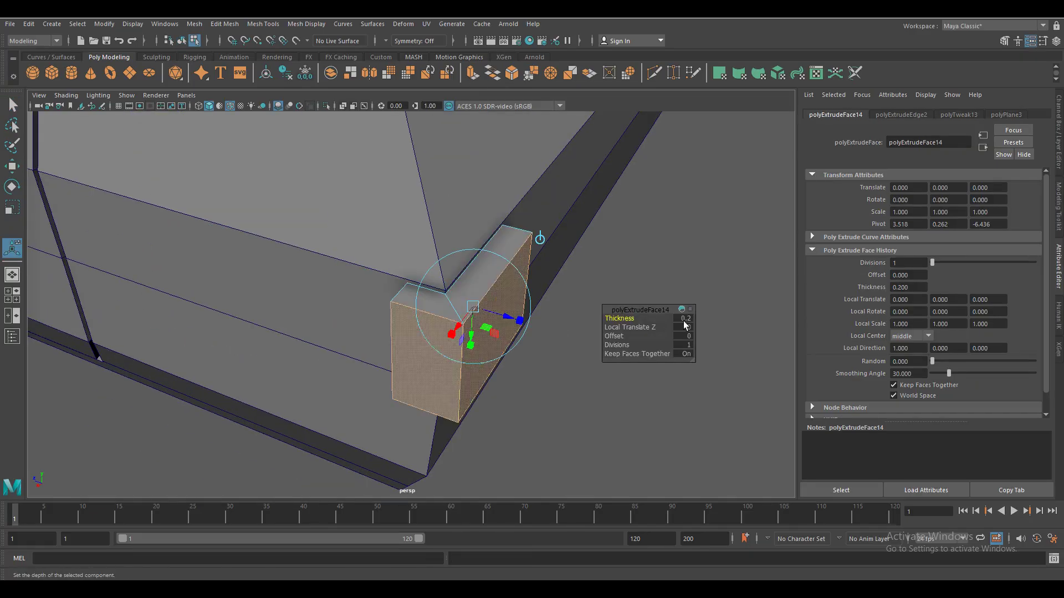
type(".05")
key("Return")
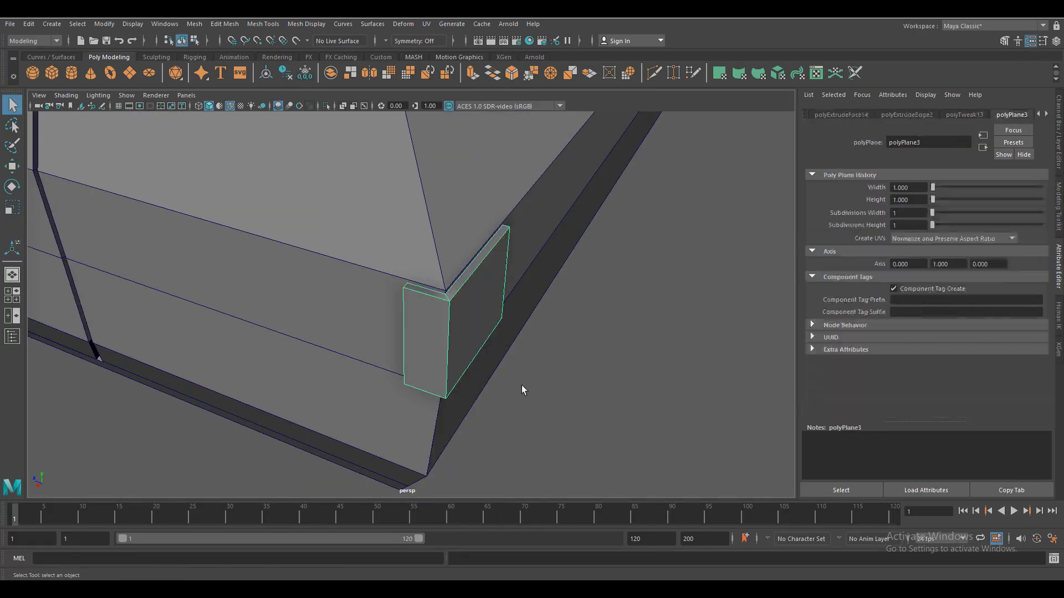
left_click(521, 385)
scroll(423, 383, "down", 5)
left_click_drag(423, 383, 348, 427, "alt")
scroll(368, 427, "up", 3)
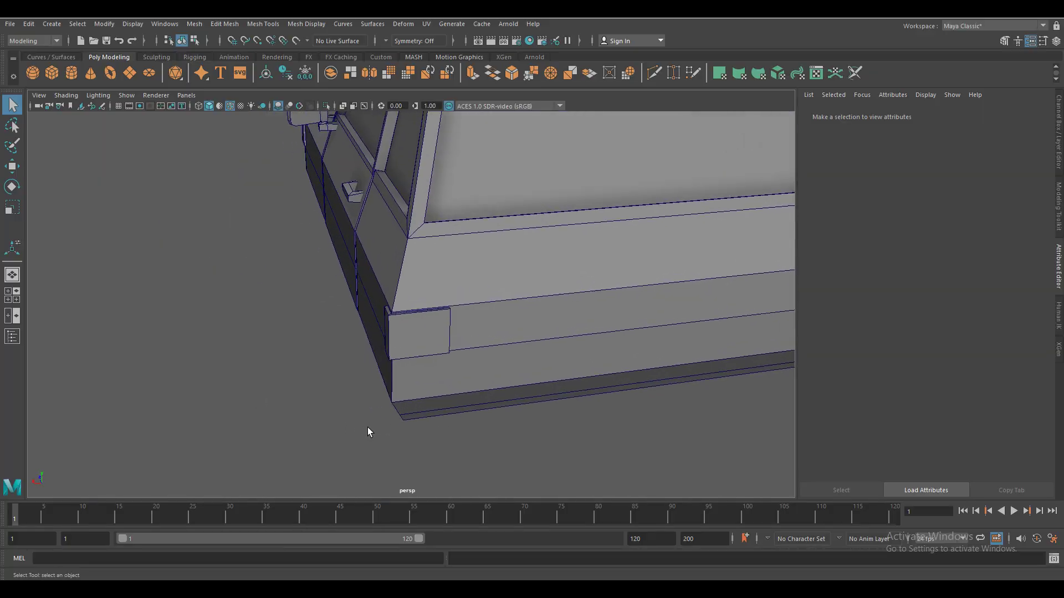
Insert edge loops across the tail light to split it into a small grid of faces
left_click(435, 345)
left_click(262, 24)
left_click(295, 107)
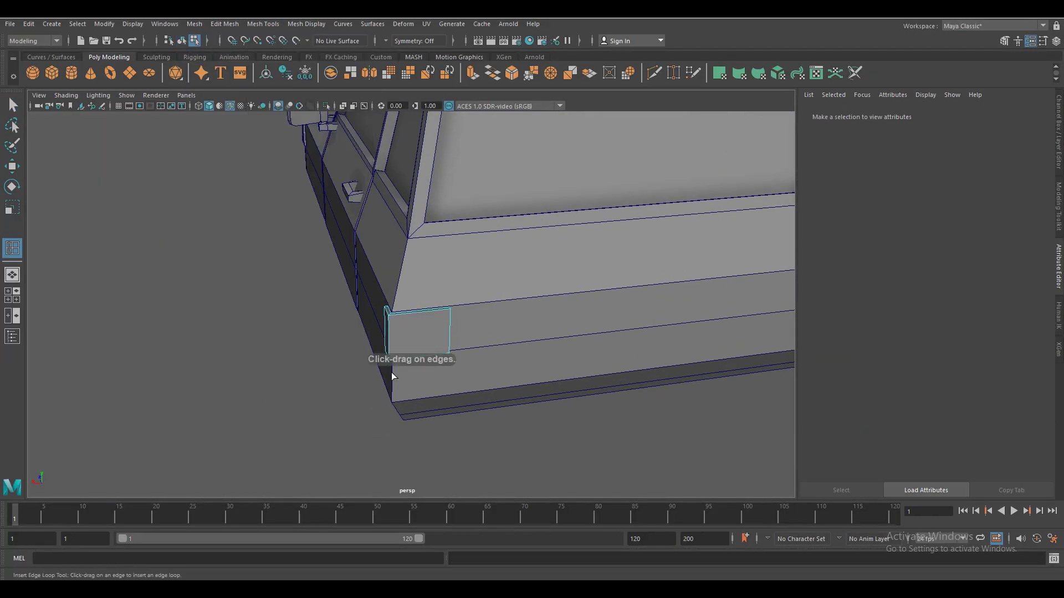
left_click_drag(391, 373, 423, 287, "alt")
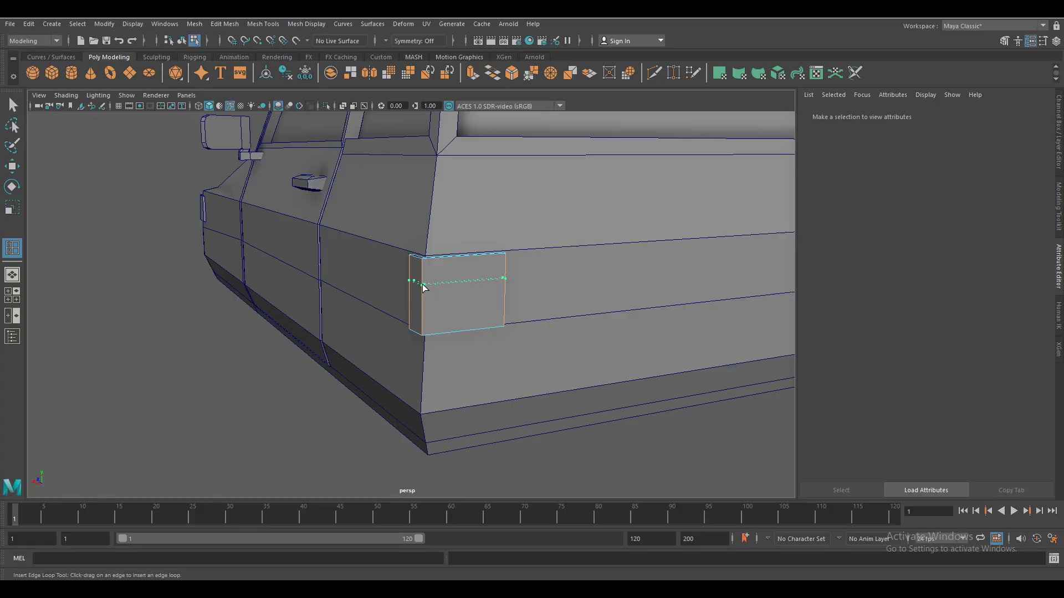
left_click(422, 302)
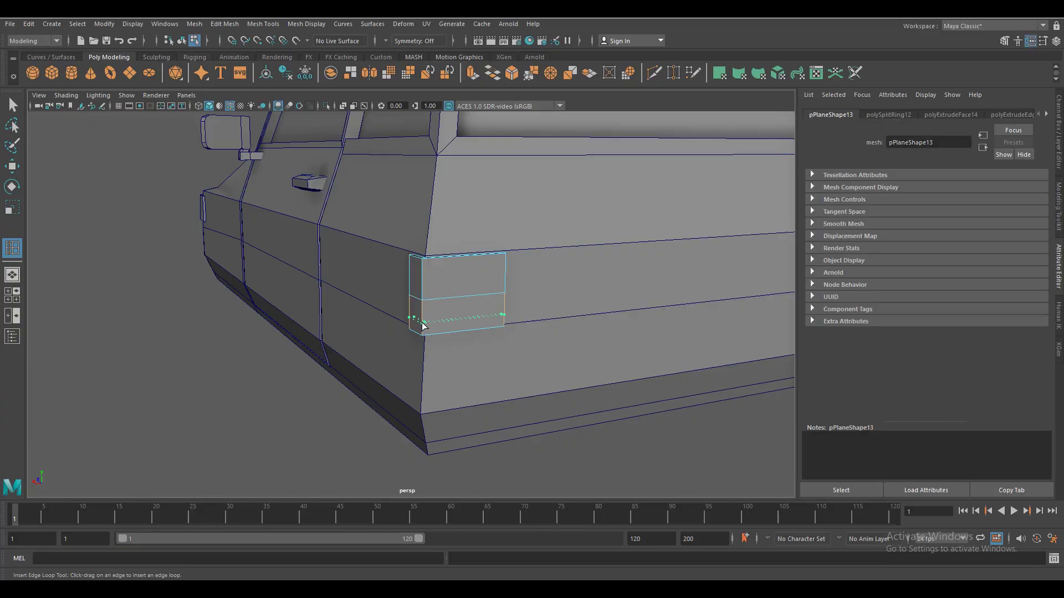
left_click_drag(425, 331, 443, 342, "alt")
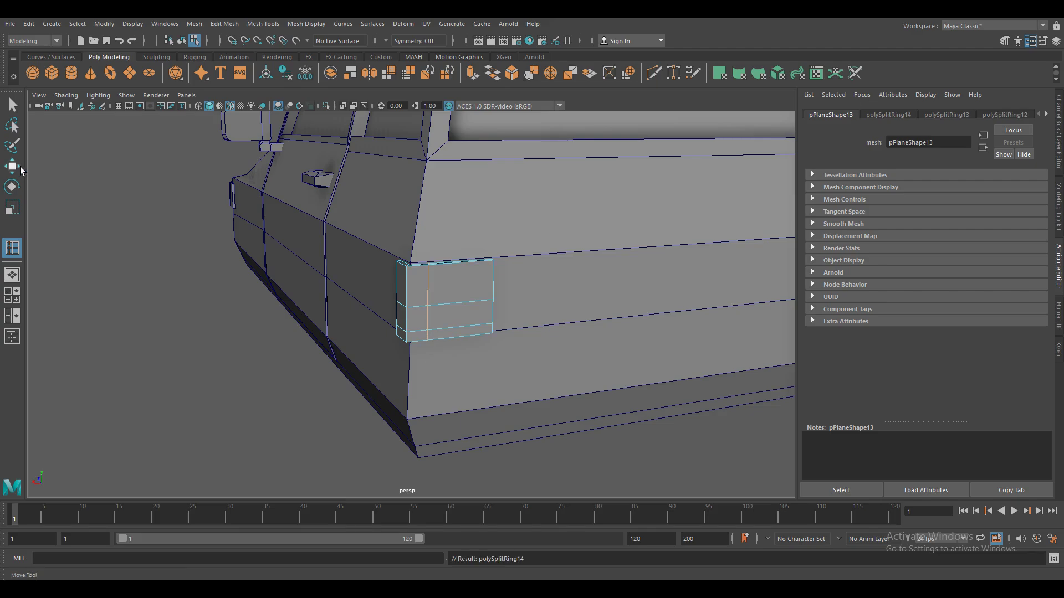
left_click(21, 168)
mouse_move(421, 311)
left_mouse_down("alt")
mouse_move(365, 310)
mouse_move(423, 356)
left_mouse_up("alt")
left_click(194, 24)
left_click(451, 364)
scroll(470, 403, "down", 5)
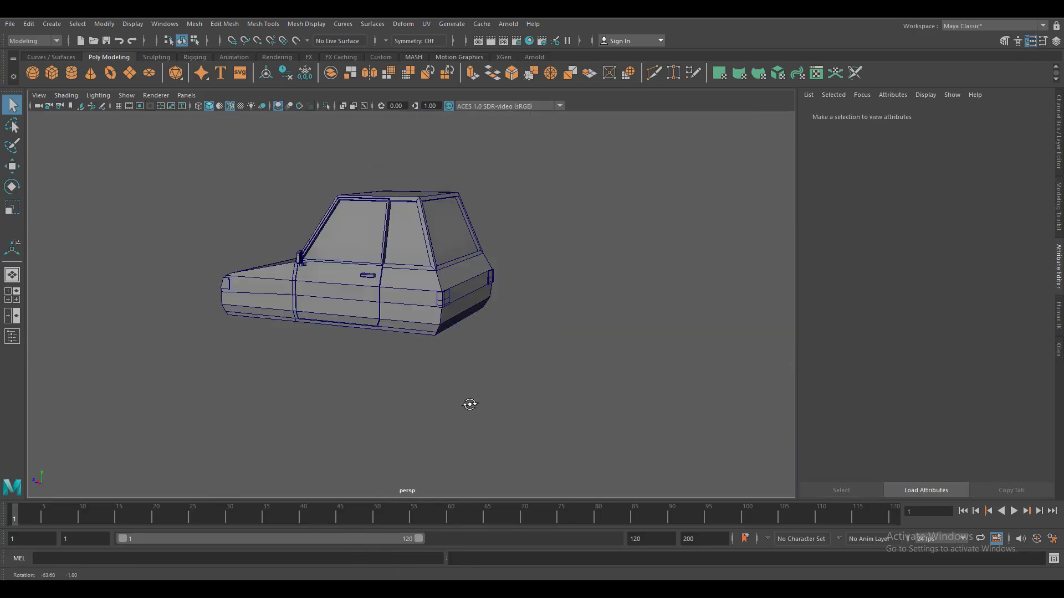
With the wireframe overlay hidden, create a cylinder beside the car and turn it onto its side
left_click(233, 105)
mouse_move(355, 311)
left_mouse_down("alt")
mouse_move(417, 314)
mouse_move(508, 432)
mouse_move(522, 428)
mouse_move(453, 324)
left_mouse_up("alt")
left_click(71, 72)
mouse_move(388, 333)
left_mouse_down("alt")
mouse_move(338, 327)
mouse_move(483, 404)
left_mouse_up("alt")
key("w")
key("e")
left_click_drag(494, 356, 526, 415)
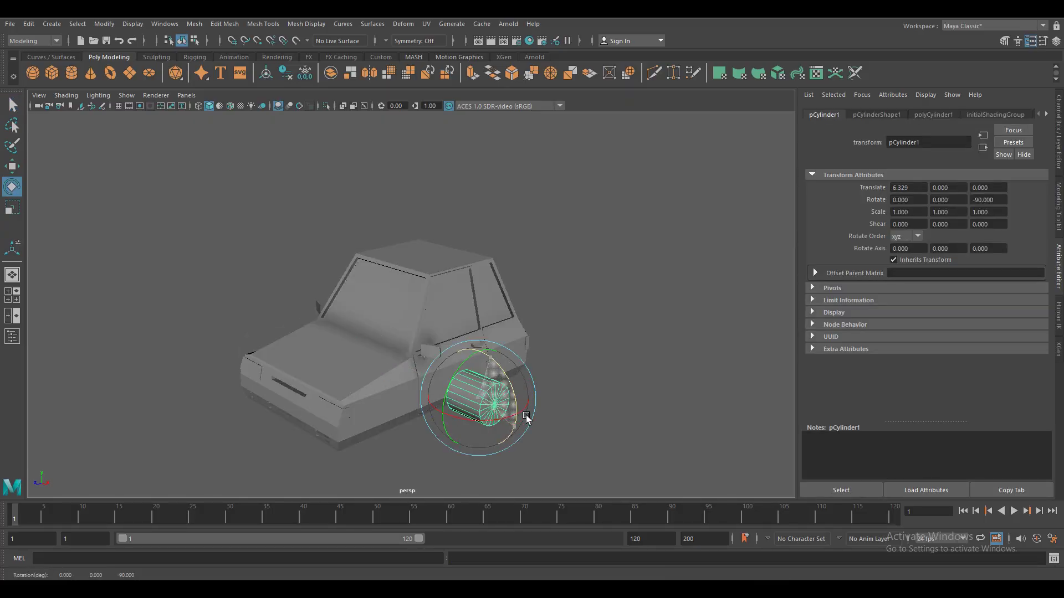
Set the cylinder's cap subdivisions to 0
left_click(933, 114)
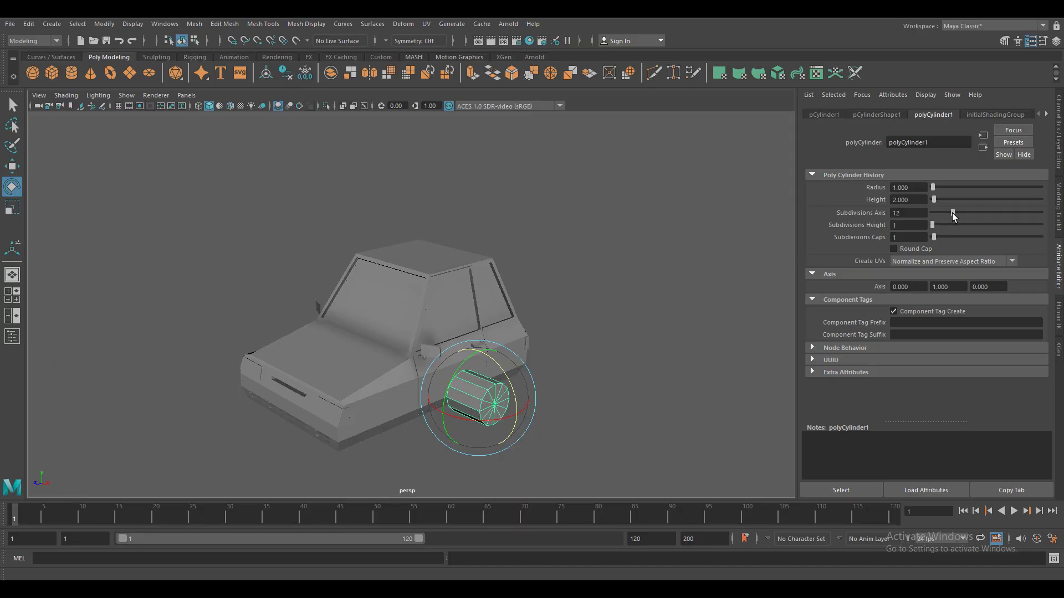
left_click_drag(934, 237, 924, 238)
key("w")
key("space")
In side view, line the cylinder up with the wheel spot and scale it to wheel size
left_click_drag(499, 372, 575, 415)
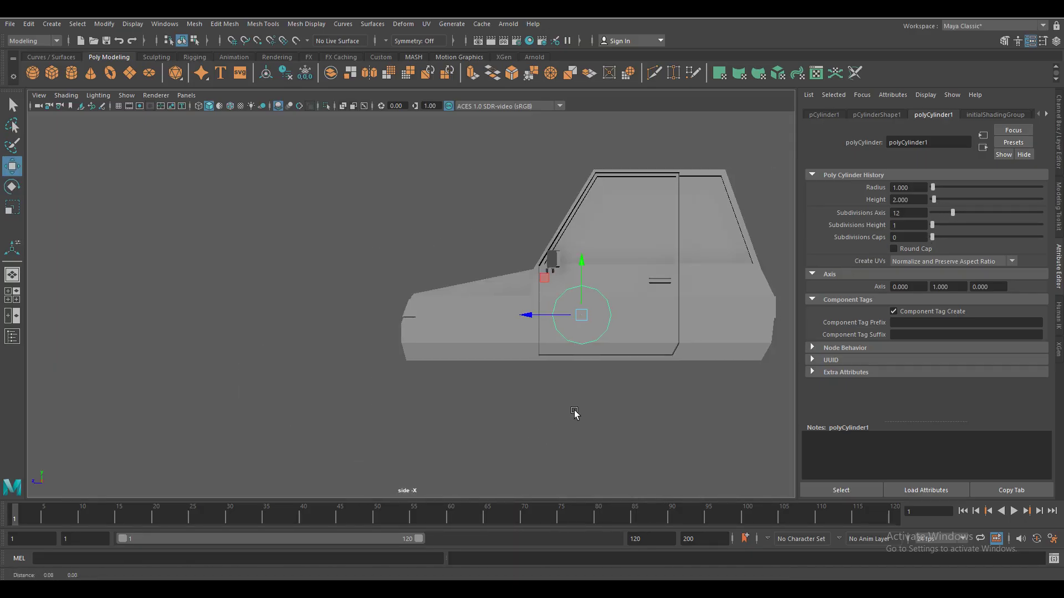
scroll(439, 328, "up", 1)
scroll(440, 328, "up", 3)
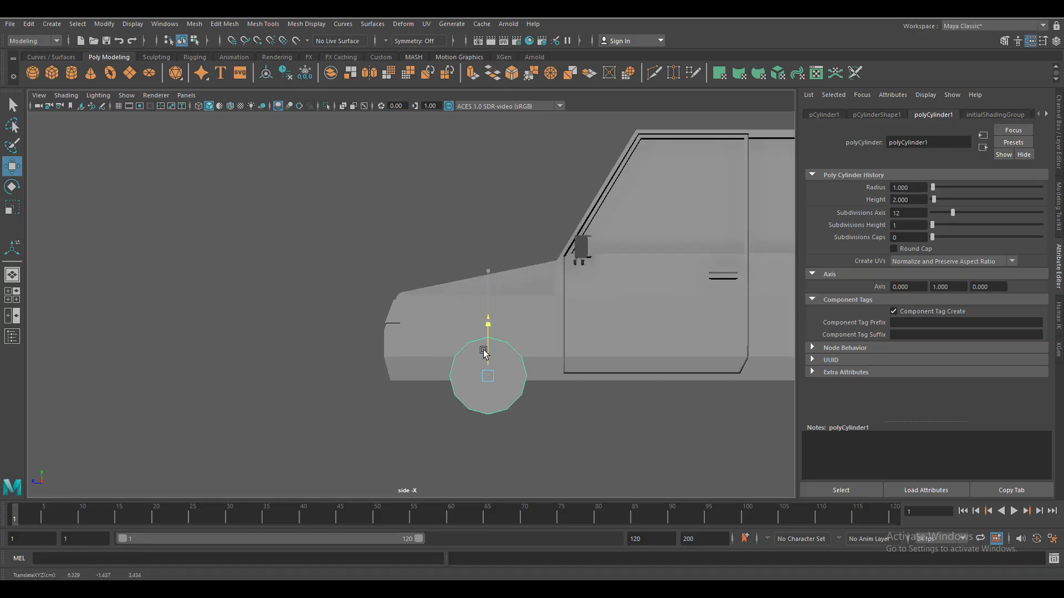
mouse_move(439, 381)
left_mouse_down()
mouse_move(418, 383)
mouse_move(495, 390)
left_mouse_up()
key("r")
scroll(495, 390, "down", 5)
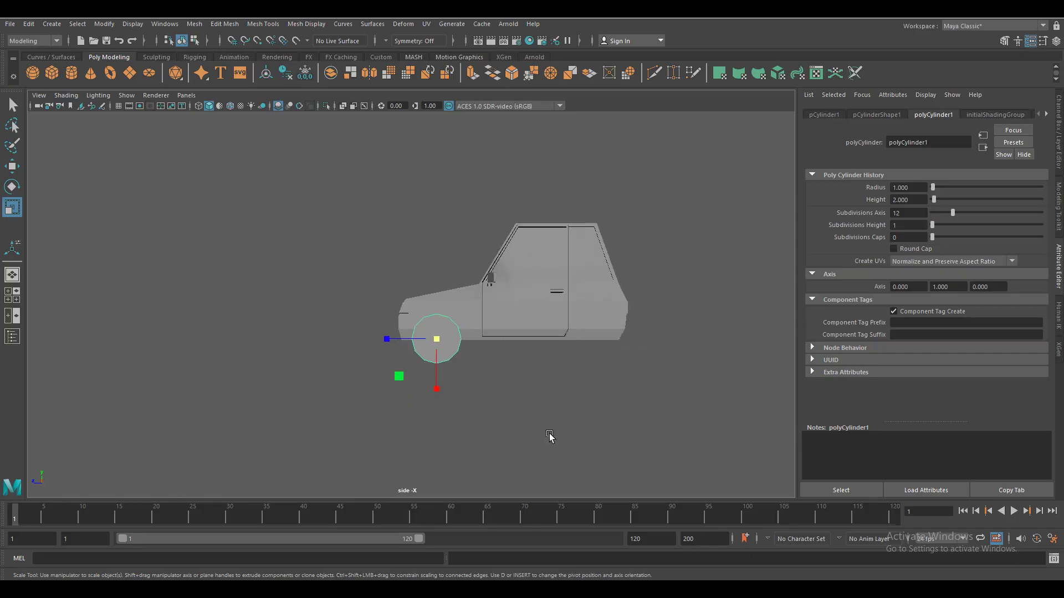
left_click(506, 427)
left_click_drag(506, 427, 433, 423)
Place the wheel cylinders at the rear and front wheel positions under the car
key("w")
scroll(498, 432, "down", 2)
left_click(410, 405)
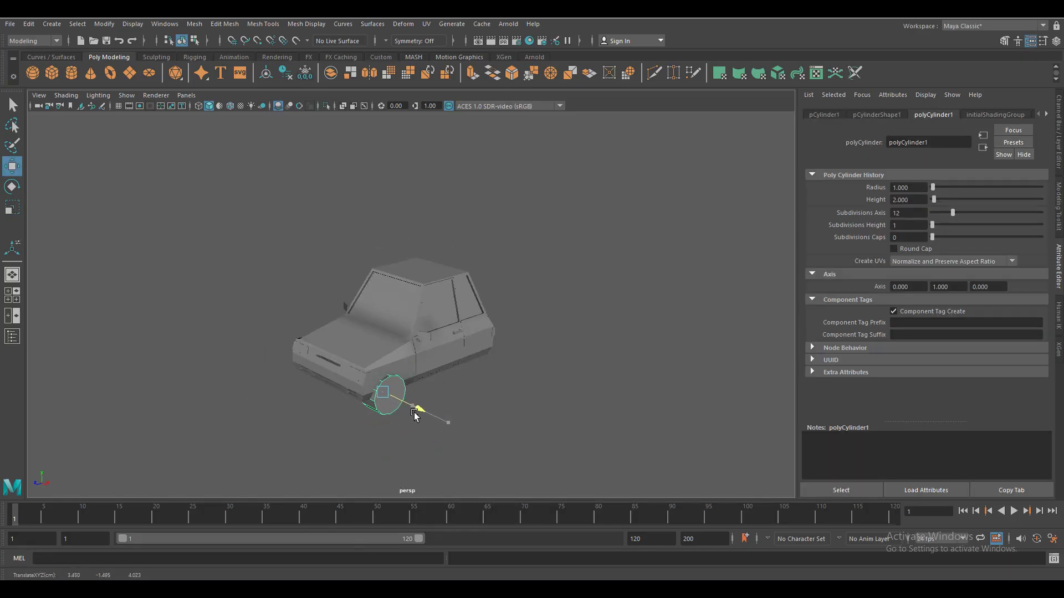
left_click(497, 441)
mouse_move(497, 442)
left_mouse_down("alt")
mouse_move(459, 430)
mouse_move(485, 432)
left_mouse_up("alt")
scroll(484, 432, "up", 3)
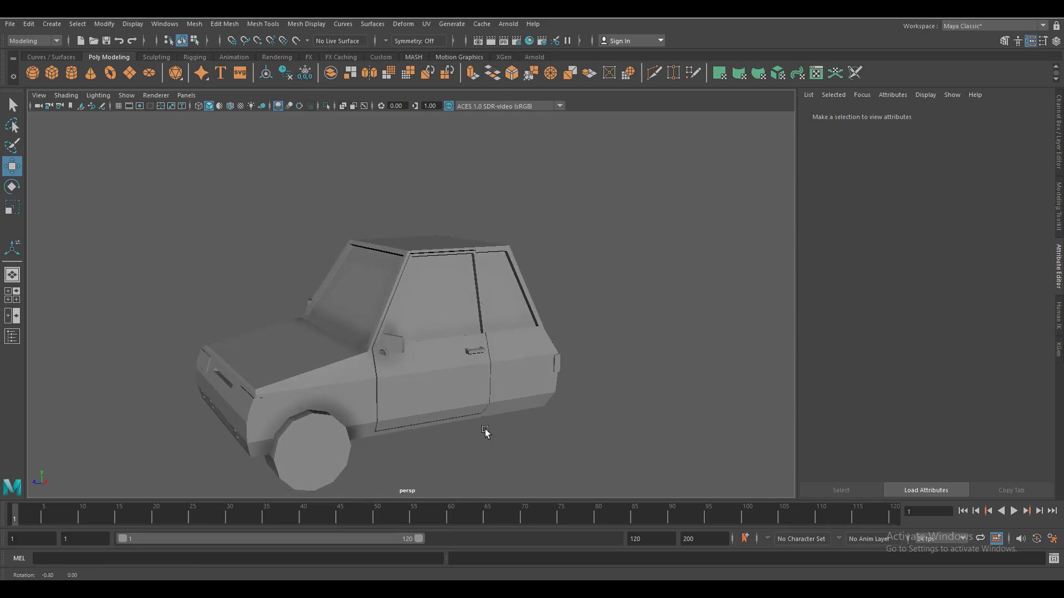
left_click(319, 451)
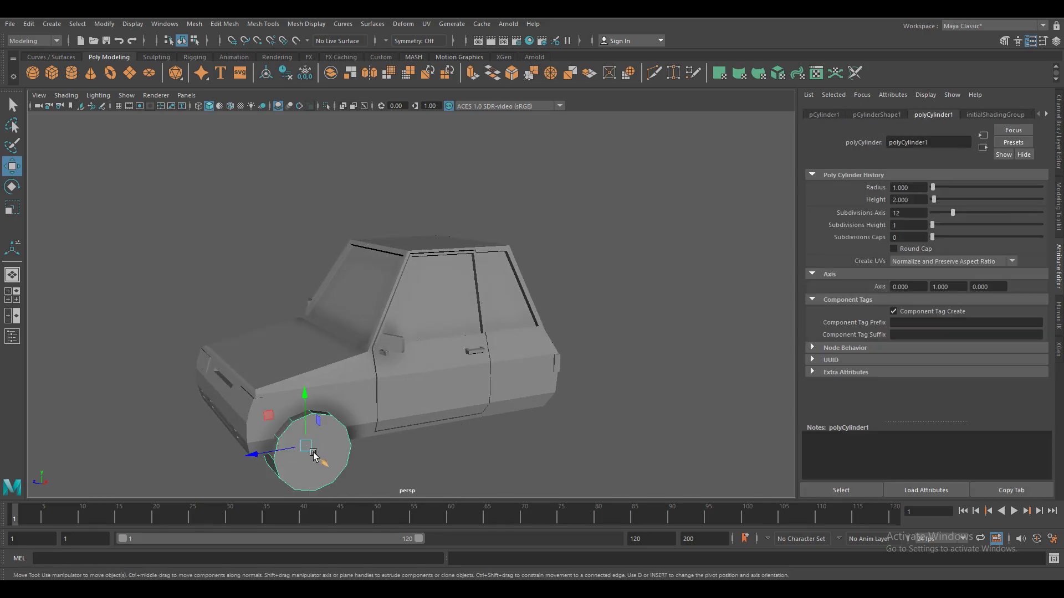
mouse_move(318, 452)
left_mouse_down()
mouse_move(490, 455)
mouse_move(434, 439)
mouse_move(438, 414)
mouse_move(438, 437)
left_mouse_up()
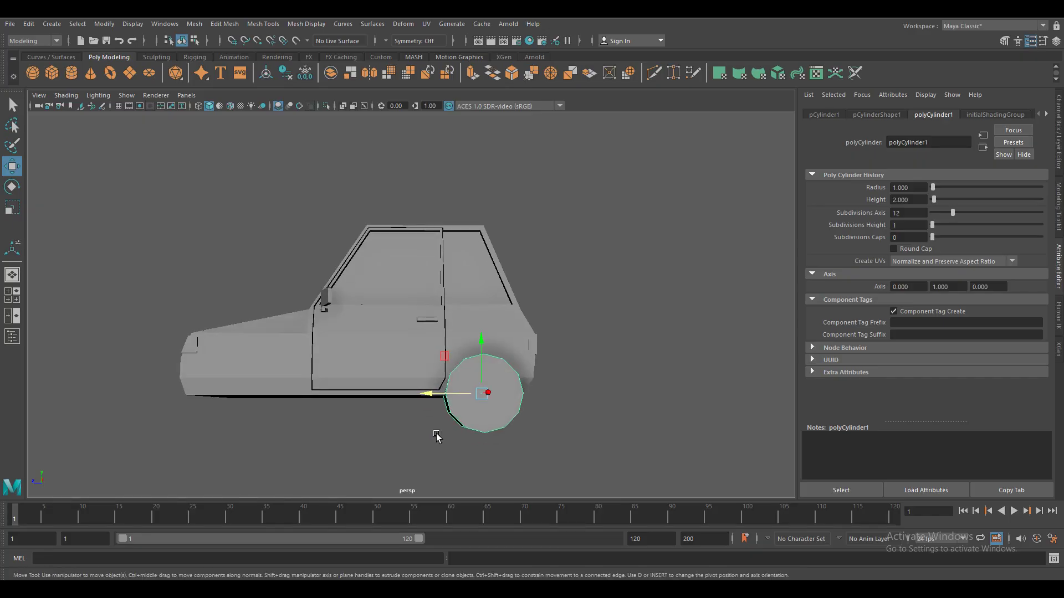
left_click_drag(482, 378, 489, 478)
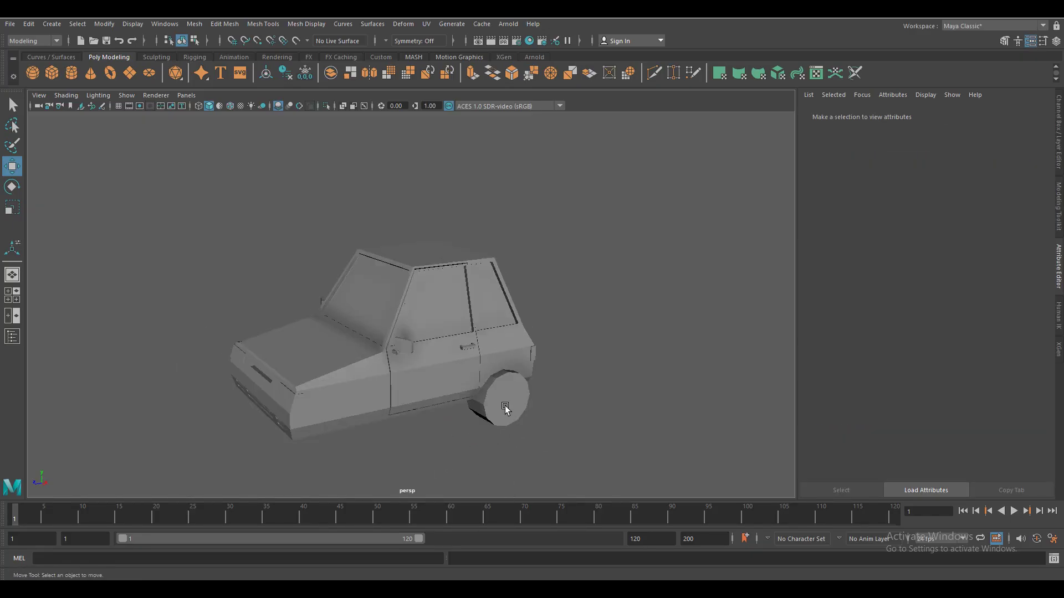
left_click_drag(569, 372, 389, 379)
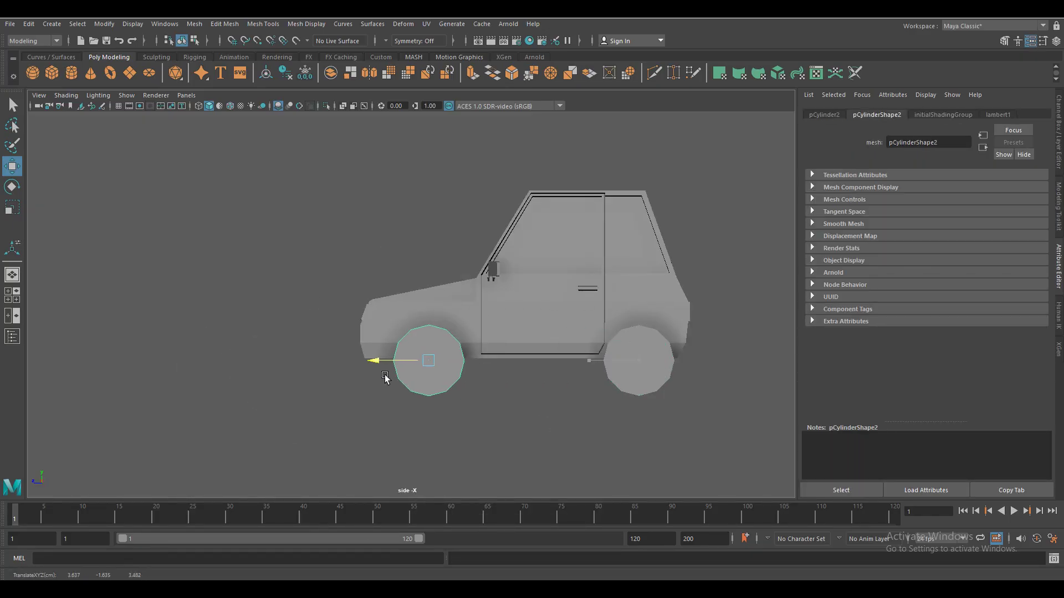
left_click_drag(313, 273, 375, 380)
Combine the car body pieces into one mesh and select its front-end vertices
left_click(195, 24)
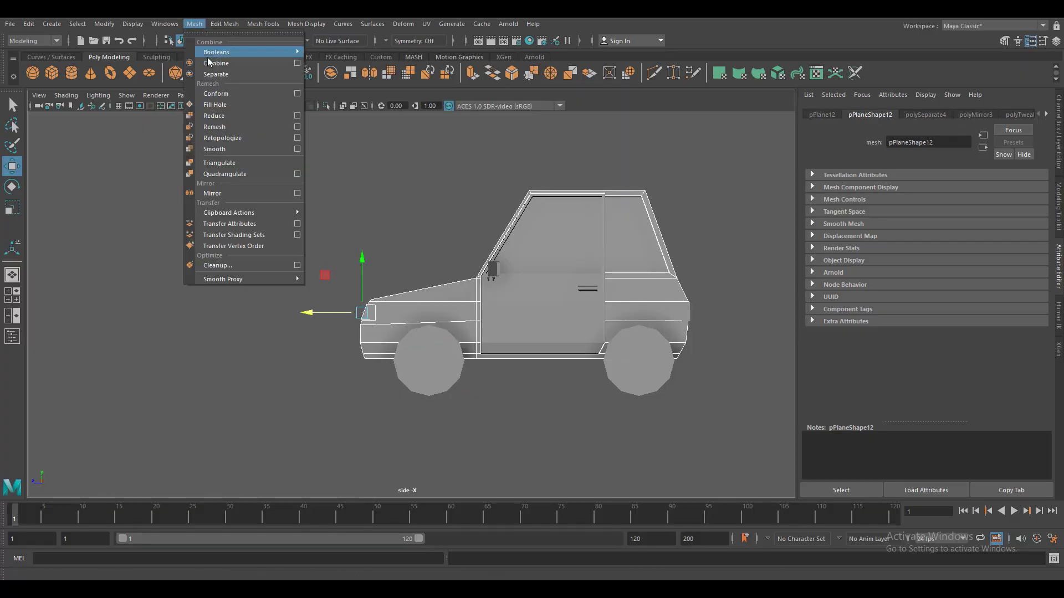
left_click(210, 59)
right_click_drag(399, 309, 292, 234)
left_click_drag(427, 468, 427, 467)
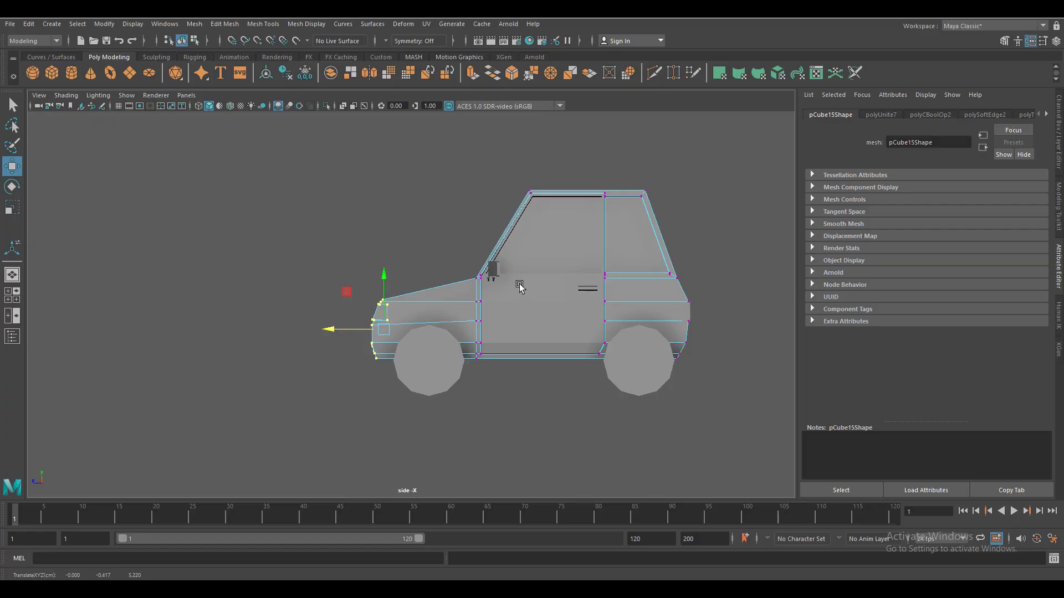
right_click_drag(440, 288, 499, 273)
Shift the roof vertices slightly to reshape the roof
left_click(574, 325)
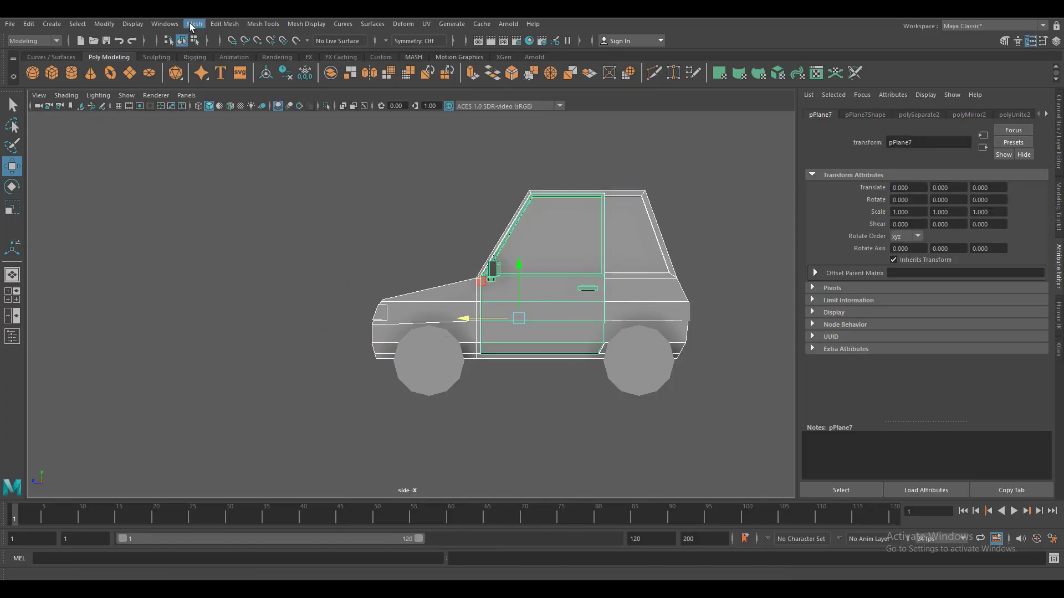
right_click_drag(288, 161, 287, 128)
left_click_drag(399, 138, 648, 211)
left_click_drag(589, 176, 589, 183)
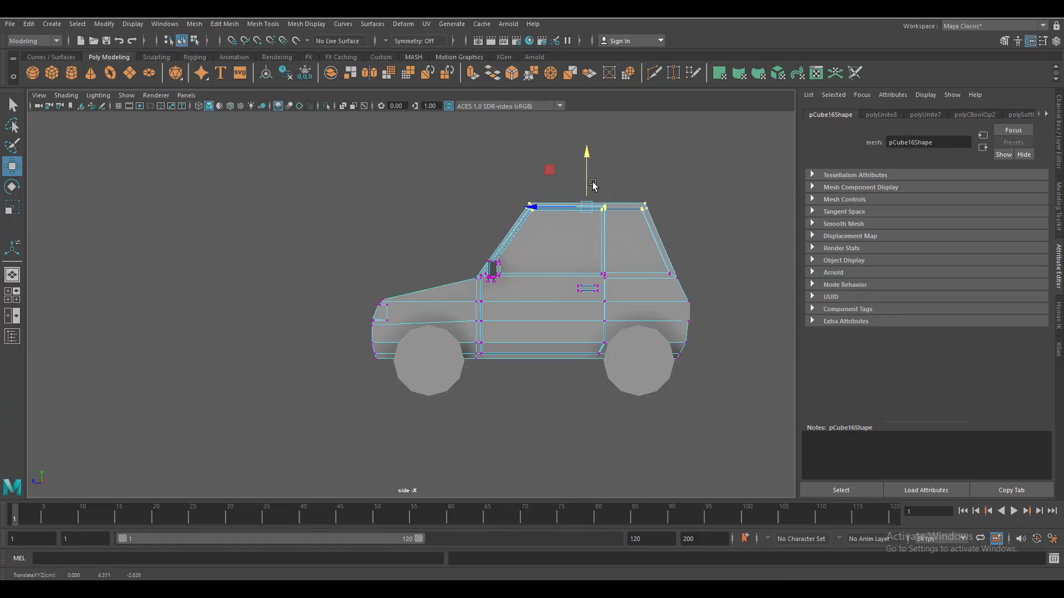
key("F8")
mouse_move(462, 415)
left_mouse_down("alt")
mouse_move(483, 368)
mouse_move(517, 408)
mouse_move(578, 371)
left_mouse_up("alt")
left_click(549, 407)
Place wheel copies on the car's opposite side and duplicate a spare wheel cylinder
middle_click_drag(578, 371, 553, 361)
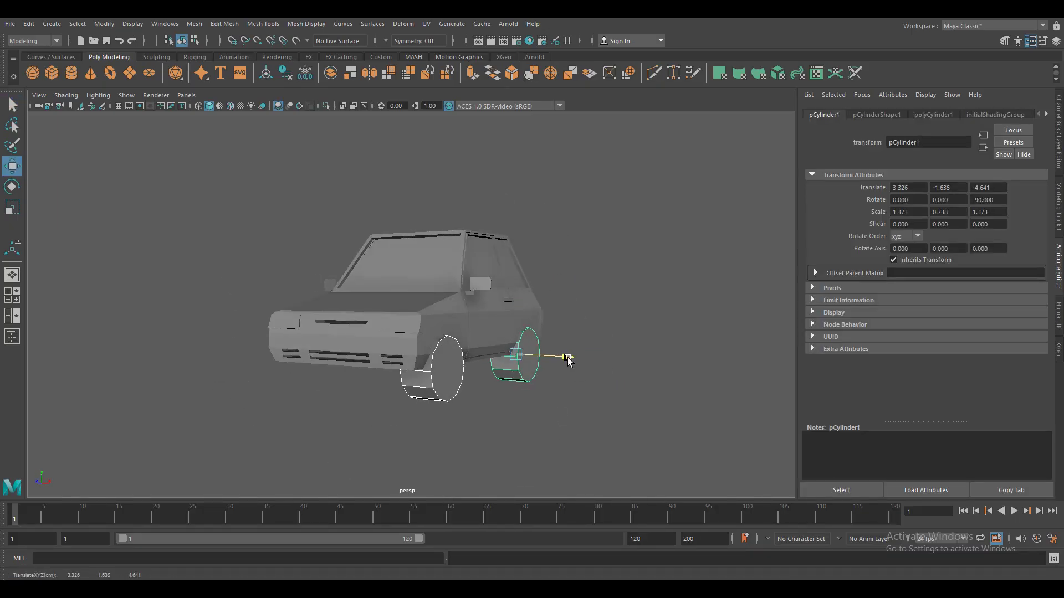
mouse_move(553, 361)
left_mouse_down("alt")
mouse_move(535, 434)
mouse_move(549, 404)
mouse_move(596, 377)
mouse_move(555, 408)
left_mouse_up("alt")
right_click_drag(556, 408, 562, 417, "alt")
left_click_drag(561, 417, 575, 413, "alt")
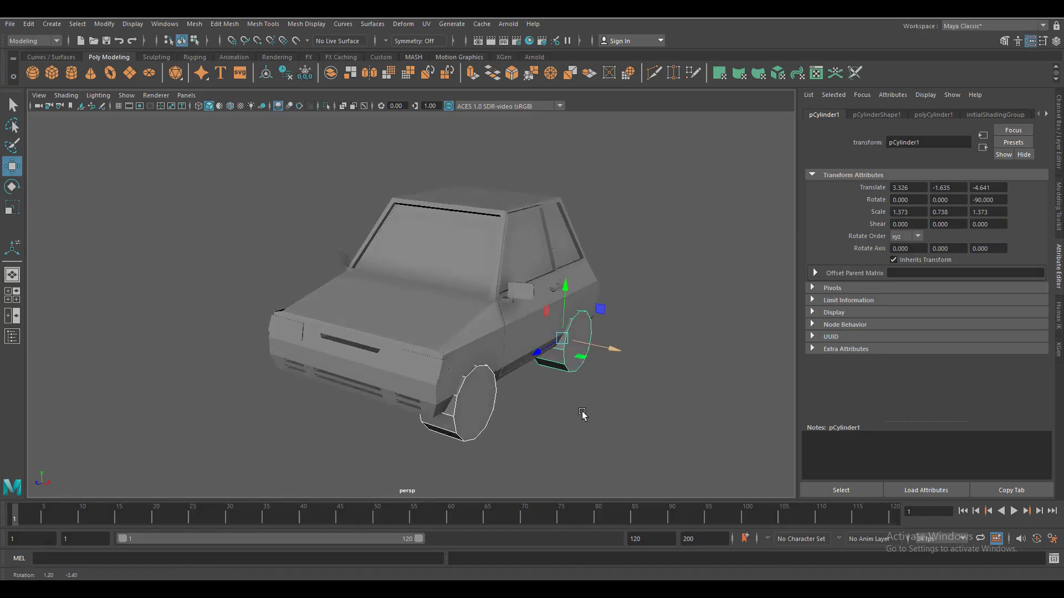
mouse_move(614, 350)
left_mouse_down("alt")
mouse_move(442, 398)
mouse_move(517, 407)
mouse_move(514, 440)
mouse_move(477, 430)
left_mouse_up("alt")
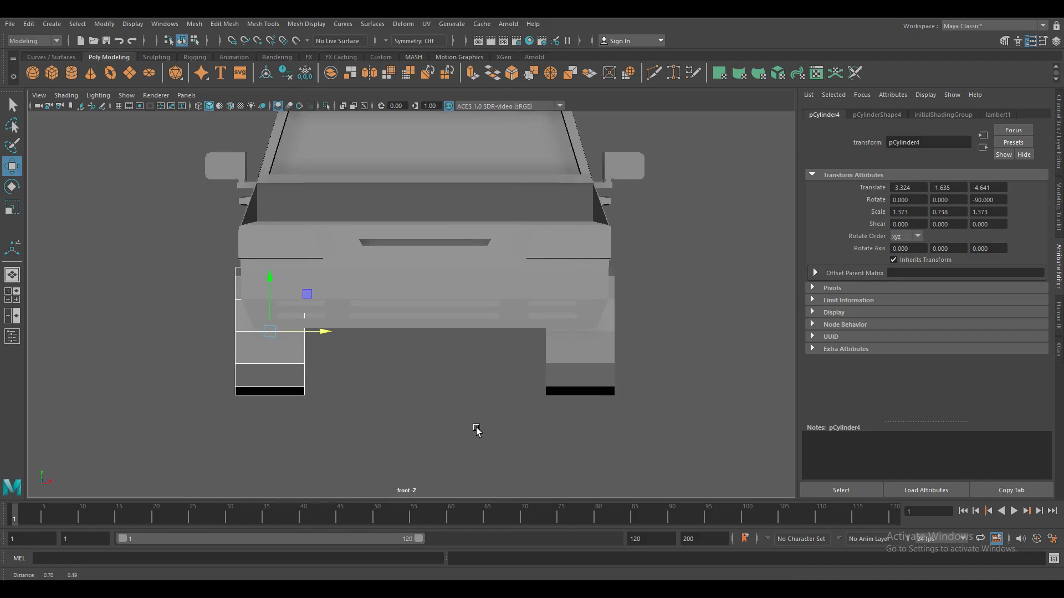
mouse_move(325, 332)
left_mouse_down()
mouse_move(441, 322)
mouse_move(523, 447)
left_mouse_up()
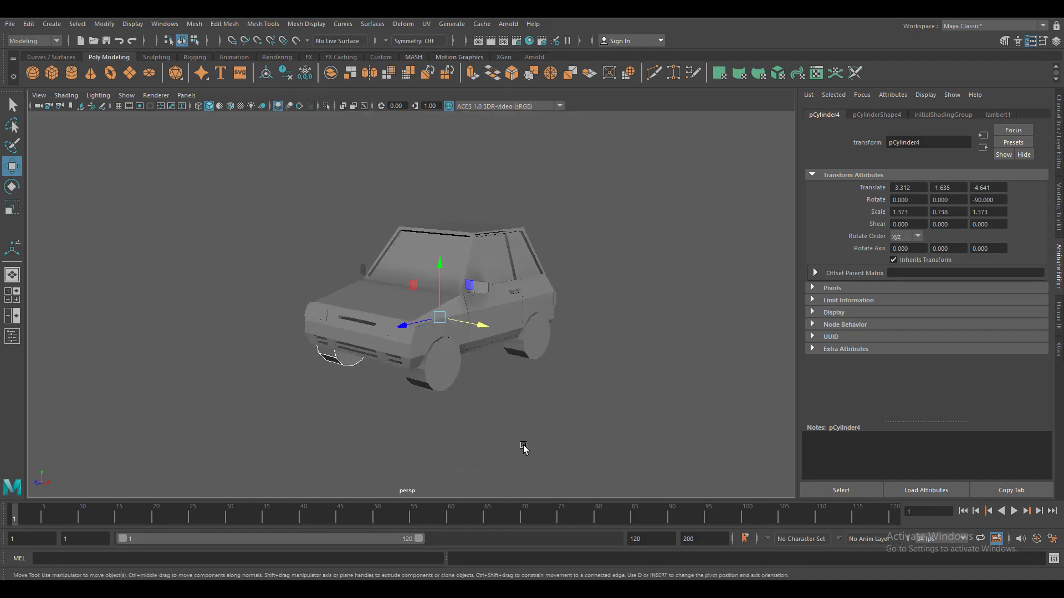
key("ctrl+d")
left_click_drag(471, 371, 671, 433)
Boolean-subtract the combined wheels from the car body to cut the wheel arches
left_click(440, 370)
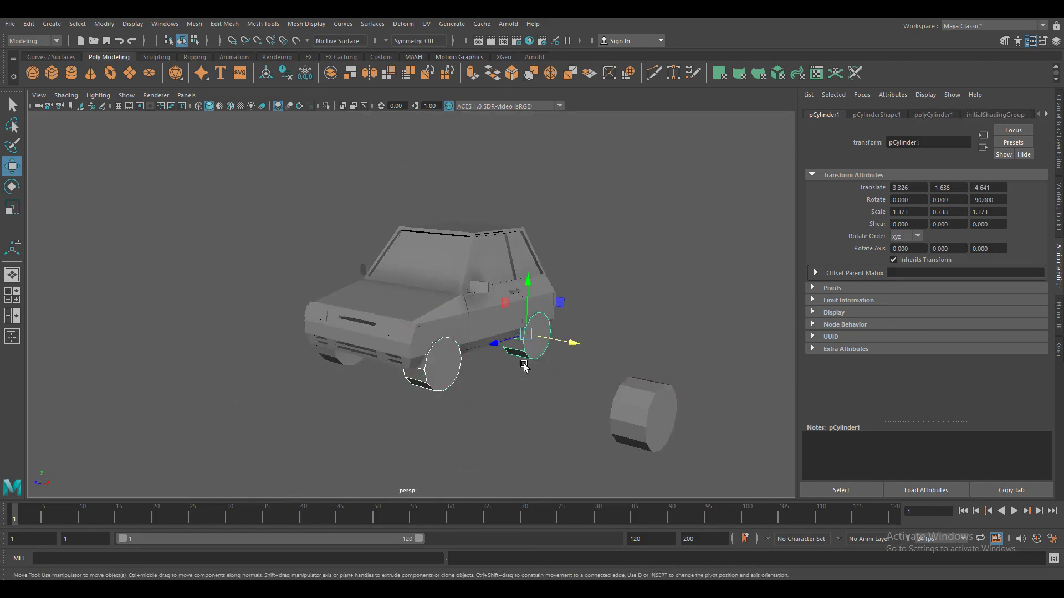
left_click_drag(440, 370, 388, 333, "alt")
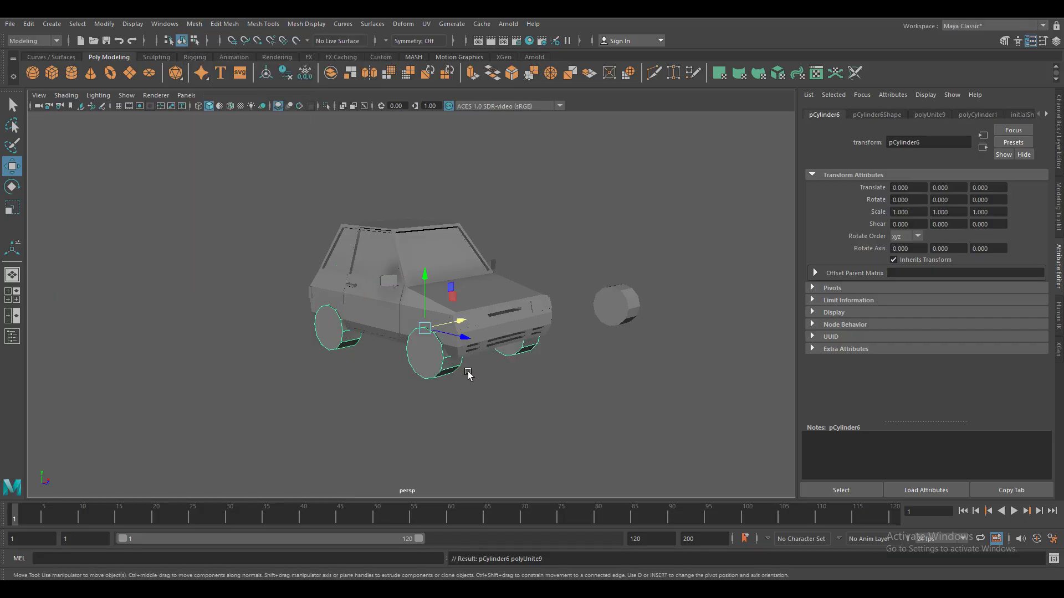
mouse_move(466, 373)
left_mouse_down("alt")
mouse_move(340, 368)
mouse_move(456, 298)
left_mouse_up("alt")
left_click(456, 298, "shift")
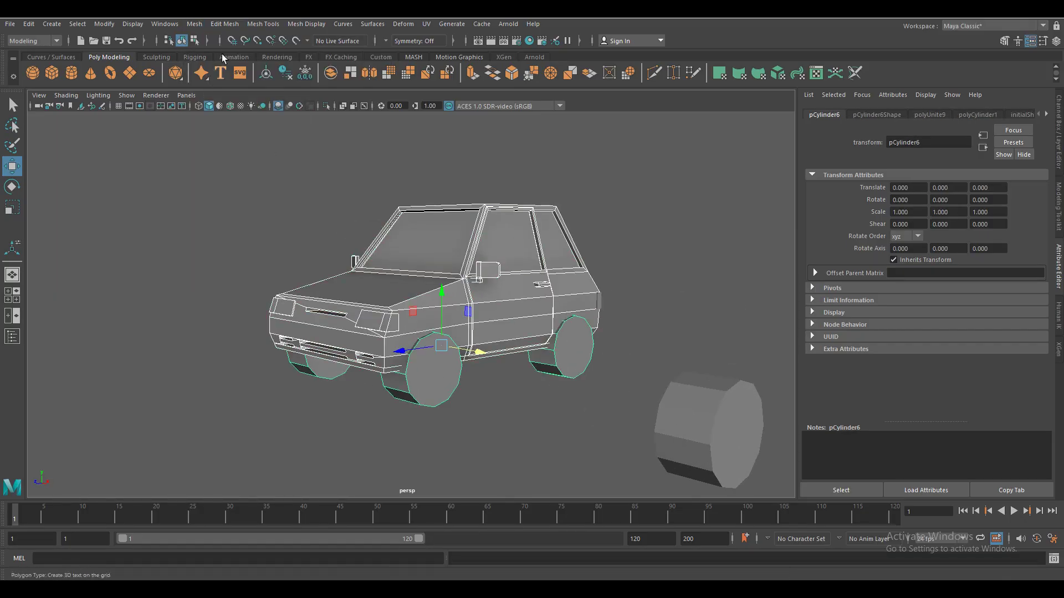
left_click(194, 24)
left_click(343, 61)
left_click(695, 273)
scroll(461, 380, "down", 3)
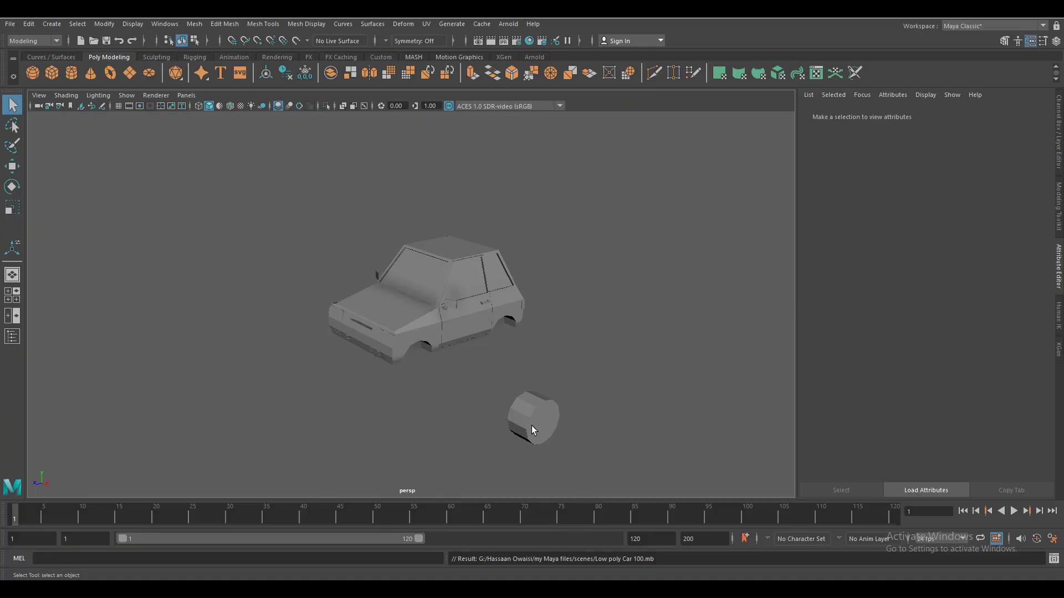
Scale down the spare cylinder and select alternating side faces
left_click(548, 427)
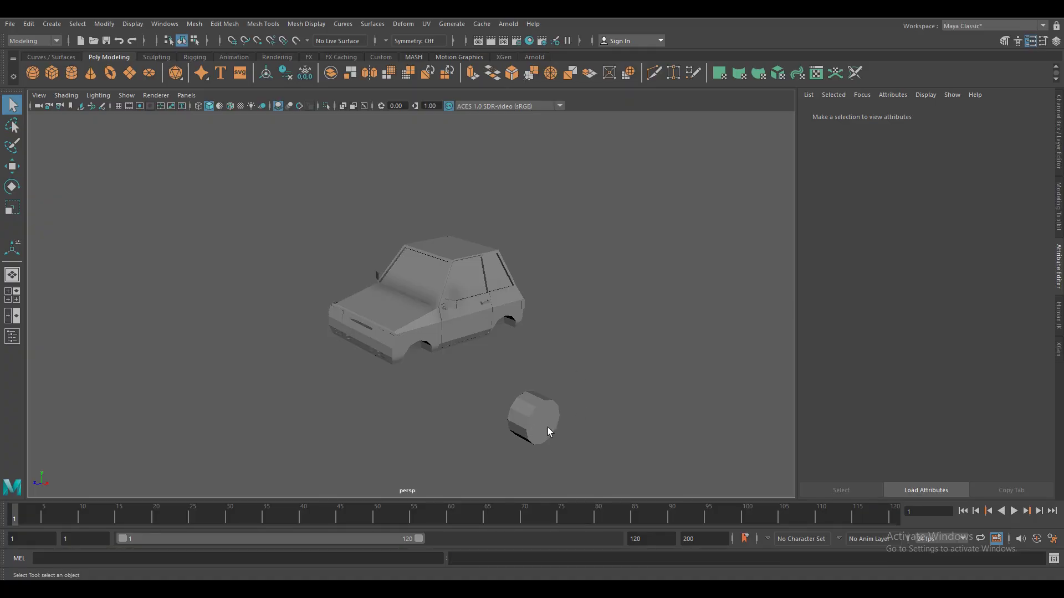
mouse_move(552, 443)
left_mouse_down("alt")
mouse_move(519, 426)
mouse_move(516, 439)
left_mouse_up("alt")
scroll(565, 441, "up", 2)
key("r")
key("f")
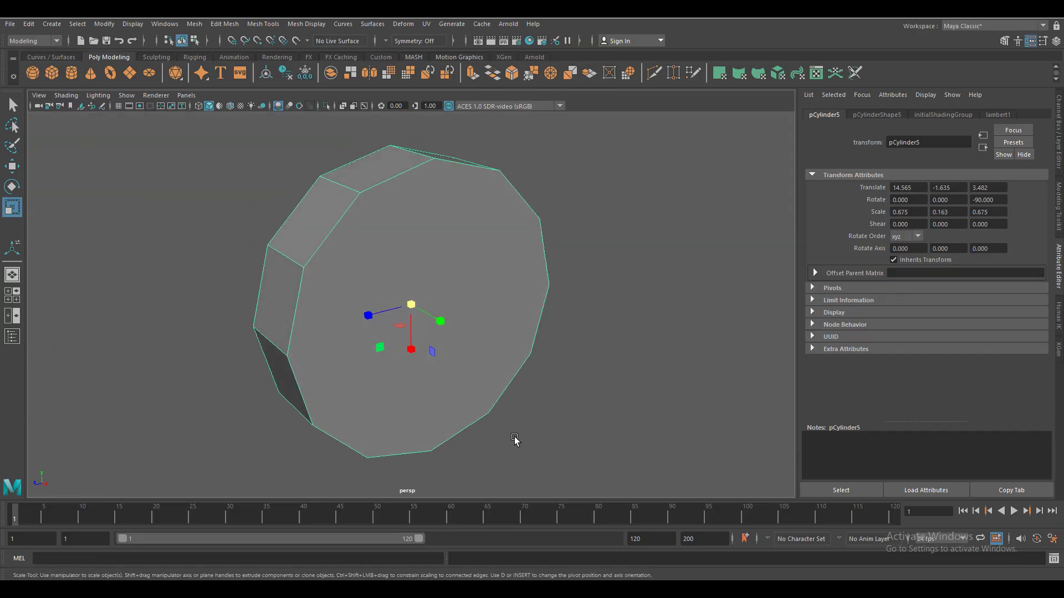
key("F11")
left_click(285, 285)
left_click(377, 169, "shift")
Extrude the selected side faces outward into cog-like teeth
left_click_drag(677, 397, 537, 373, "alt")
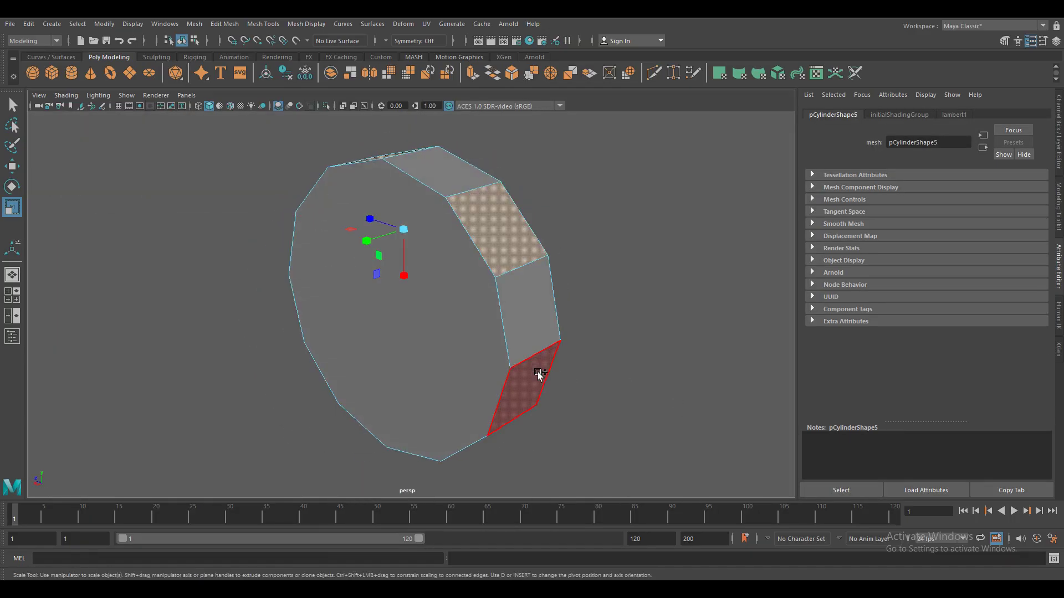
scroll(658, 387, "down", 3)
key("f")
mouse_move(460, 394)
left_mouse_down("alt")
mouse_move(388, 360)
mouse_move(467, 482)
mouse_move(396, 353)
left_mouse_up("alt")
key("ctrl+e")
mouse_move(472, 308)
left_mouse_down()
mouse_move(480, 339)
mouse_move(447, 311)
mouse_move(444, 322)
left_mouse_up()
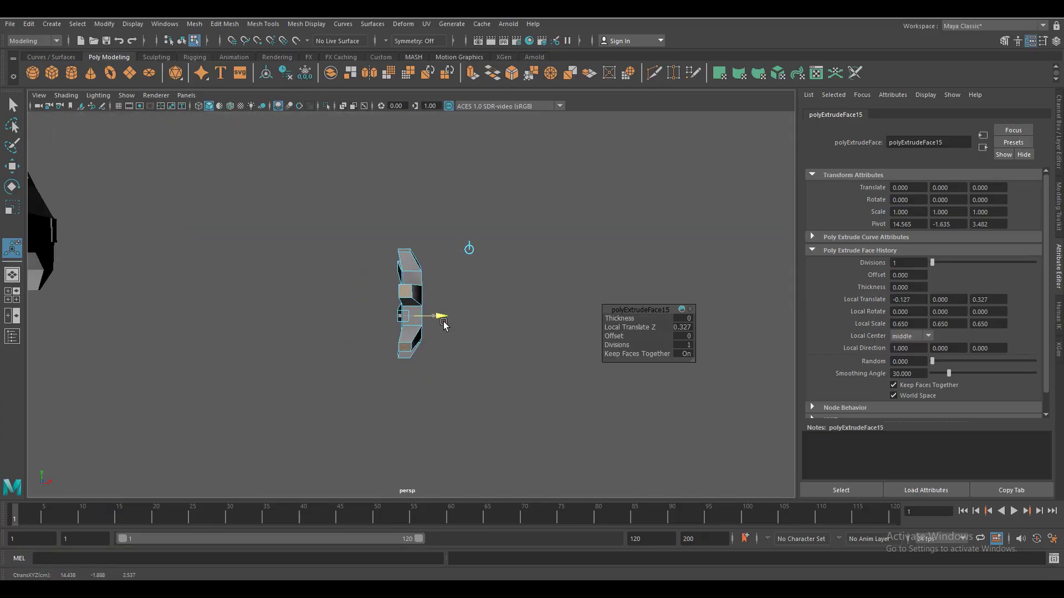
right_click_drag(408, 277, 391, 261)
left_click_drag(338, 383, 411, 368, "alt")
Create a new cylinder, move it to the front wheel and turn it on its side
key("w")
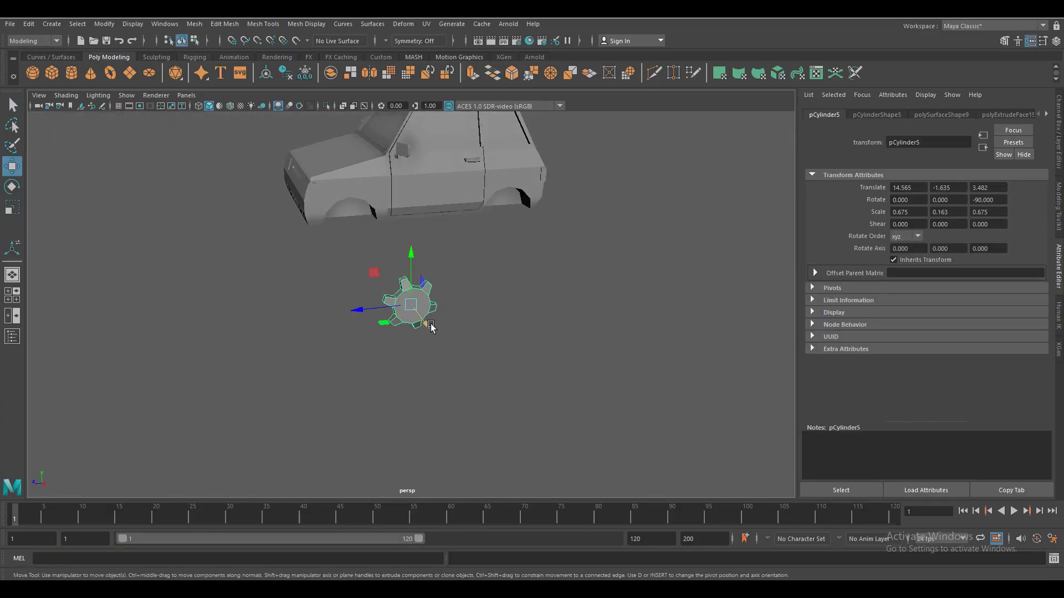
left_click_drag(431, 323, 366, 266, "alt")
key("g")
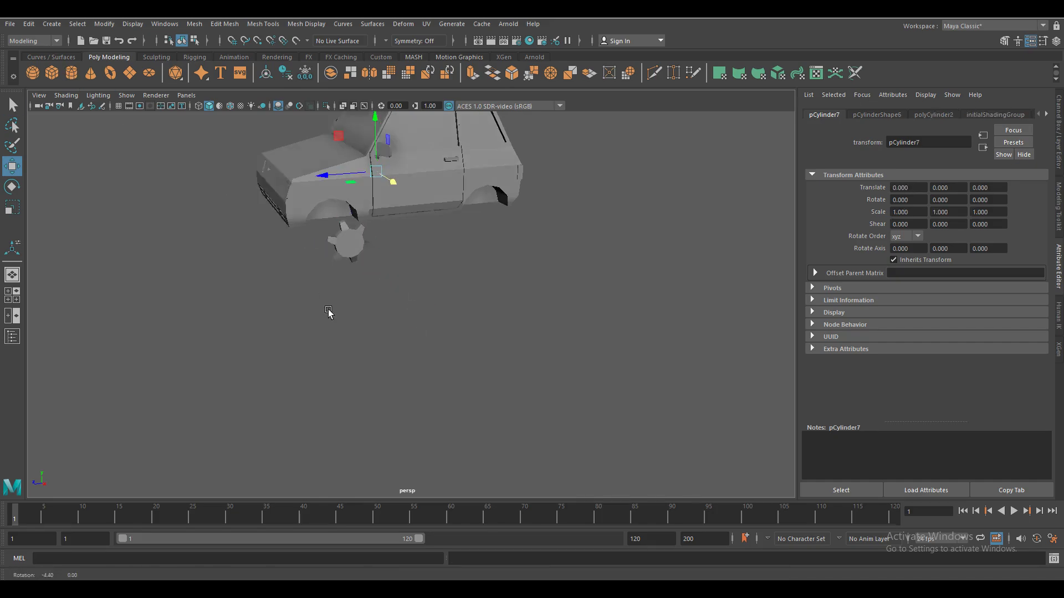
left_click_drag(329, 312, 310, 261, "alt")
mouse_move(299, 182)
left_mouse_down()
mouse_move(394, 253)
mouse_move(412, 227)
mouse_move(429, 244)
left_mouse_up()
key("e")
left_click(934, 114)
mouse_move(942, 212)
left_mouse_down()
mouse_move(920, 213)
mouse_move(925, 237)
left_mouse_up()
key("ctrl+z")
In side view with Wireframe on Shaded, scale the cylinder to fill the front wheel arch
key("space")
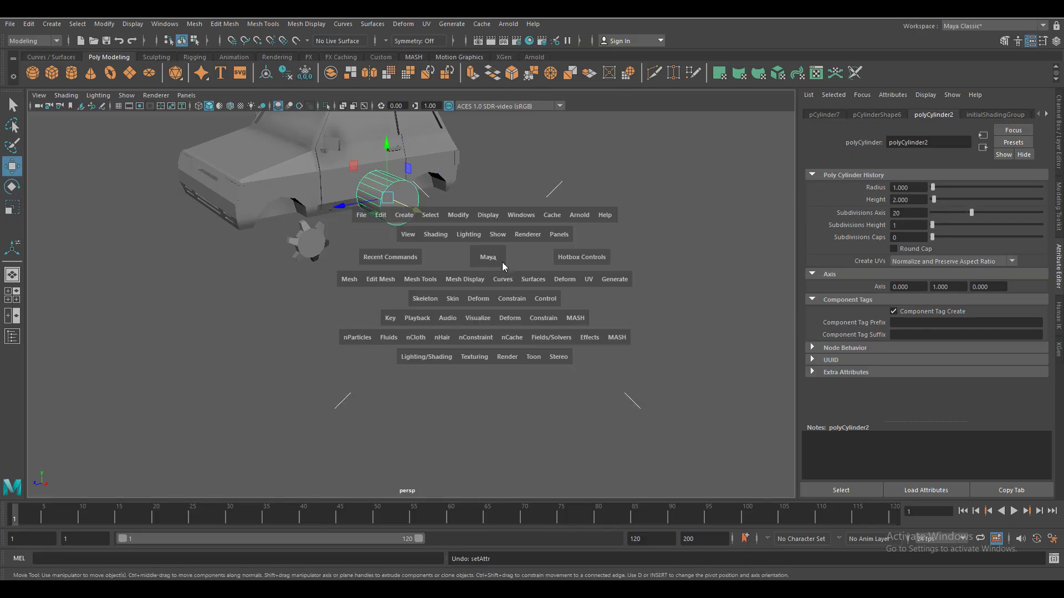
left_click_drag(487, 273, 432, 273)
key("w")
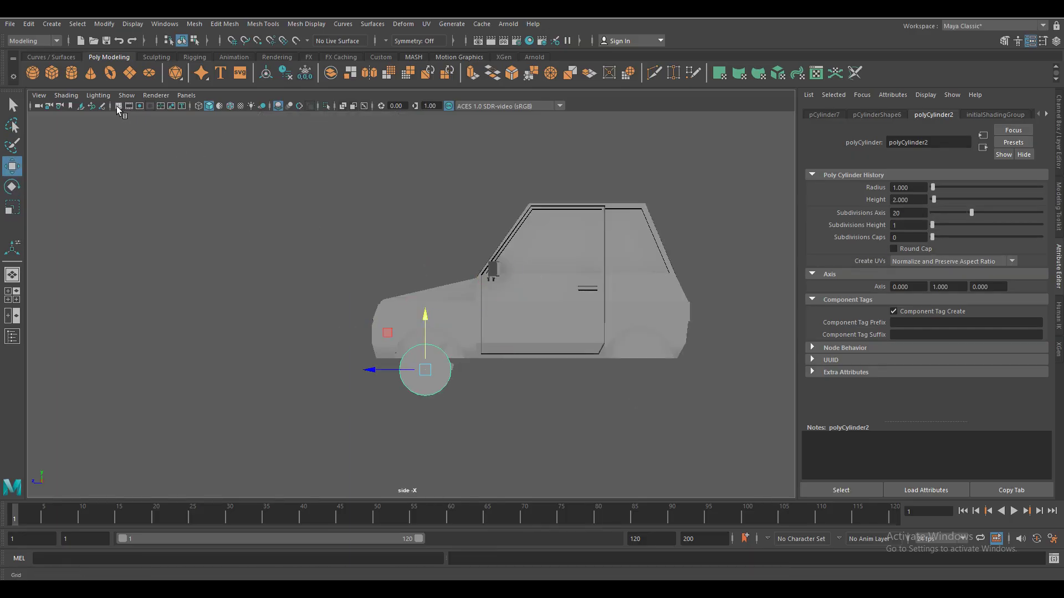
left_click(230, 106)
scroll(443, 388, "up", 3)
scroll(446, 344, "up", 2)
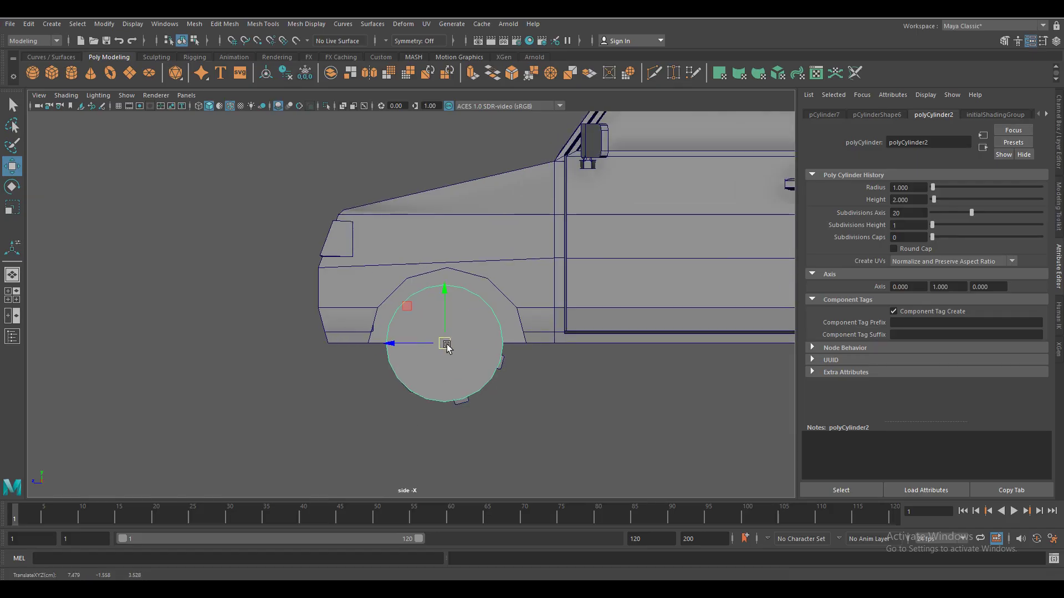
key("r")
mouse_move(446, 344)
left_mouse_down()
mouse_move(468, 352)
mouse_move(443, 336)
left_mouse_up()
key("w")
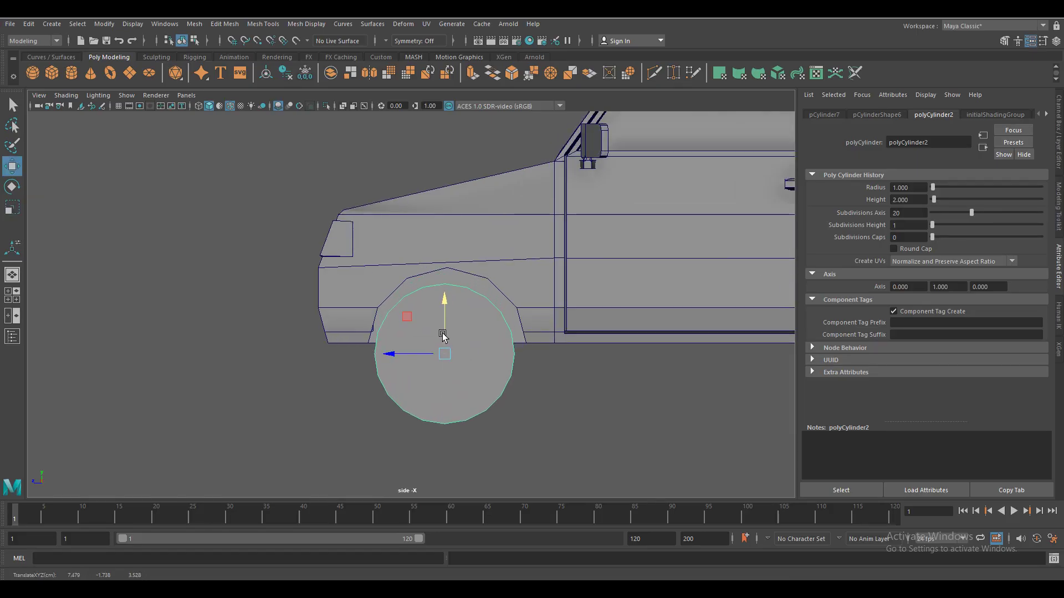
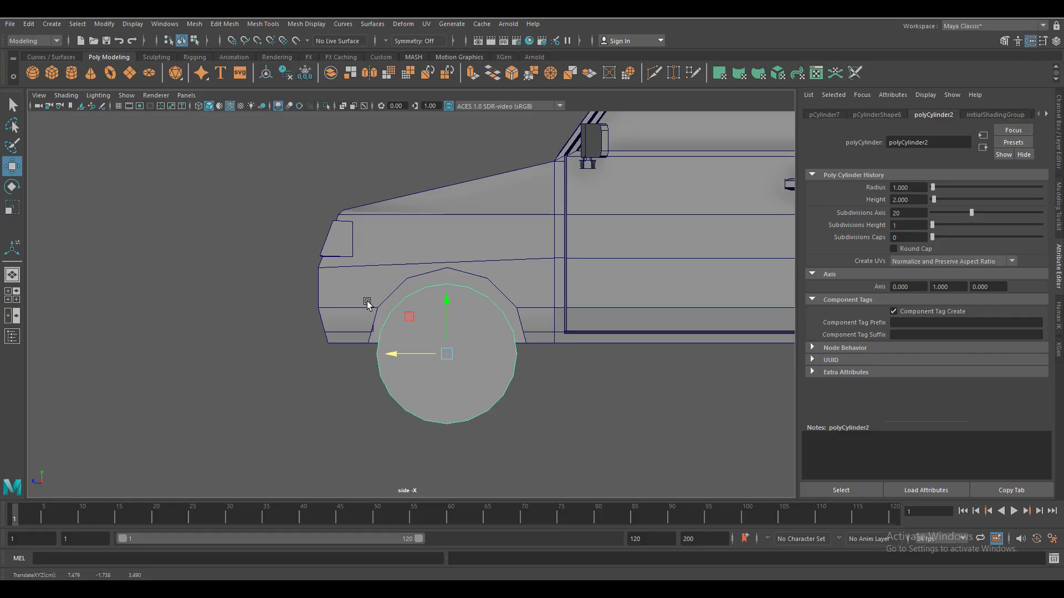
Squash the cylinder along its height into a flat tire sized to fit the wheel
scroll(572, 426, "down", 5)
key("space")
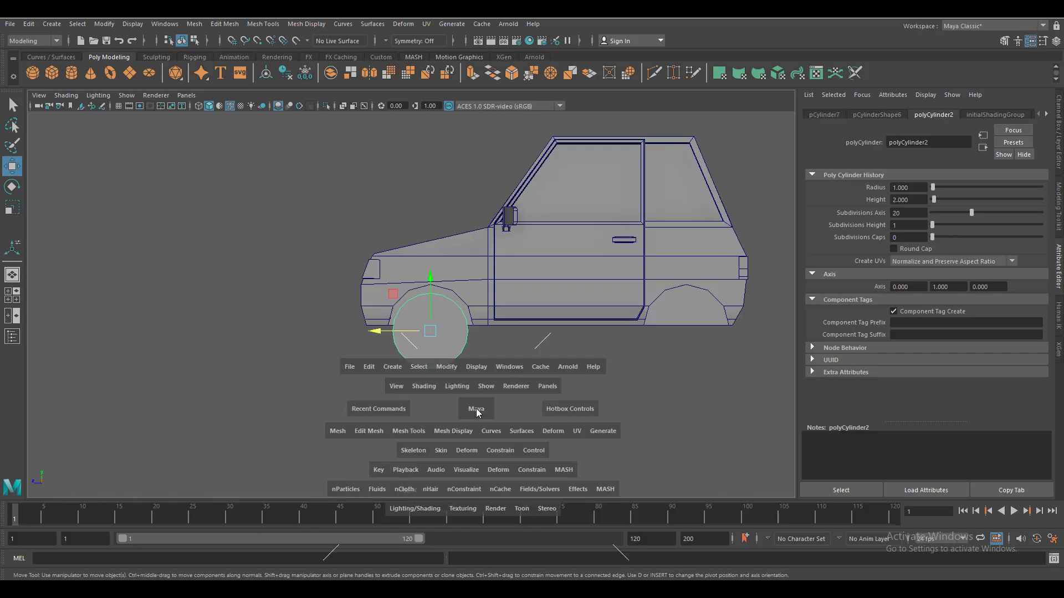
left_click_drag(474, 410, 454, 383)
key("r")
mouse_move(365, 299)
left_mouse_down()
mouse_move(266, 316)
mouse_move(361, 329)
left_mouse_up()
key("w")
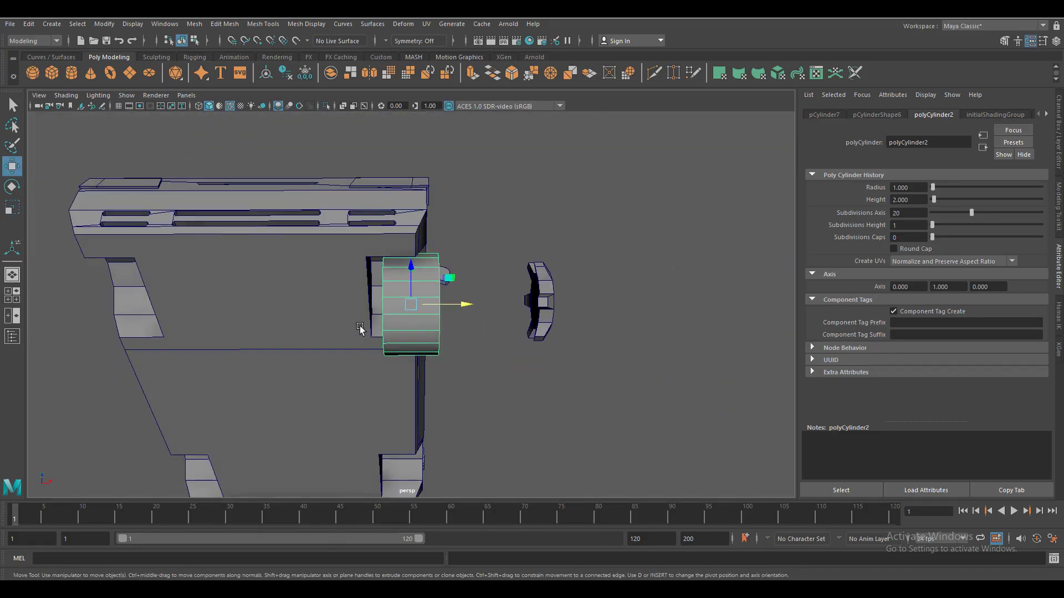
left_click_drag(443, 308, 399, 373, "alt")
key("r")
mouse_move(443, 314)
left_mouse_down()
mouse_move(395, 408)
mouse_move(333, 414)
mouse_move(447, 292)
left_mouse_up()
Position the tire under the front wheel arch using the front view, then reselect it
key("w")
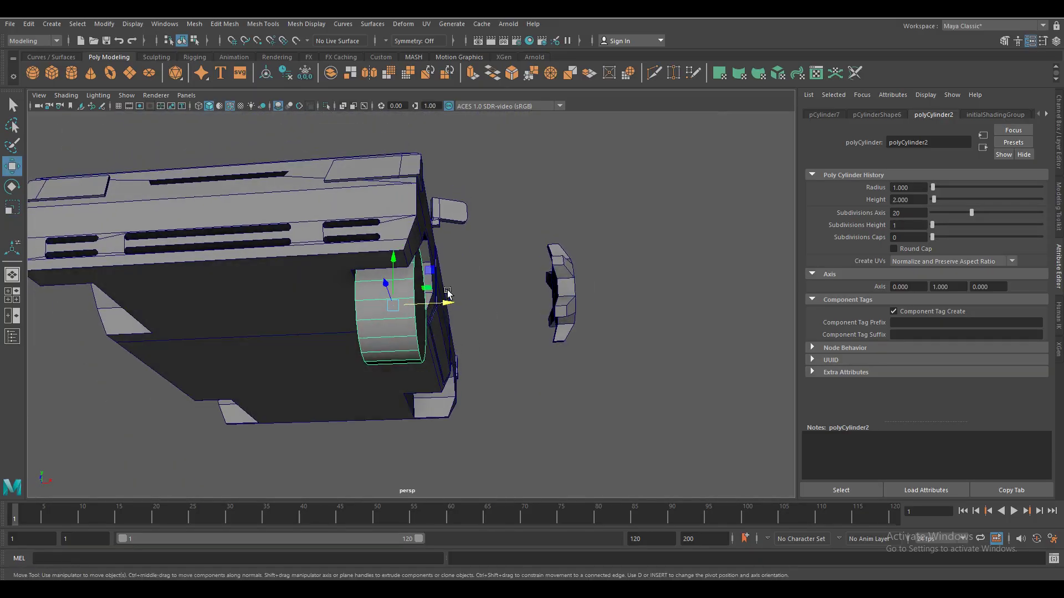
right_click_drag(447, 292, 444, 382, "alt+shift")
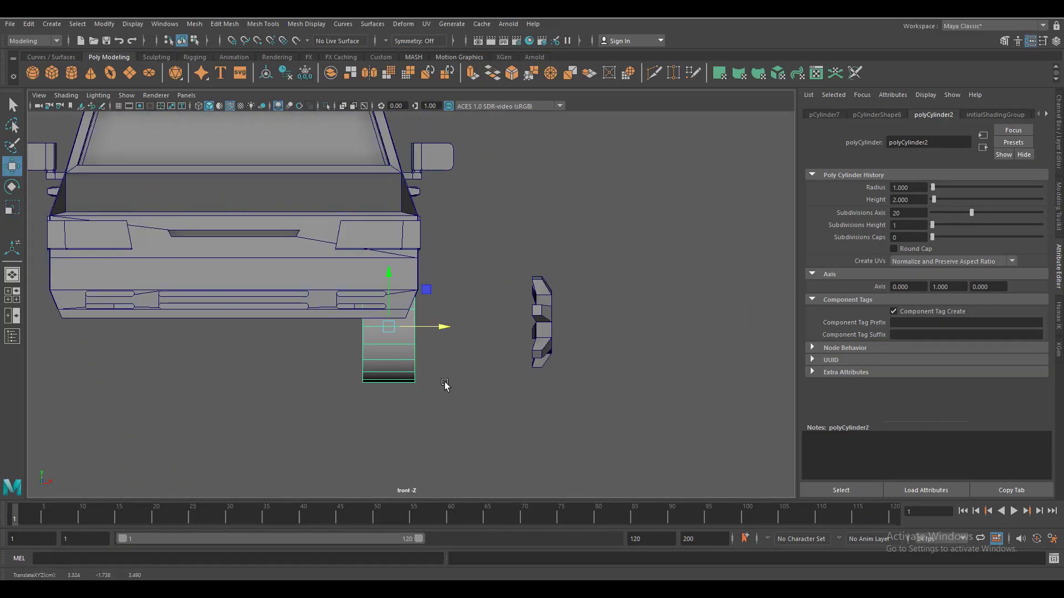
left_click_drag(445, 385, 477, 394, "alt")
scroll(477, 394, "down", 5)
left_click(408, 451)
scroll(204, 230, "up", 5)
left_click_drag(203, 231, 397, 403, "alt")
scroll(426, 385, "up", 3)
left_click(371, 347)
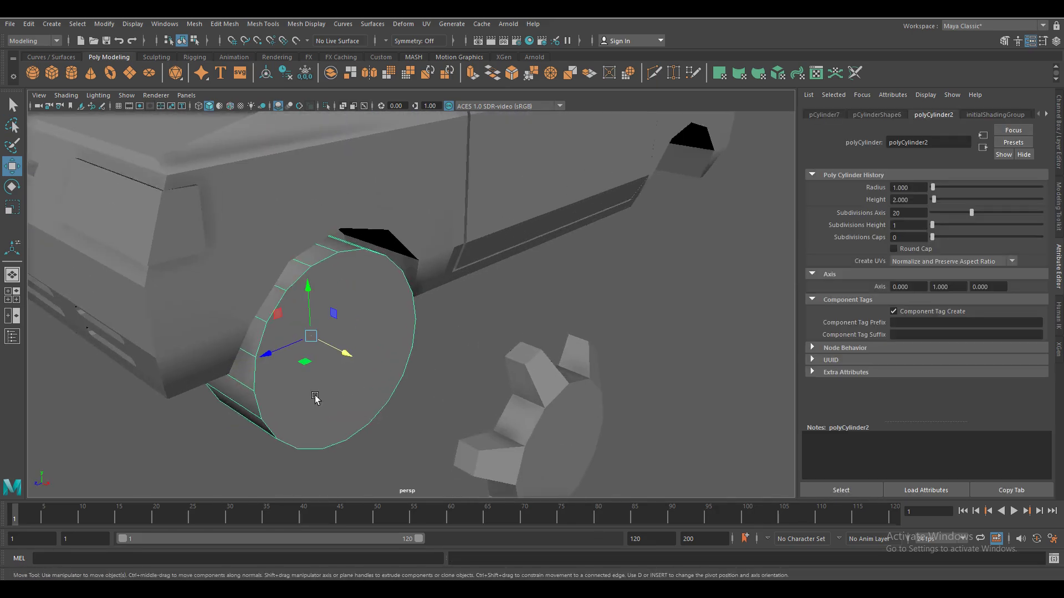
scroll(308, 356, "up", 3)
right_click_drag(285, 344, 287, 372)
Bevel the tire's face loop with a width of 0.108
left_click(268, 395)
double_click(269, 395)
key("ctrl+b")
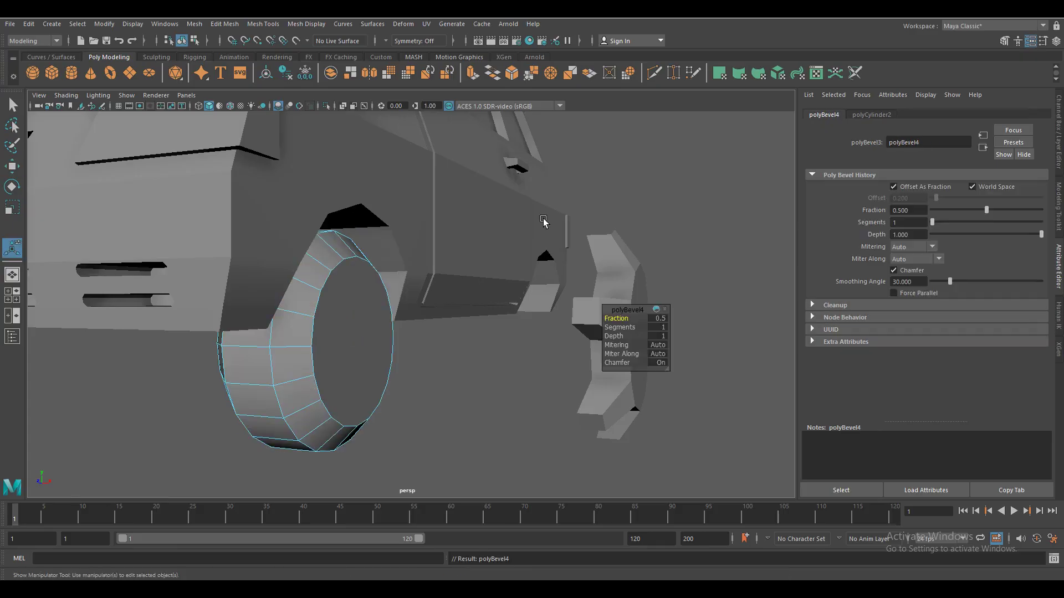
left_click_drag(987, 210, 944, 214)
Extrude the tire's outer end face and inset it twice
left_click(332, 382)
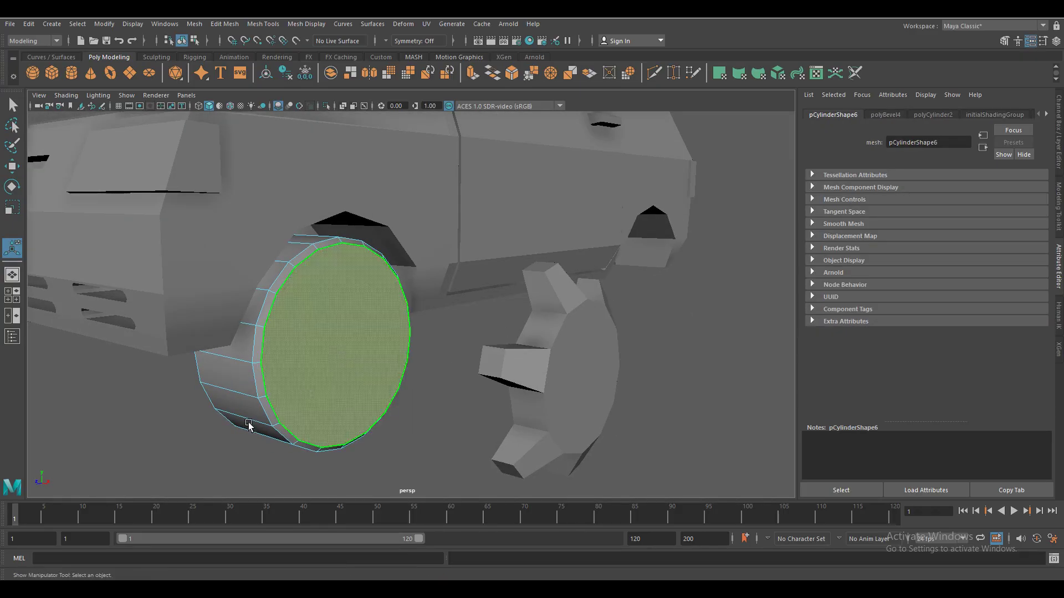
mouse_move(404, 399)
left_mouse_down("alt")
mouse_move(565, 430)
mouse_move(498, 333)
left_mouse_up("alt")
left_click(475, 77)
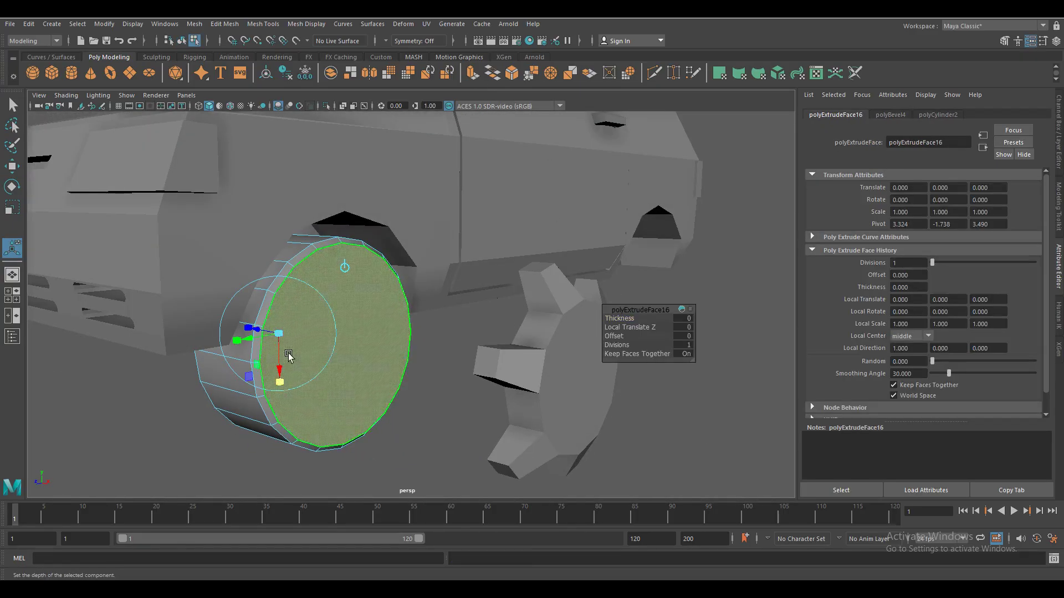
left_click_drag(279, 333, 275, 338)
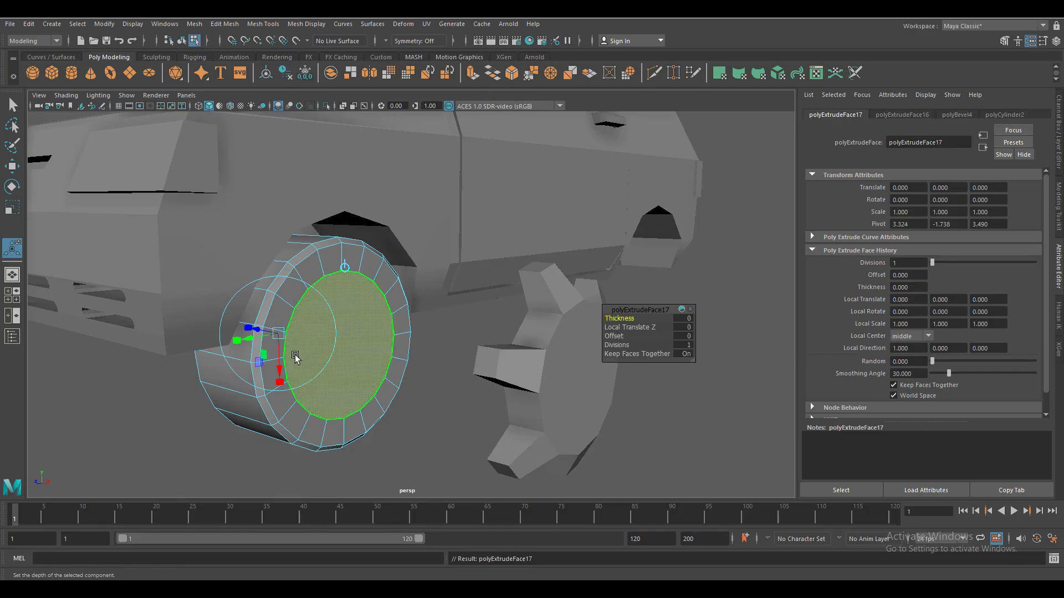
left_click_drag(278, 334, 279, 332)
Inset an inner ring and push the centre face 0.164 into the tire as a recessed hub
scroll(287, 366, "up", 3)
scroll(333, 344, "up", 2)
scroll(219, 367, "up", 2)
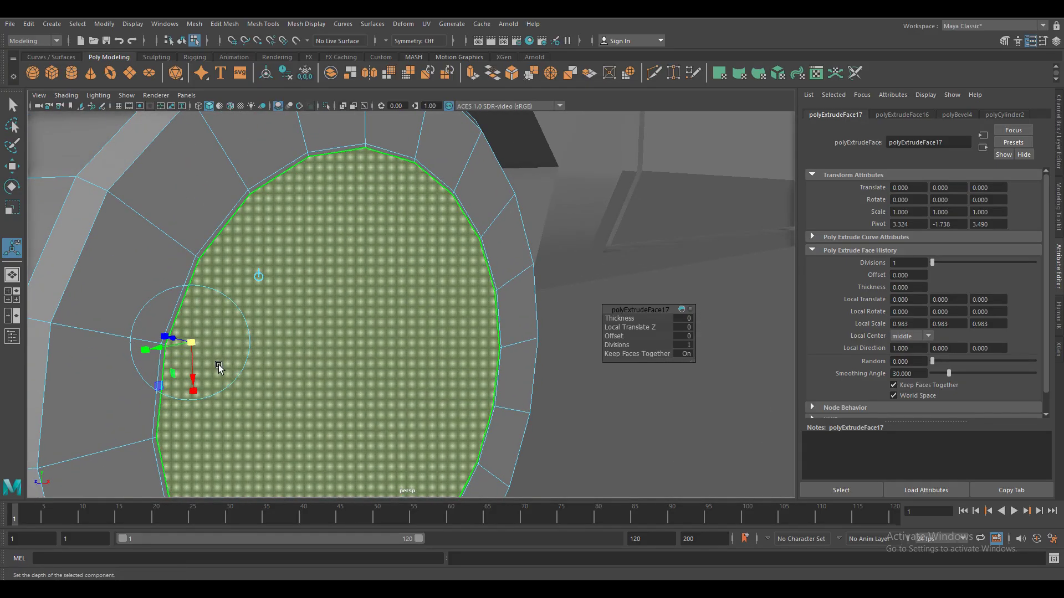
left_click_drag(193, 383, 191, 344)
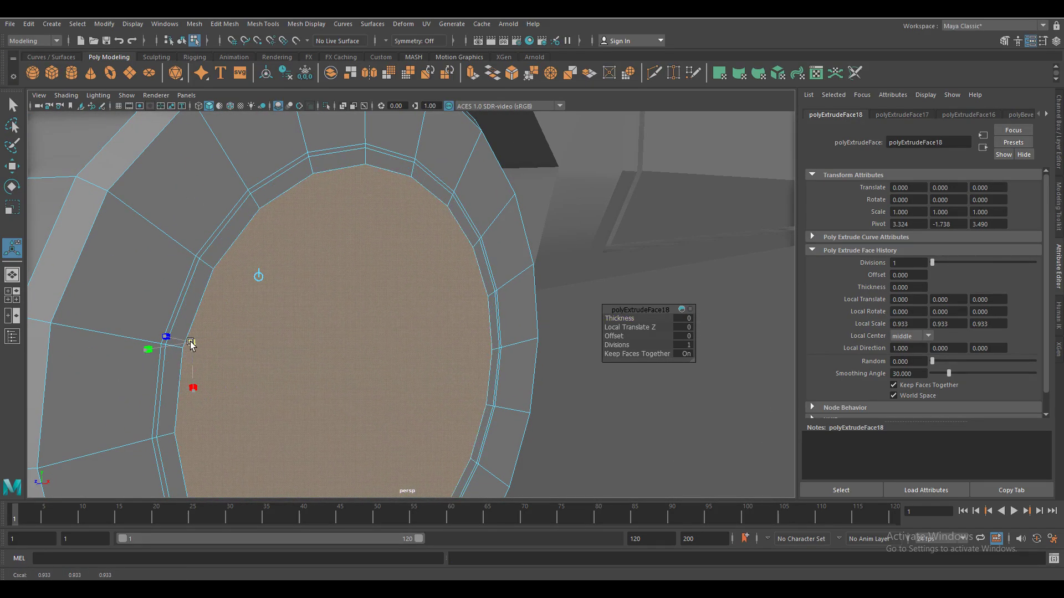
scroll(284, 344, "down", 5)
scroll(284, 344, "up", 2)
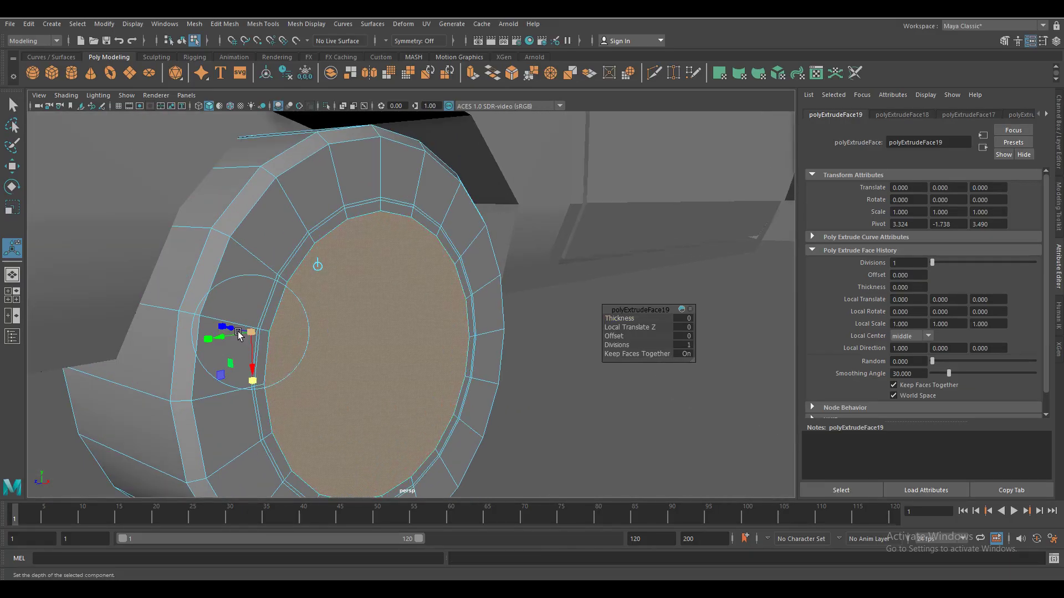
left_click_drag(232, 329, 248, 337)
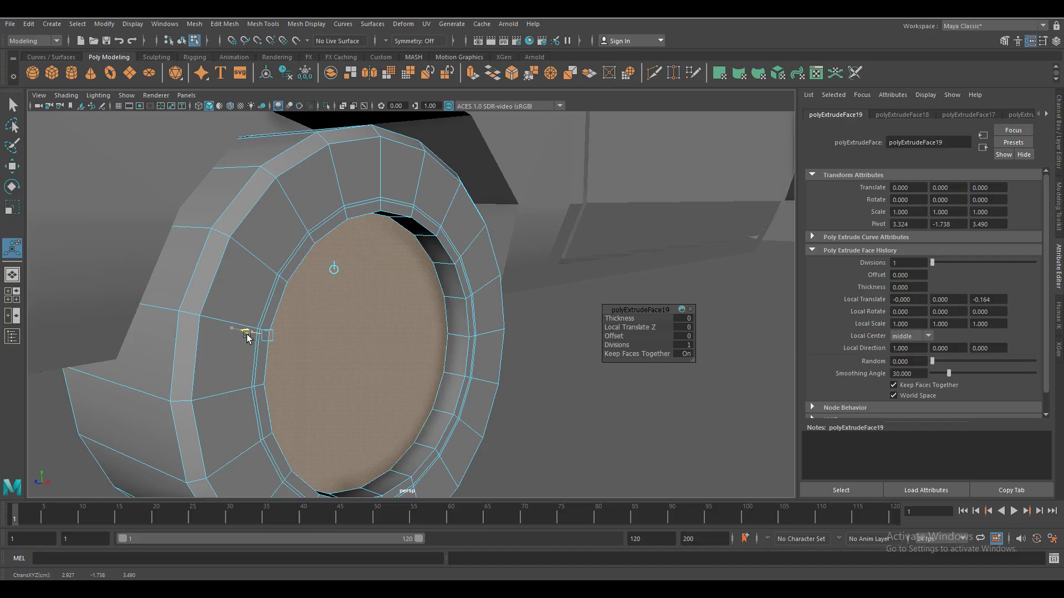
Extrude the face loop around the hub hole 0.011 into a thin lip and adjust the rim edge
double_click(319, 228)
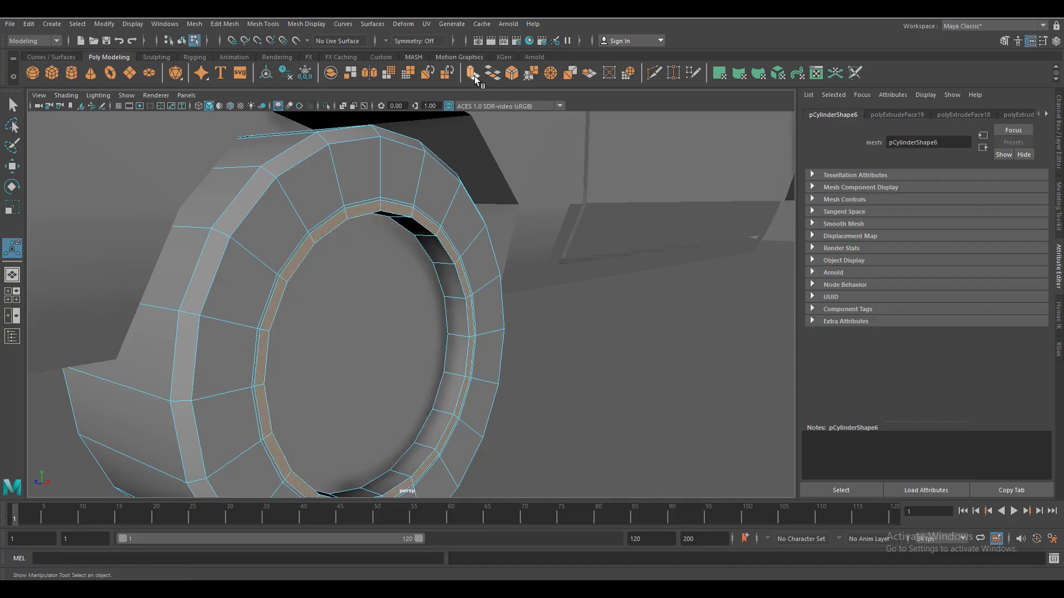
key("ctrl+e")
mouse_move(453, 475)
left_mouse_down()
mouse_move(314, 373)
mouse_move(274, 387)
left_mouse_up()
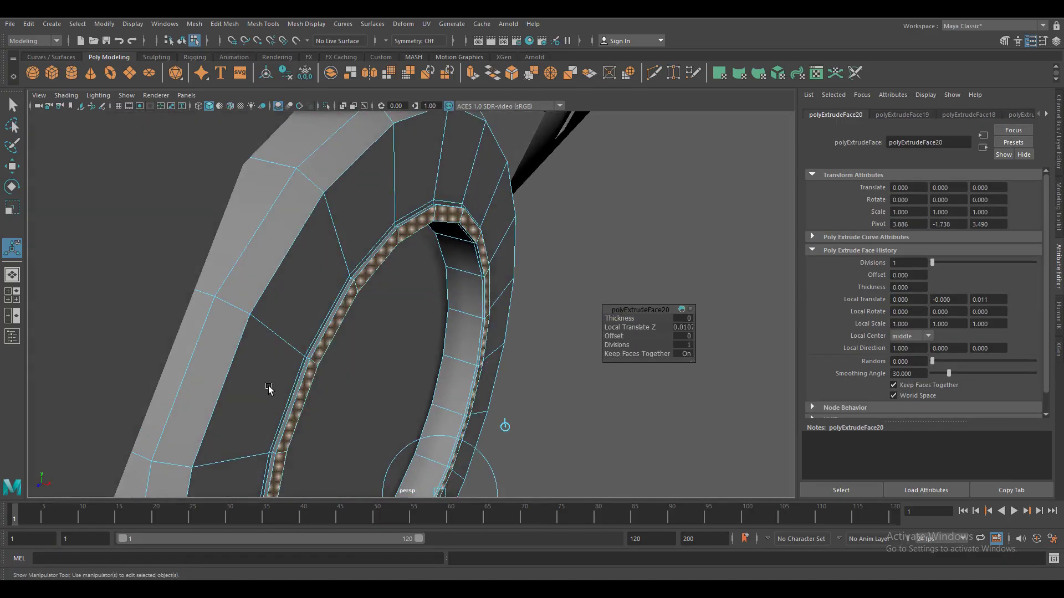
scroll(327, 278, "up", 3)
key("q")
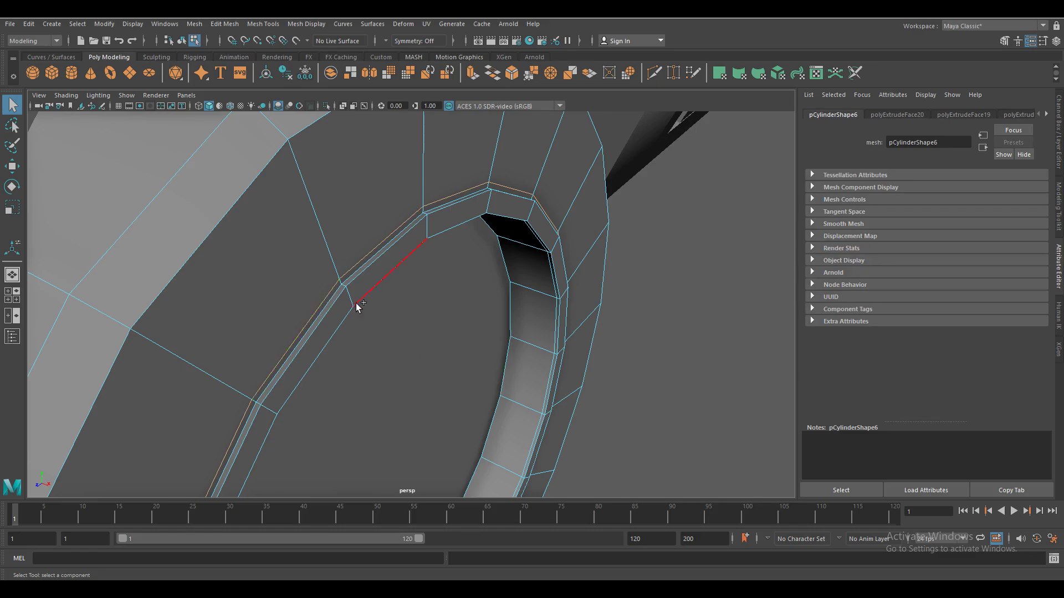
key("w")
left_click_drag(373, 328, 463, 458, "alt")
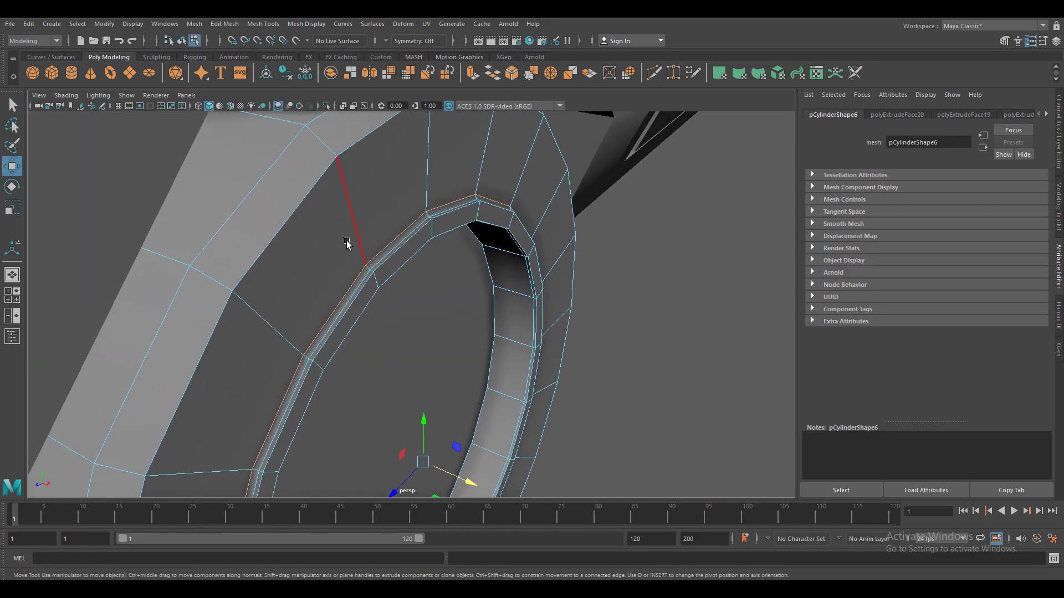
Orbit back to the wheel and select the gear-shaped spoked hub object
scroll(346, 244, "down", 2)
scroll(499, 396, "down", 5)
mouse_move(475, 409)
left_mouse_down("alt")
mouse_move(404, 424)
mouse_move(380, 388)
left_mouse_up("alt")
left_click(588, 467)
scroll(587, 467, "down", 3)
scroll(558, 440, "down", 2)
In the side view, nudge the hub edge loop sideways and shrink it inward
key("space")
left_click_drag(380, 388, 416, 391)
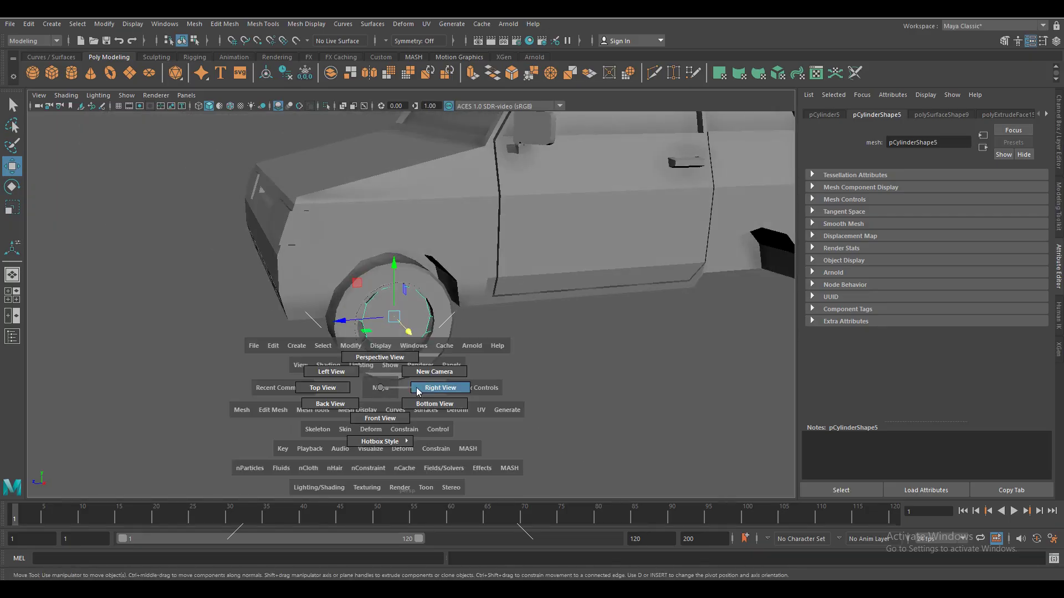
scroll(414, 327, "up", 2)
scroll(414, 328, "up", 3)
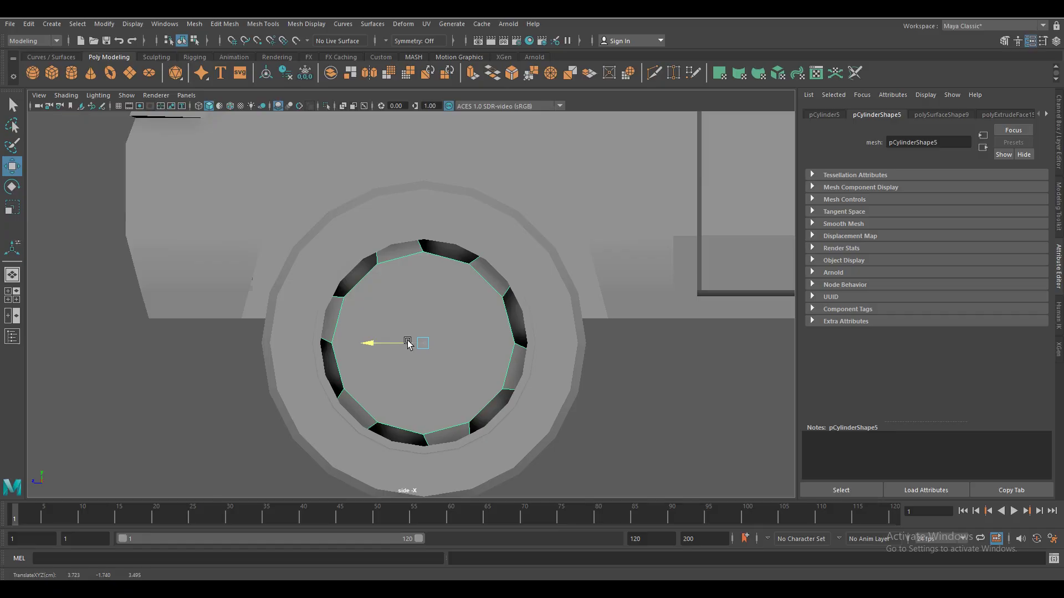
left_click_drag(408, 344, 411, 345)
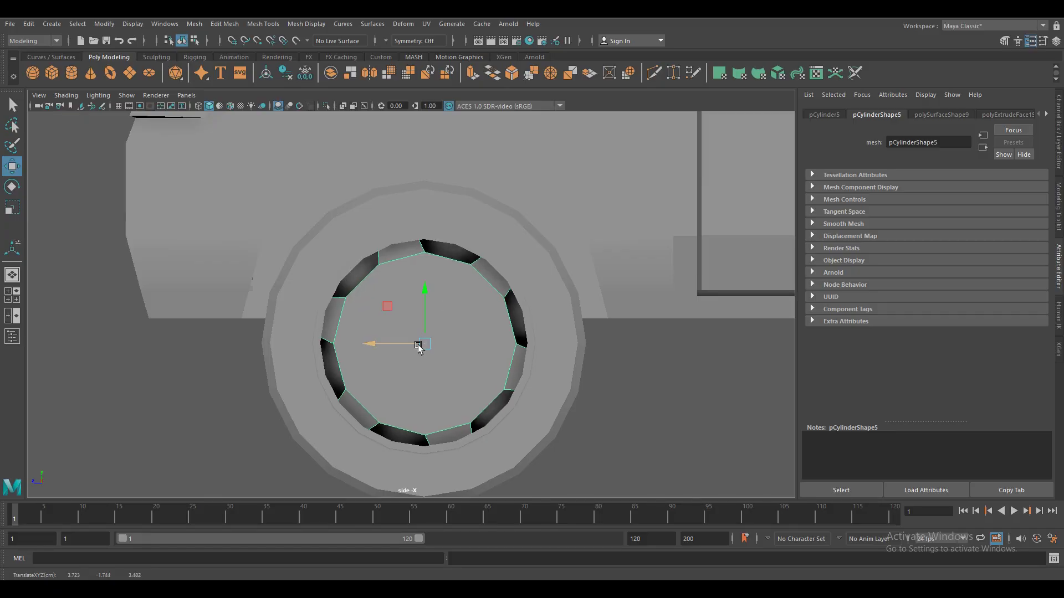
key("space")
key("r")
left_click_drag(425, 344, 417, 344)
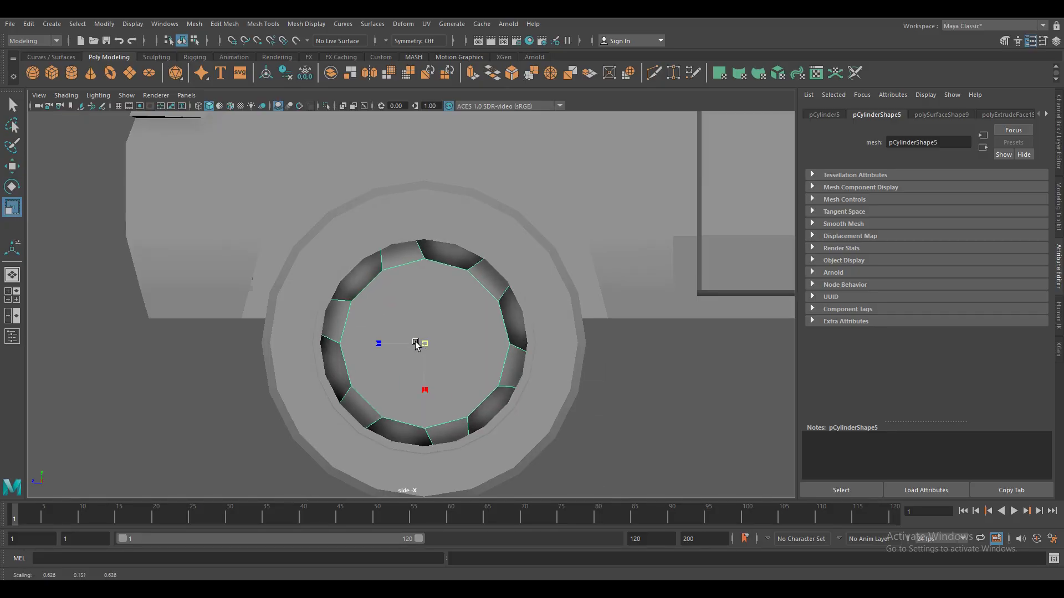
Select the hub's inner cap face and nudge it inward into the tire recess
key("space")
key("w")
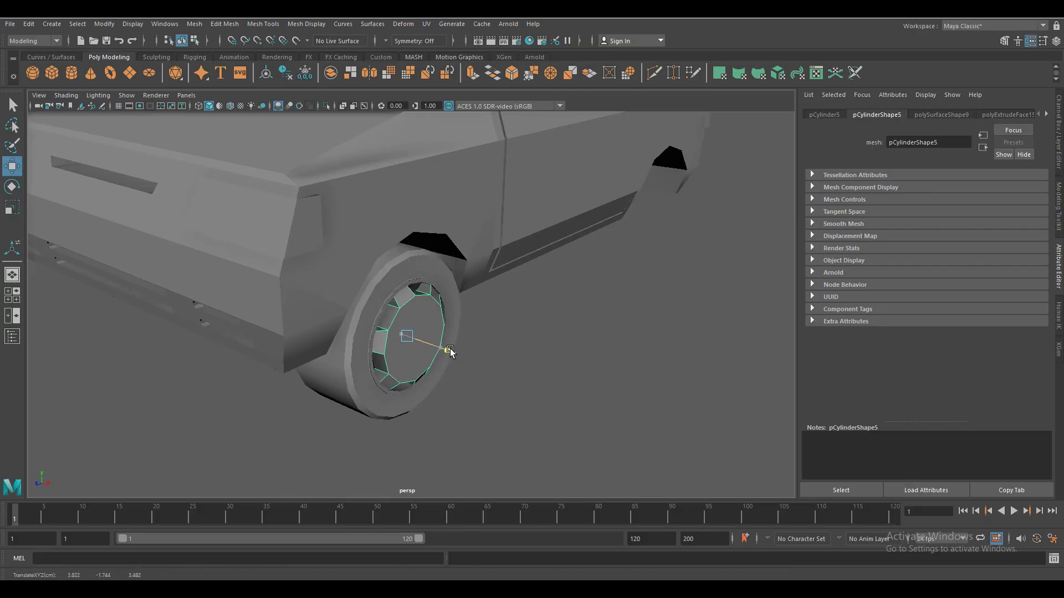
left_click(503, 430)
mouse_move(504, 430)
left_mouse_down("alt")
mouse_move(429, 423)
mouse_move(477, 430)
left_mouse_up("alt")
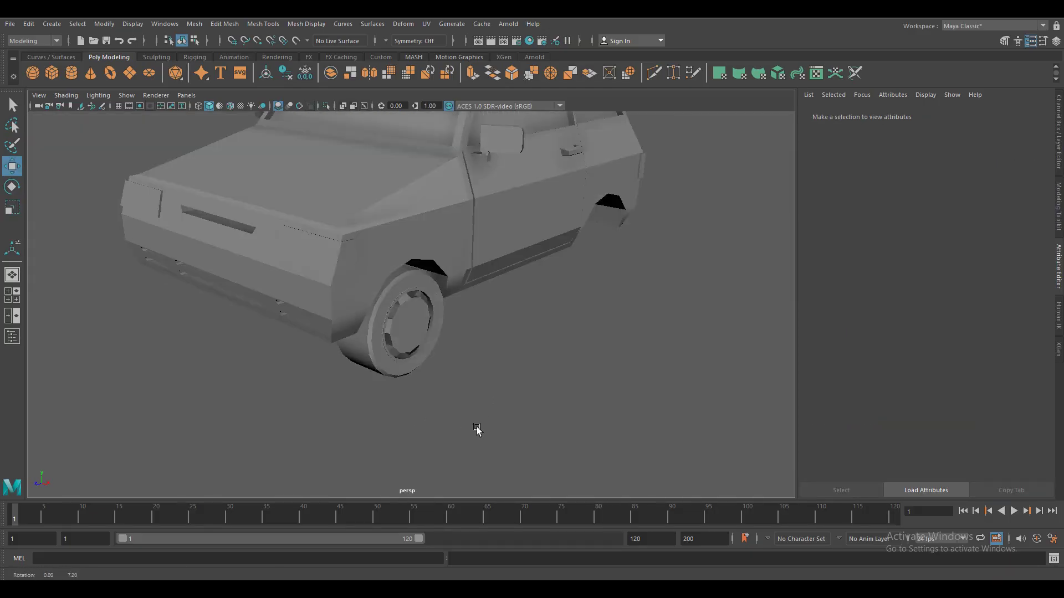
right_click_drag(477, 429, 440, 434, "alt")
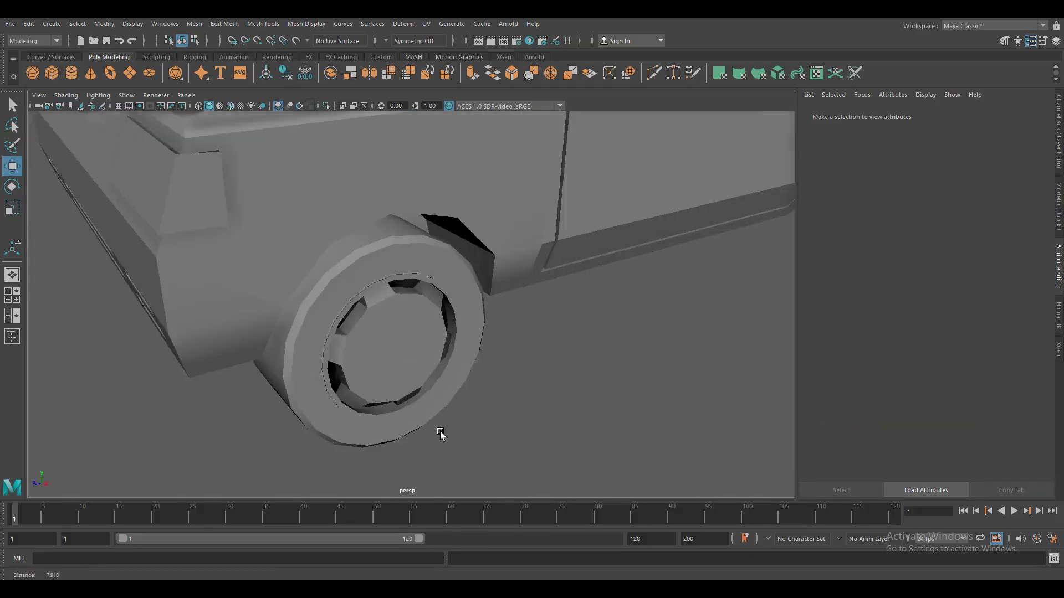
left_click(440, 434)
left_click_drag(441, 434, 421, 411, "alt")
key("F11")
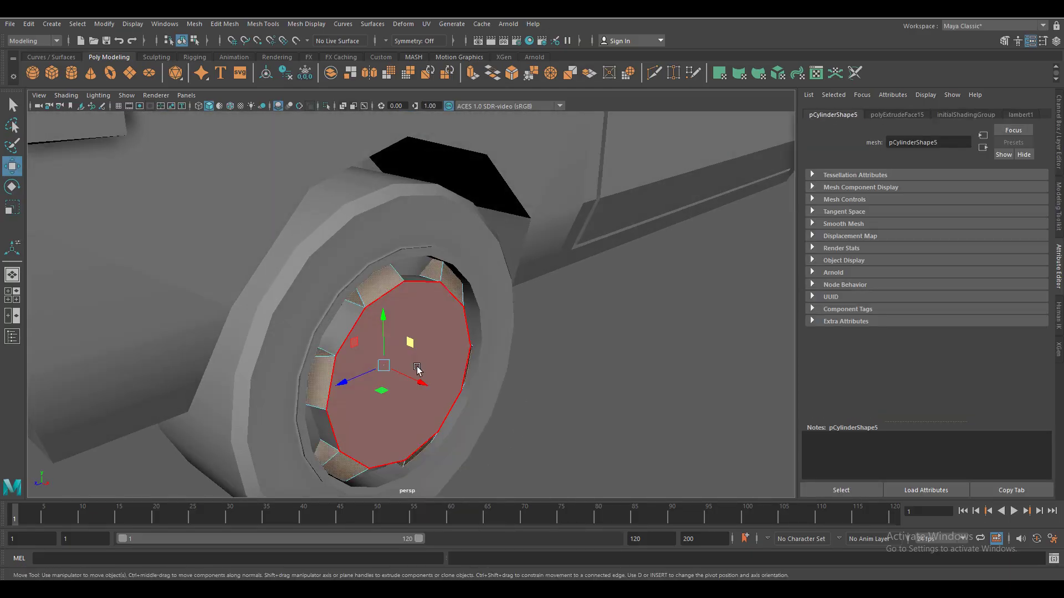
left_click(436, 391)
right_click_drag(468, 283, 468, 284)
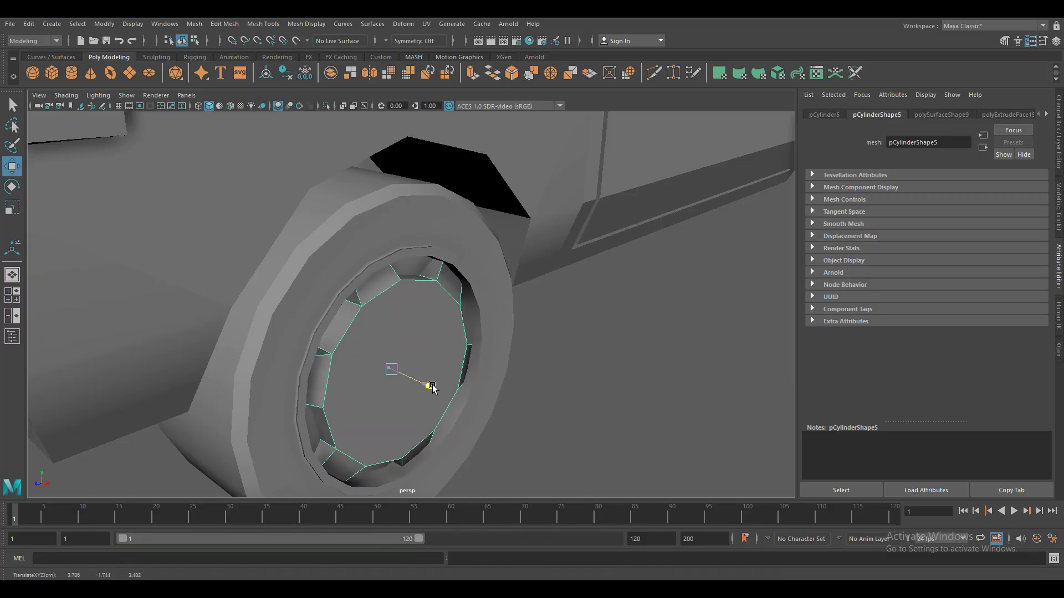
Orbit to a front-left view of the car and select the front wheel
left_click(539, 435)
scroll(471, 428, "down", 5)
scroll(487, 428, "down", 2)
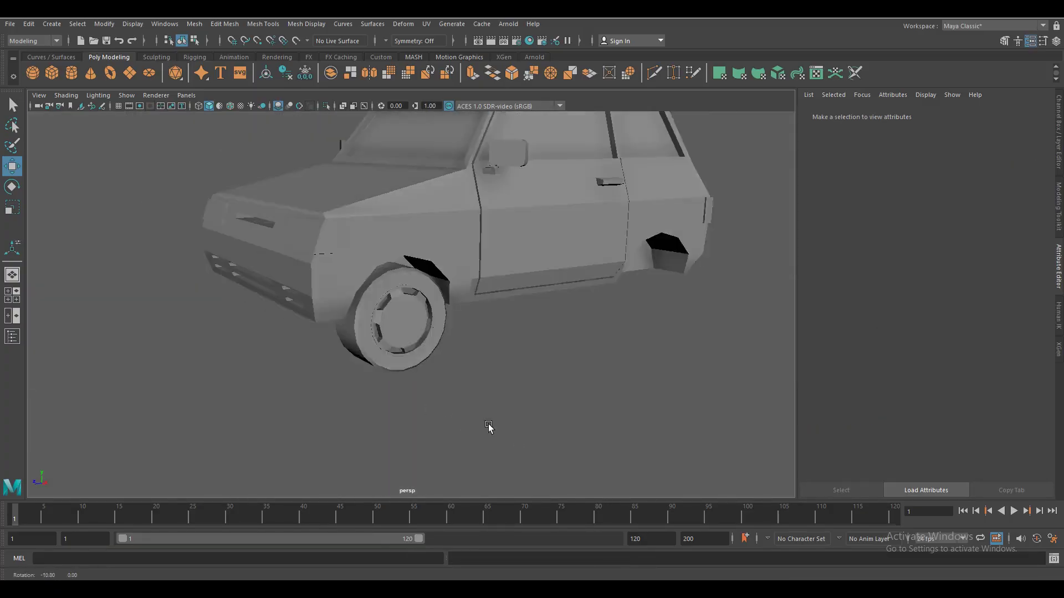
left_click_drag(490, 427, 337, 396, "alt")
scroll(360, 405, "up", 5)
left_click(373, 417)
Combine tire and hub into one wheel and duplicate it into the rear wheel arch
left_click(194, 23)
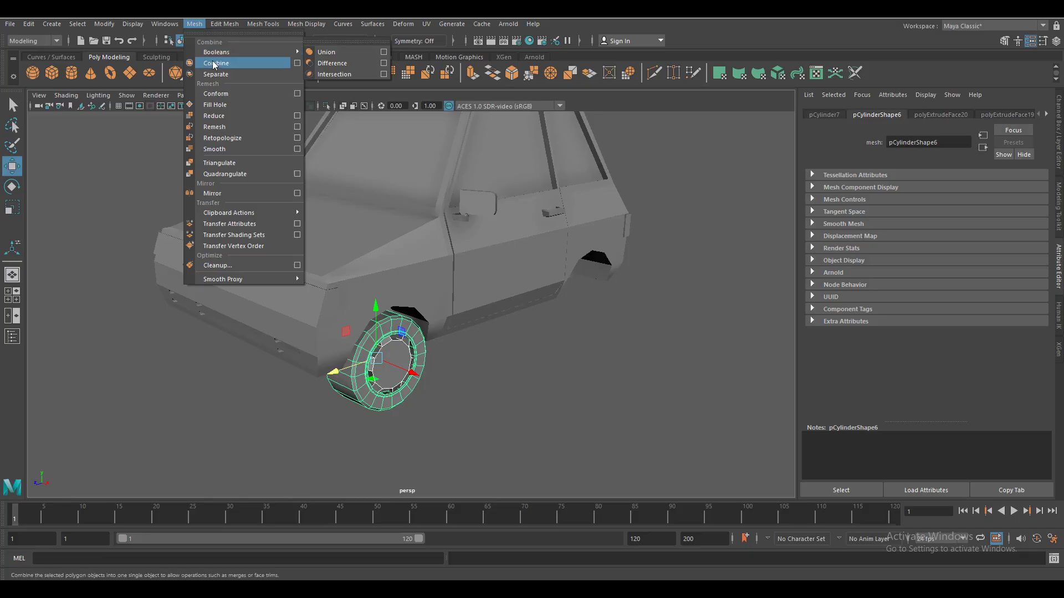
left_click(208, 61)
key("space")
left_click_drag(487, 354, 450, 387)
key("ctrl+d")
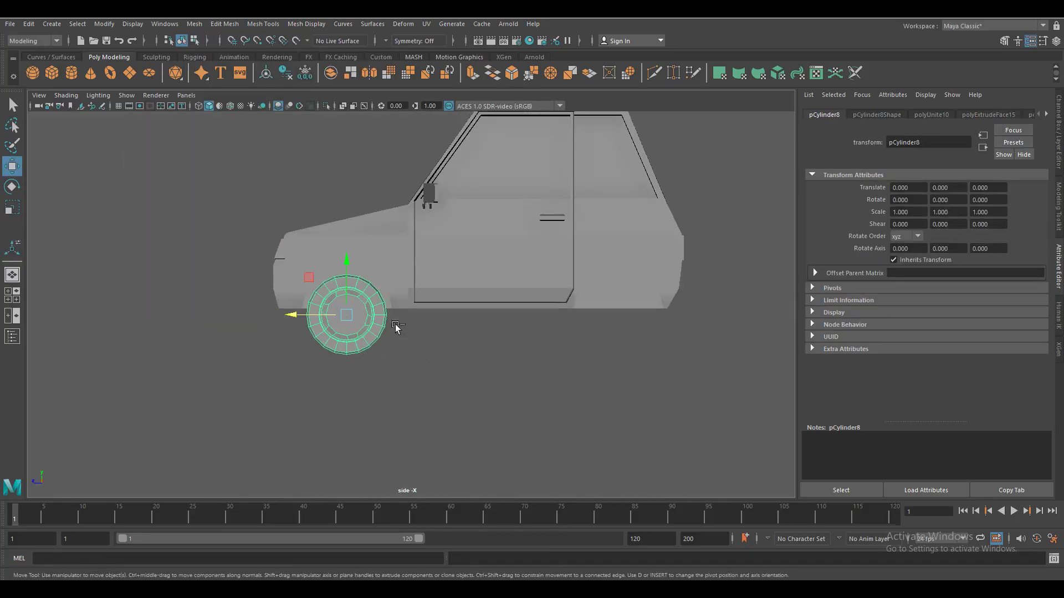
left_click_drag(326, 311, 584, 311)
scroll(480, 388, "up", 2)
scroll(480, 388, "down", 1)
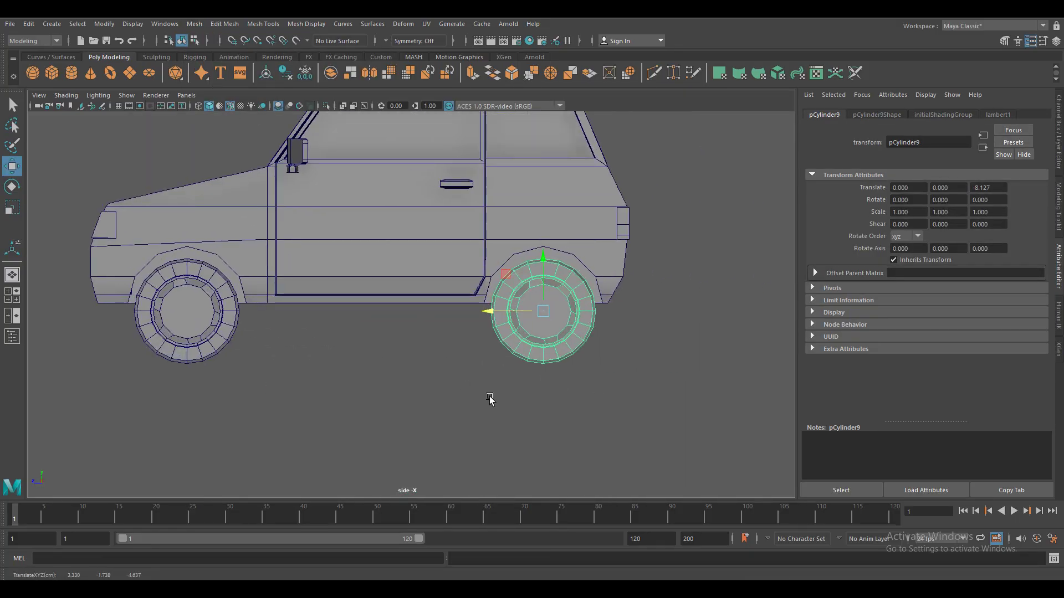
Mirror the wheels onto the car's other side with Mesh > Mirror
key("space")
left_click_drag(486, 393, 505, 355)
left_click(394, 378)
scroll(475, 398, "down", 1)
left_click(194, 23)
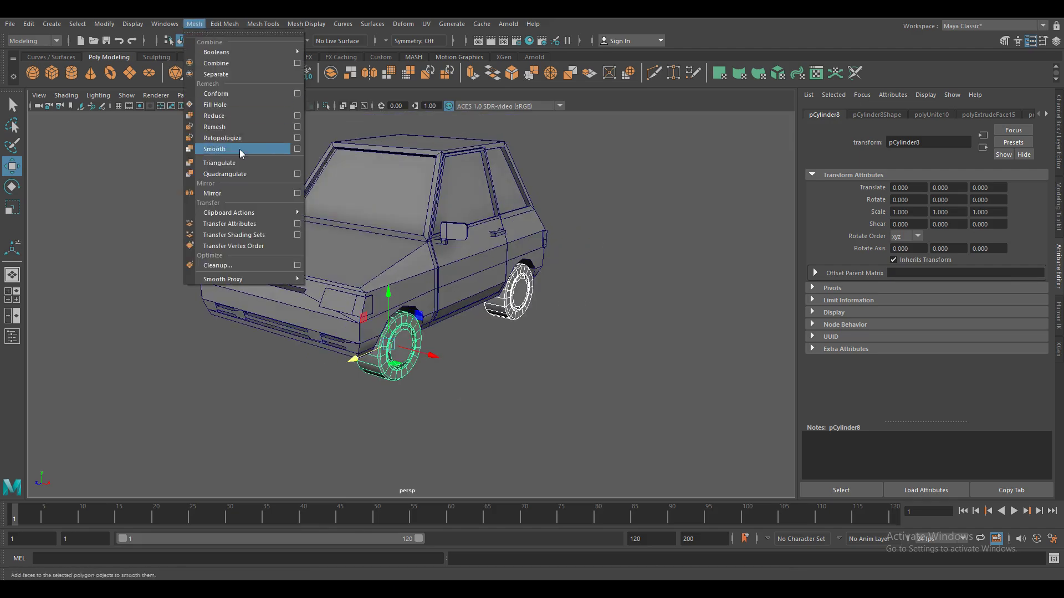
left_click(240, 148)
left_click_drag(310, 373, 452, 220, "alt")
key("q")
left_click(452, 220)
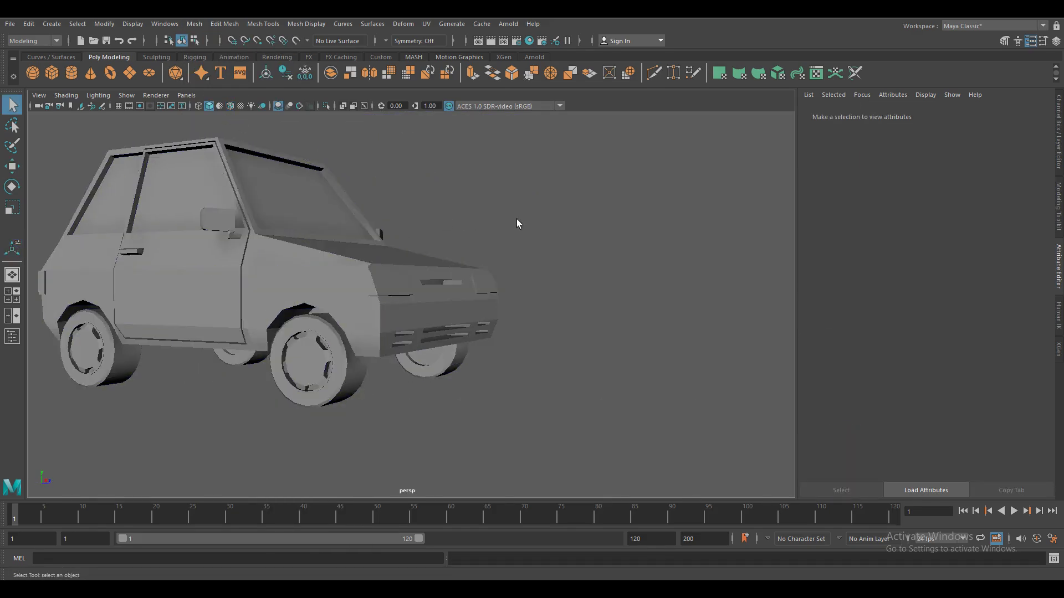
scroll(517, 218, "down", 5)
Create a polygon disc and scale it to 28.914 to surround the car
mouse_move(388, 260)
left_mouse_down("alt")
mouse_move(334, 327)
mouse_move(351, 379)
mouse_move(391, 354)
mouse_move(374, 387)
left_mouse_up("alt")
scroll(451, 361, "down", 2)
scroll(460, 408, "up", 3)
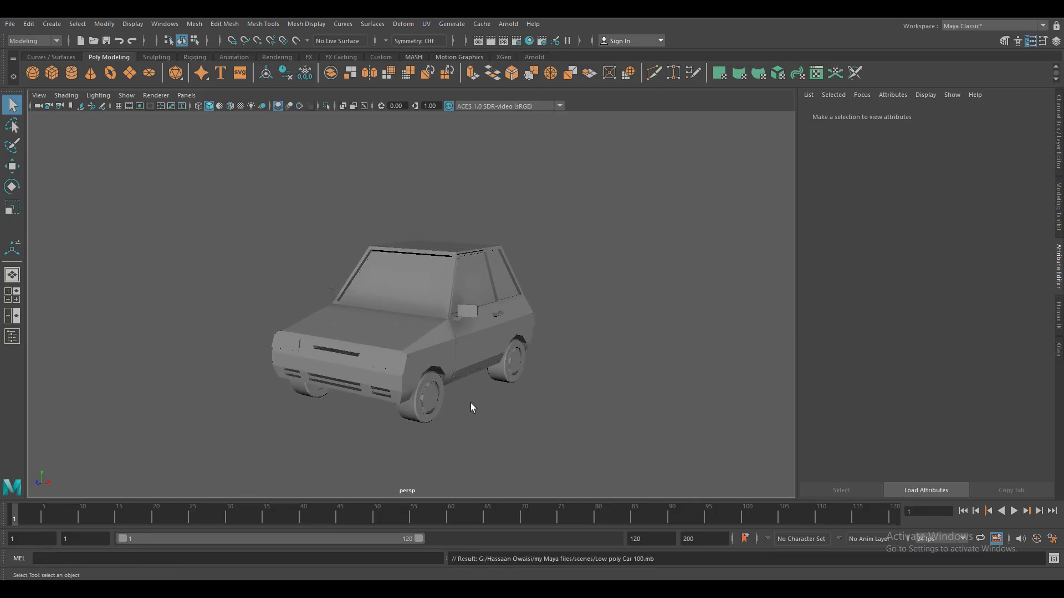
left_click(149, 73)
scroll(500, 380, "down", 3)
key("r")
middle_click_drag(500, 380, 621, 338)
Move the ground disc down in the front view so it sits just beneath the tires
key("w")
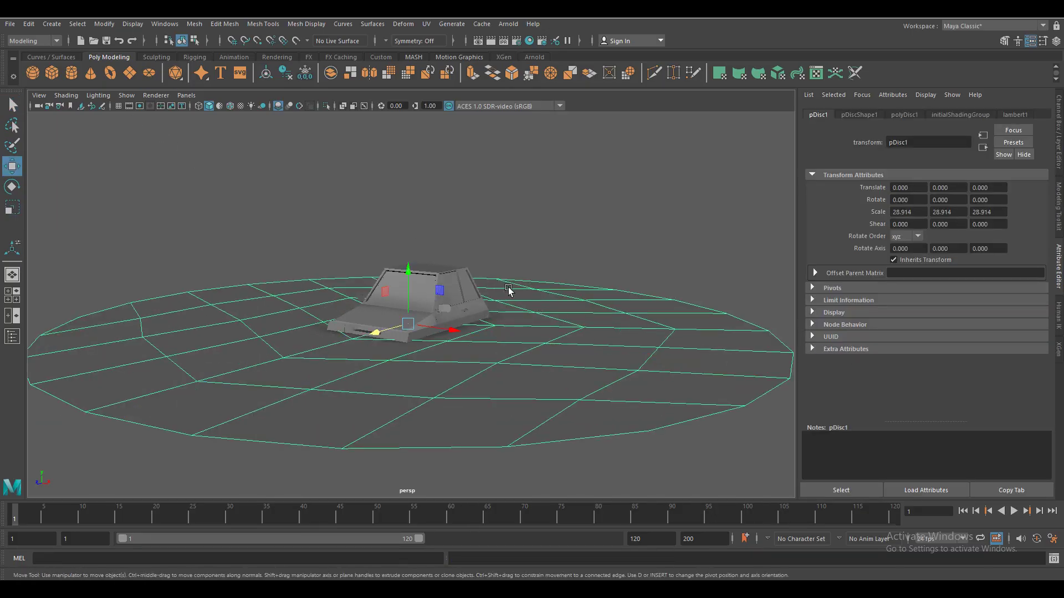
key("space")
scroll(492, 235, "up", 3)
middle_click_drag(492, 211, 491, 235)
middle_click_drag(495, 307, 498, 302)
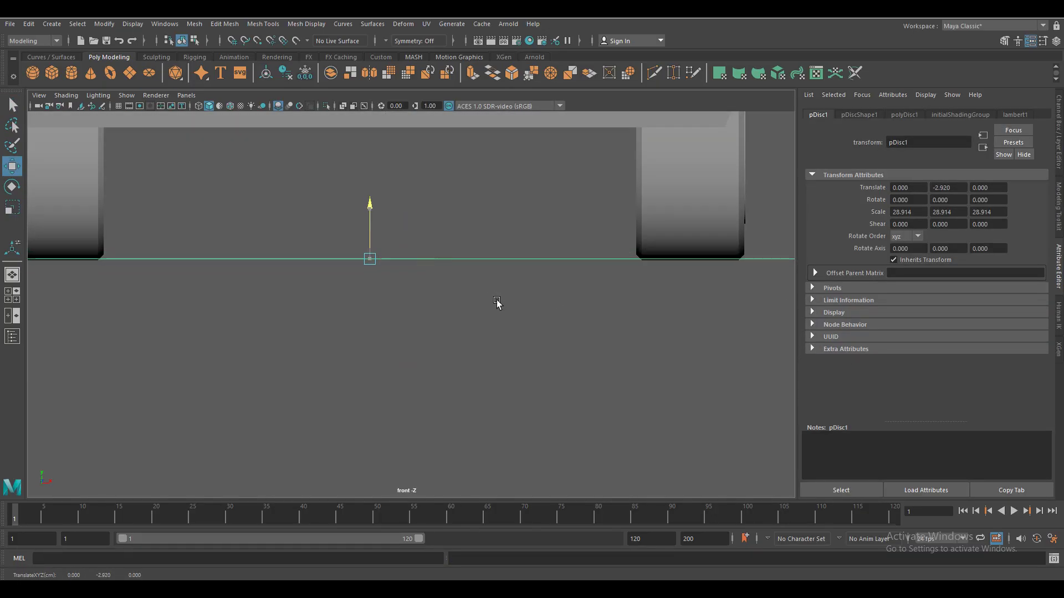
key("space")
scroll(499, 313, "up", 3)
Add an Arnold skydome light and test-render the grey car from a few angles in Arnold RenderView
left_click(508, 24)
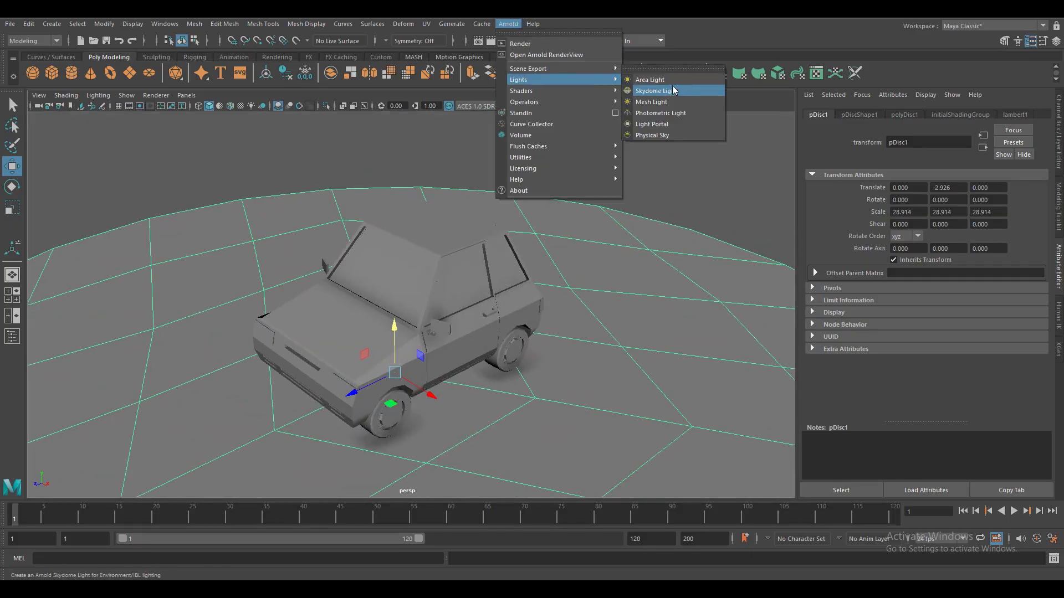
left_click(690, 90)
left_click(508, 24)
left_click(532, 36)
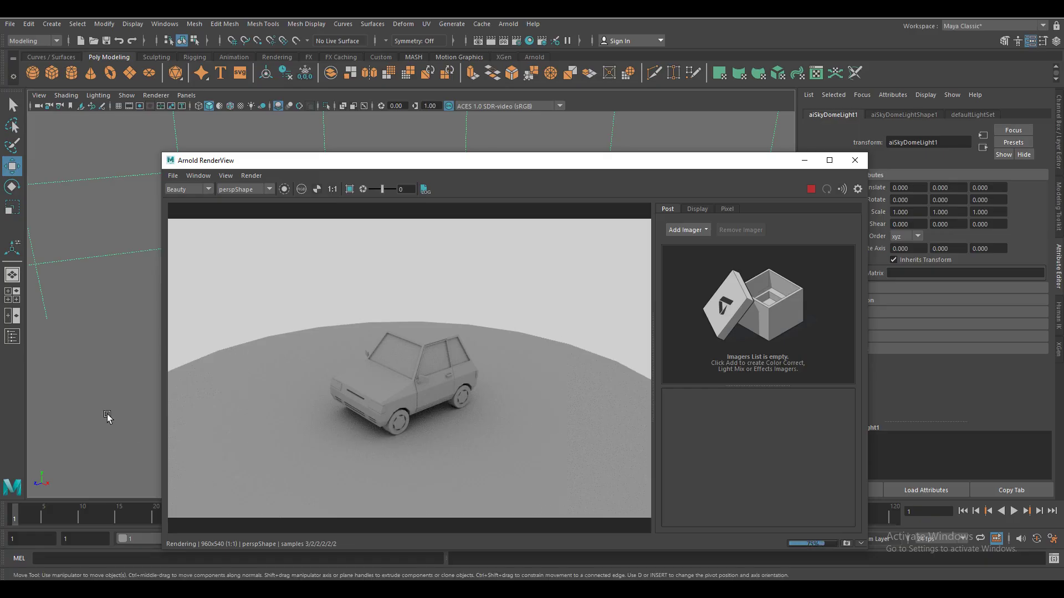
left_click_drag(106, 433, 95, 391, "alt")
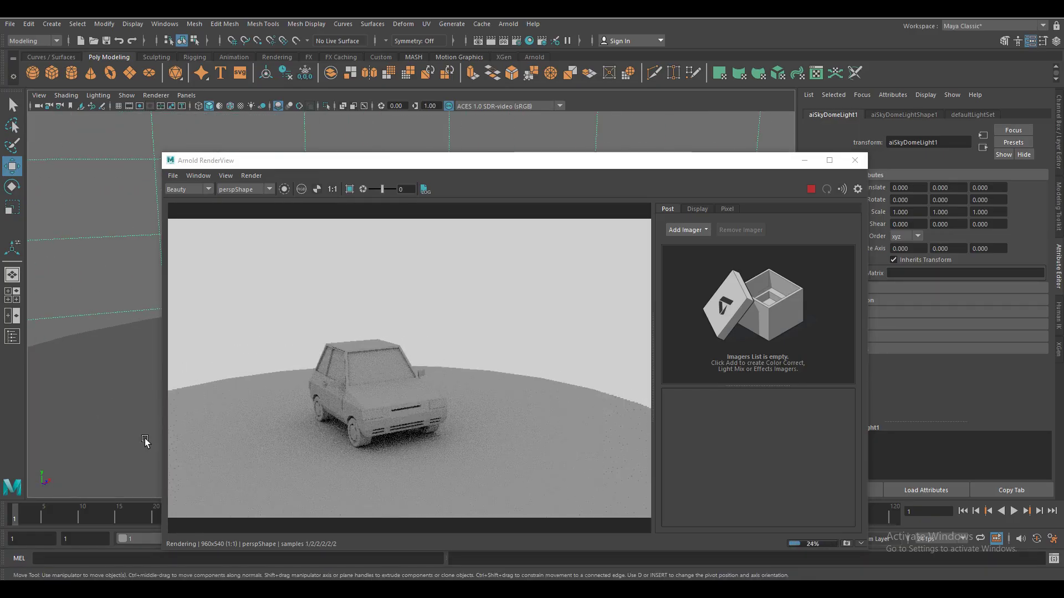
left_click_drag(107, 435, 118, 437, "alt")
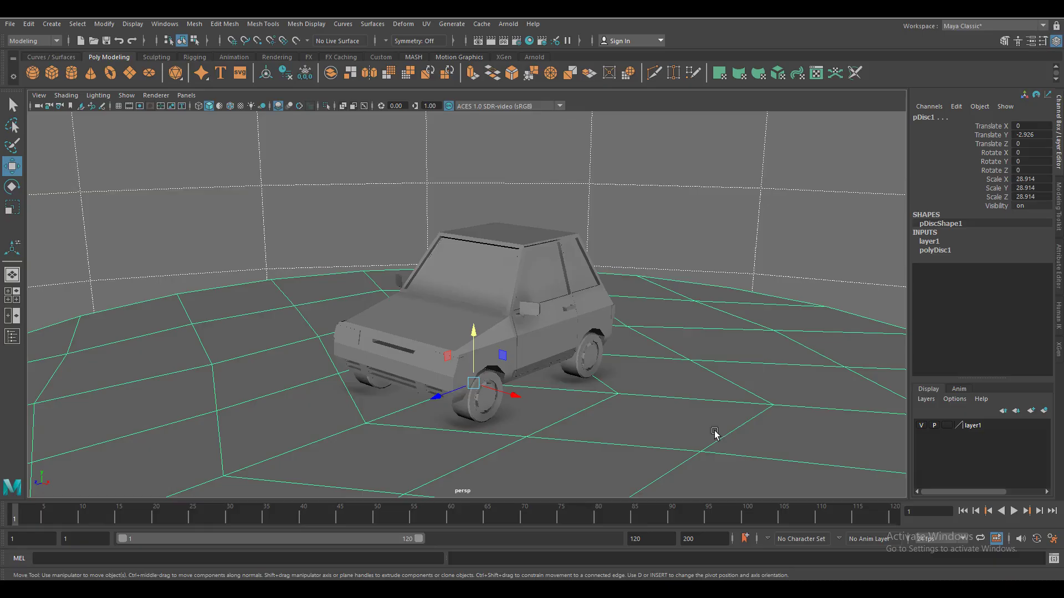
left_click_drag(715, 435, 531, 399, "alt")
Assign a new aiStandardSurface material to the car body
left_click(563, 409)
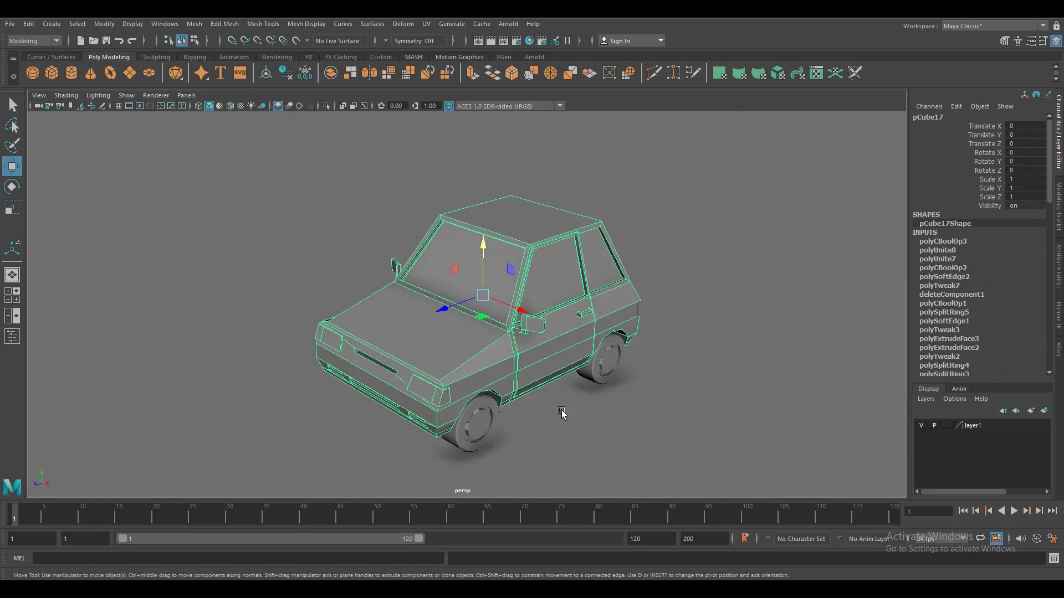
right_click_drag(525, 227, 523, 510)
left_click(388, 284)
left_click(468, 431)
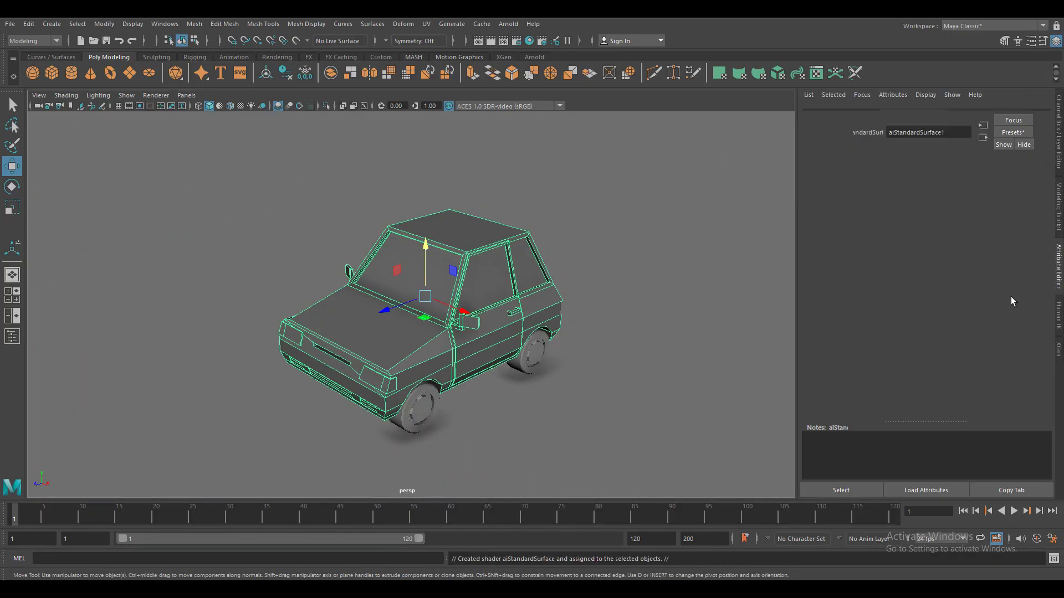
Give the body material a pale grey-beige base colour and 0.258 roughness, then preview-render it
right_click_drag(494, 254, 476, 510)
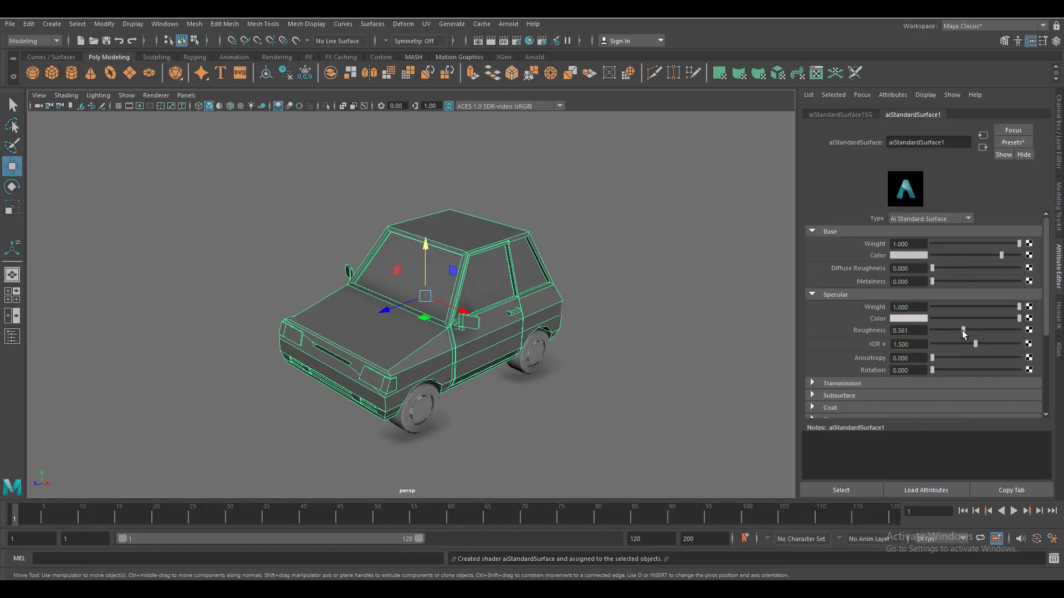
left_click(923, 257)
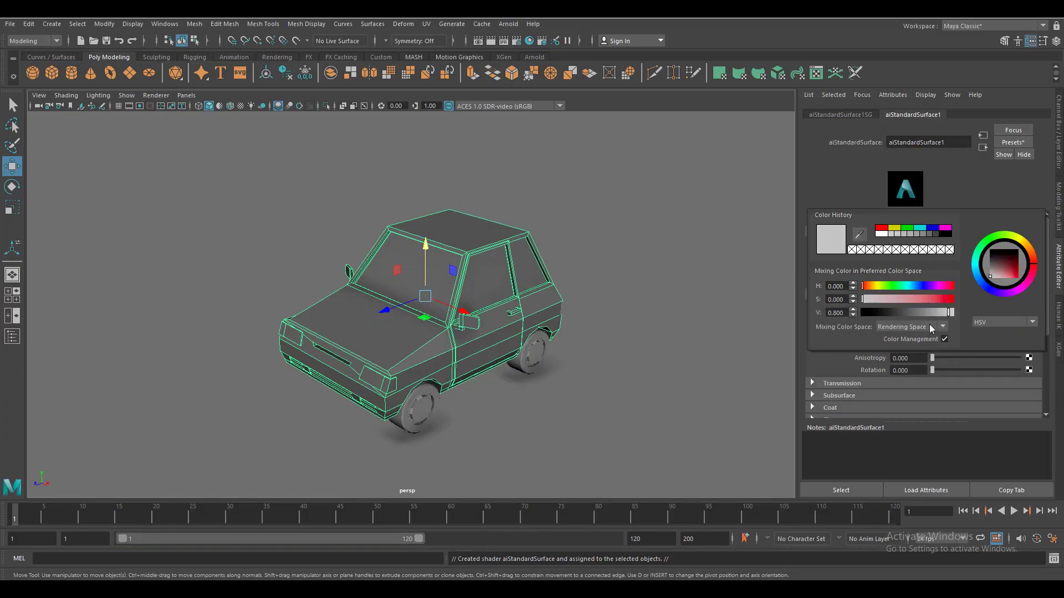
left_click(991, 276)
left_click(508, 24)
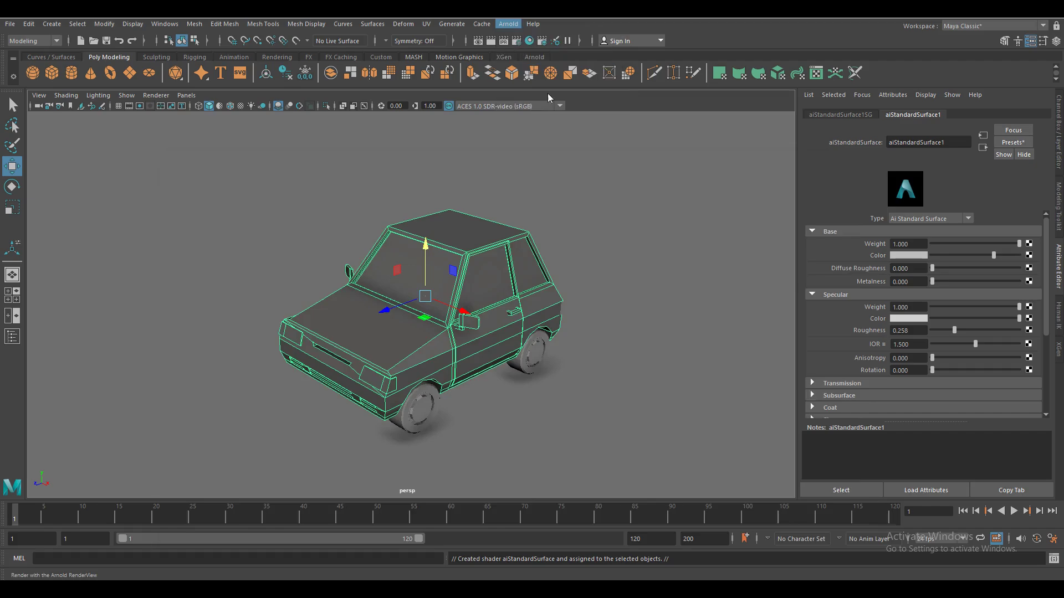
left_click(908, 253)
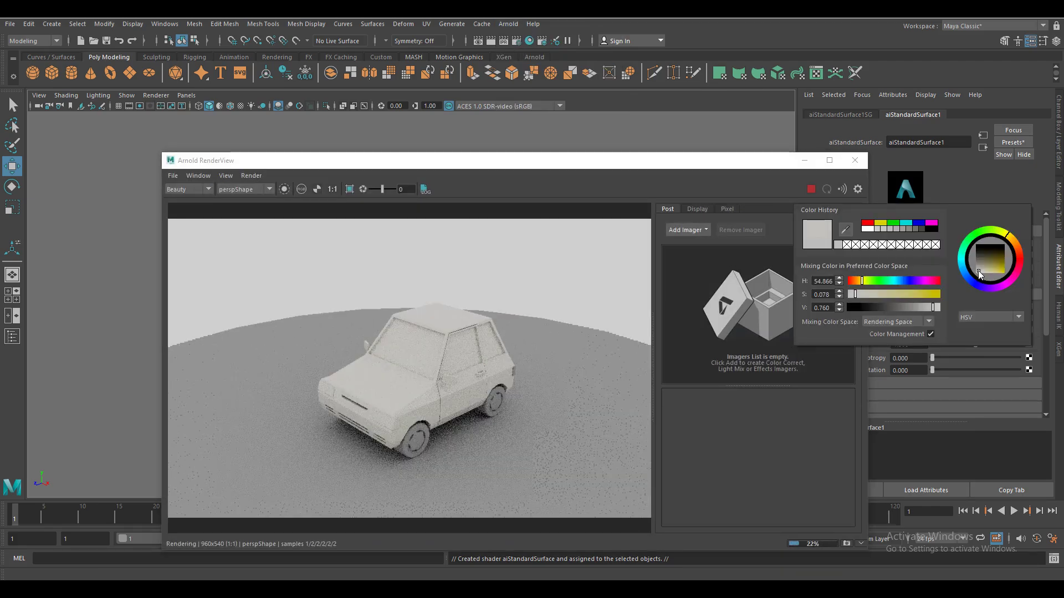
In face mode, marquee-select the lower band of body faces from the front view
left_click(857, 161)
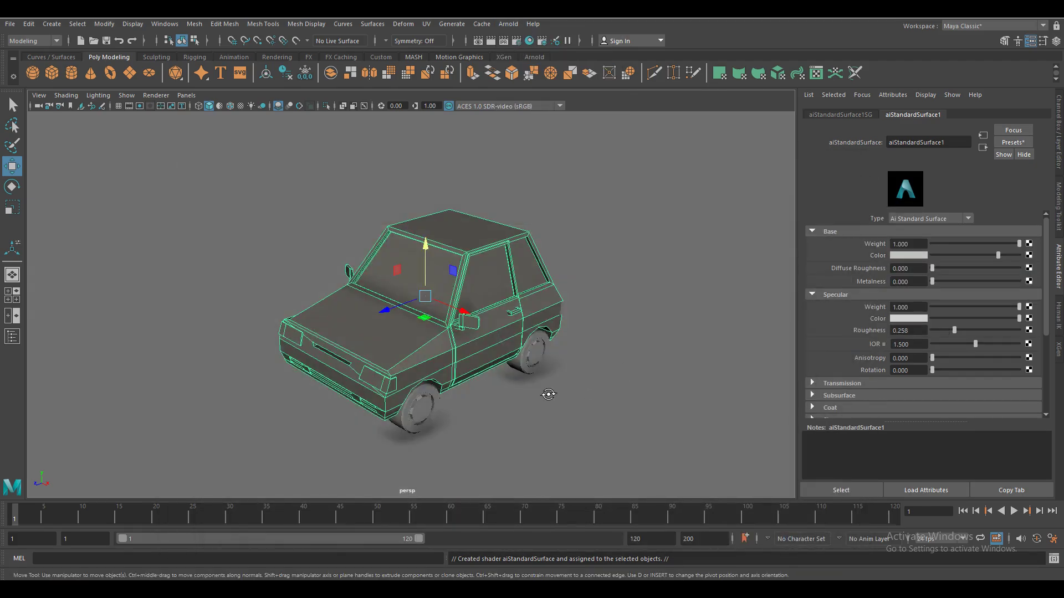
left_click_drag(499, 249, 555, 250, "alt")
right_click(570, 303)
left_click_drag(528, 339, 532, 356)
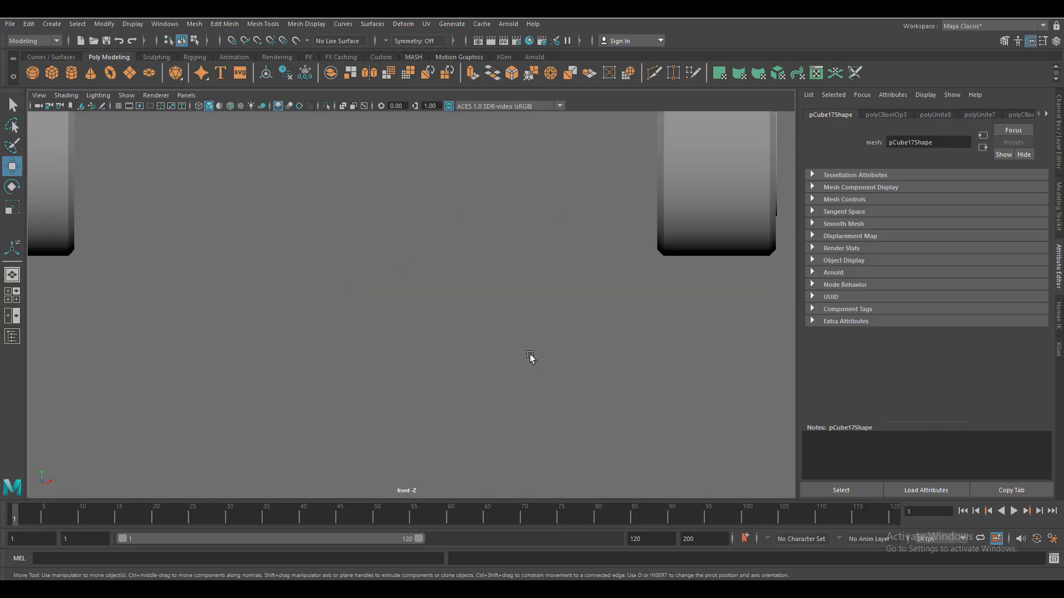
scroll(409, 366, "down", 5)
scroll(419, 357, "up", 3)
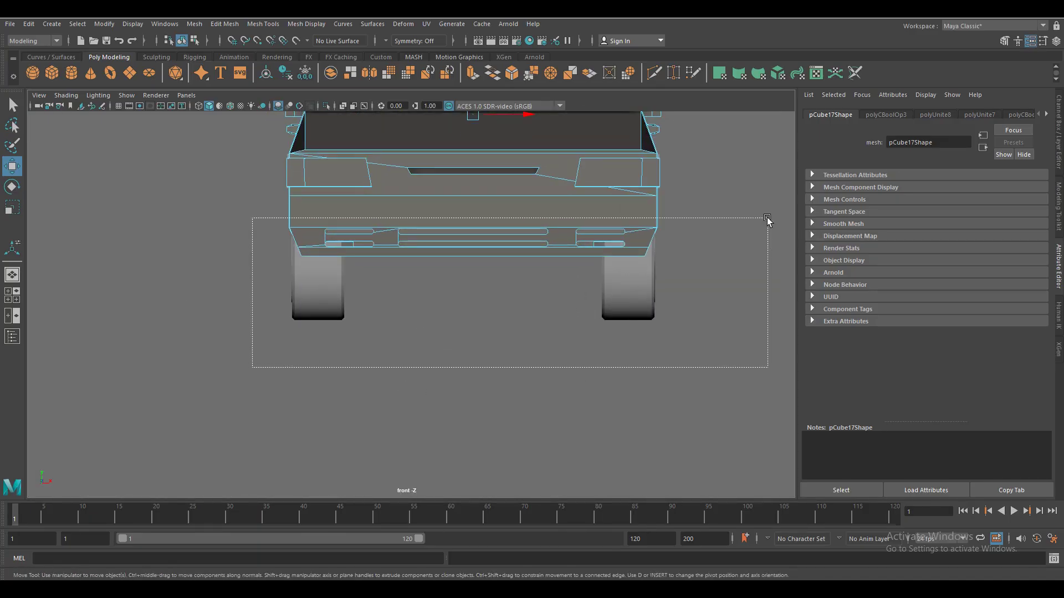
left_click_drag(252, 367, 767, 220)
key("space")
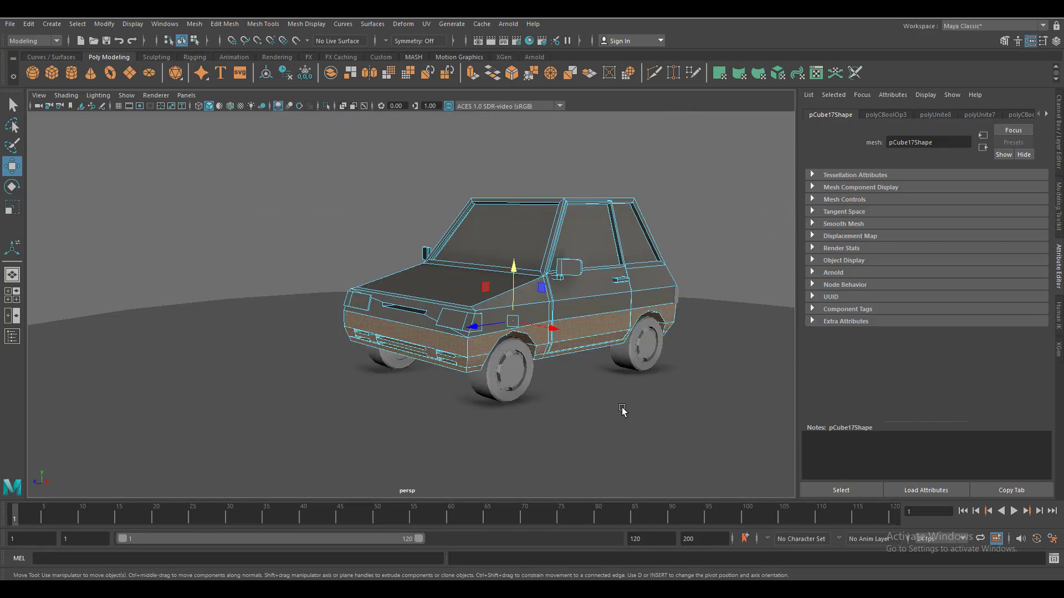
Orbit around the car and switch to the exact Right side view
mouse_move(622, 410)
left_mouse_down("alt")
mouse_move(567, 409)
mouse_move(591, 411)
left_mouse_up("alt")
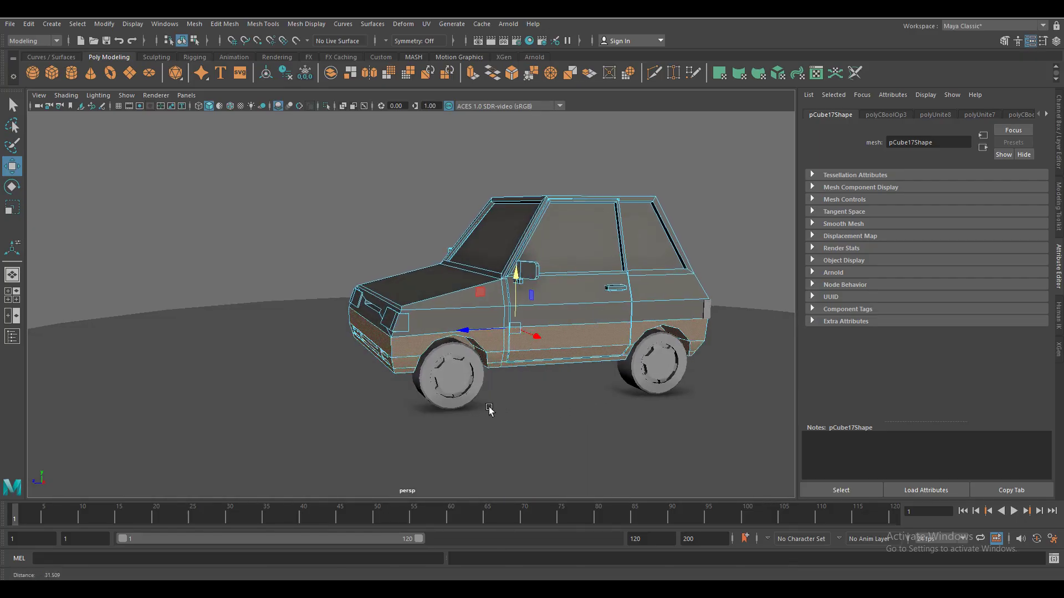
left_click_drag(490, 408, 599, 414, "alt")
middle_click_drag(599, 413, 516, 411, "alt")
scroll(515, 411, "up", 1)
mouse_move(516, 411)
left_mouse_down("alt")
mouse_move(487, 416)
mouse_move(519, 399)
mouse_move(445, 399)
mouse_move(521, 407)
mouse_move(494, 404)
left_mouse_up("alt")
scroll(487, 416, "up", 1)
scroll(494, 404, "up", 1)
key("space")
left_click_drag(526, 341, 555, 342)
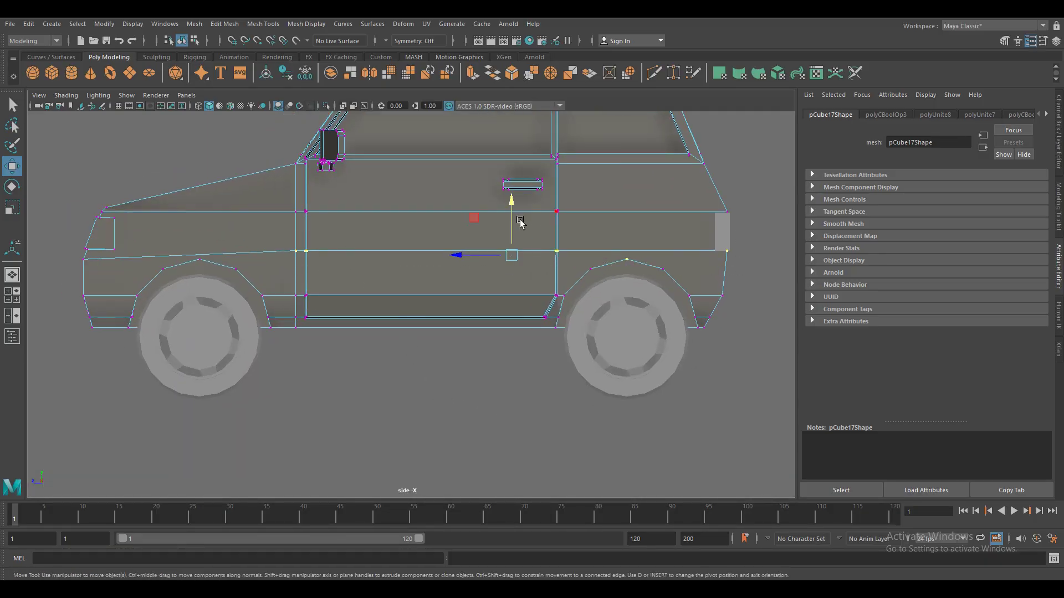
Move the wheel-arch vertices vertically along the trim line, then convert the selection to faces
left_click_drag(520, 222, 514, 217)
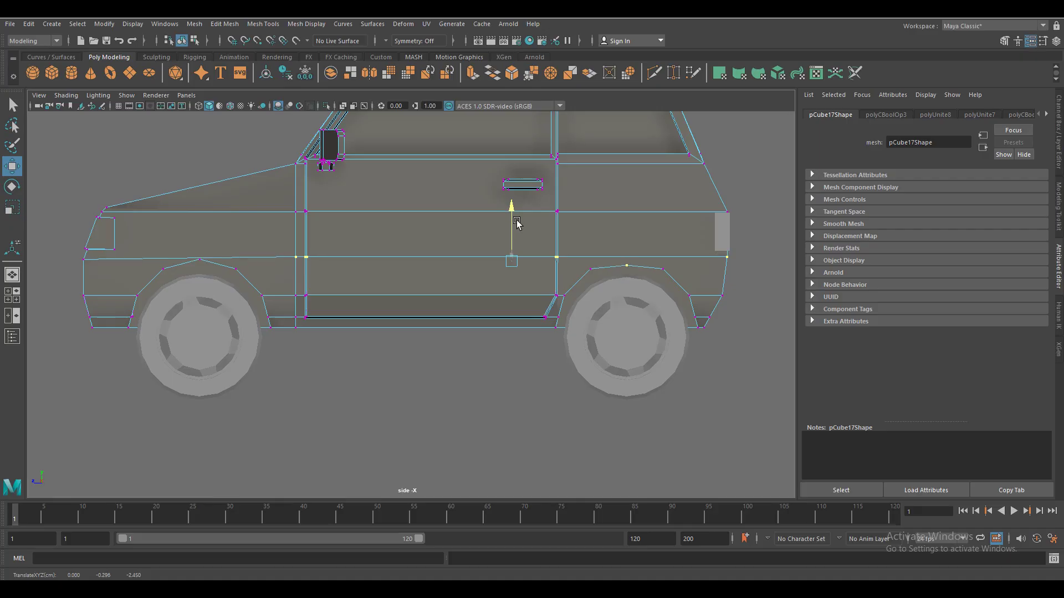
key("ctrl+z")
left_click(200, 258, "shift")
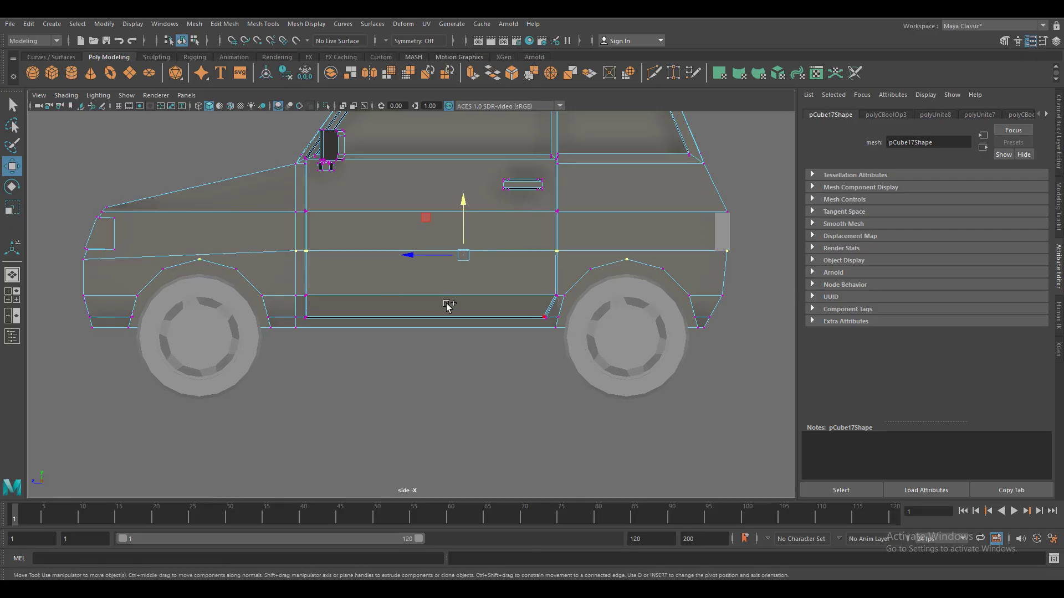
left_click(464, 203)
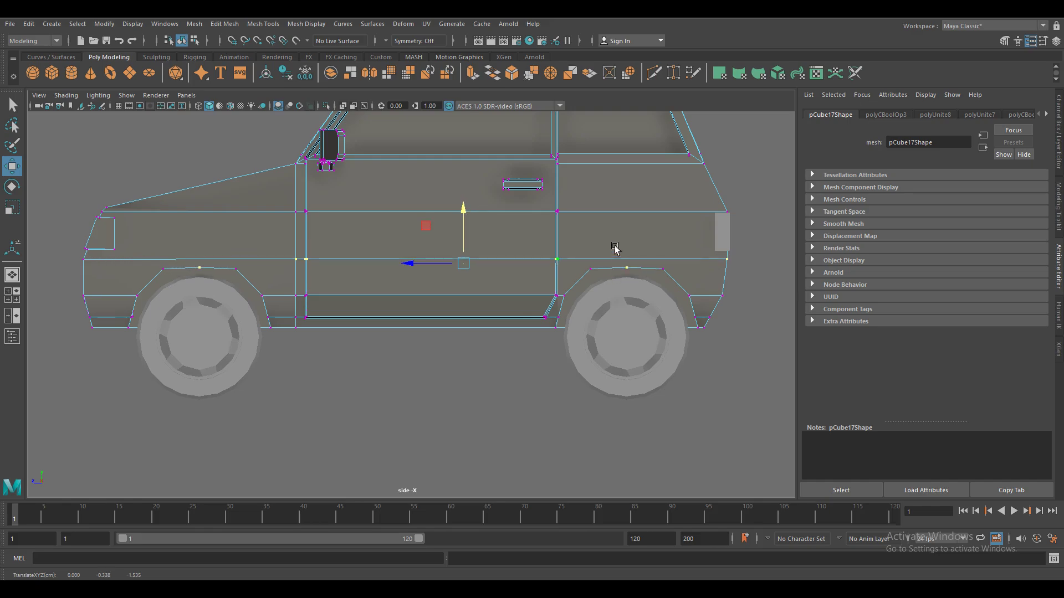
left_click(201, 270, "shift")
left_click(205, 270, "shift")
left_click(414, 216)
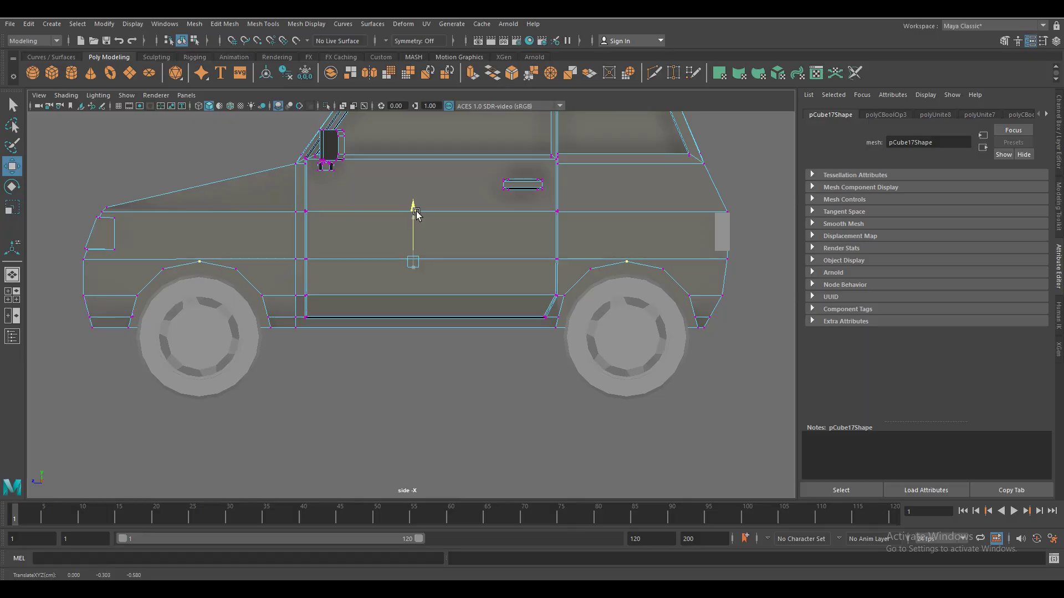
right_click_drag(562, 227, 560, 252, "ctrl")
mouse_move(475, 368)
left_mouse_down()
mouse_move(467, 408)
mouse_move(666, 404)
mouse_move(375, 396)
mouse_move(501, 409)
left_mouse_up()
Assign a near-black aiStandardSurface to the lower band and verify it in an Arnold render
right_click_drag(510, 299, 527, 541)
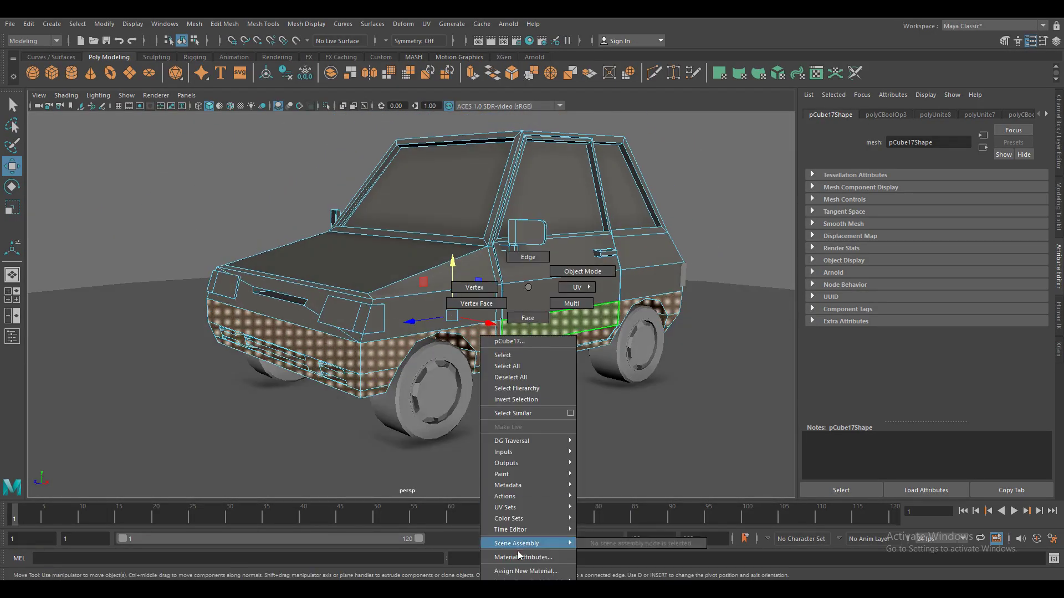
left_click(400, 296)
left_click(474, 443)
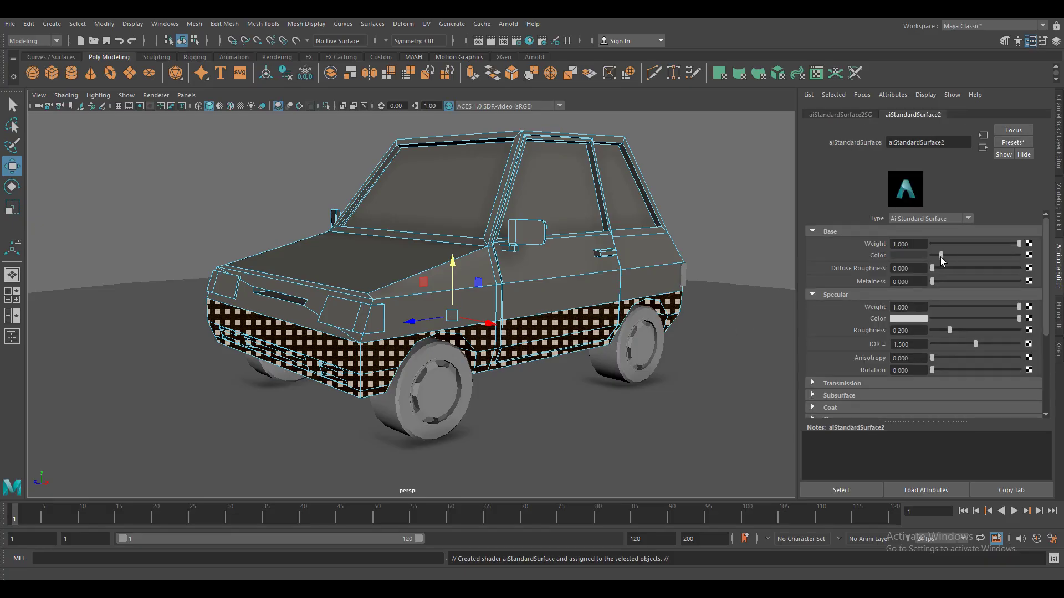
scroll(505, 355, "down", 5)
left_click(490, 40)
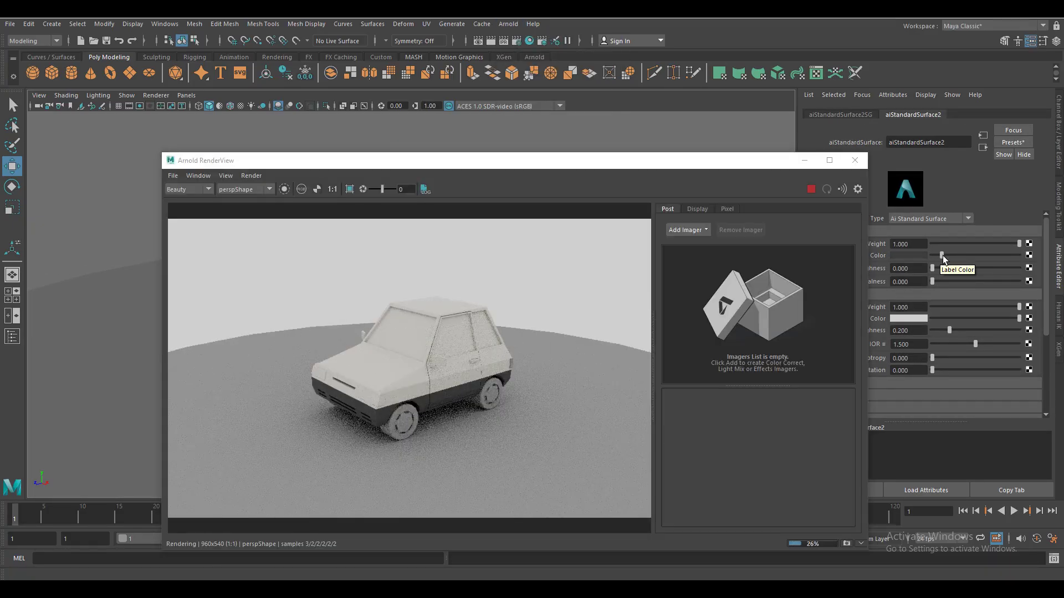
left_click(856, 166)
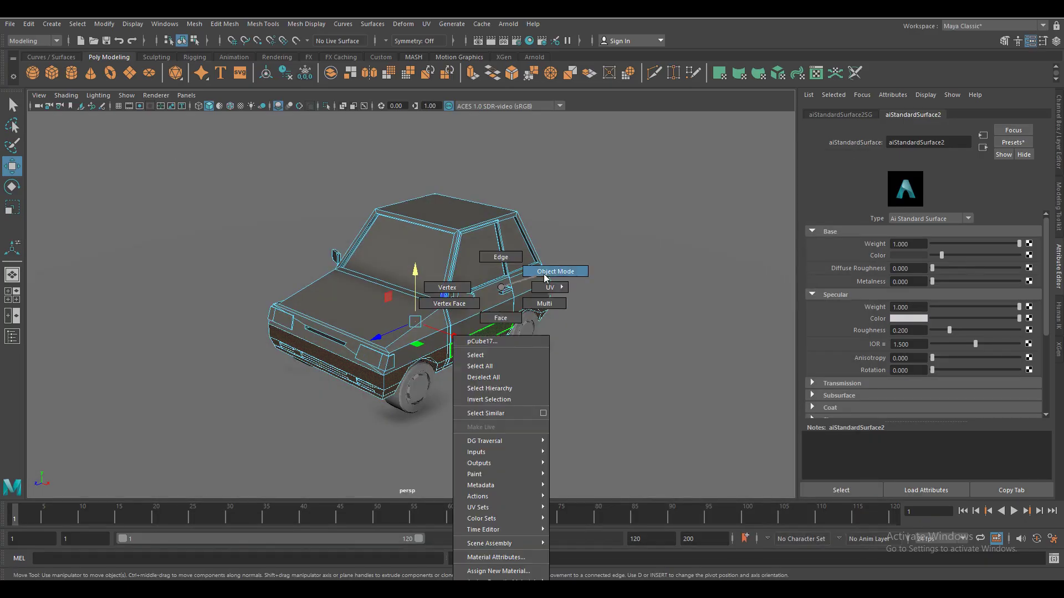
right_click_drag(493, 286, 551, 272)
Separate the merged car mesh into individual pieces
scroll(402, 368, "up", 2)
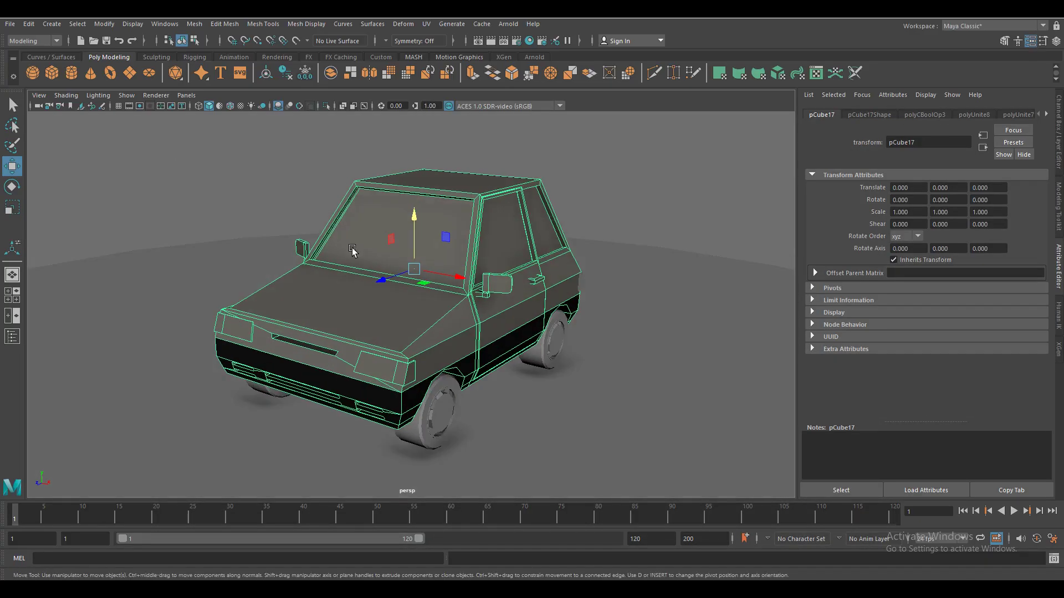
left_click(225, 24)
left_click(222, 75)
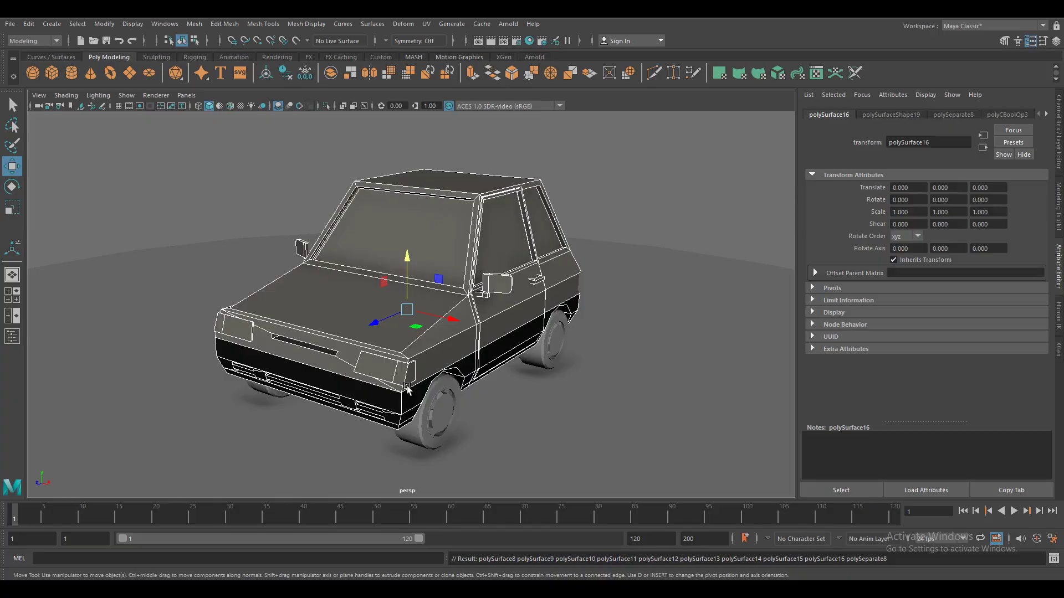
left_click(495, 282)
Select both tail lights from the rear and combine them into one mesh
mouse_move(546, 291)
left_mouse_down("alt")
mouse_move(429, 378)
mouse_move(271, 313)
mouse_move(450, 380)
left_mouse_up("alt")
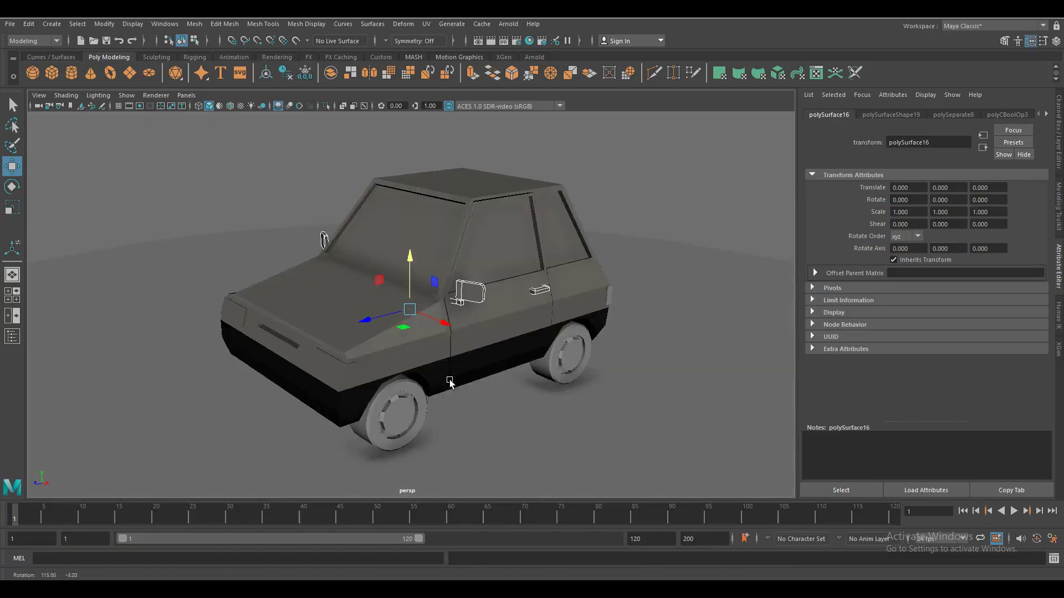
right_click_drag(456, 287, 542, 578)
mouse_move(565, 482)
left_mouse_down("alt")
mouse_move(565, 456)
mouse_move(452, 318)
mouse_move(610, 338)
left_mouse_up("alt")
left_click(452, 319)
left_click(613, 317, "shift")
left_click(194, 23)
Raise the tail lights' middle row of vertices slightly
left_click(208, 55)
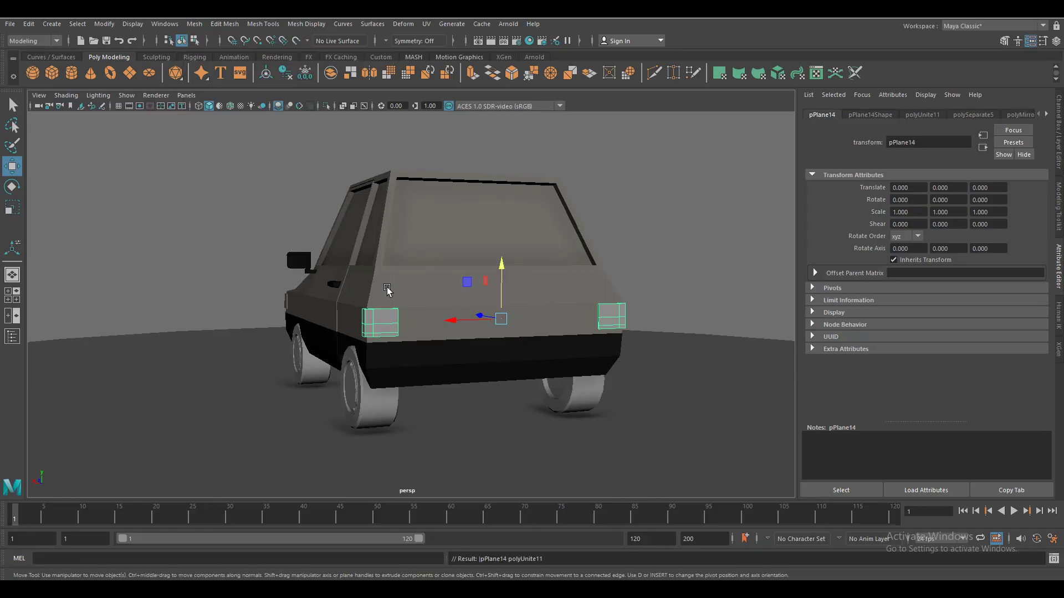
scroll(351, 299, "up", 5)
right_click_drag(399, 287, 351, 287)
scroll(350, 287, "down", 3)
left_click_drag(222, 288, 670, 333)
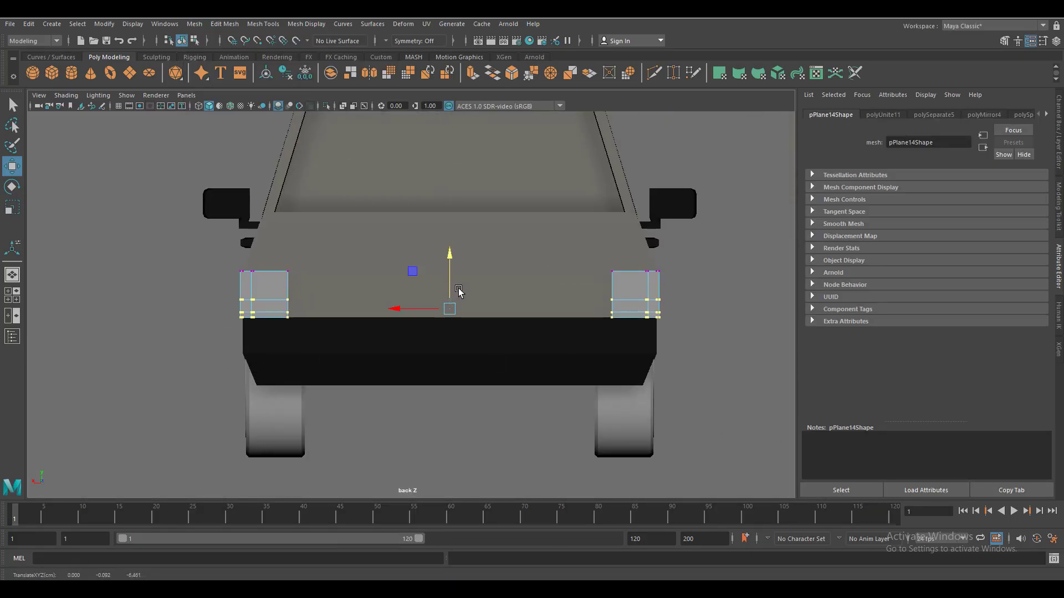
left_click_drag(213, 286, 380, 309)
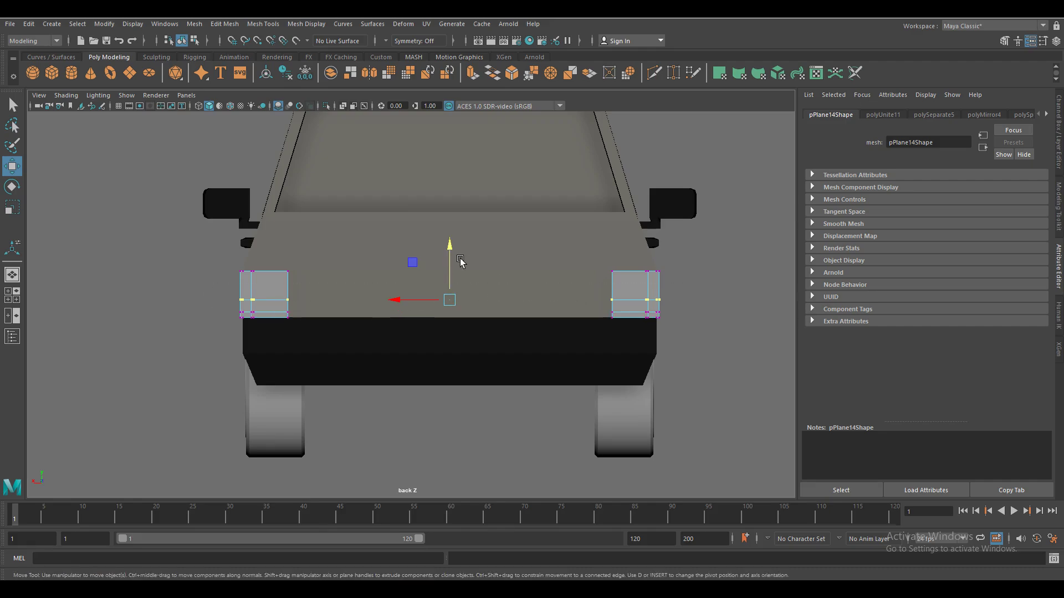
left_click_drag(460, 261, 449, 255)
Return to object mode and select both headlights
right_click_drag(624, 283, 641, 289)
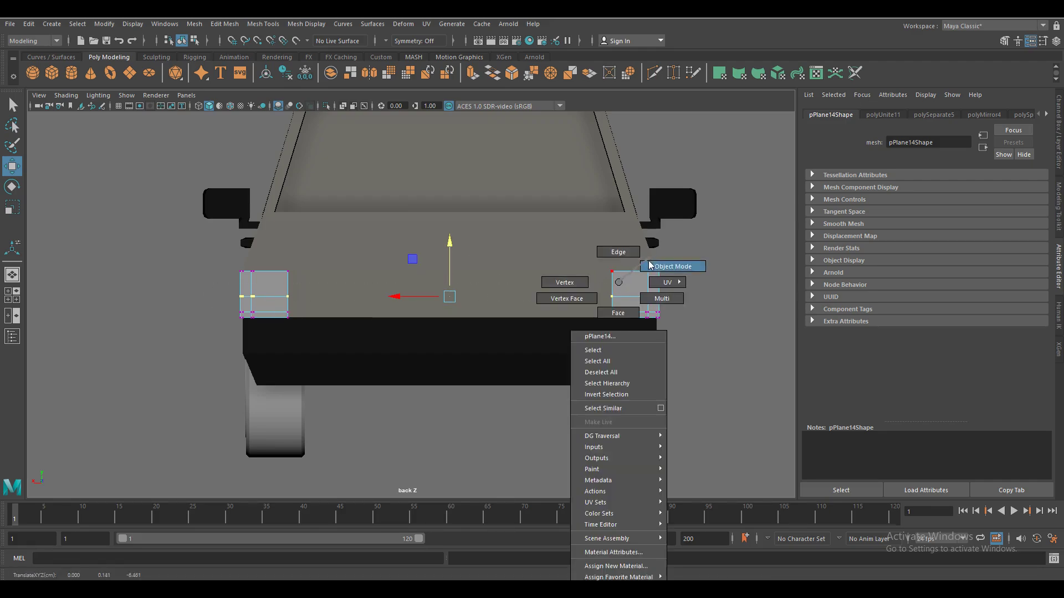
mouse_move(641, 290)
left_mouse_down("alt")
mouse_move(408, 431)
mouse_move(349, 348)
mouse_move(217, 387)
left_mouse_up("alt")
left_click(350, 348)
left_click(213, 355, "shift")
Combine the two headlights into one mesh
left_click(200, 28)
left_click(222, 64)
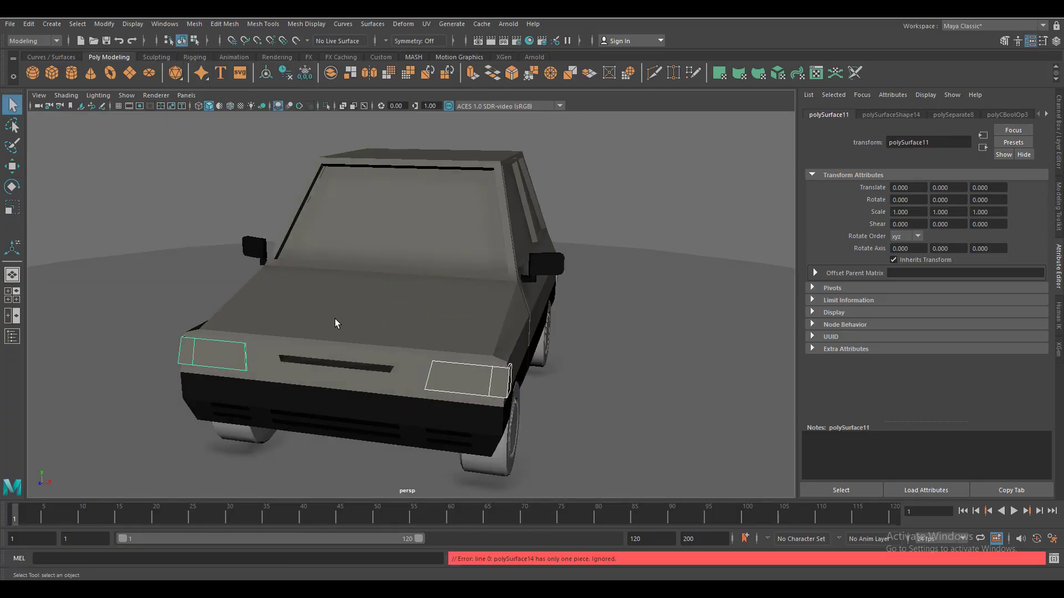
left_click(441, 390)
key("w")
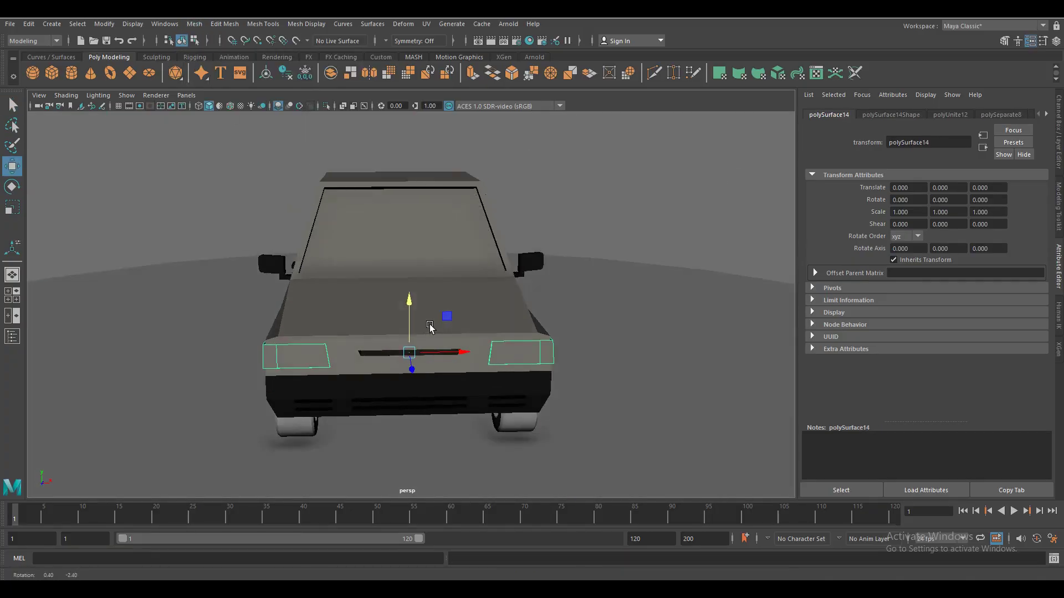
Give the headlights' front faces a new aiStandardSurface with Emission Weight 1
left_click_drag(354, 288, 437, 327, "alt")
right_click(501, 316)
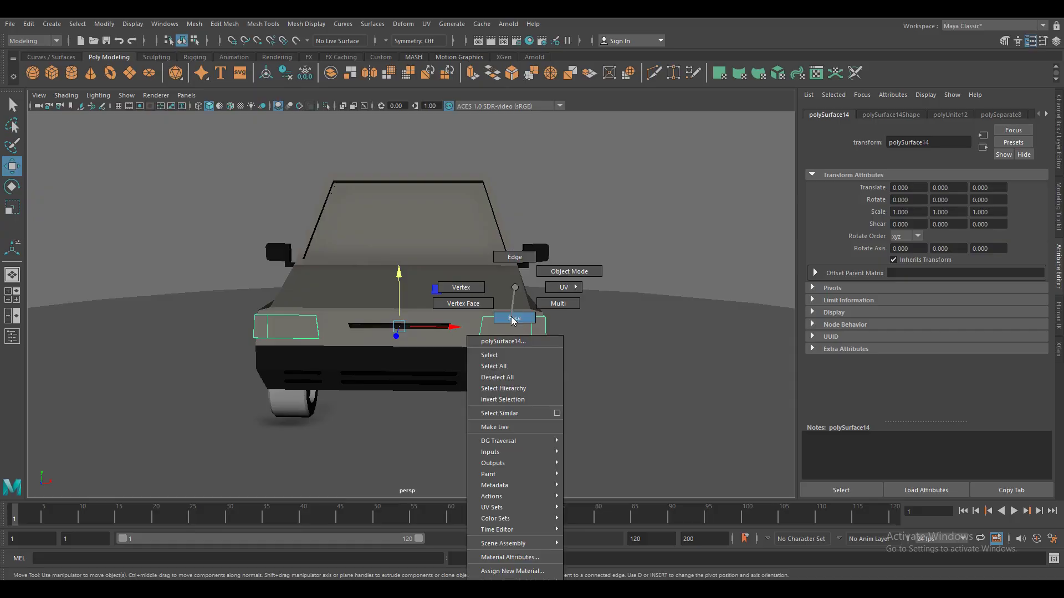
left_click_drag(502, 316, 458, 413, "alt")
right_click_drag(262, 290, 265, 572)
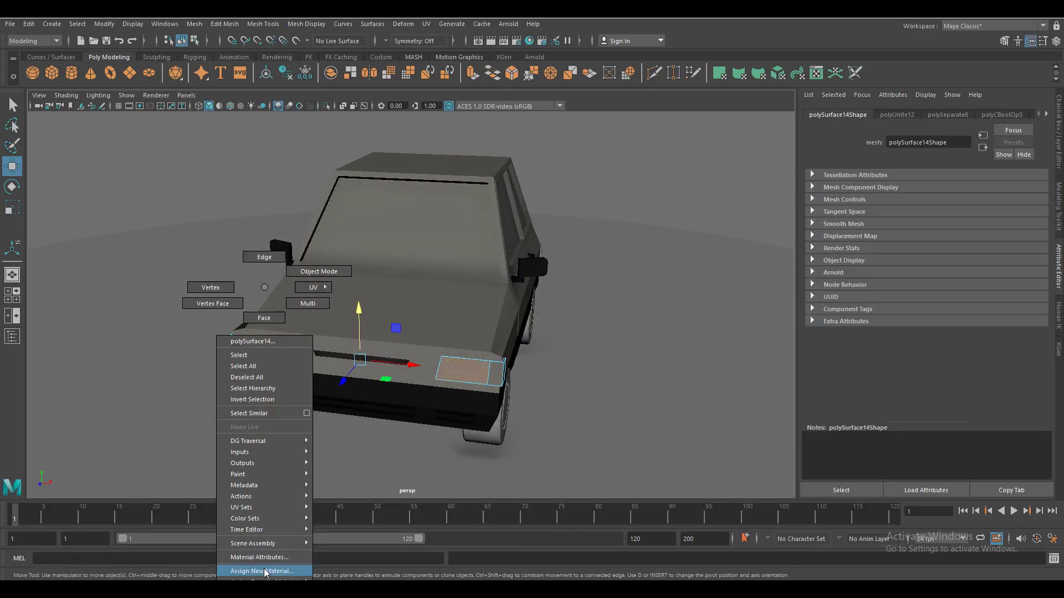
left_click(450, 452)
scroll(927, 355, "down", 5)
left_click(847, 302)
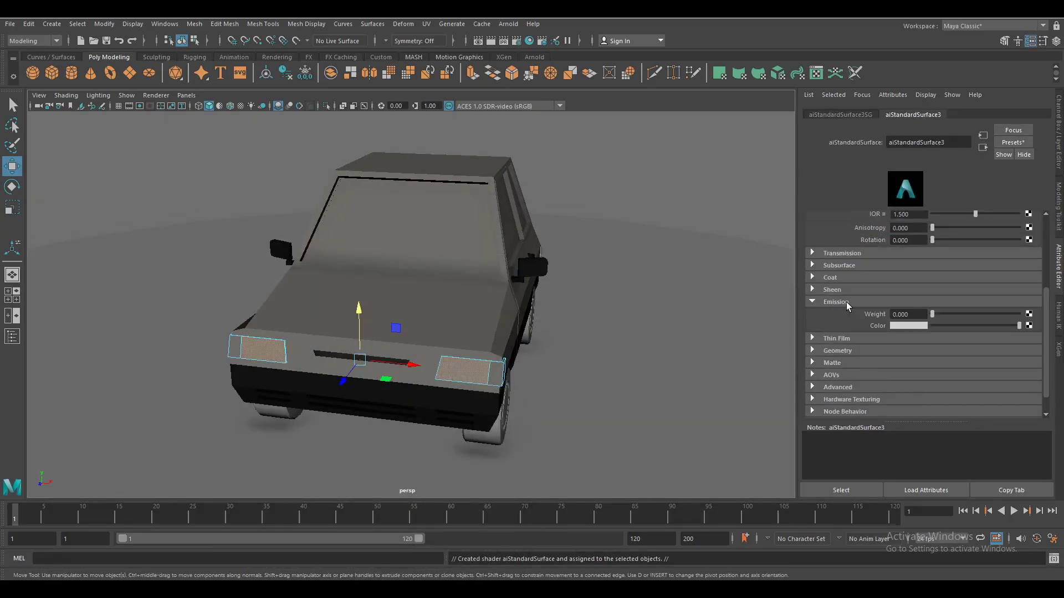
Give the headlights' side corner faces their own material with orange emission colour
key("f")
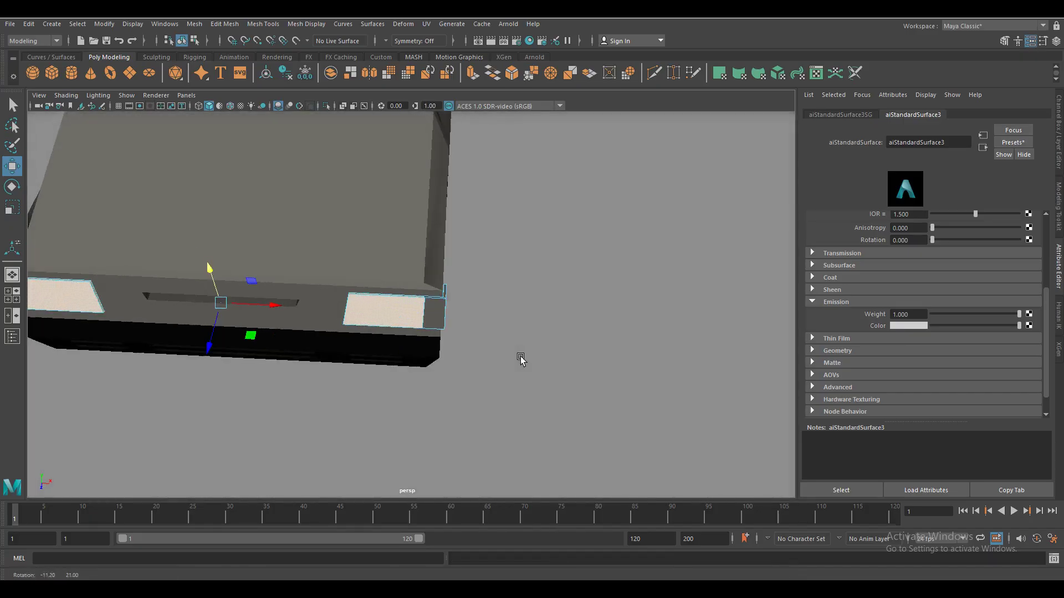
scroll(472, 383, "up", 3)
scroll(524, 402, "down", 3)
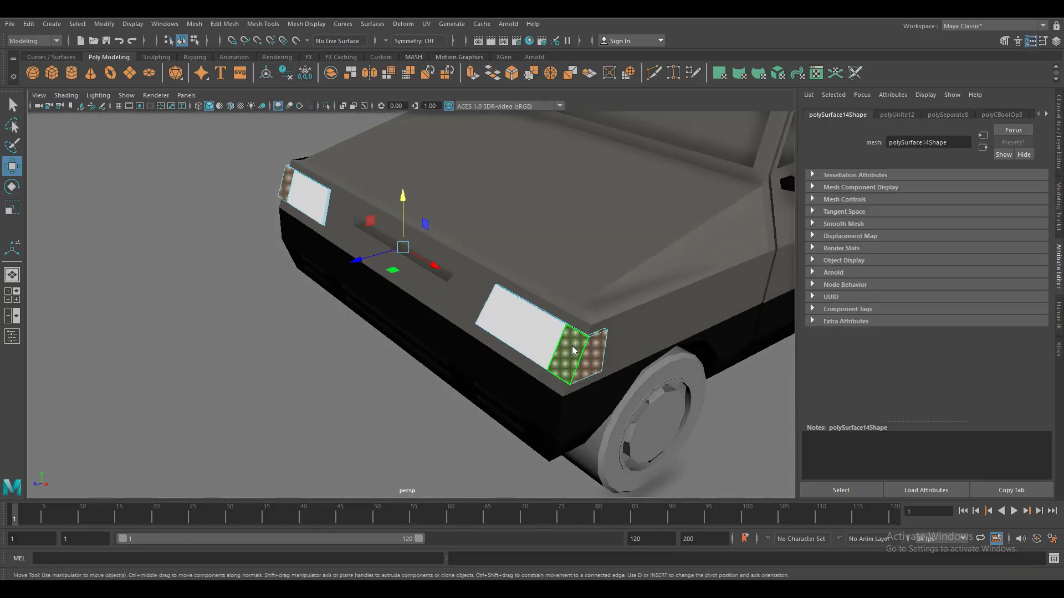
right_click_drag(554, 302, 570, 570)
left_click(450, 452)
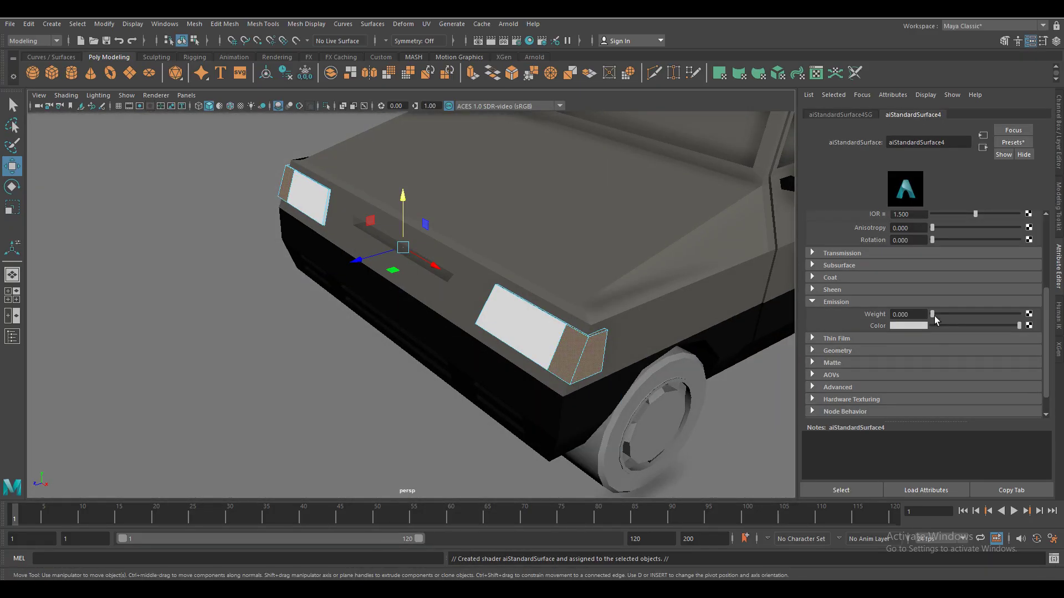
left_click(909, 326)
left_click(882, 295)
left_click(1037, 332)
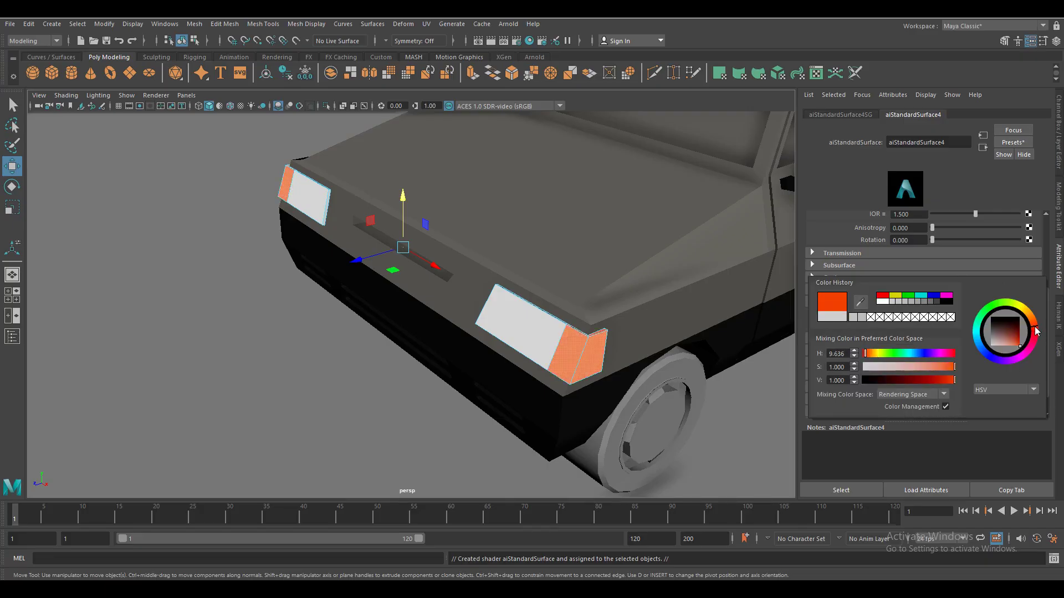
scroll(443, 277, "down", 10)
left_click(589, 124)
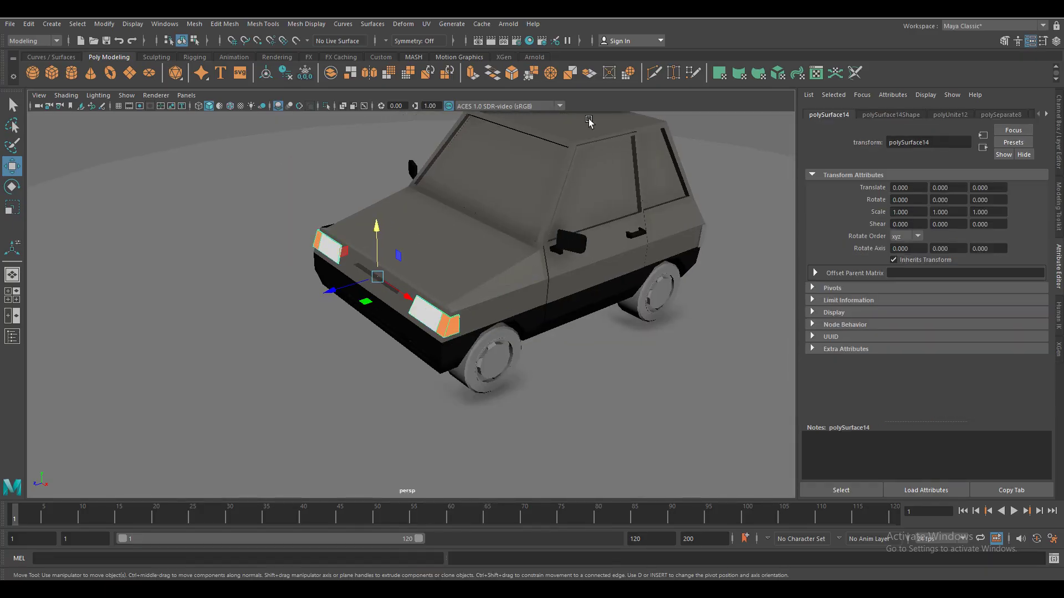
Render the car in Arnold to check the headlights
left_click(508, 24)
left_click(526, 45)
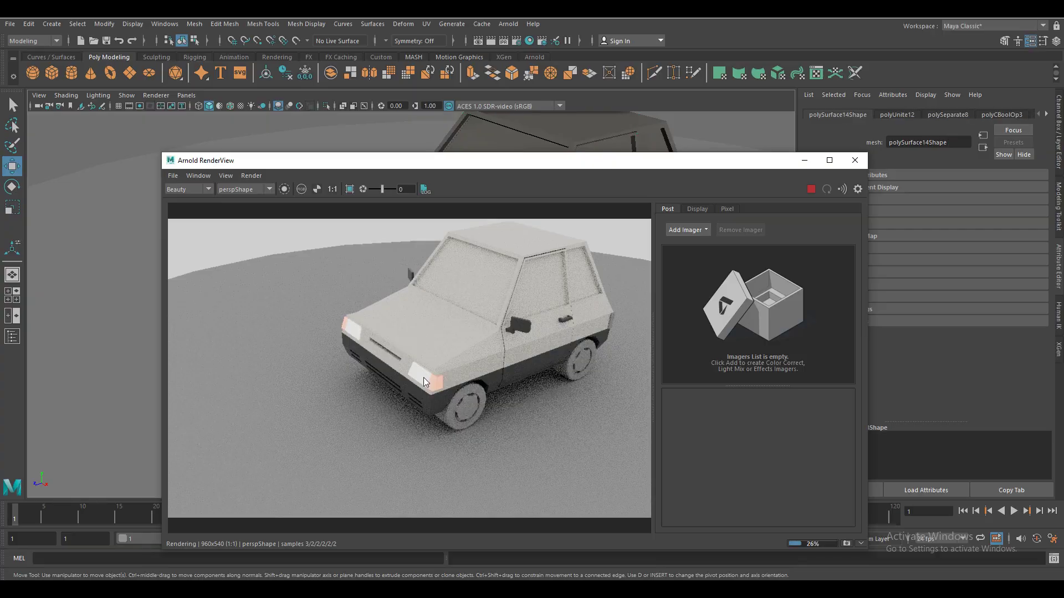
left_click(1046, 114)
left_click(1046, 114)
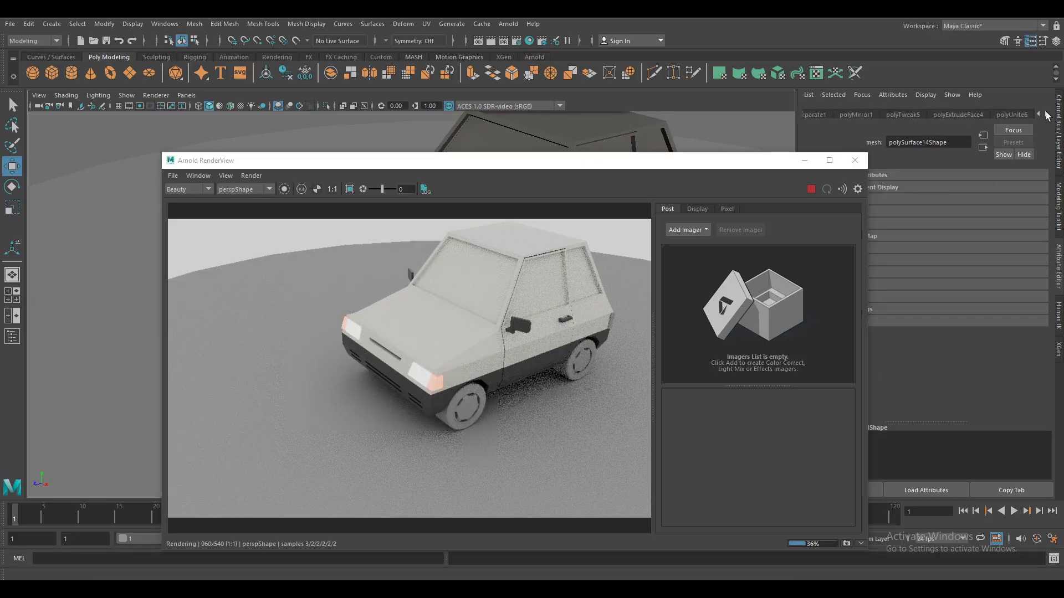
left_click(1046, 115)
left_click(1045, 114)
left_click(854, 161)
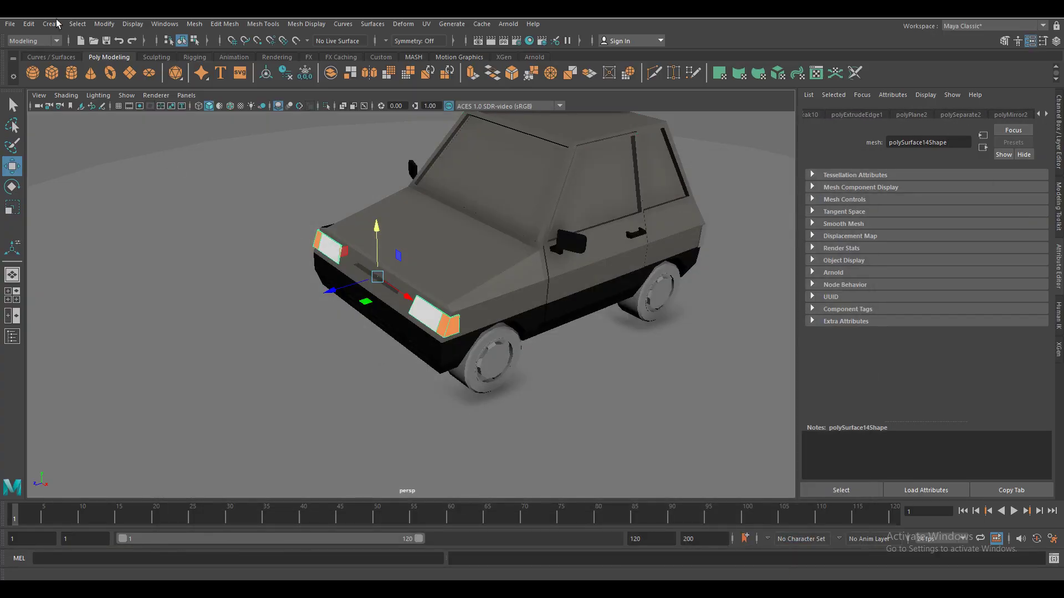
left_click(829, 114)
Set the side material's base colour to orange and re-check it in a render
left_click(28, 24)
key("Escape")
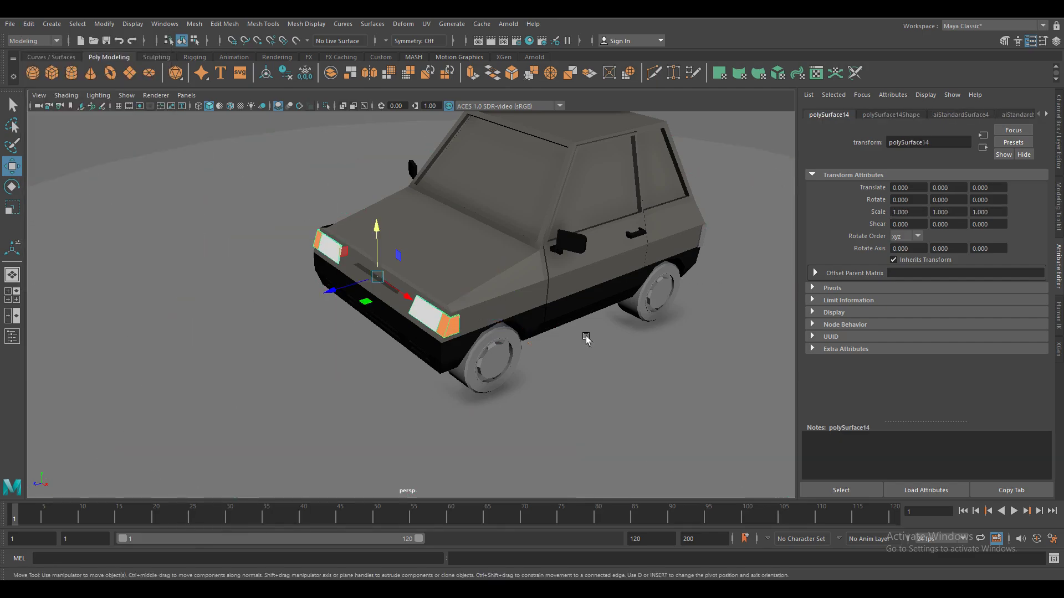
left_click(1046, 115)
left_click(930, 114)
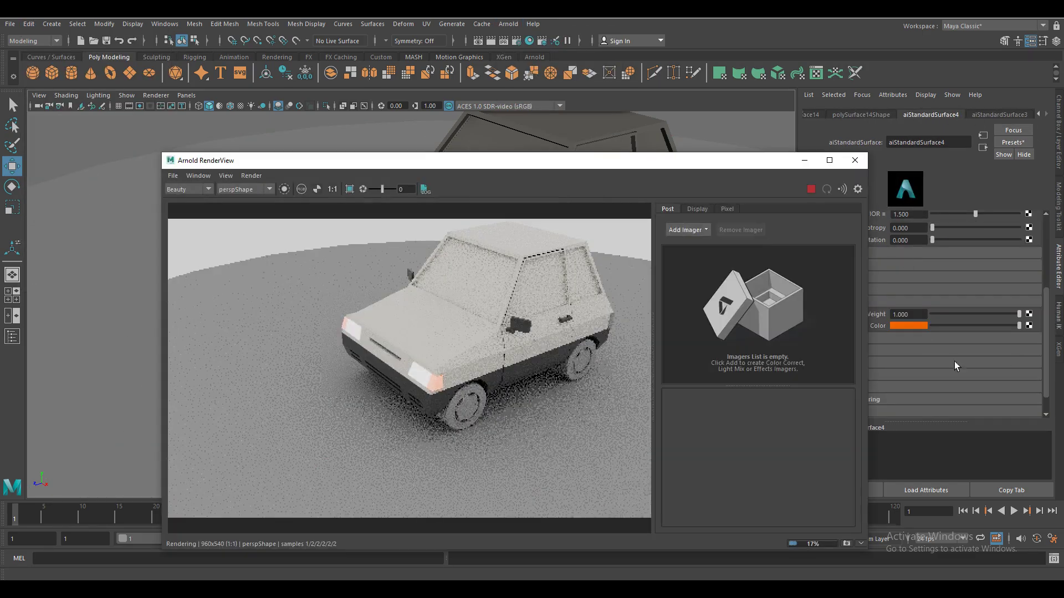
left_click(914, 325)
scroll(941, 261, "up", 3)
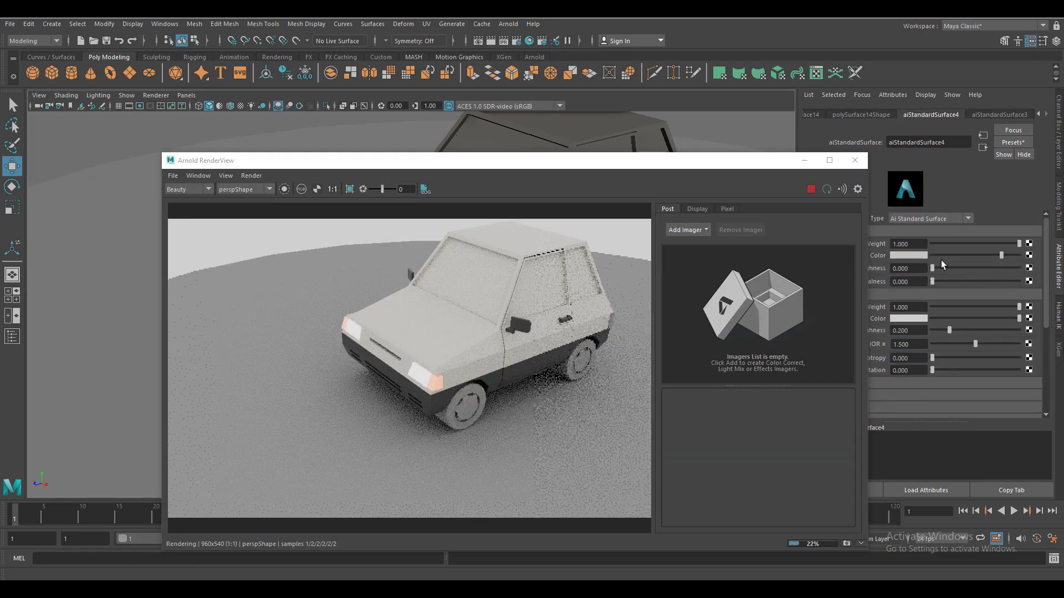
left_click(918, 254)
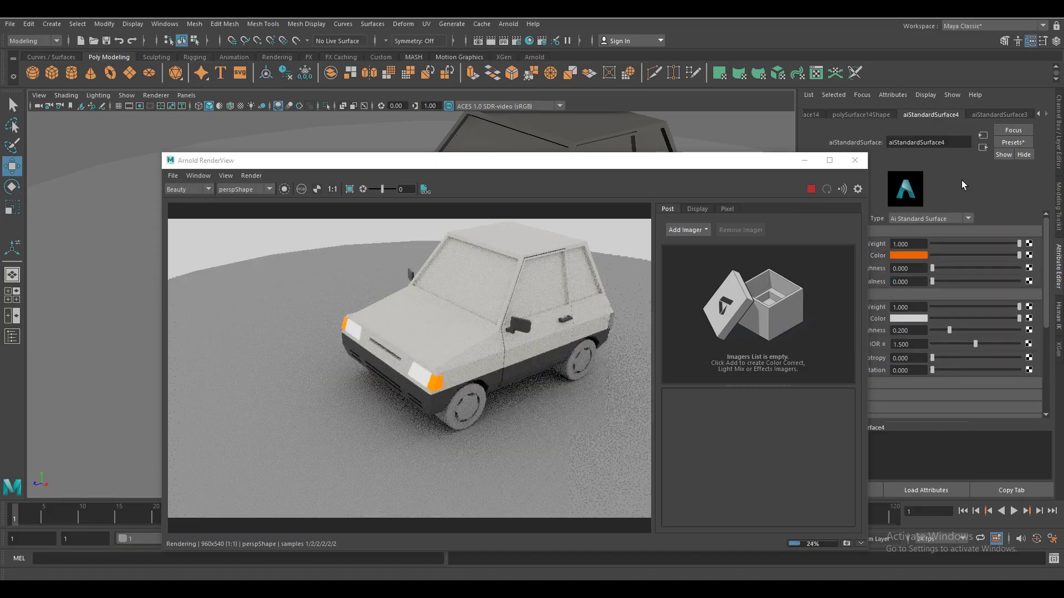
left_click(855, 161)
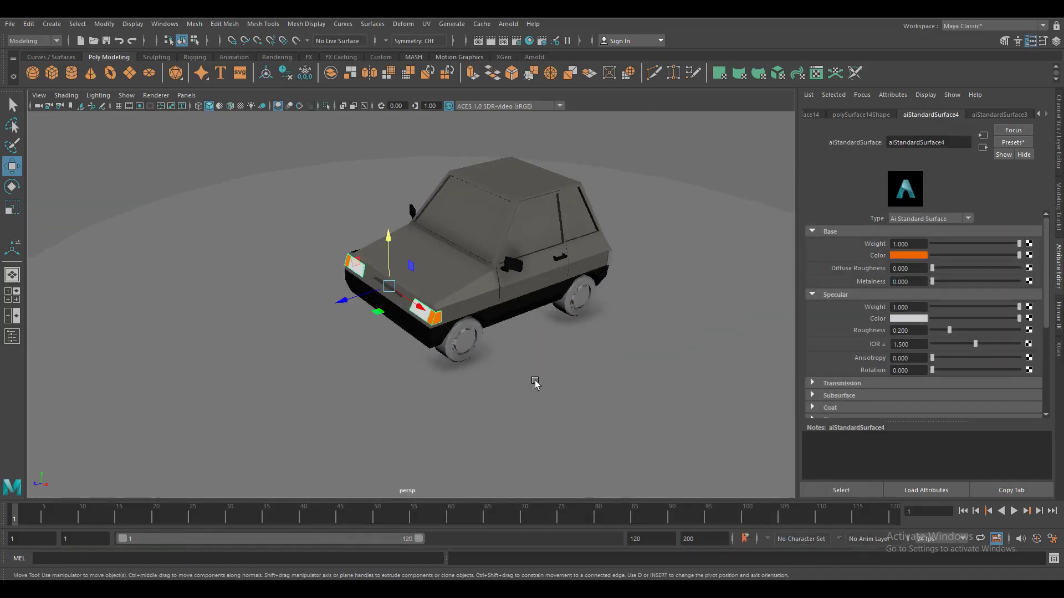
mouse_move(534, 380)
left_mouse_down("alt")
mouse_move(381, 394)
mouse_move(421, 382)
mouse_move(377, 377)
left_mouse_up("alt")
Select the tail lights' outer faces from a straight rear view
left_click(335, 357)
scroll(380, 368, "up", 2)
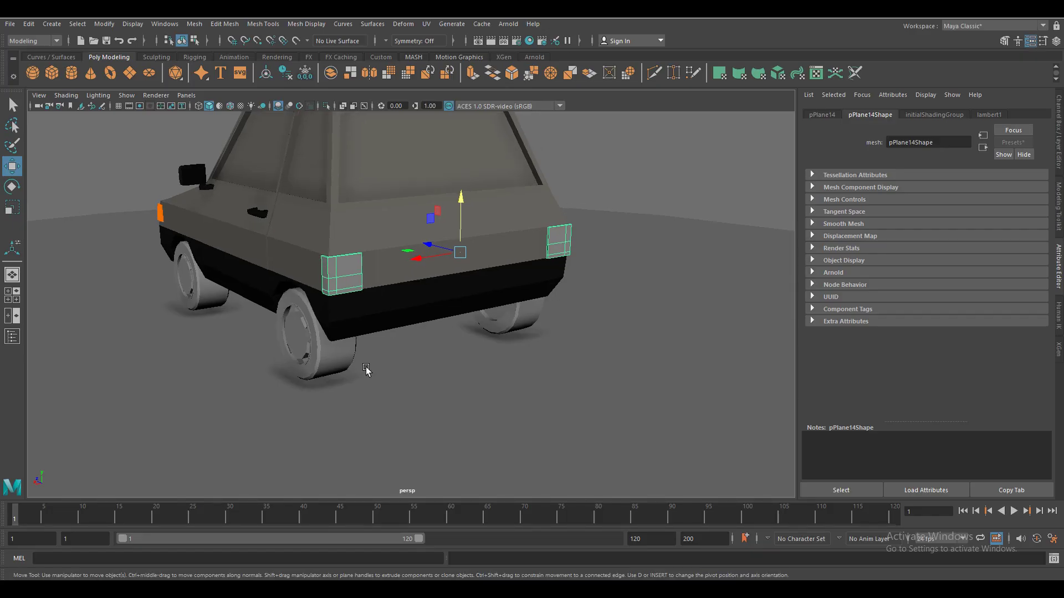
left_click(344, 274, "ctrl")
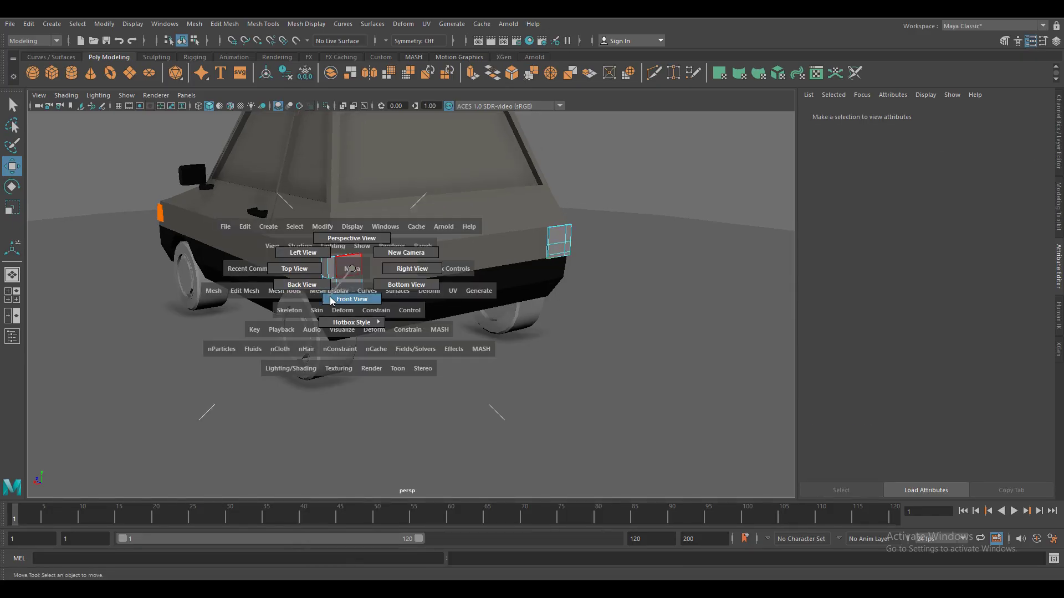
left_click_drag(344, 296, 389, 382)
scroll(389, 382, "up", 2)
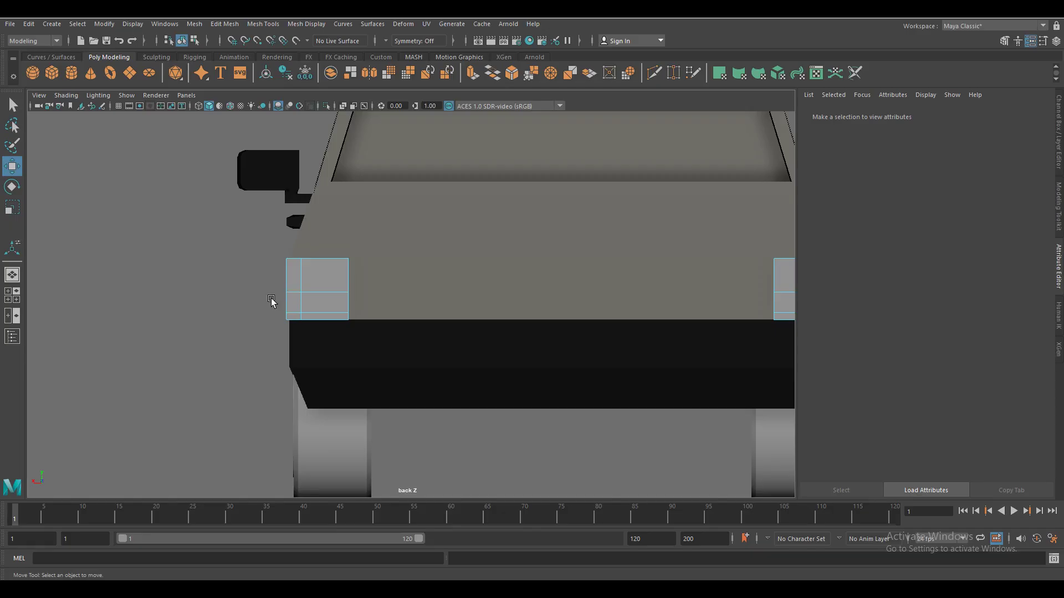
left_click_drag(299, 303, 300, 304)
middle_click_drag(543, 356, 354, 356, "alt")
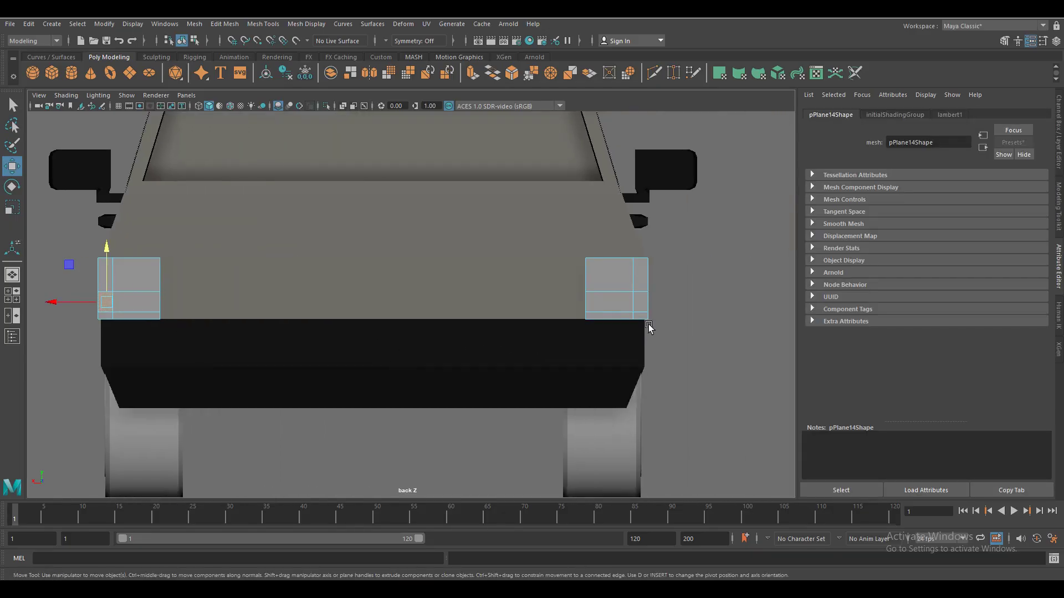
Apply the orange light material to the outer faces and white glow to the bottom strips
right_click_drag(655, 307, 721, 557)
middle_click_drag(472, 403, 575, 408, "alt")
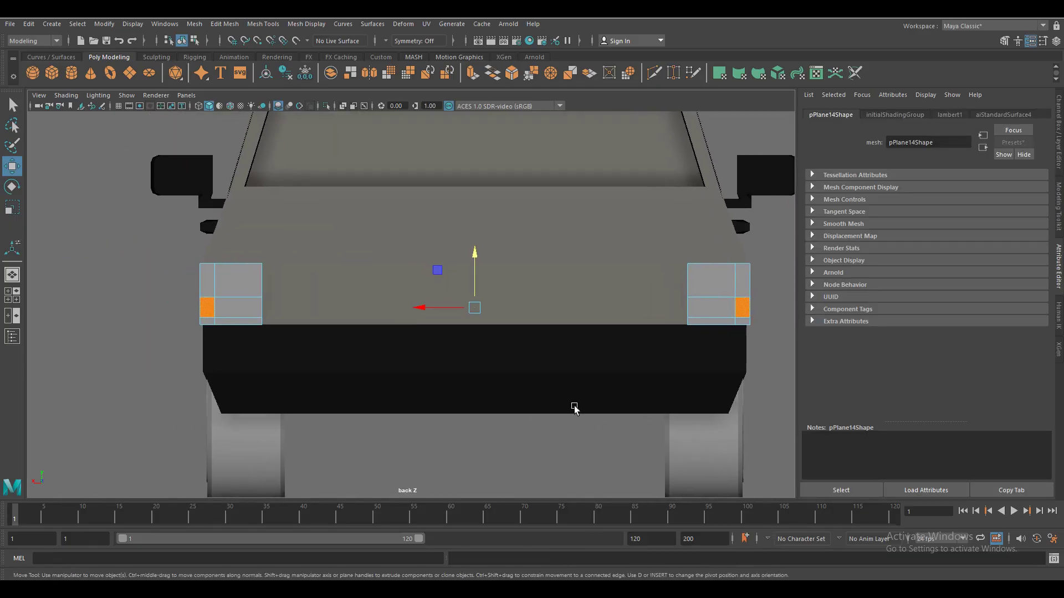
right_click_drag(728, 322, 721, 557)
left_click(230, 321)
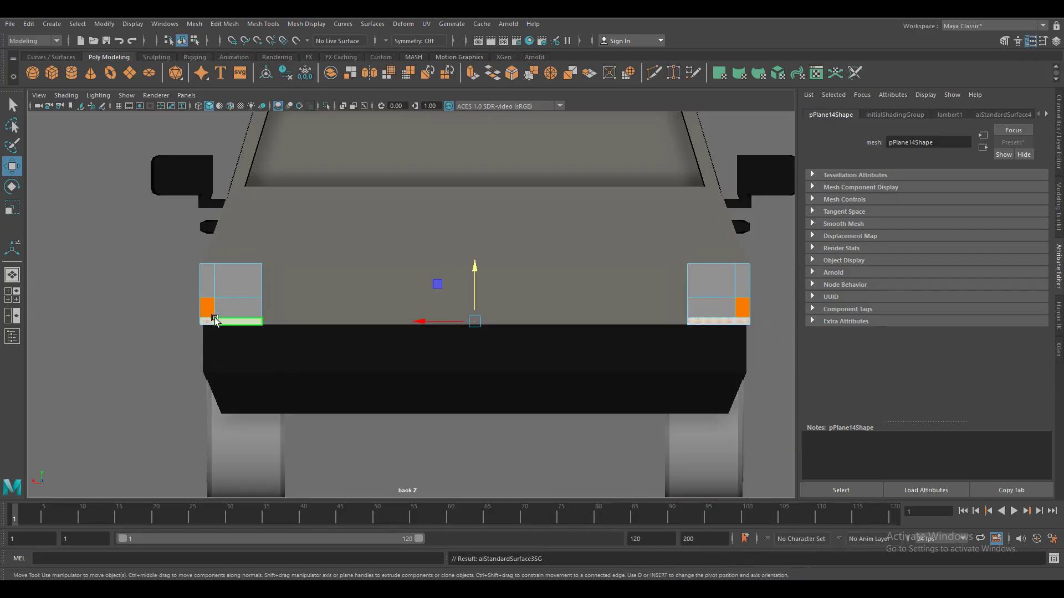
right_click_drag(230, 321, 230, 557)
Assign a new aiStandardSurface to the remaining tail-light faces
left_click(715, 280, "shift")
right_click(719, 277)
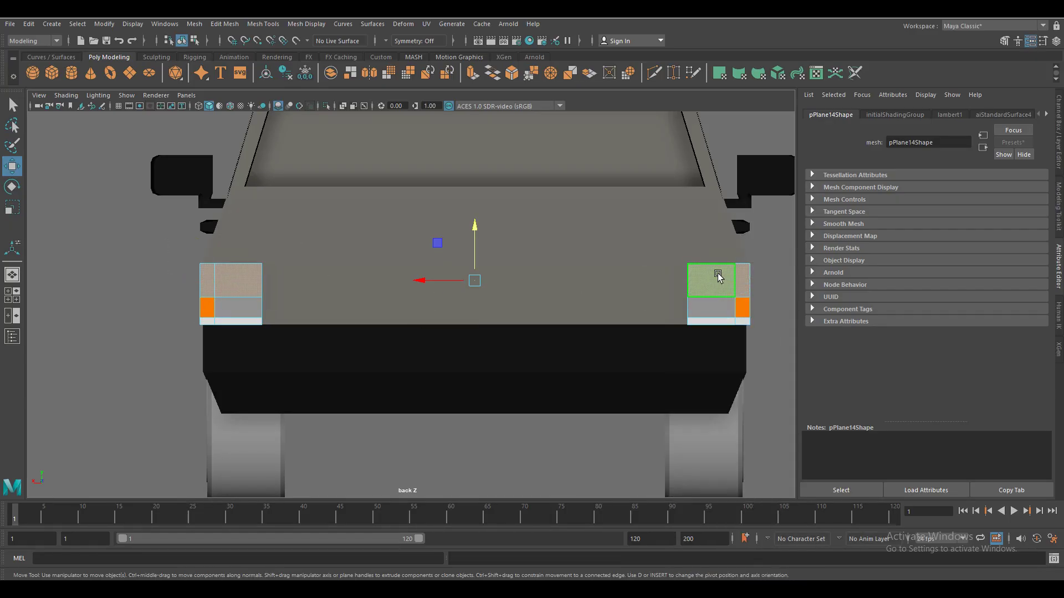
left_click(747, 265)
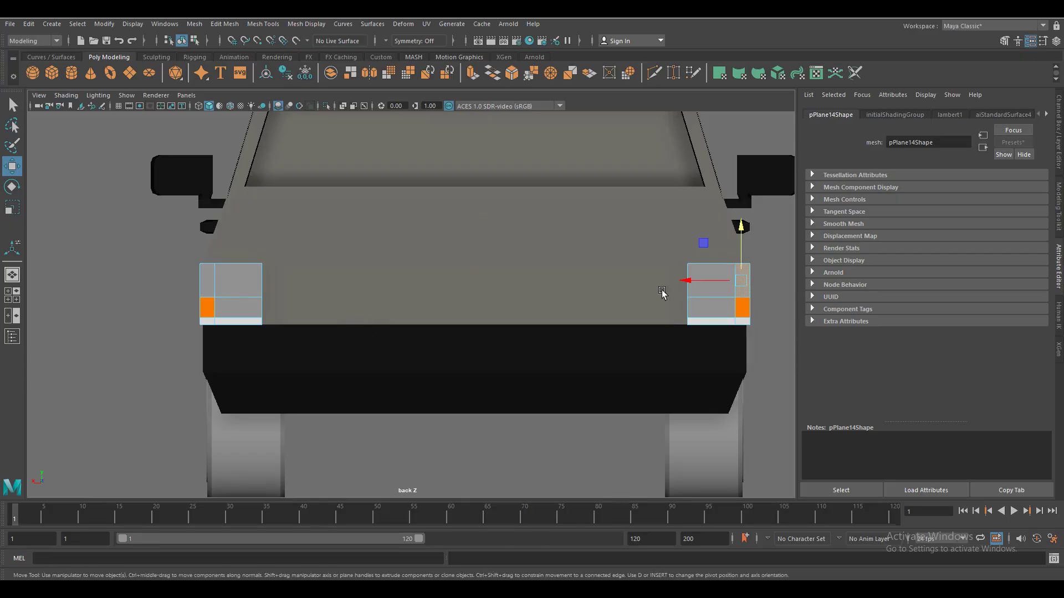
right_click_drag(714, 280, 689, 541)
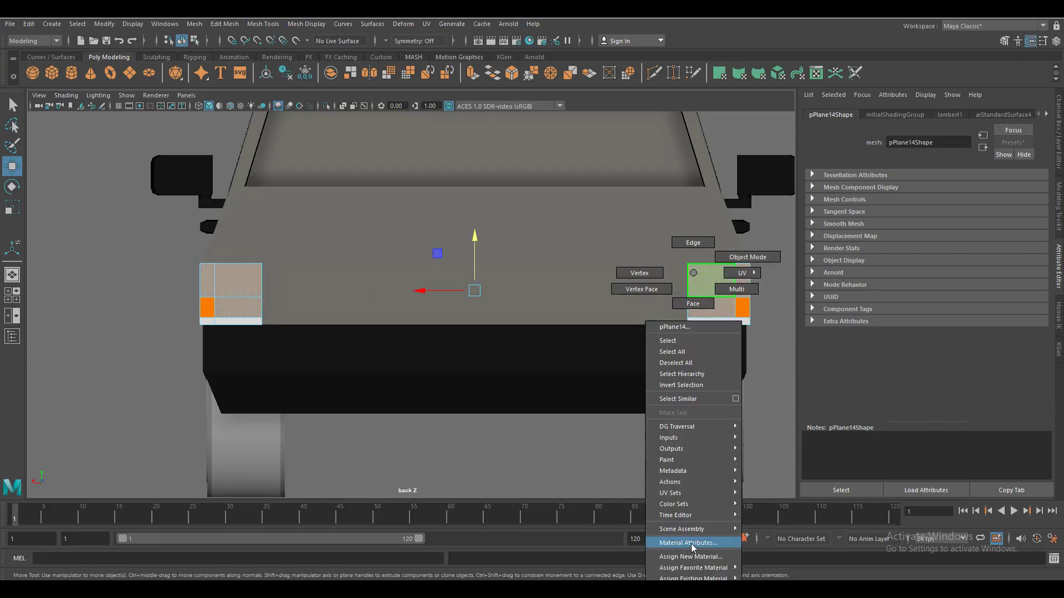
left_click(380, 266)
left_click(475, 442)
scroll(885, 386, "down", 3)
Set Emission Weight 1 with a dark red emission colour, checked in a render
left_click_drag(932, 289, 1031, 290)
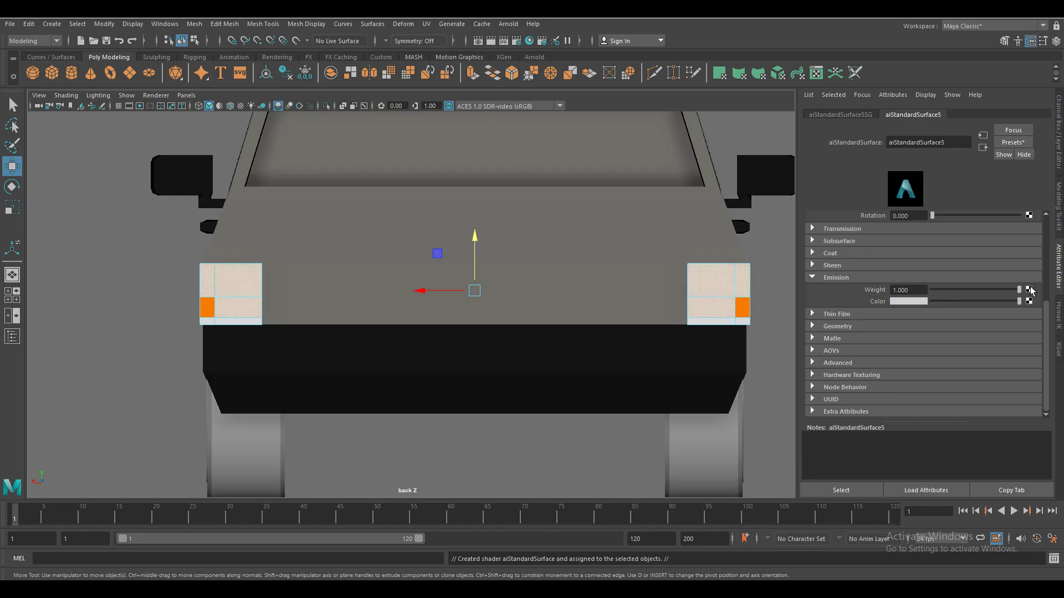
left_click(923, 301)
left_click(882, 272)
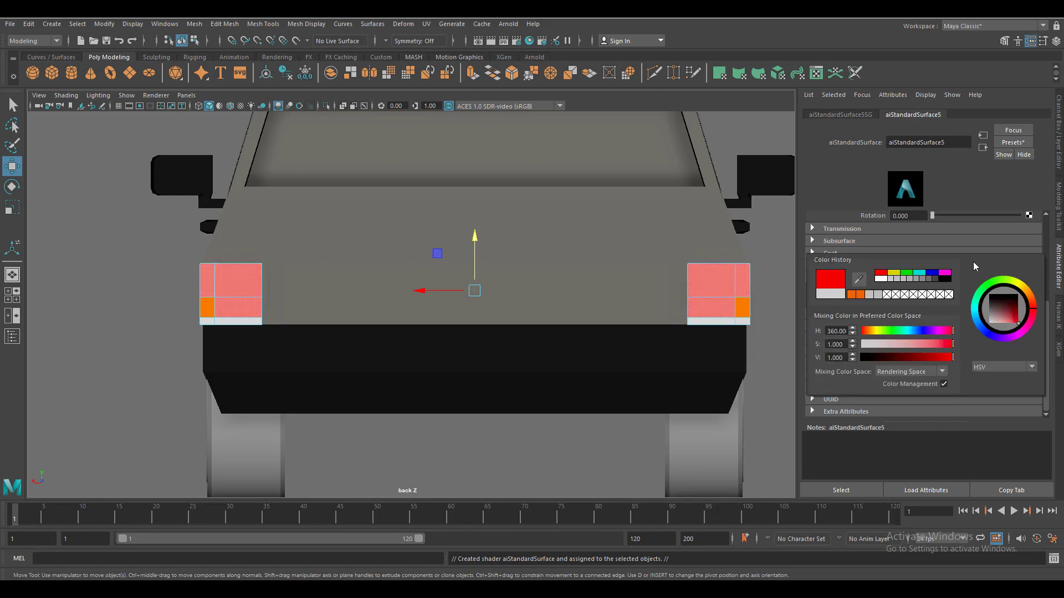
left_click(966, 191)
left_click(923, 256)
left_click(665, 308)
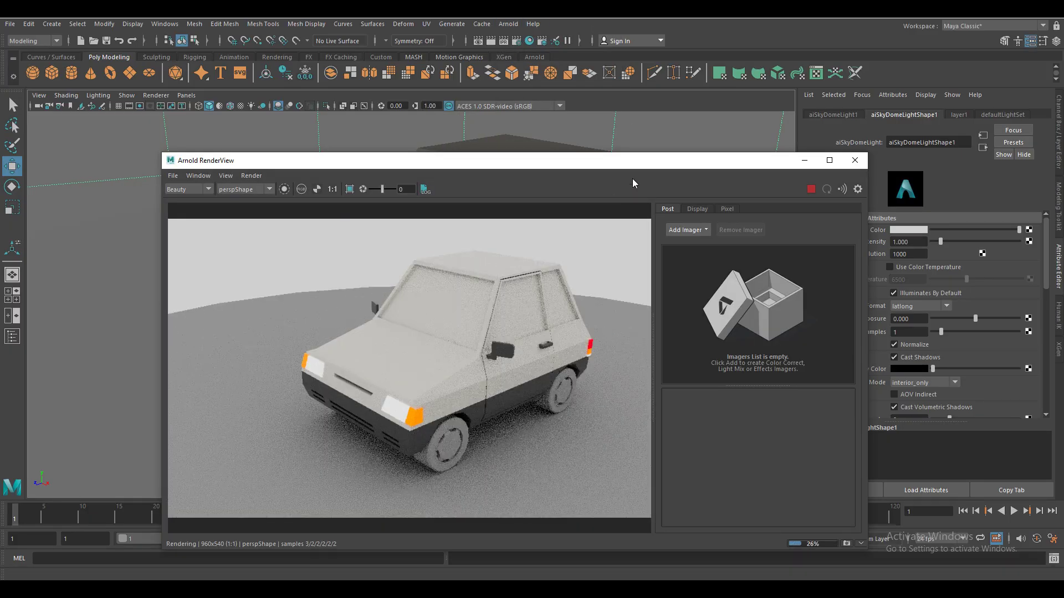
left_click(861, 165)
left_click(439, 377)
scroll(499, 332, "up", 3)
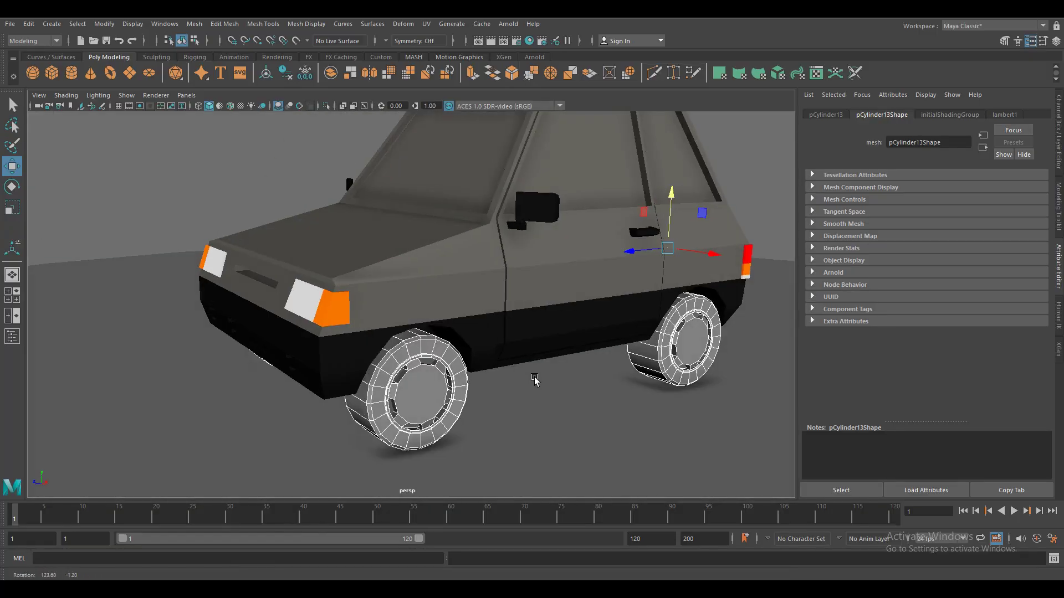
Separate the wheels and assign them all a new aiStandardSurface material
left_click(197, 23)
left_click(216, 68)
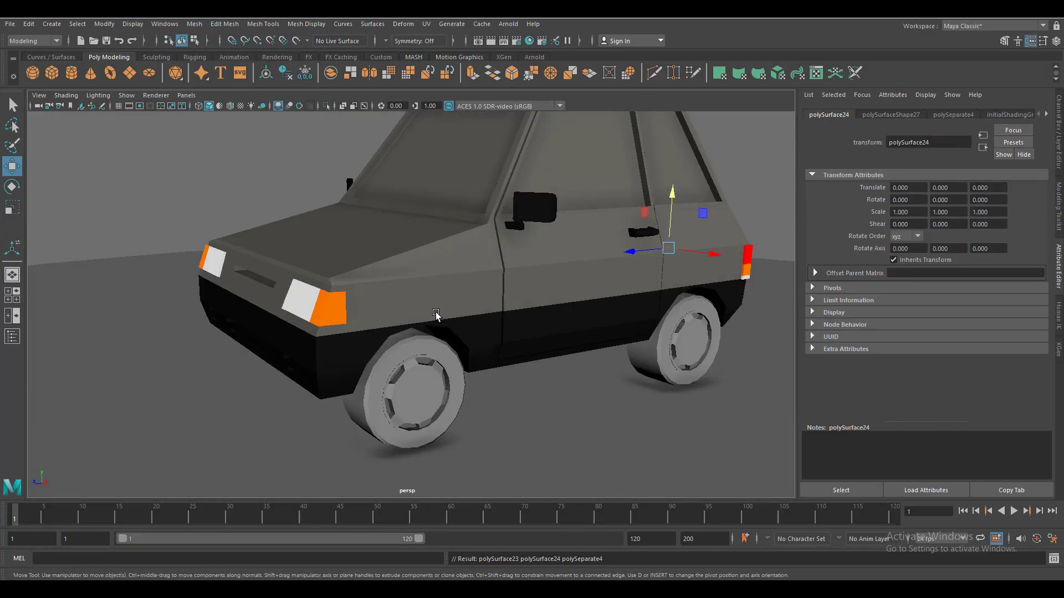
left_click(458, 408)
left_click_drag(653, 368, 535, 356, "alt")
left_click(515, 316, "shift")
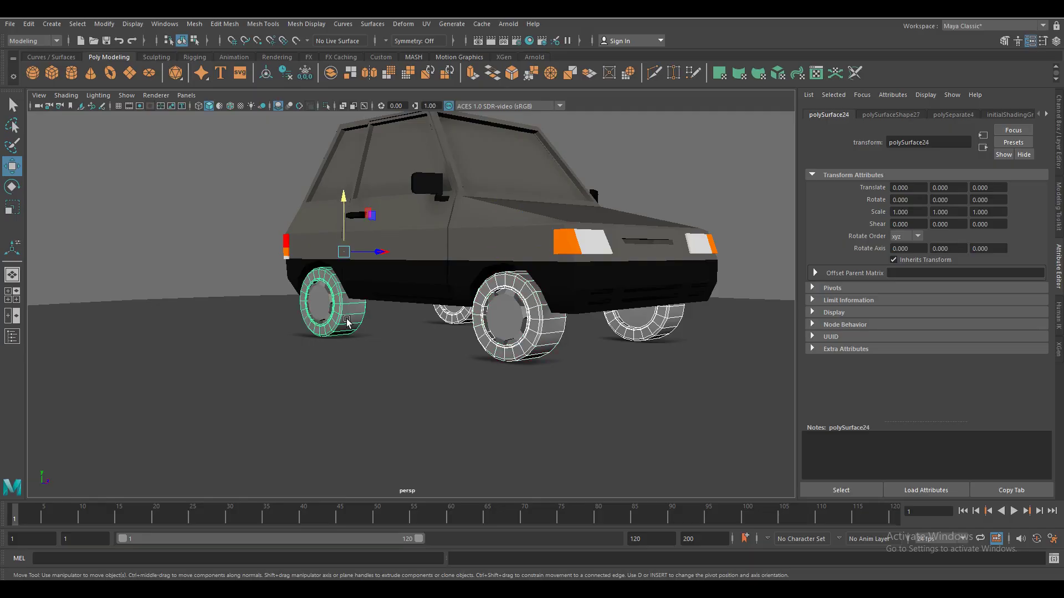
right_click_drag(347, 287, 341, 571)
left_click(341, 571)
left_click(388, 288)
left_click(471, 443)
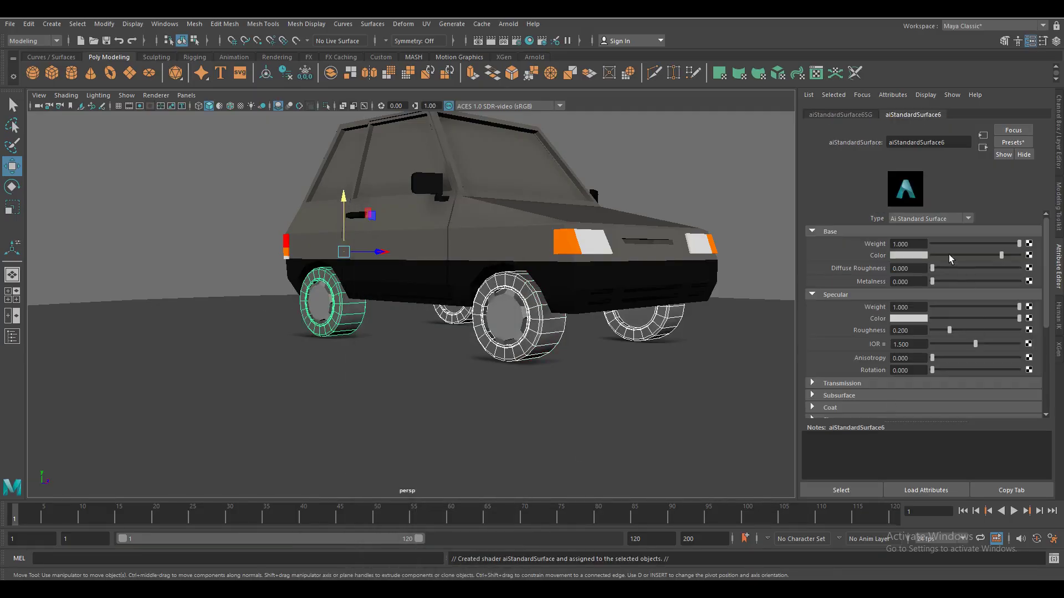
Preview the dark, rougher tires in an Arnold render
left_click_drag(690, 368, 499, 354, "alt")
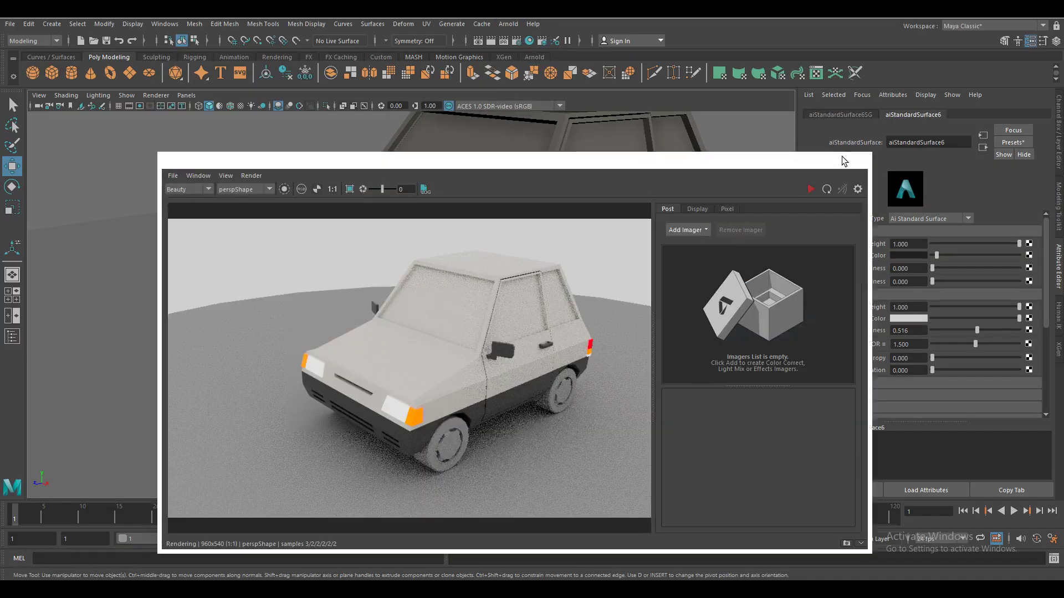
left_click(508, 24)
left_click(524, 44)
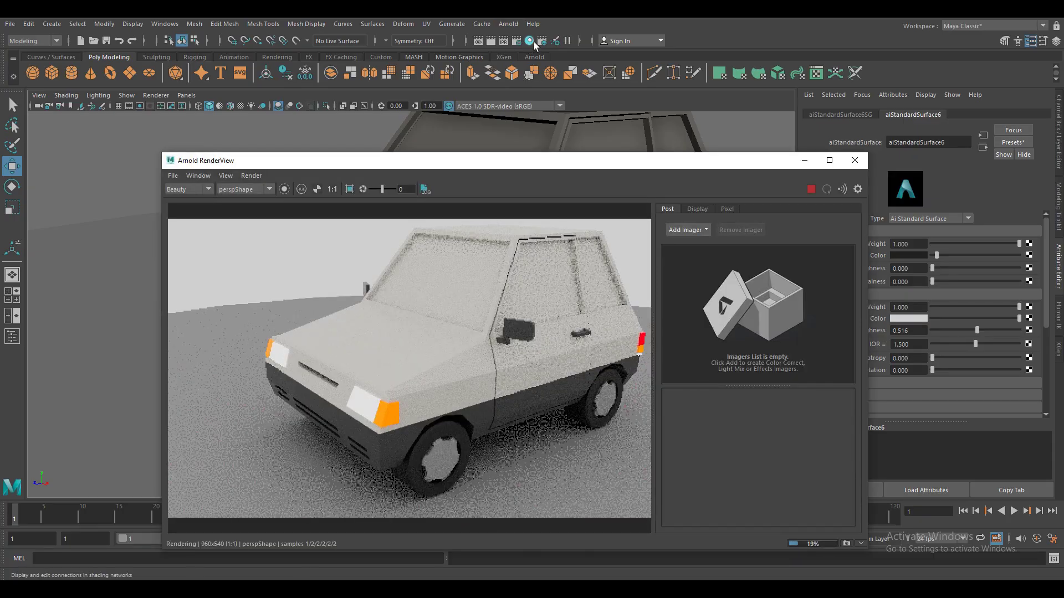
left_click(855, 160)
left_click_drag(665, 388, 565, 397, "alt")
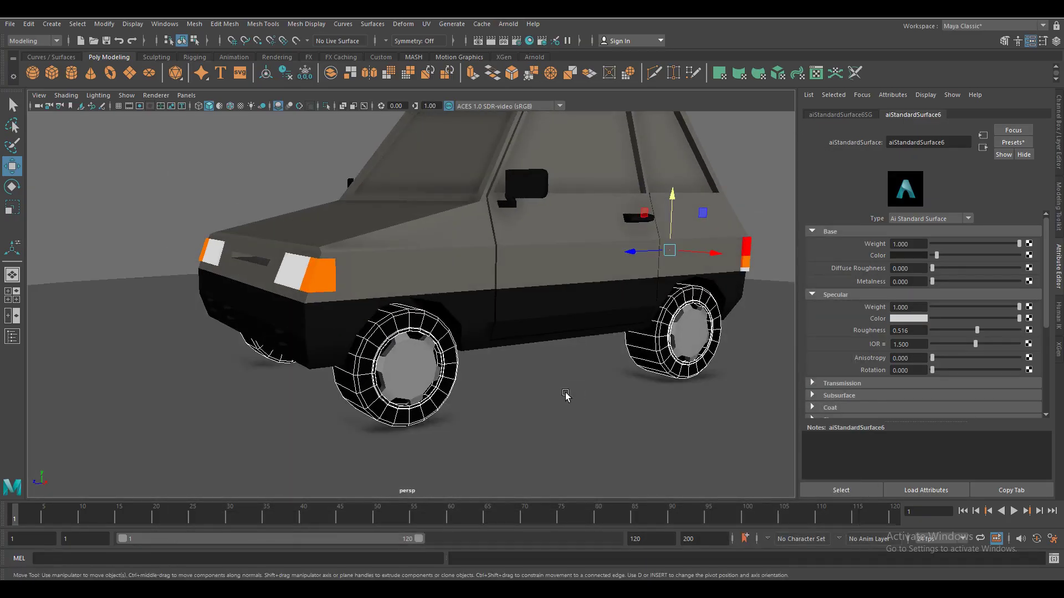
left_click(408, 380)
Select the face loop around the wheel's rim band
left_click_drag(409, 380, 546, 339, "alt")
right_click_drag(288, 301, 368, 504)
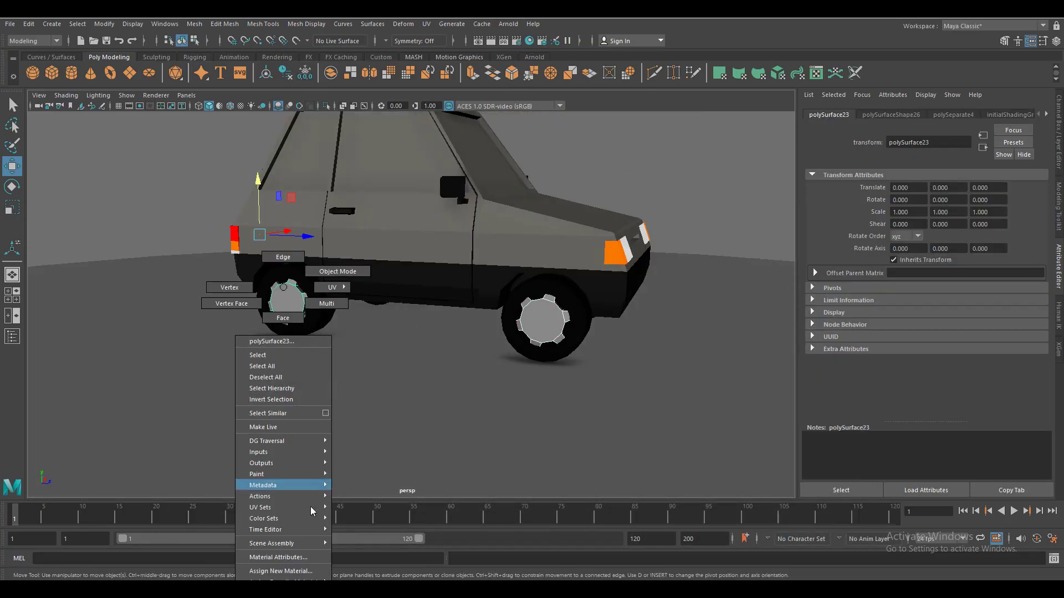
scroll(471, 341, "up", 3)
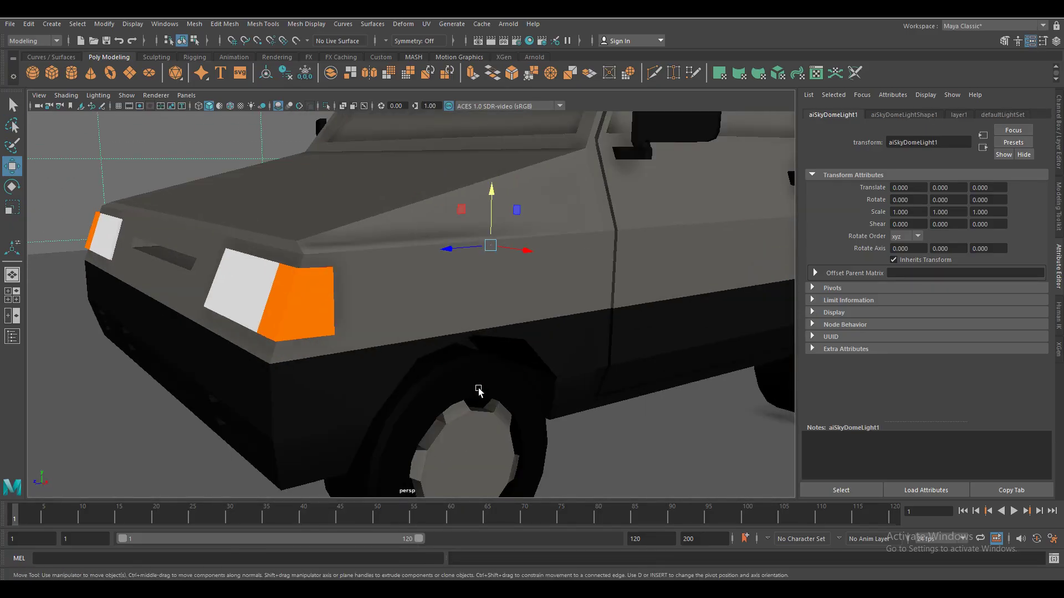
left_click(474, 396)
scroll(471, 404, "up", 3)
scroll(449, 316, "up", 3)
scroll(440, 253, "up", 3)
key("F11")
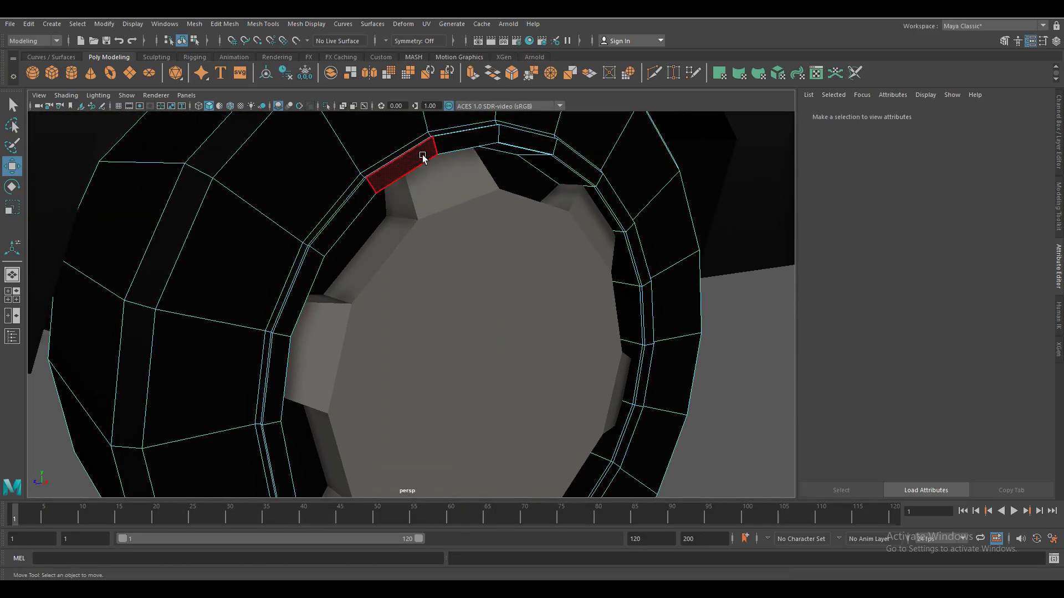
double_click(444, 143)
key("q")
left_click_drag(365, 182, 535, 286, "alt")
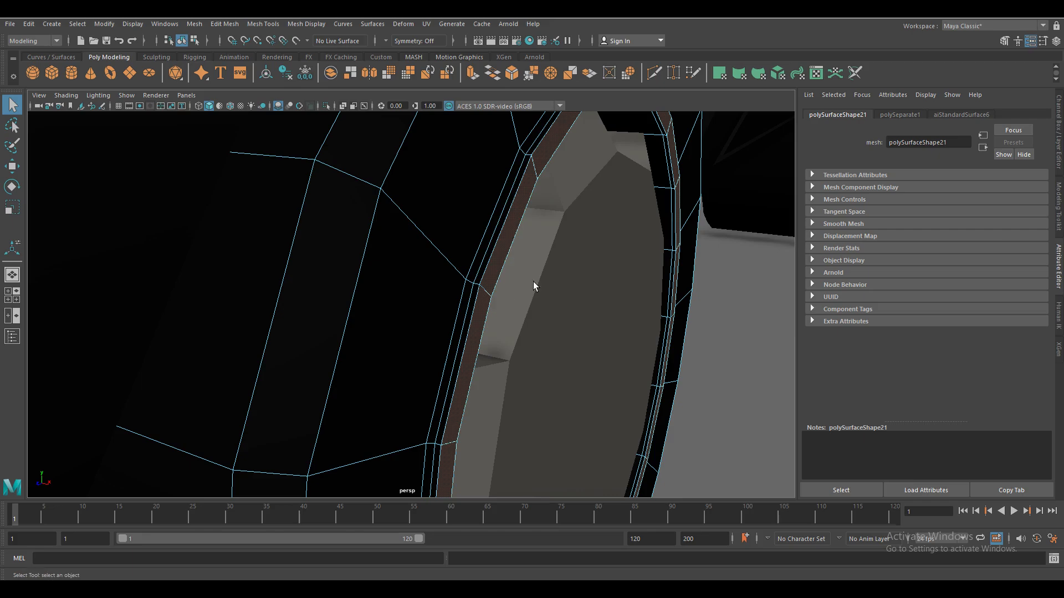
Assign the existing aiStandardSurface1 material to the rim loop and check it in an Arnold render
right_click_drag(664, 179, 748, 563)
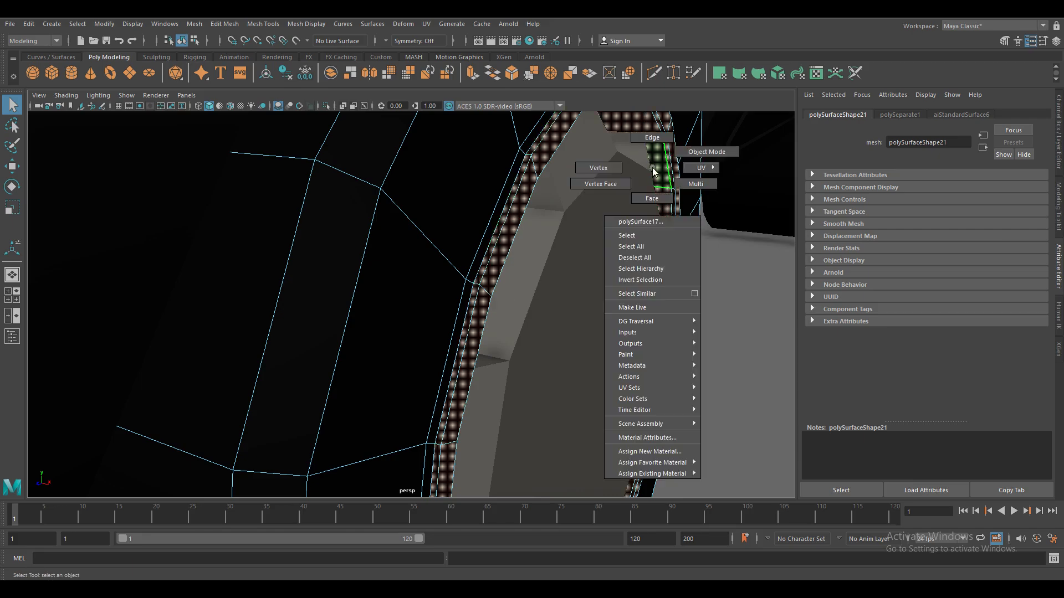
left_click(745, 295)
scroll(687, 388, "down", 8)
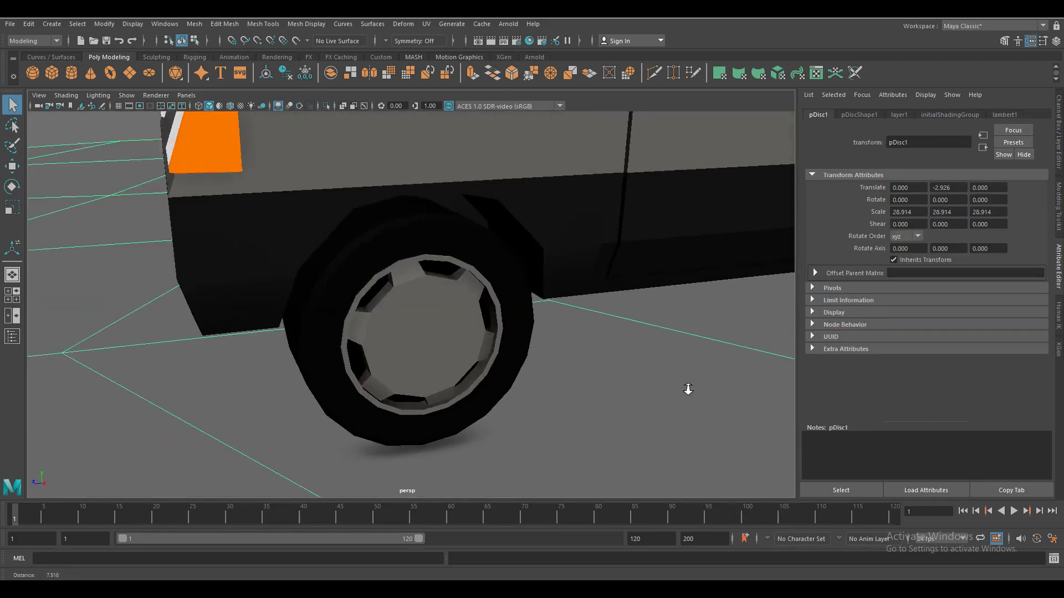
left_click(508, 24)
left_click(521, 36)
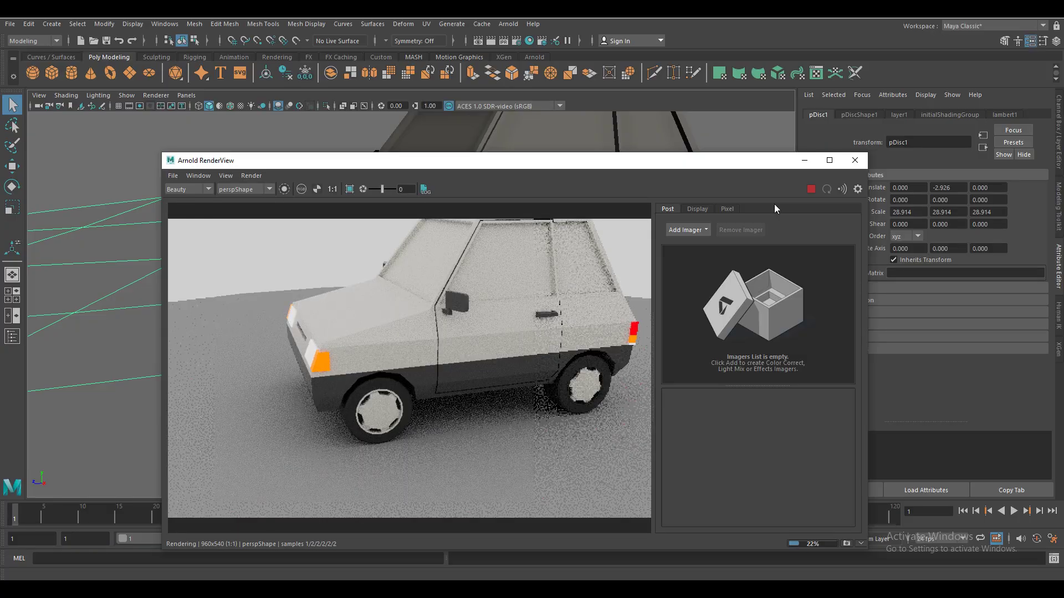
left_click(855, 160)
left_click(609, 354)
left_click_drag(609, 355, 478, 290, "alt")
Assign a new aiStandardSurface glass material to all the window faces
right_click_drag(352, 214, 368, 506)
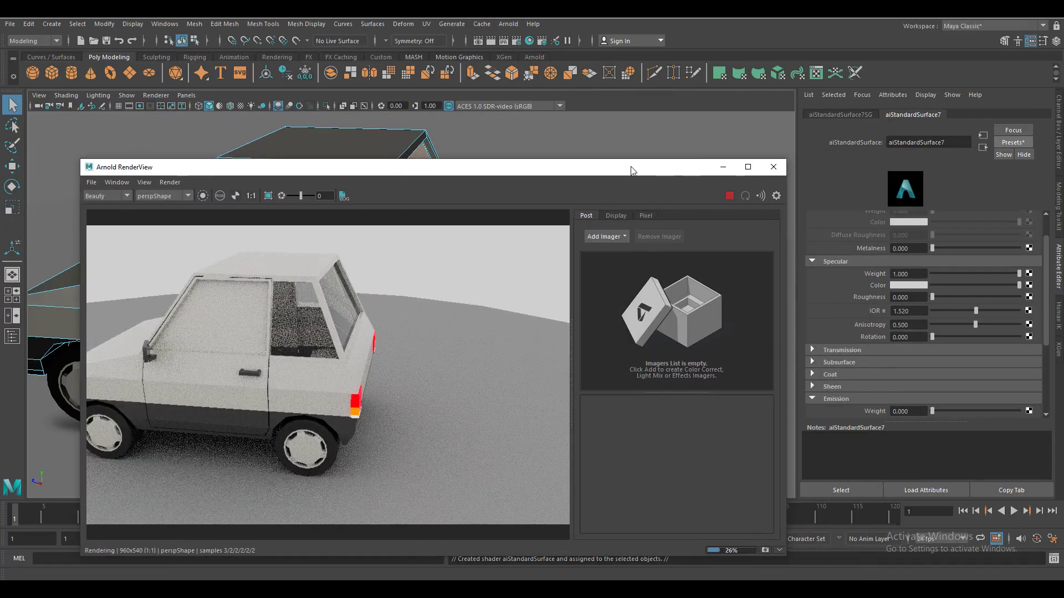
left_click(852, 162)
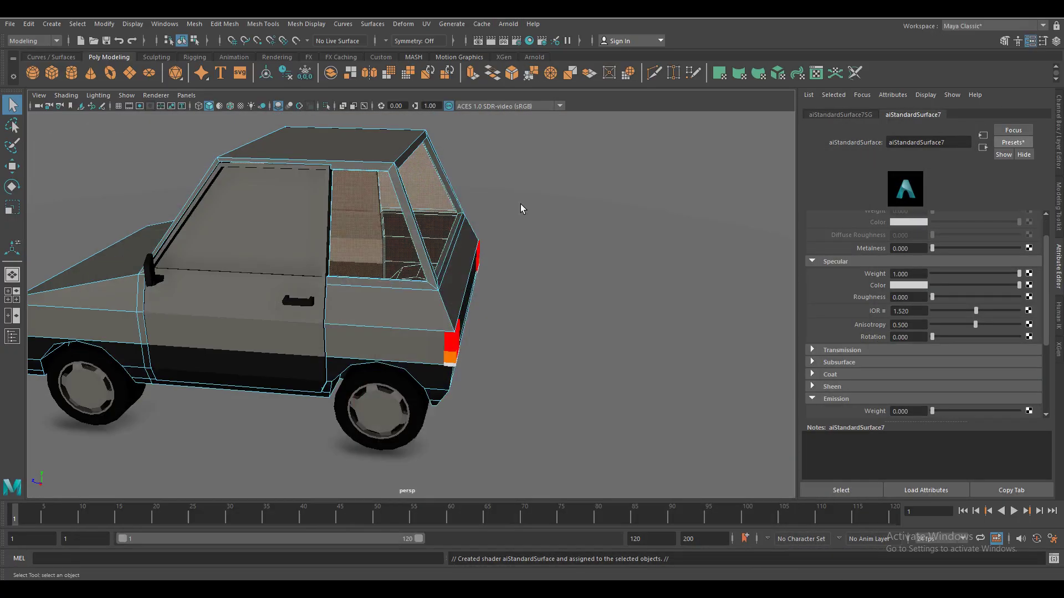
left_click_drag(521, 204, 413, 221, "alt")
right_click_drag(365, 193, 468, 557)
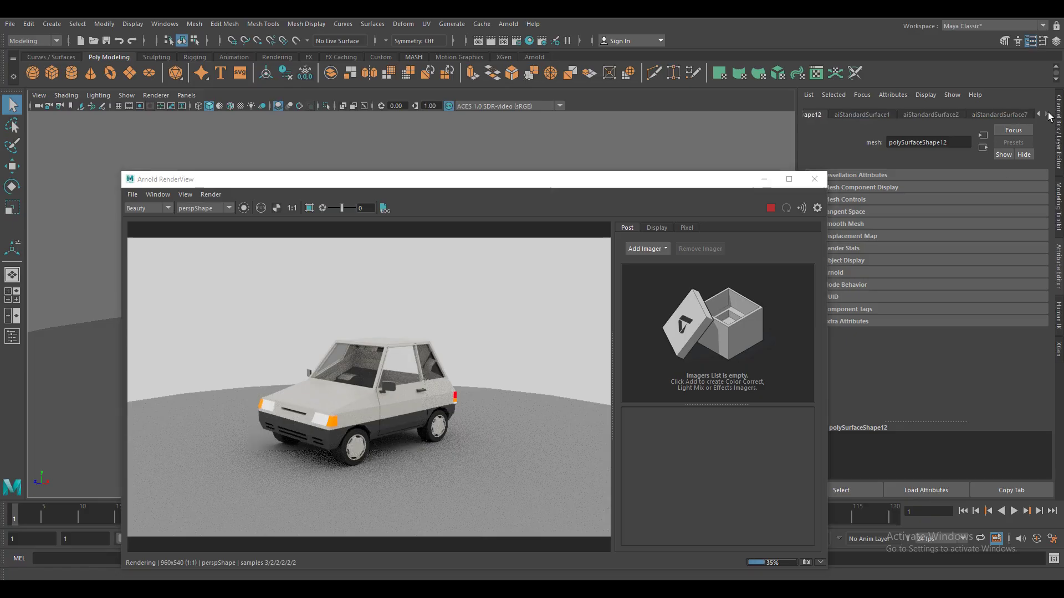
Make aiStandardSurface7 glassy: specular roughness 0, IOR 1.52, transmission weight about 0.33
left_click(1046, 114)
scroll(986, 344, "down", 3)
scroll(985, 344, "down", 3)
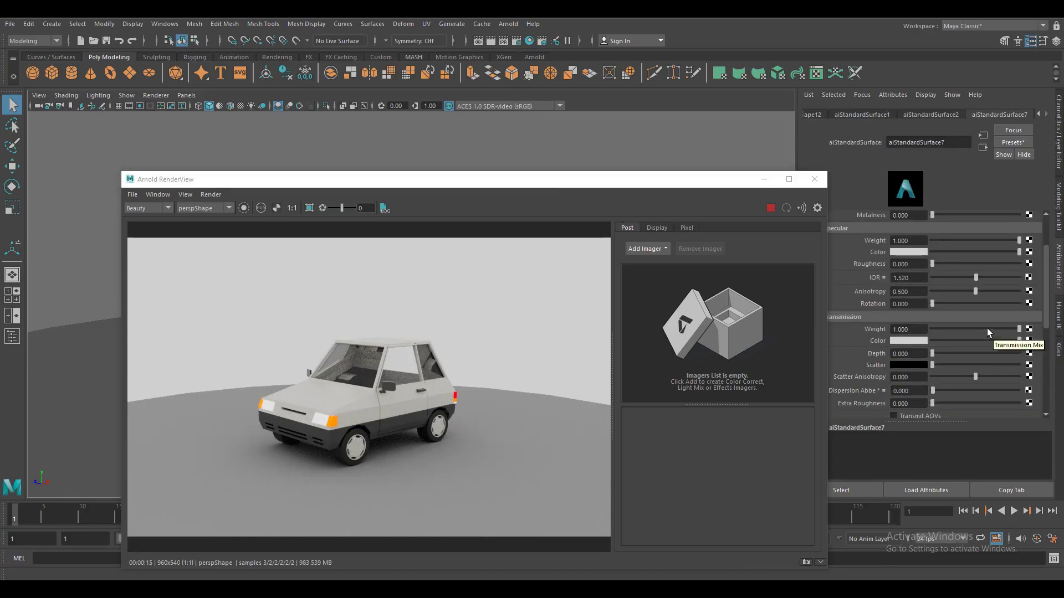
mouse_move(986, 329)
left_mouse_down()
mouse_move(972, 330)
mouse_move(999, 354)
left_mouse_up()
left_click(909, 341)
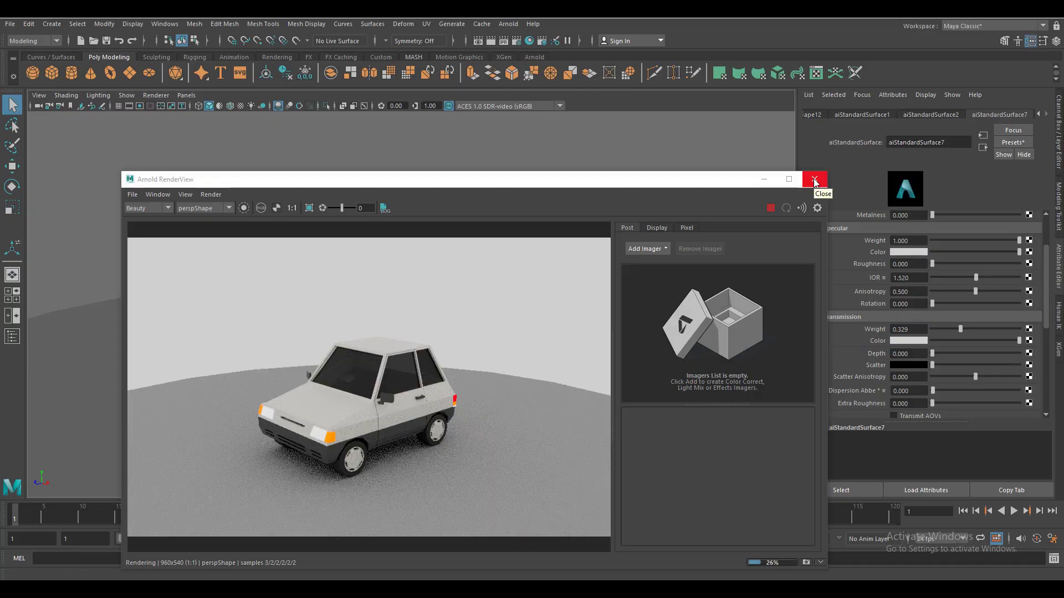
Change aiStandardSurface4's emission colour to an orange-red shade
left_click(909, 277)
left_click_drag(948, 312, 896, 316)
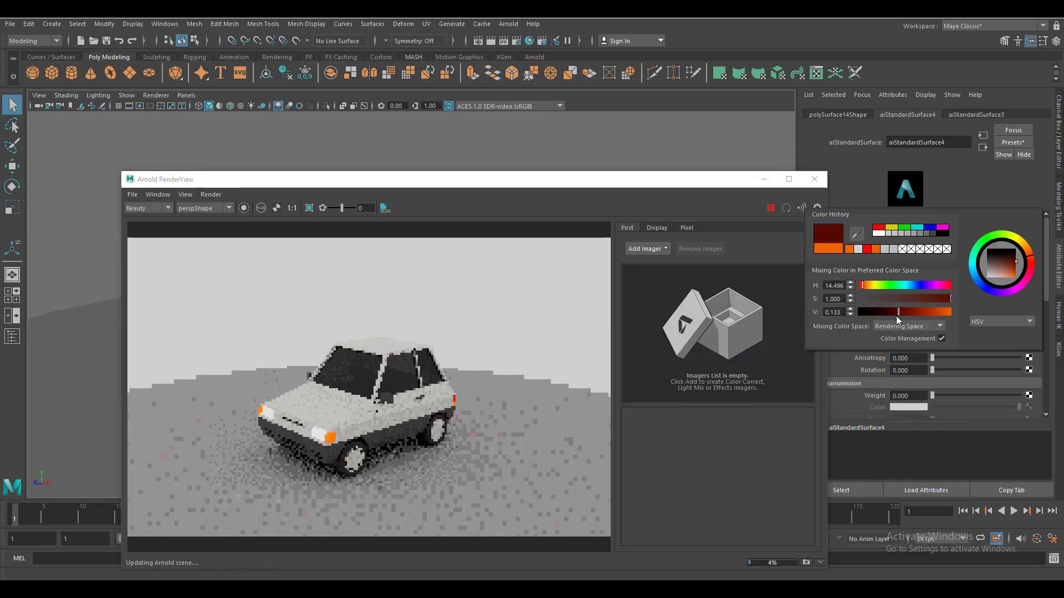
left_click(908, 302)
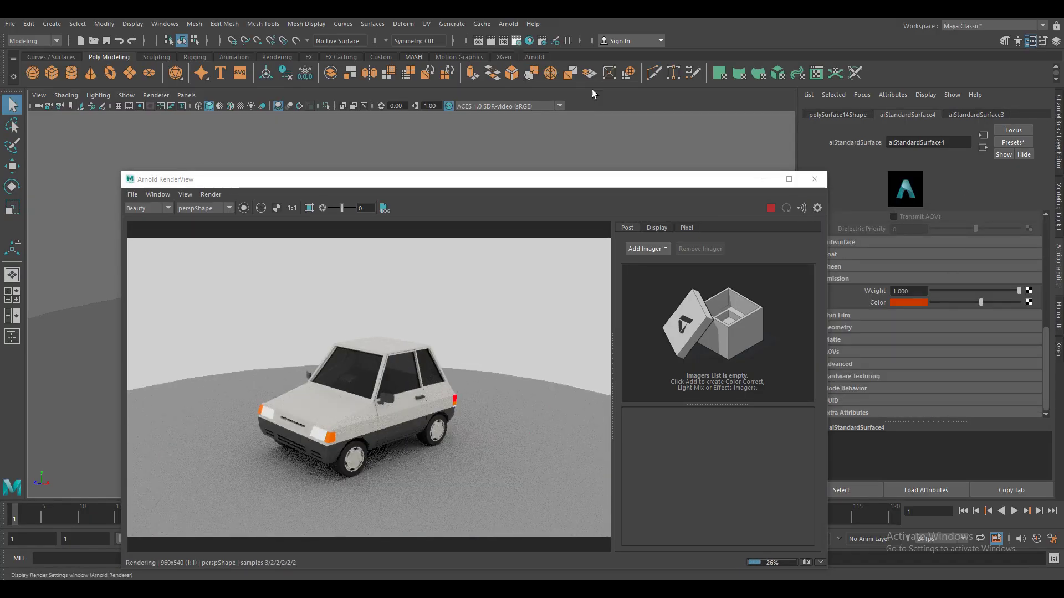